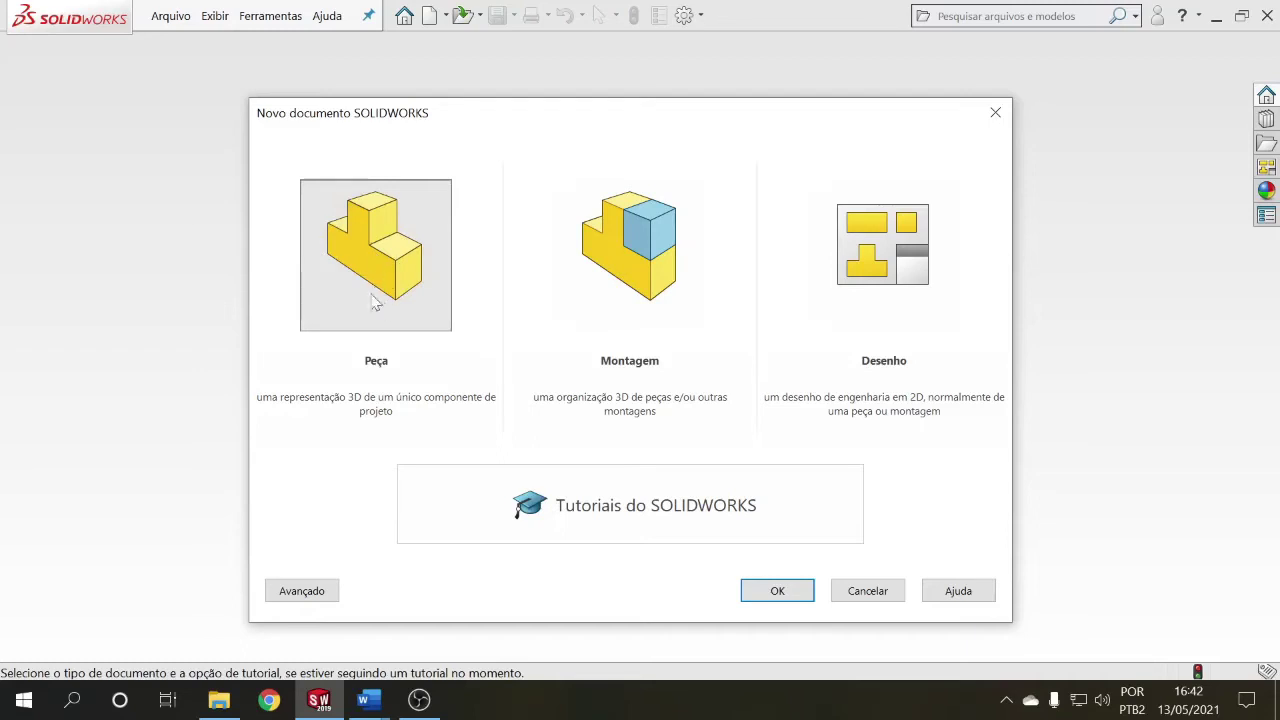
Step: Create a new part and sketch a circle of about 38 mm radius centred on the origin of the front plane
click(777, 590)
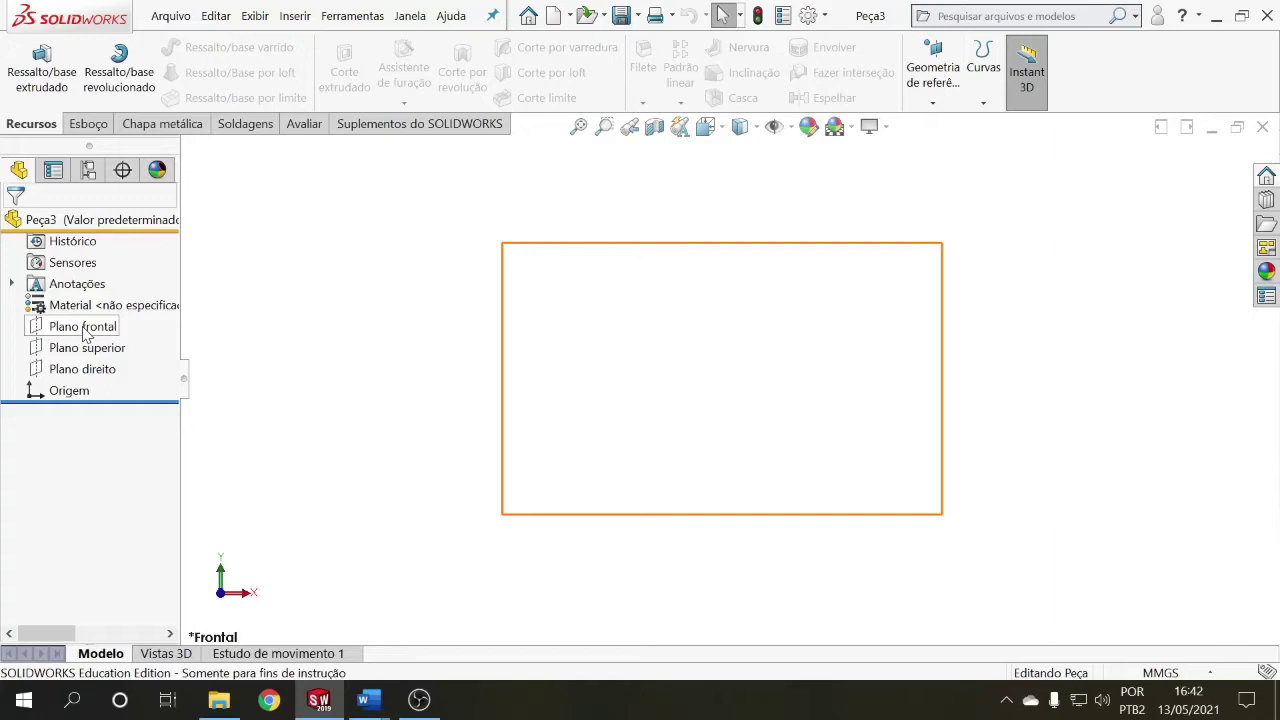
click(85, 335)
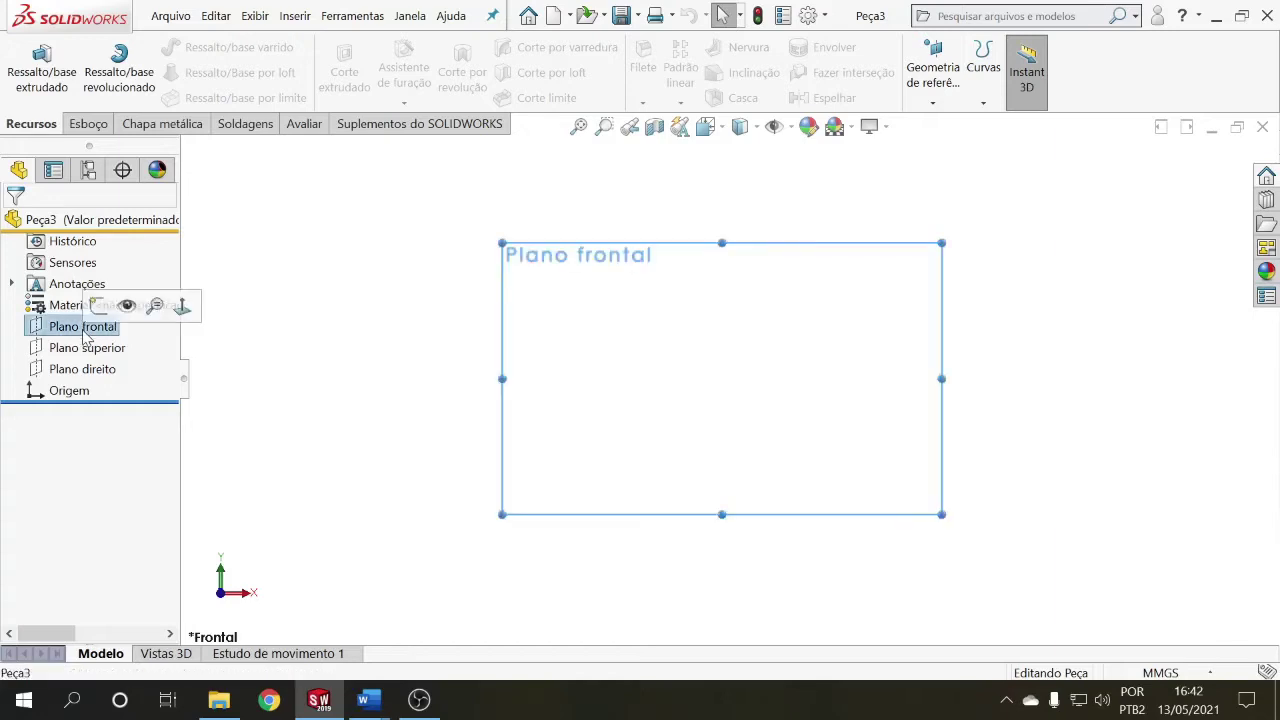
click(94, 124)
click(156, 47)
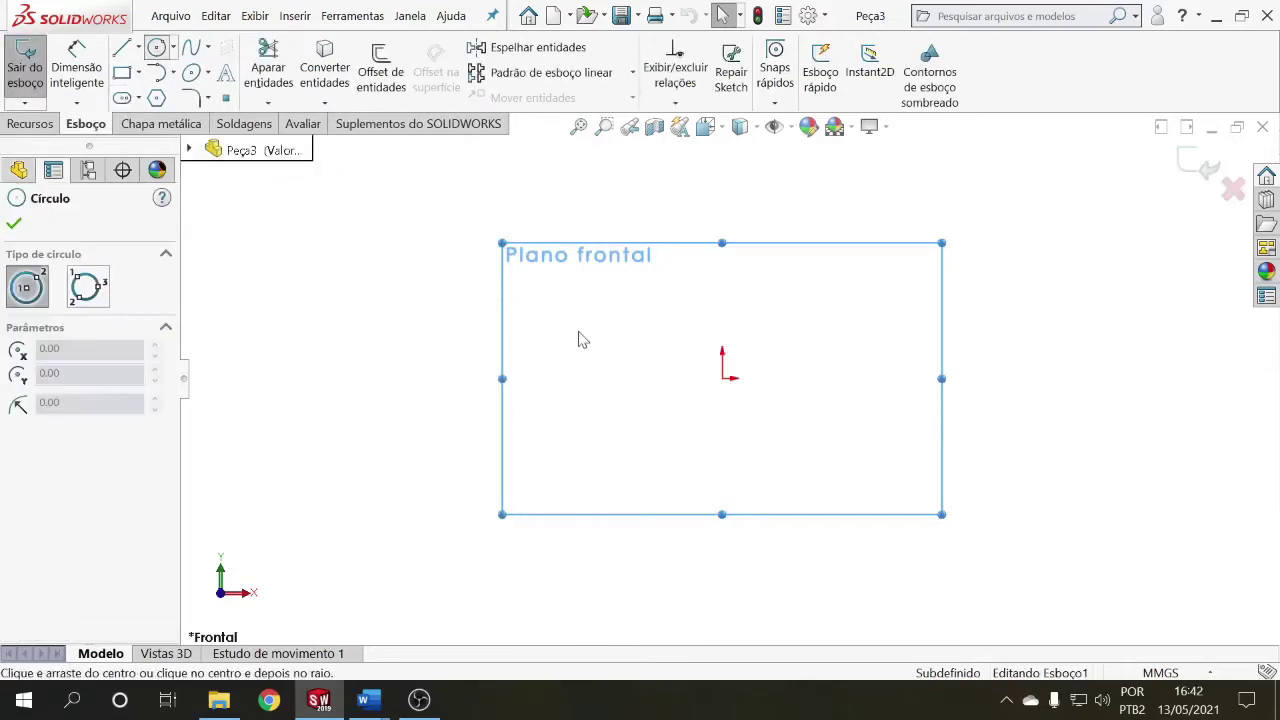
click(722, 378)
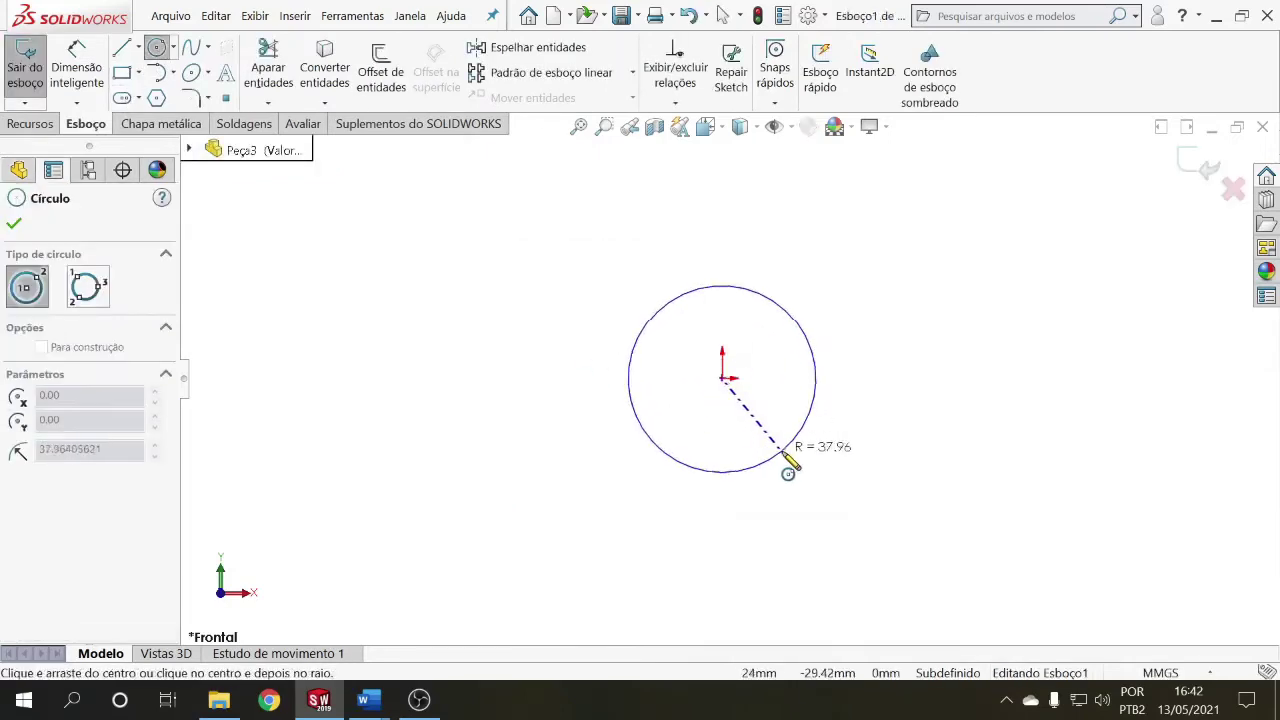
click(787, 465)
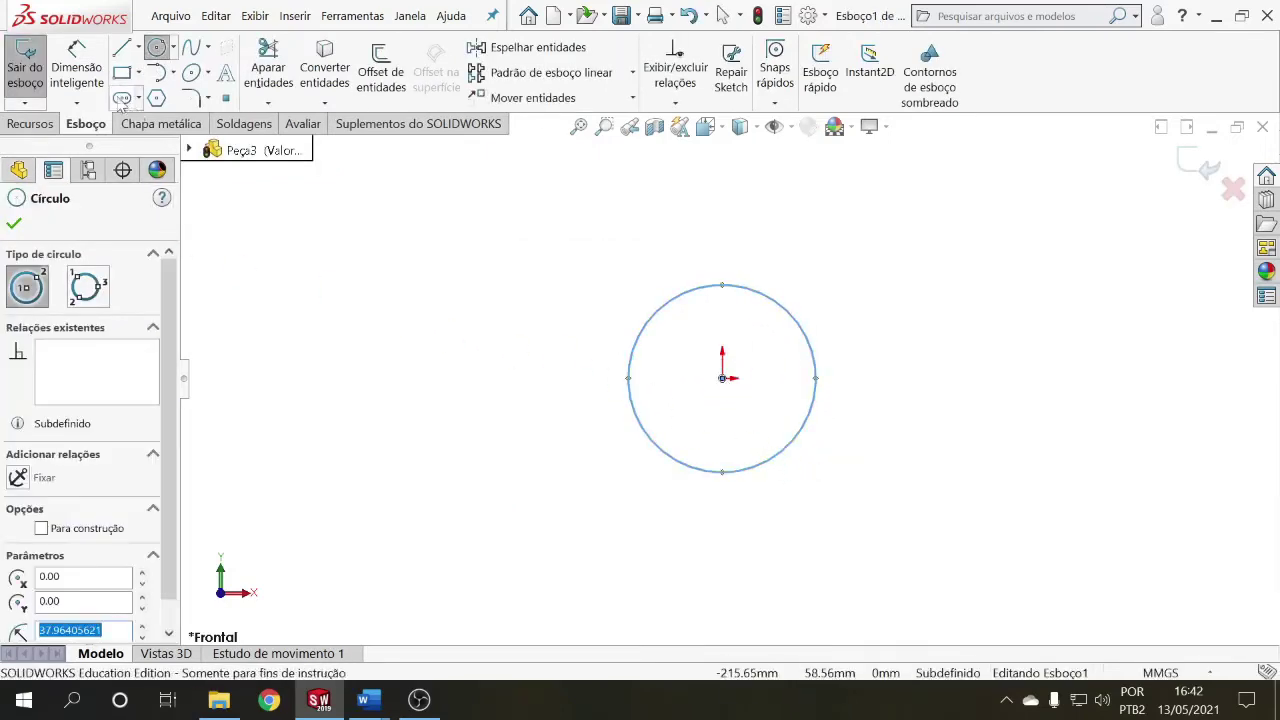
Step: Dimension the circle's diameter and set it to 50 mm
click(77, 67)
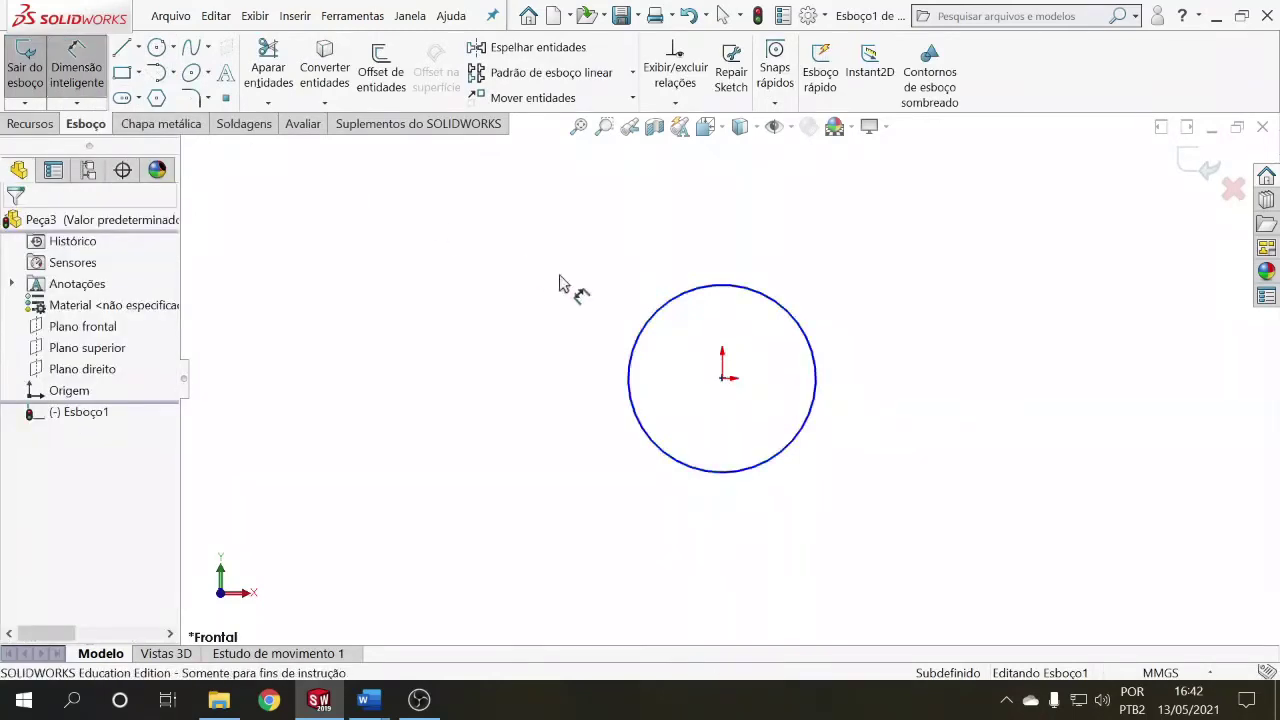
click(648, 322)
click(541, 380)
text(50)
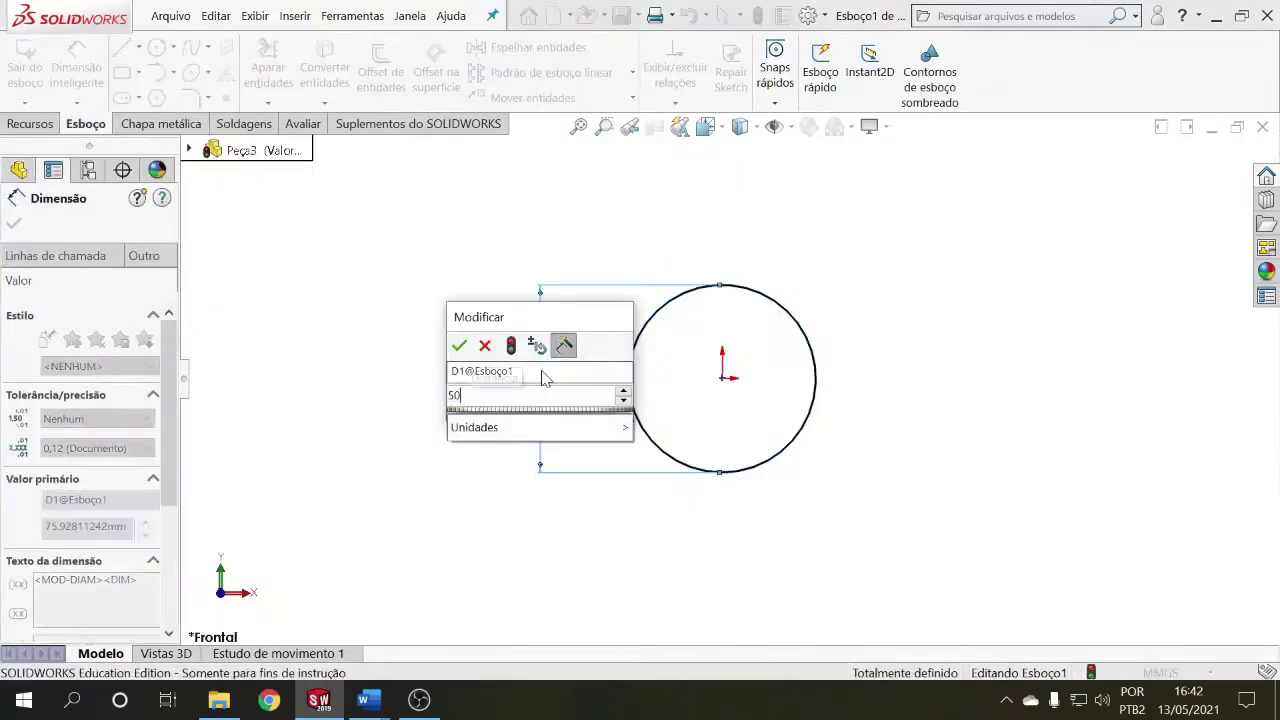
key(Return)
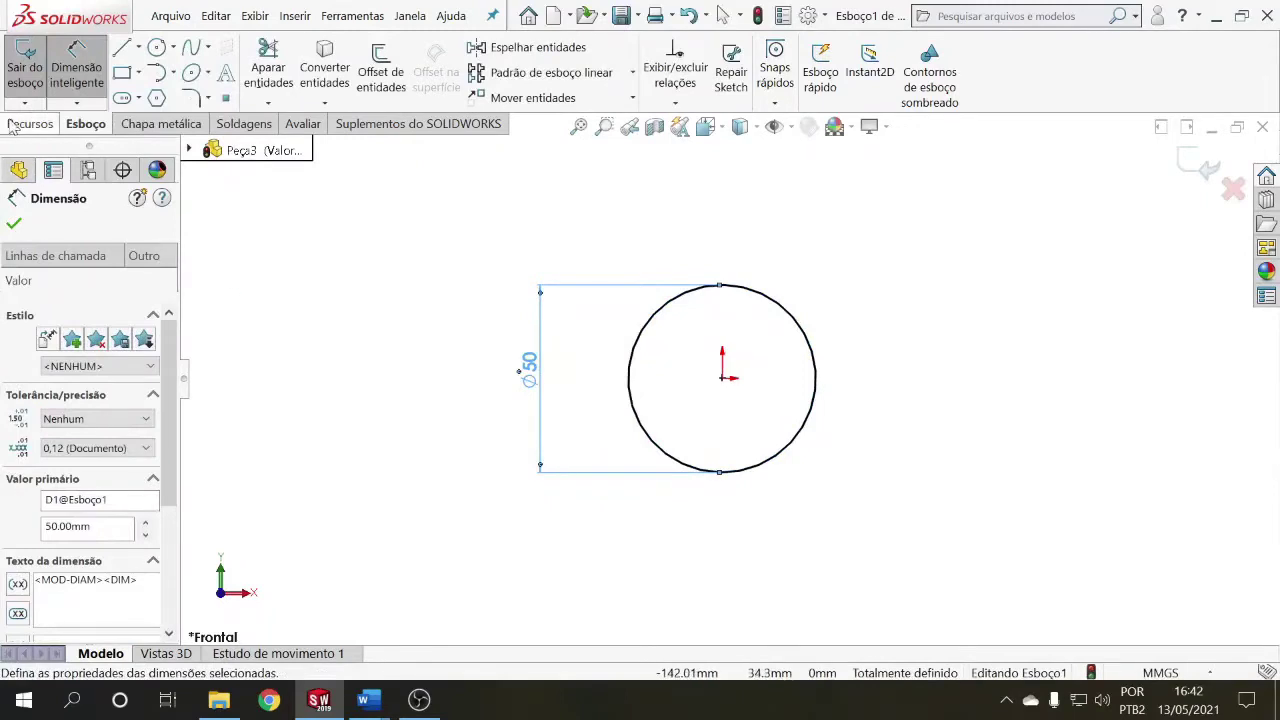
click(28, 123)
key(Escape)
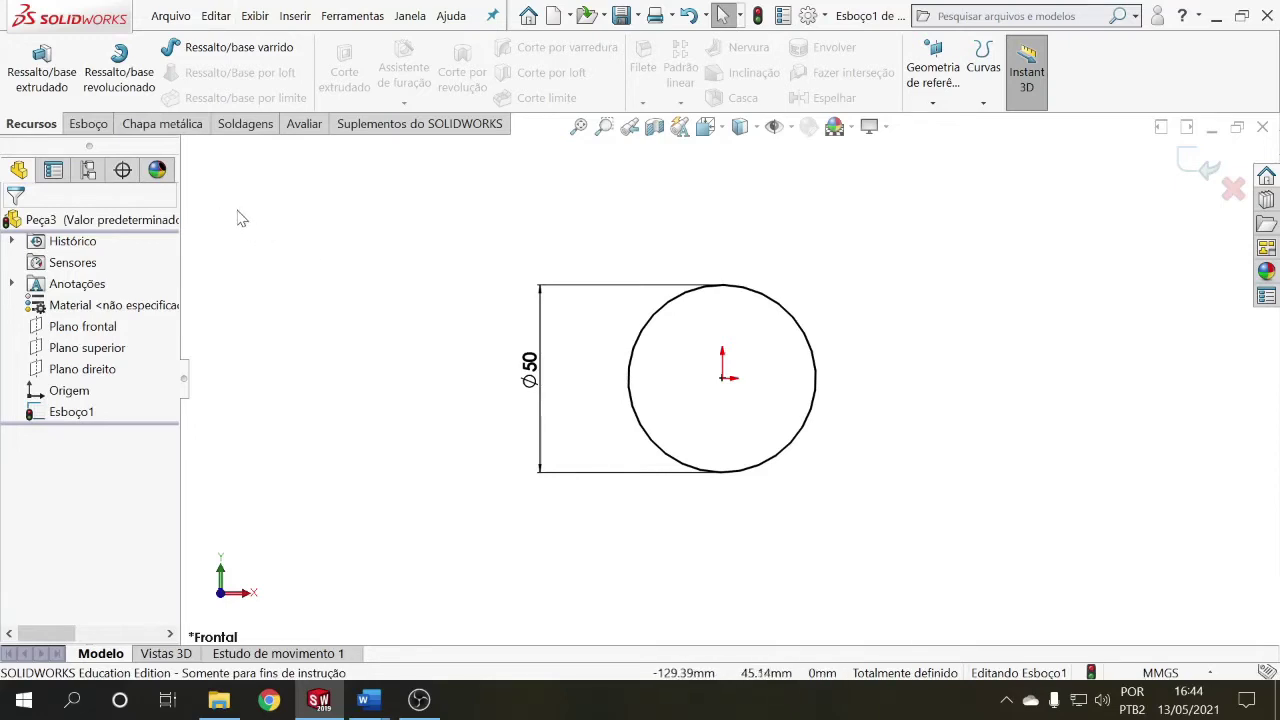
click(84, 127)
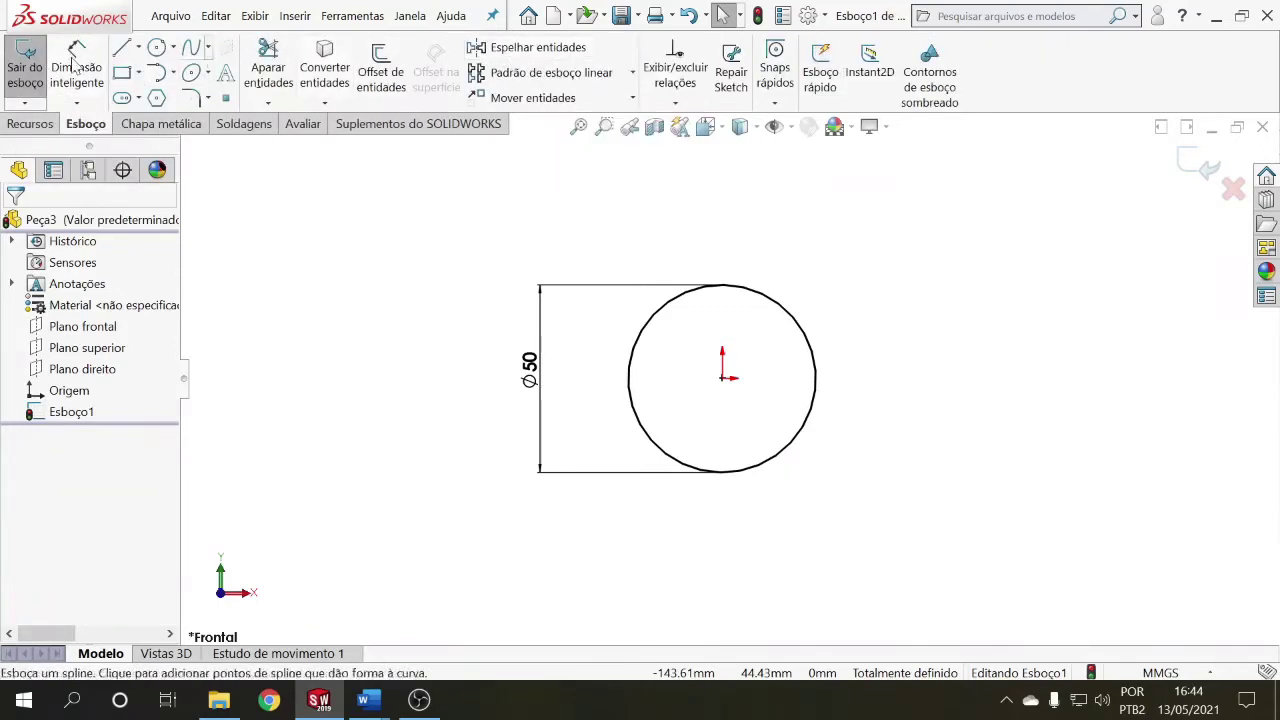
click(28, 127)
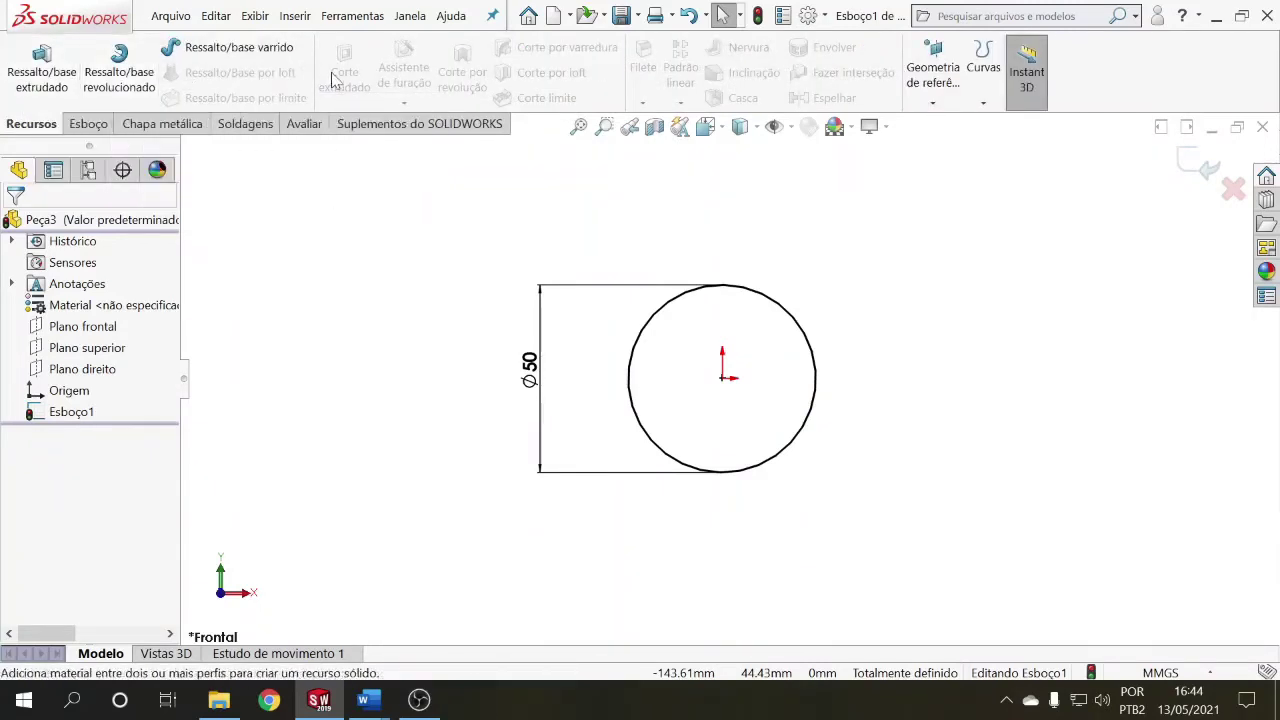
click(352, 16)
click(296, 17)
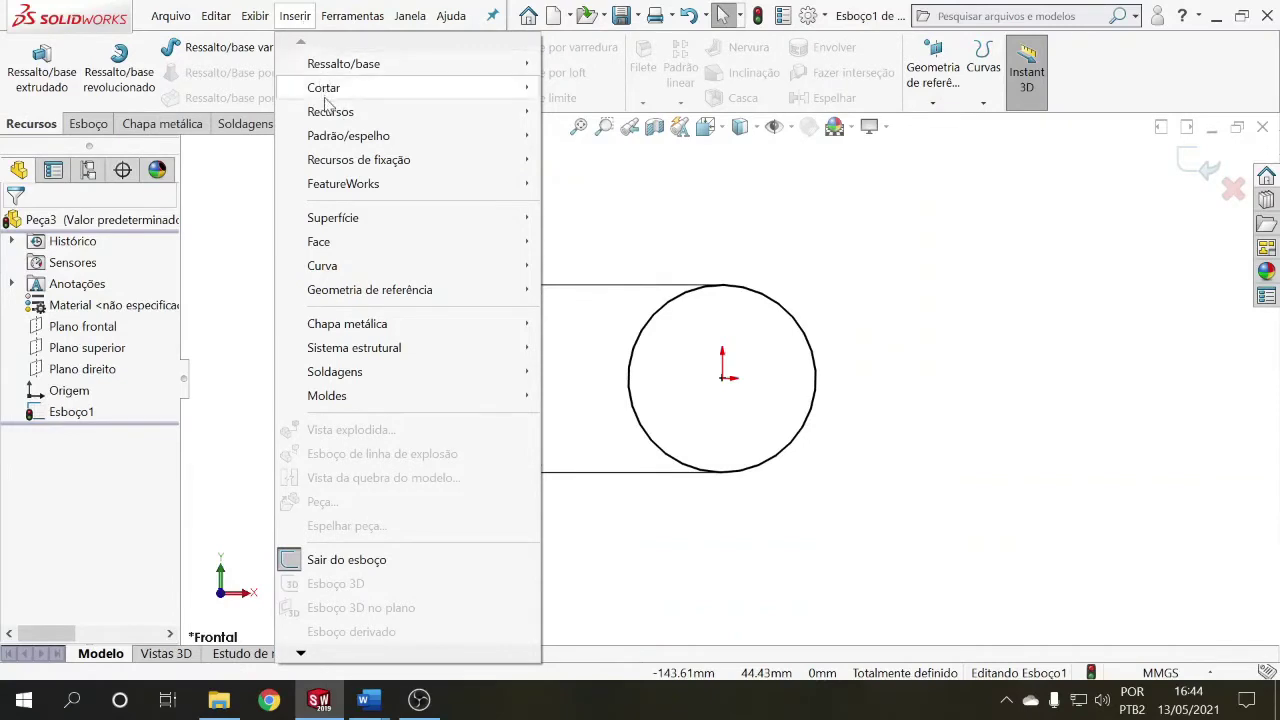
mouse_move(330, 111)
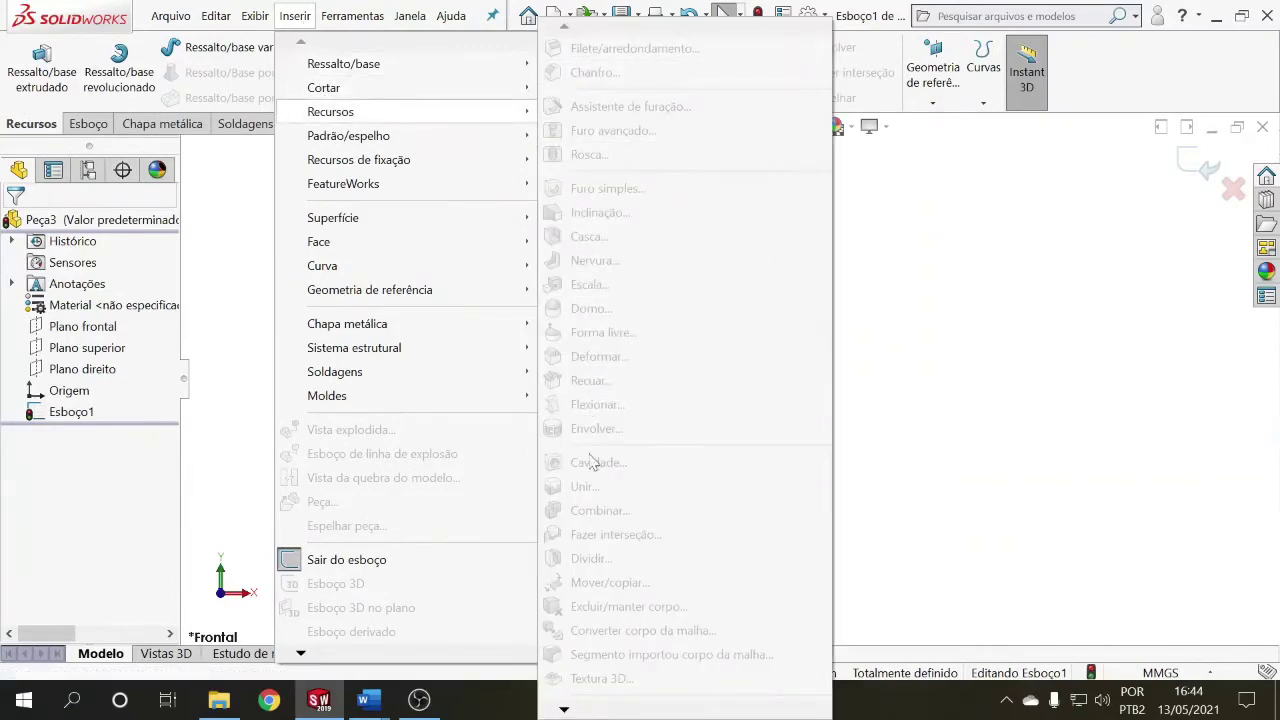
click(897, 204)
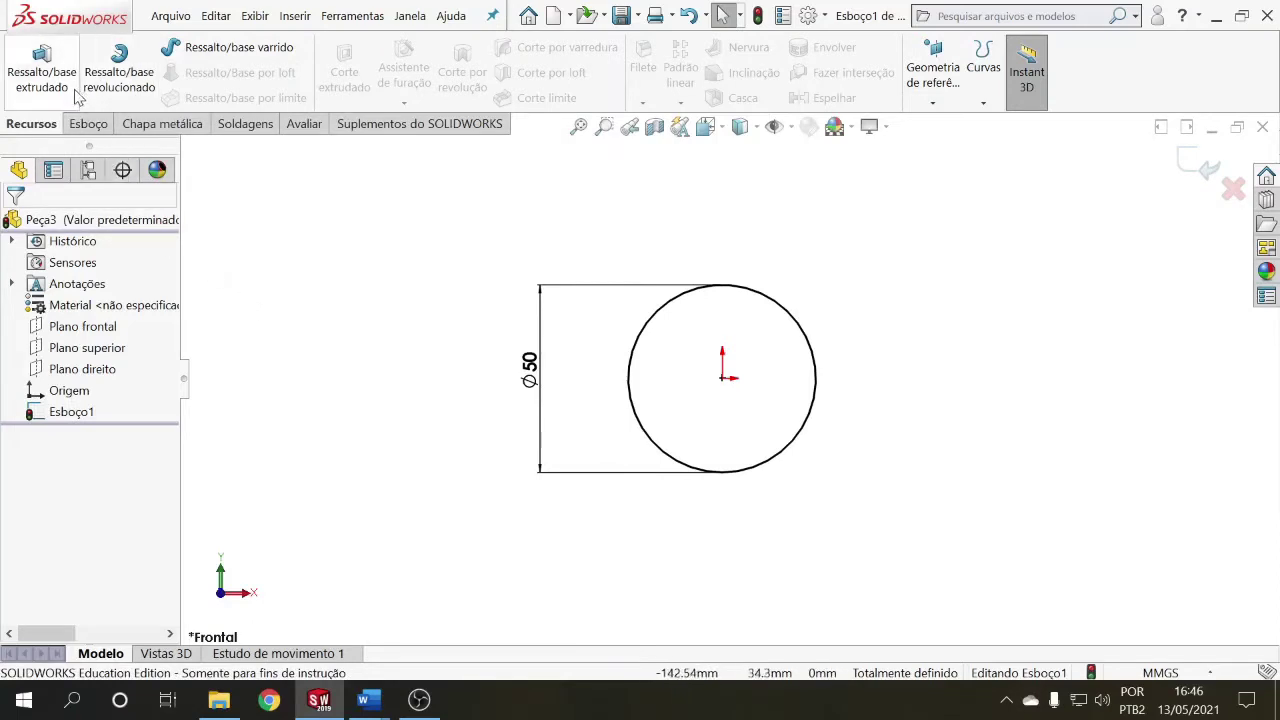
Step: Extrude the circle as a blind boss 100 mm deep from the sketch plane
click(45, 75)
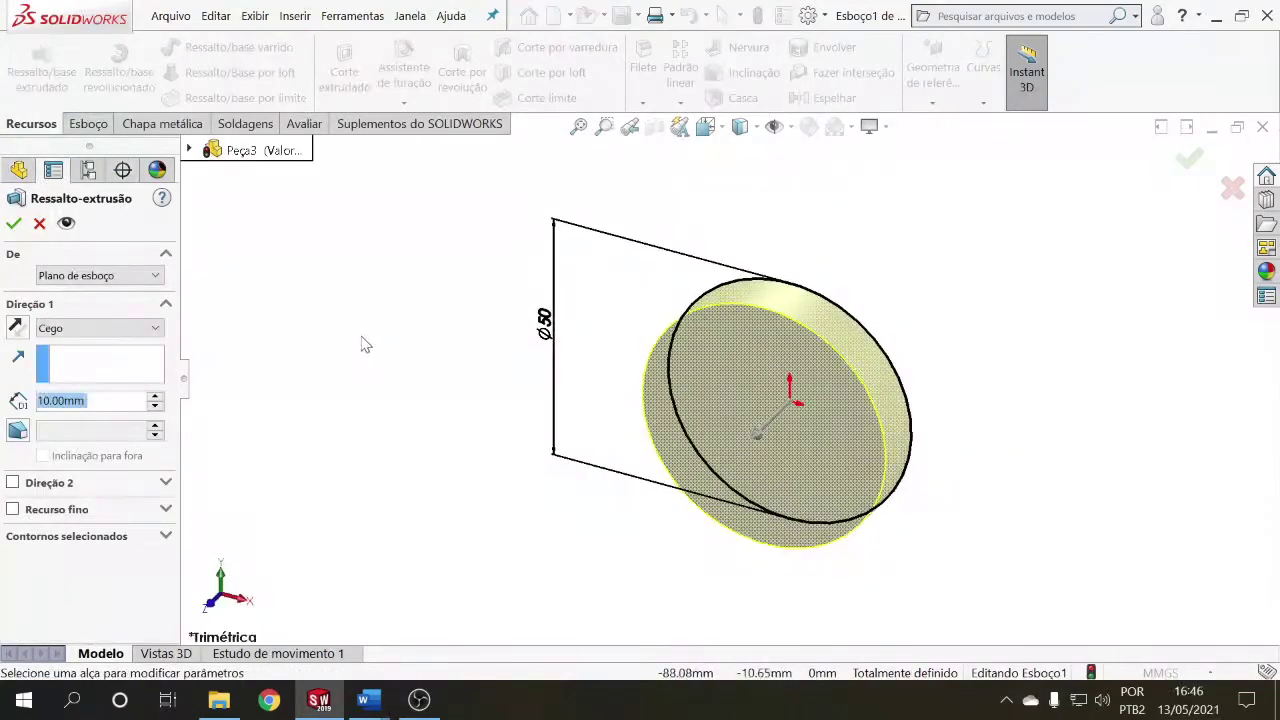
text(500)
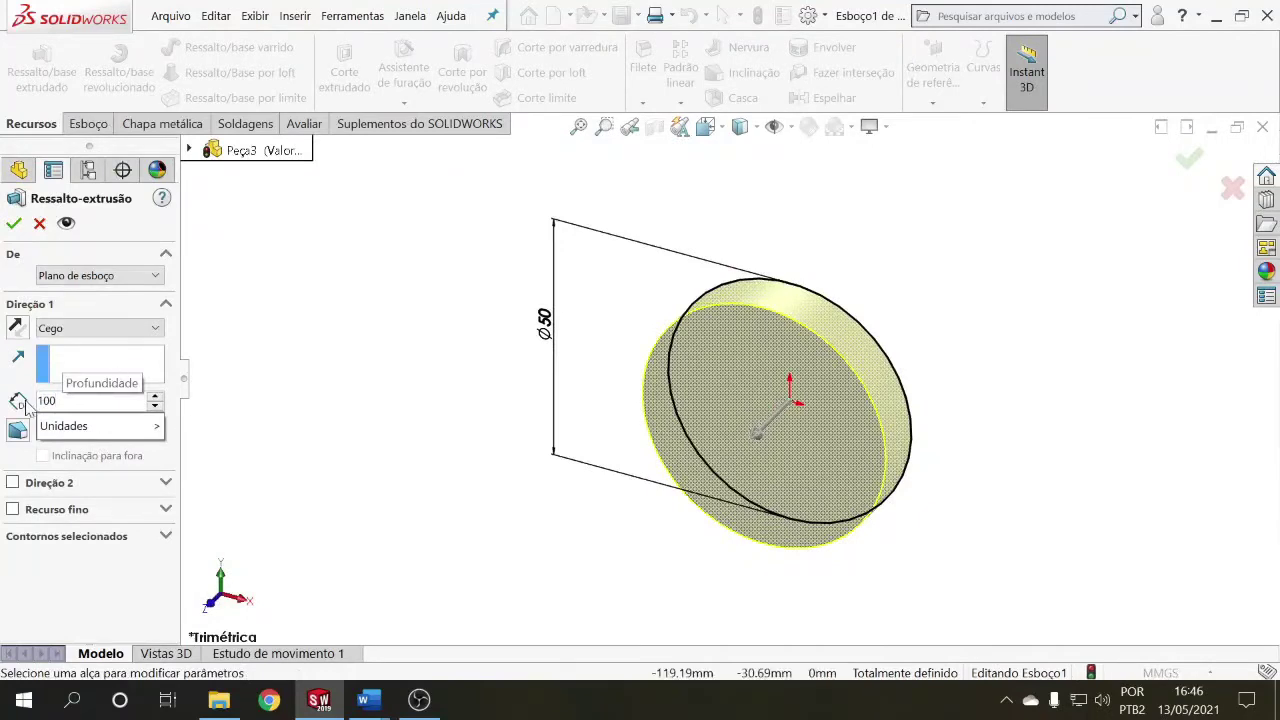
key(Return)
scroll(397, 499, up, 3)
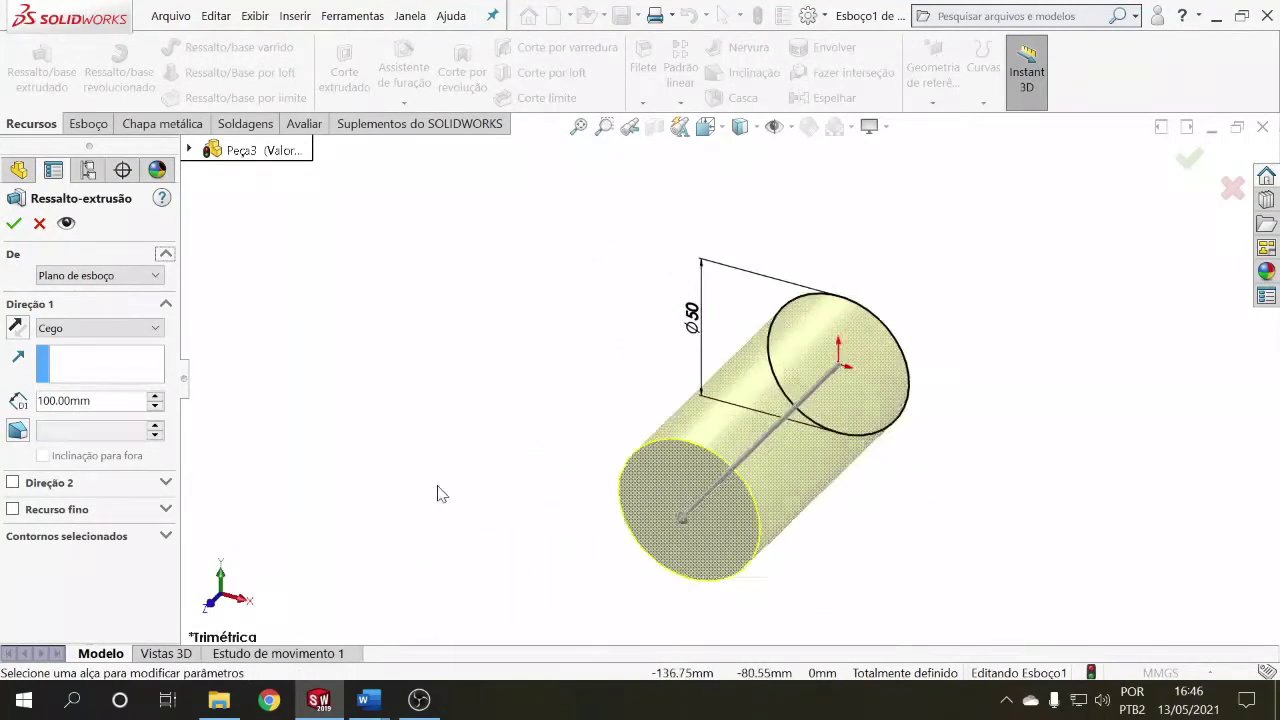
scroll(437, 487, down, 1)
scroll(914, 488, up, 2)
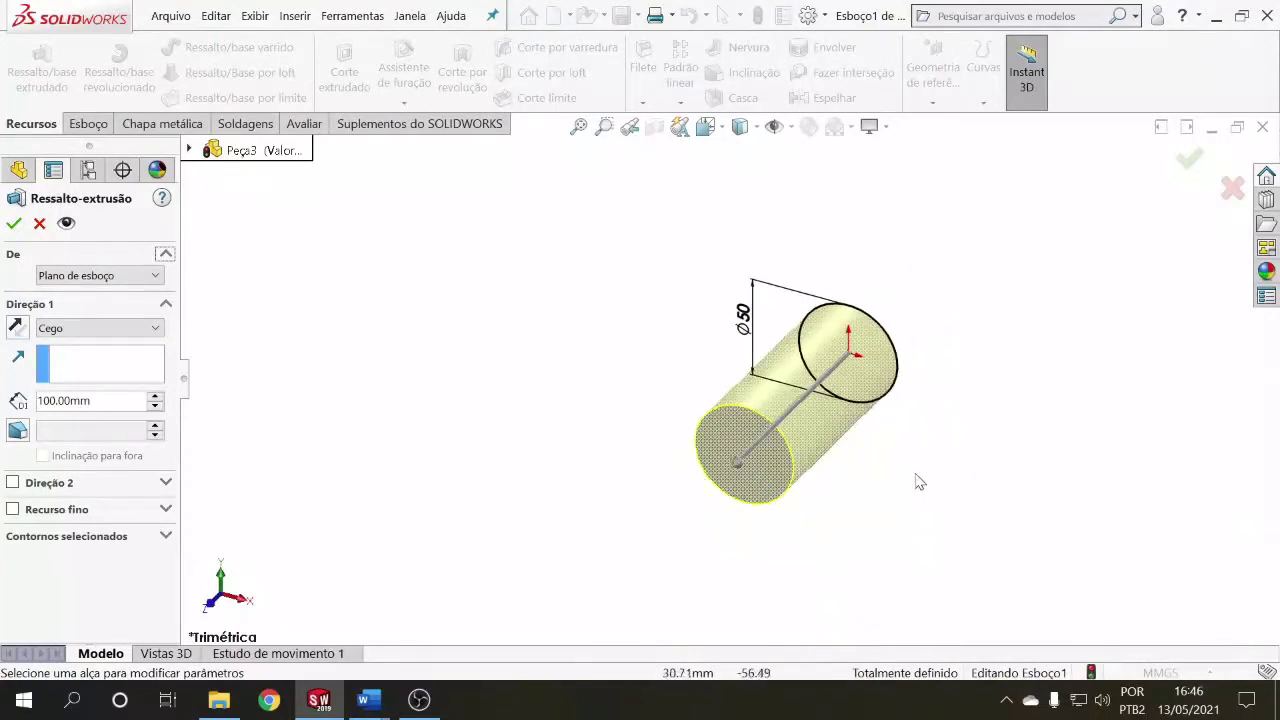
scroll(911, 430, down, 2)
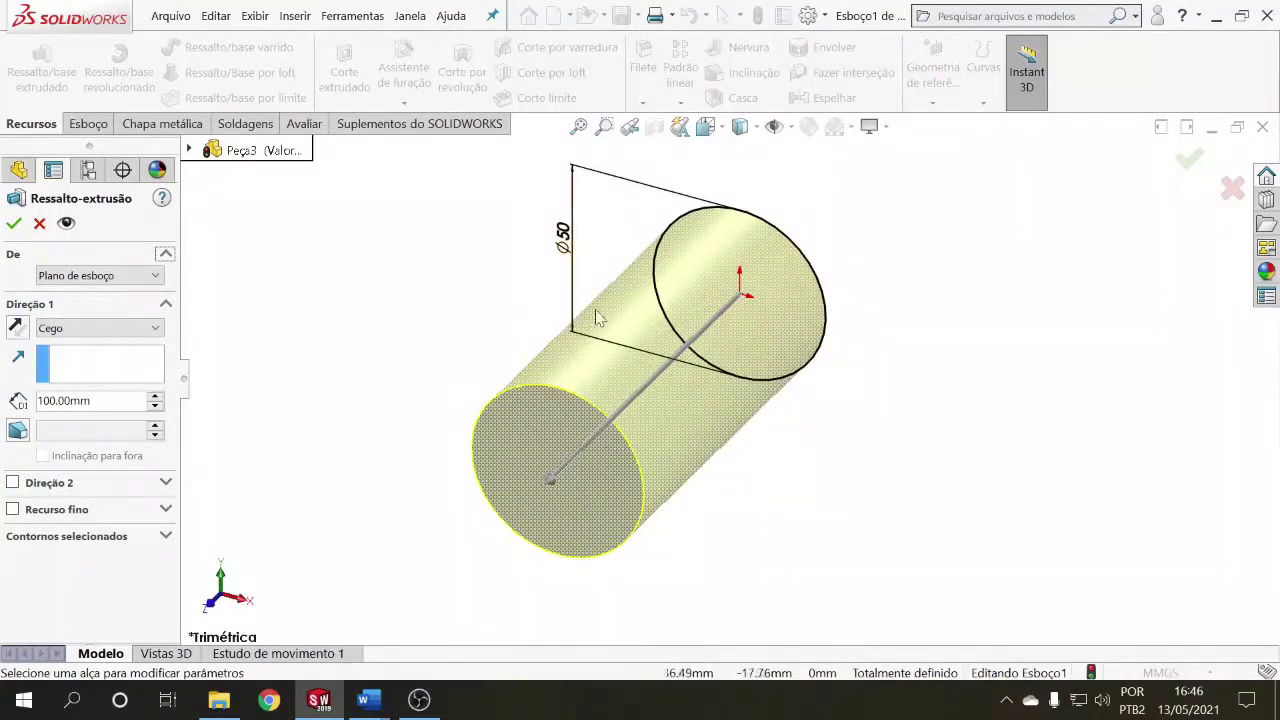
click(155, 396)
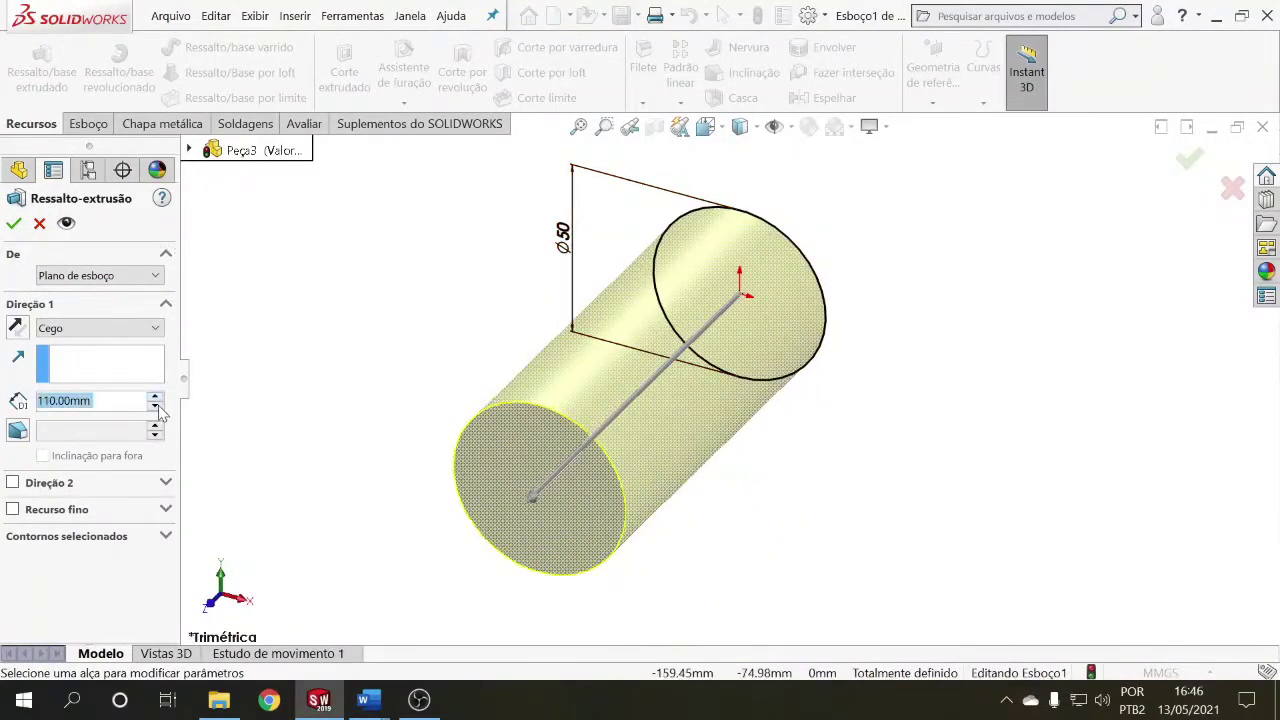
click(156, 406)
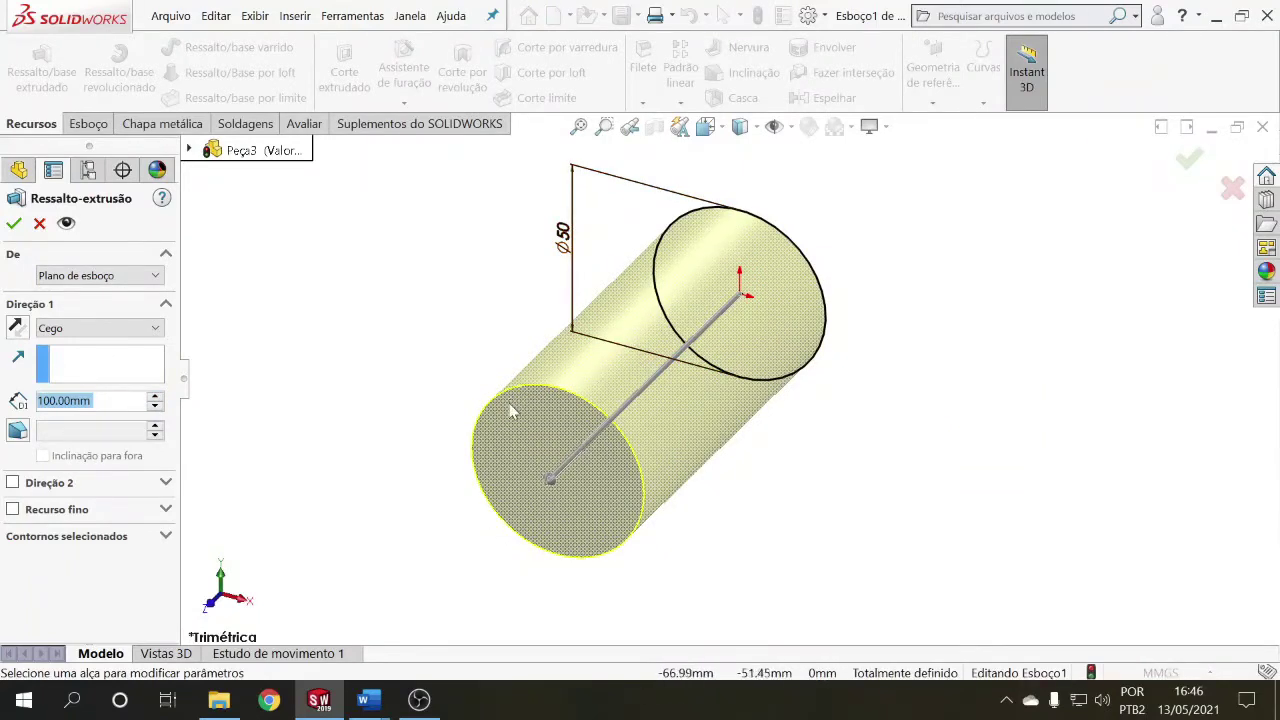
click(14, 225)
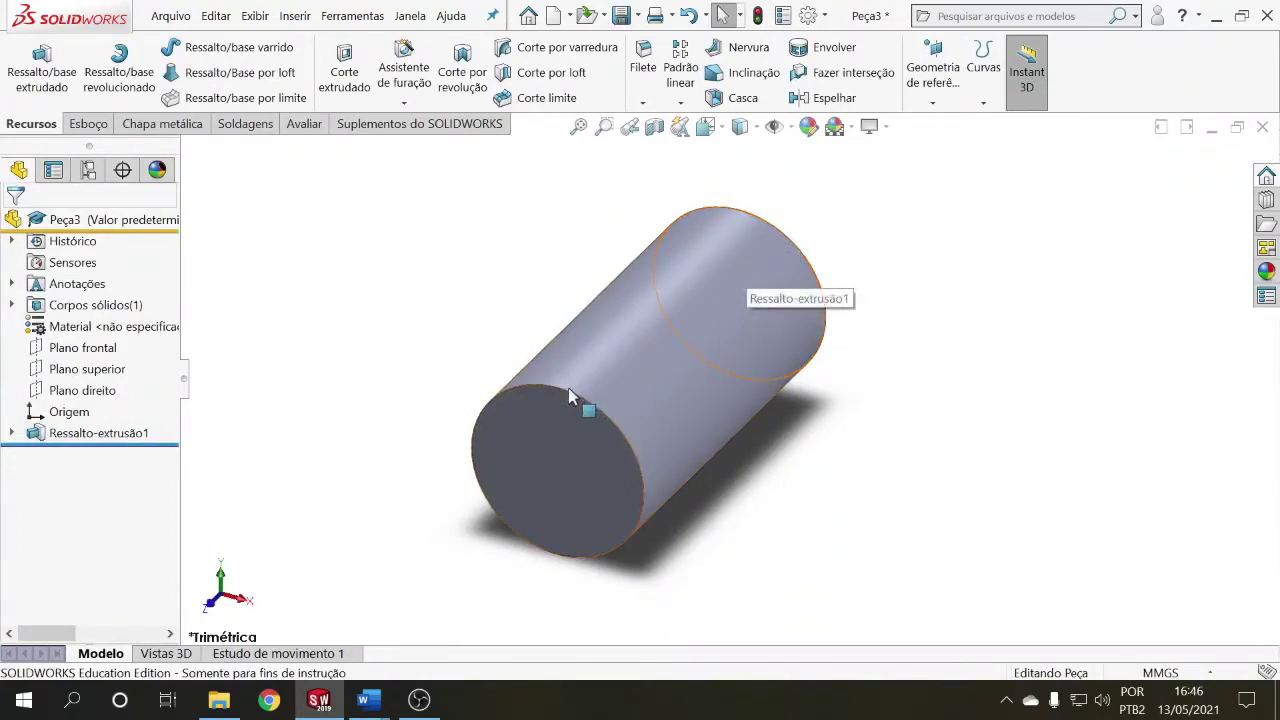
Step: Show the feature dimensions and place the diameter dimension right of the cylinder and the length dimension left of it
right_click(74, 288)
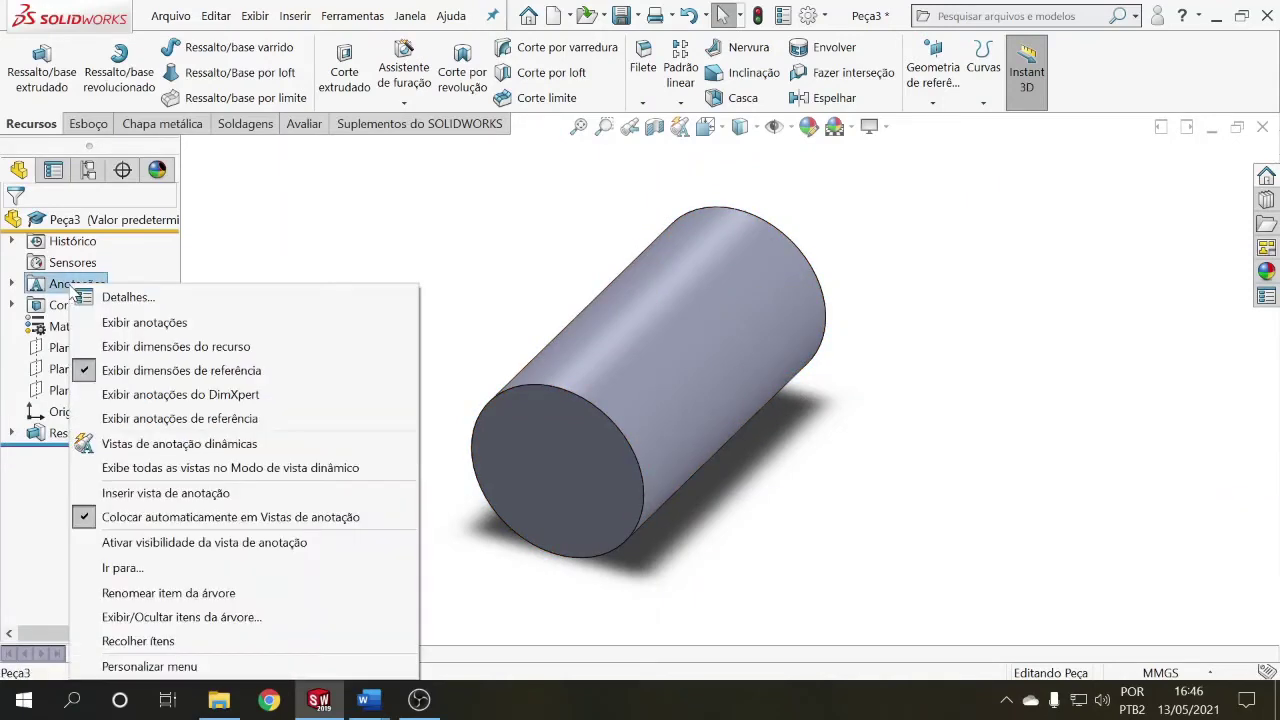
click(178, 347)
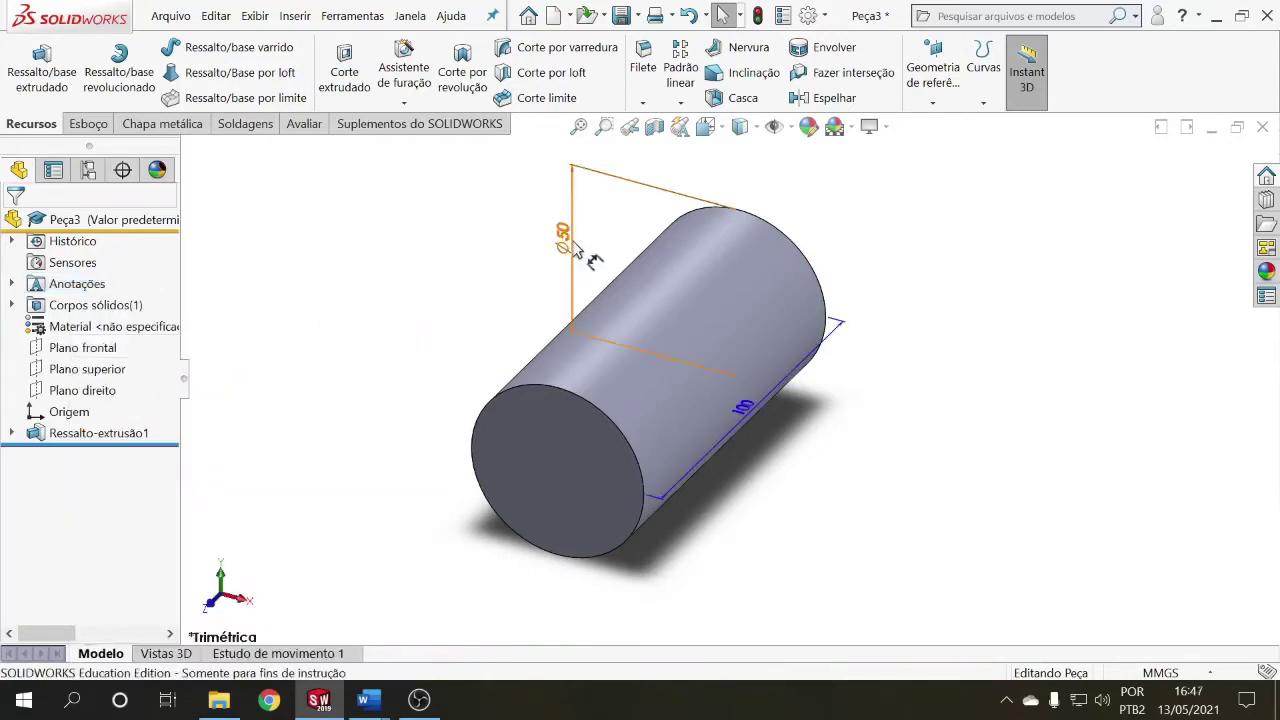
drag(778, 295, 934, 326)
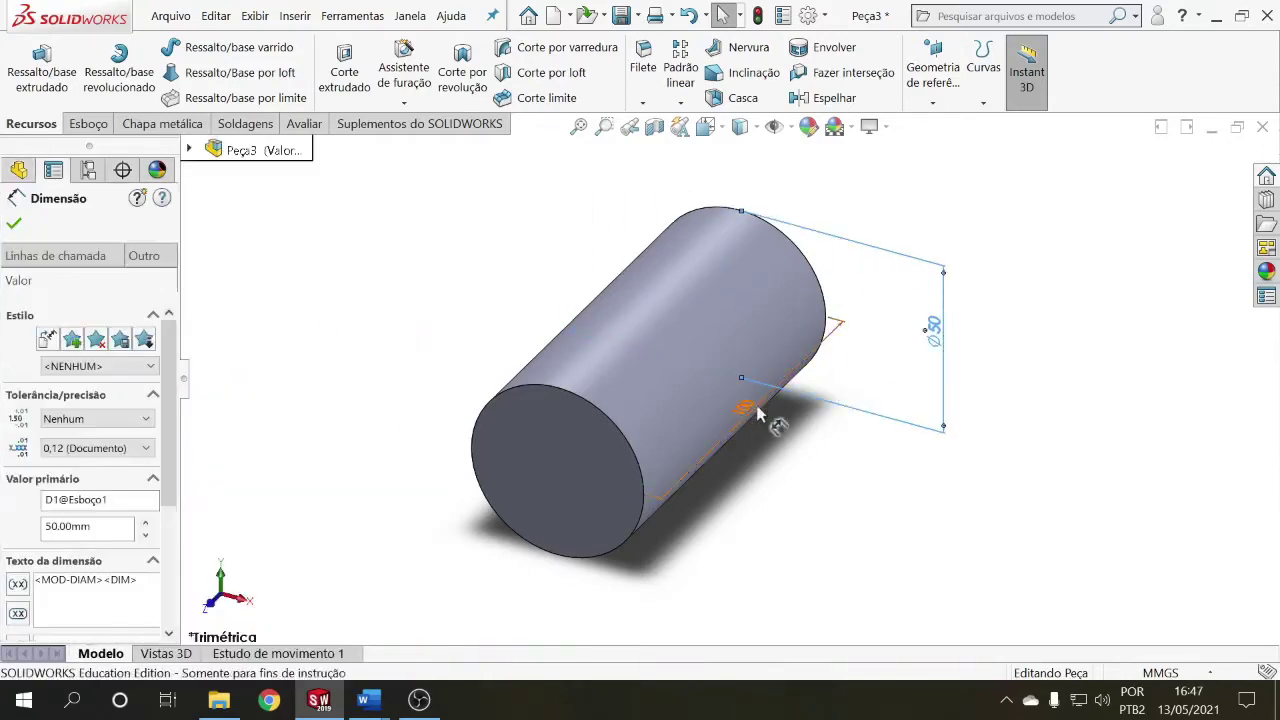
drag(783, 432, 418, 348)
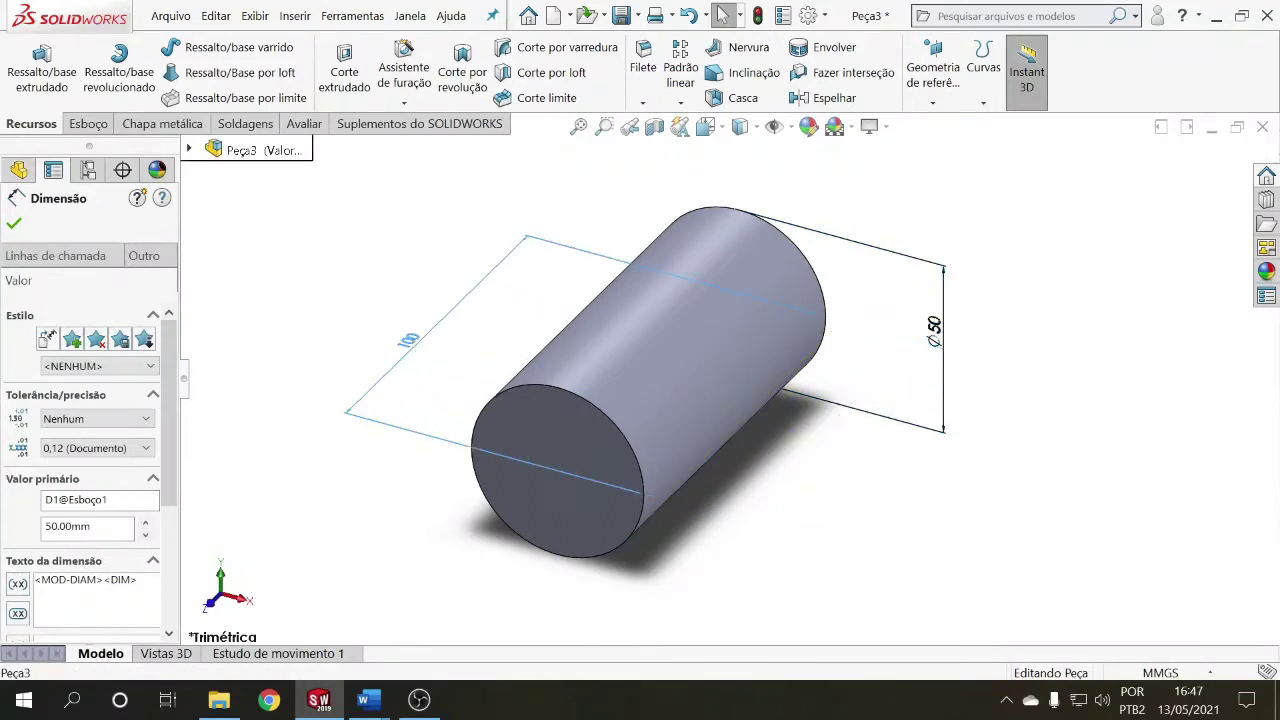
click(314, 328)
middle_drag(594, 366, 608, 406)
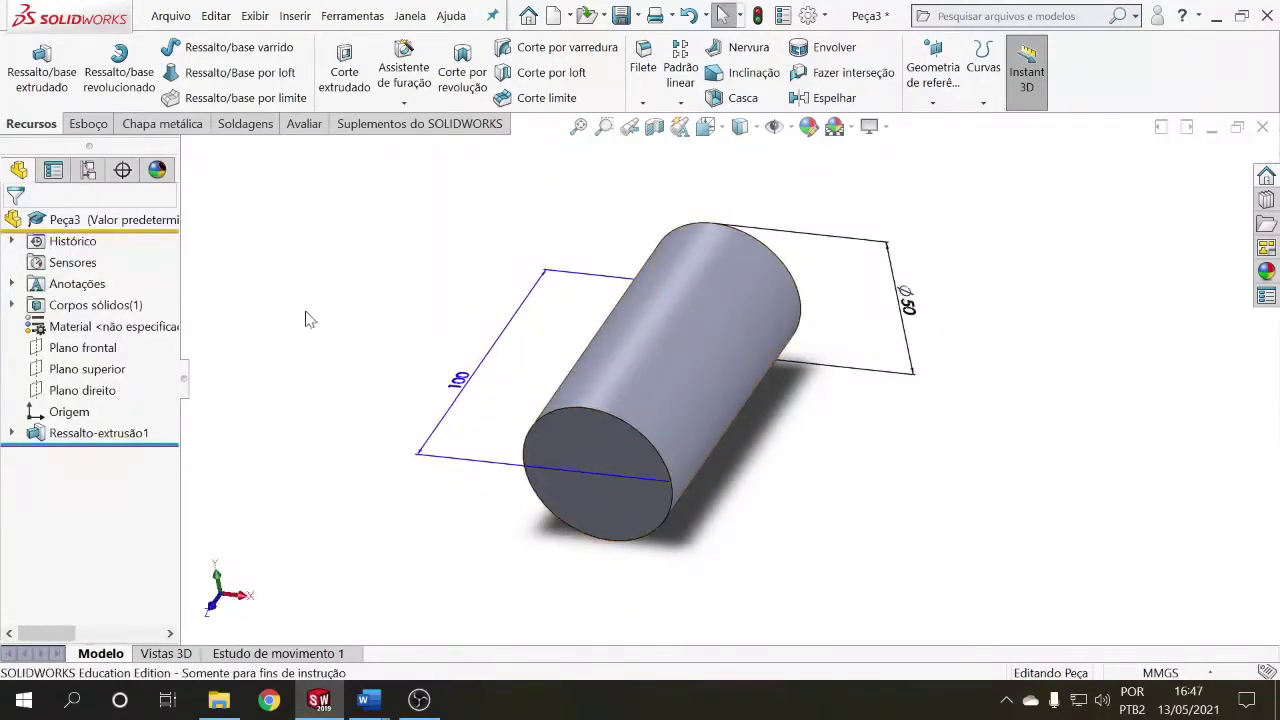
Step: Hide the feature dimensions displayed around the cylinder
right_click(81, 290)
click(134, 330)
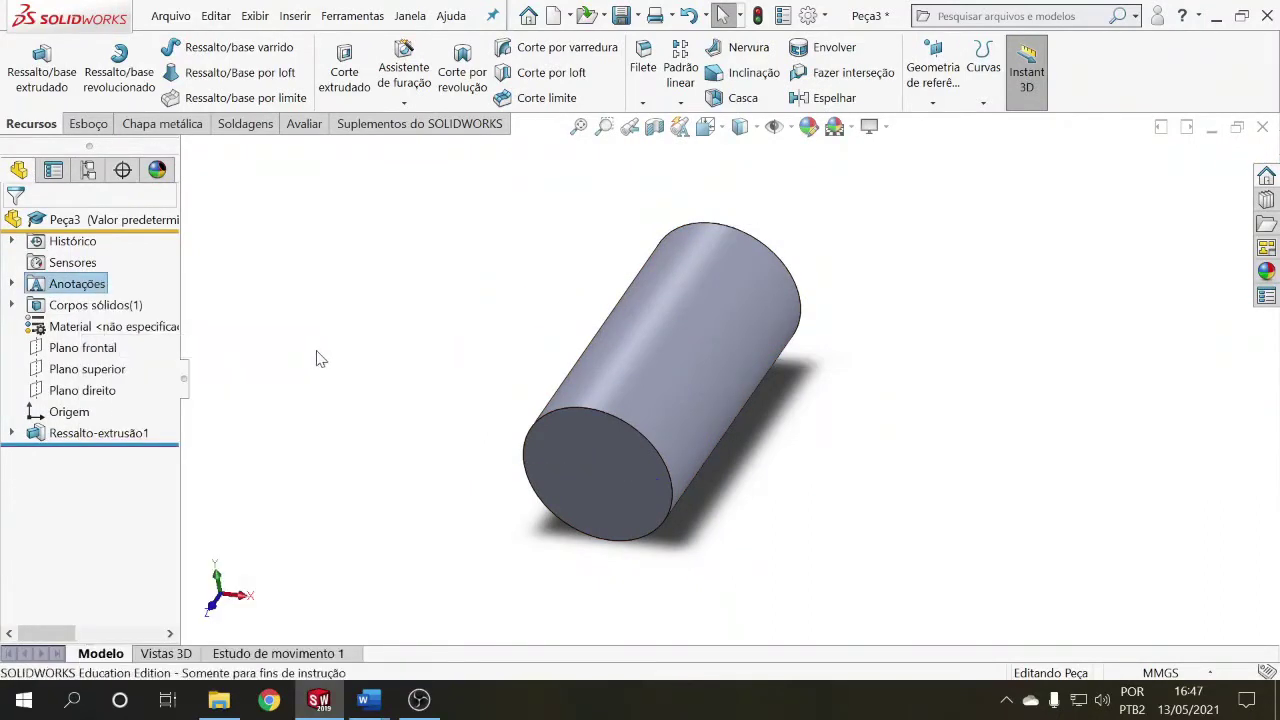
Step: Examine how the front, top and right reference planes lie relative to the cylinder
middle_drag(590, 418, 797, 415)
scroll(797, 415, down, 2)
scroll(638, 390, up, 3)
scroll(633, 376, down, 2)
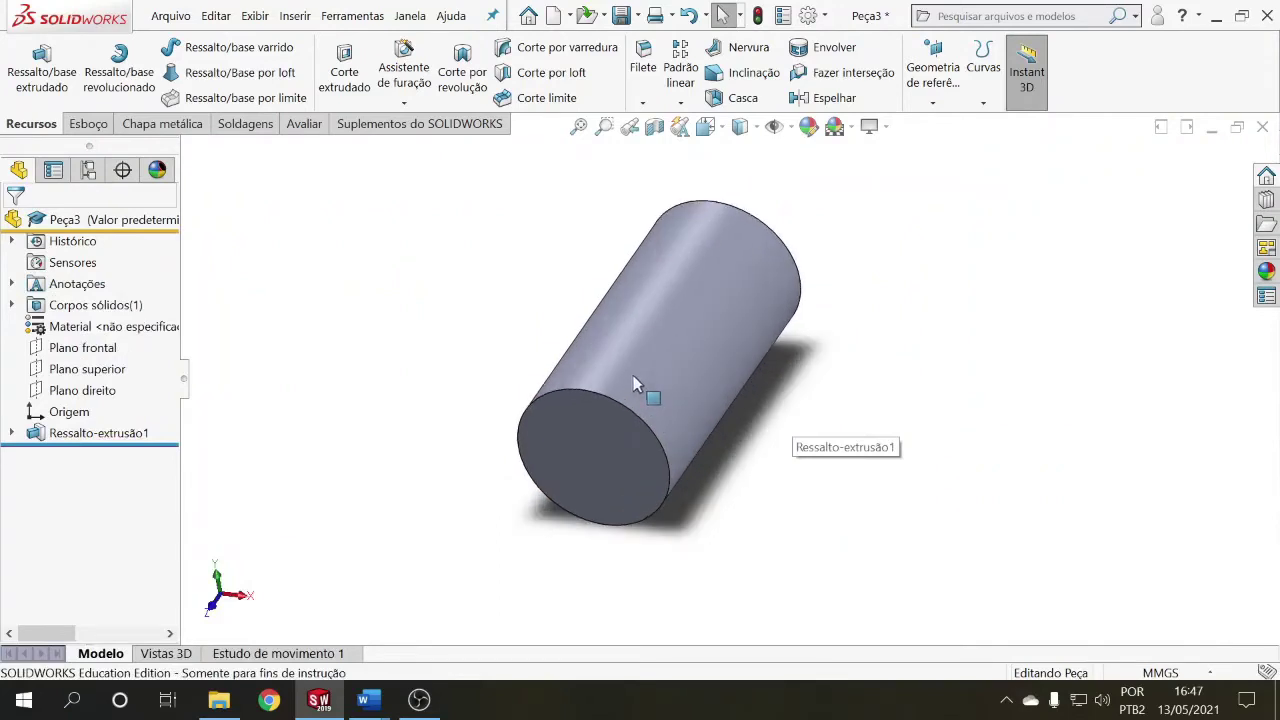
scroll(625, 370, down, 1)
scroll(625, 370, up, 1)
scroll(624, 371, up, 2)
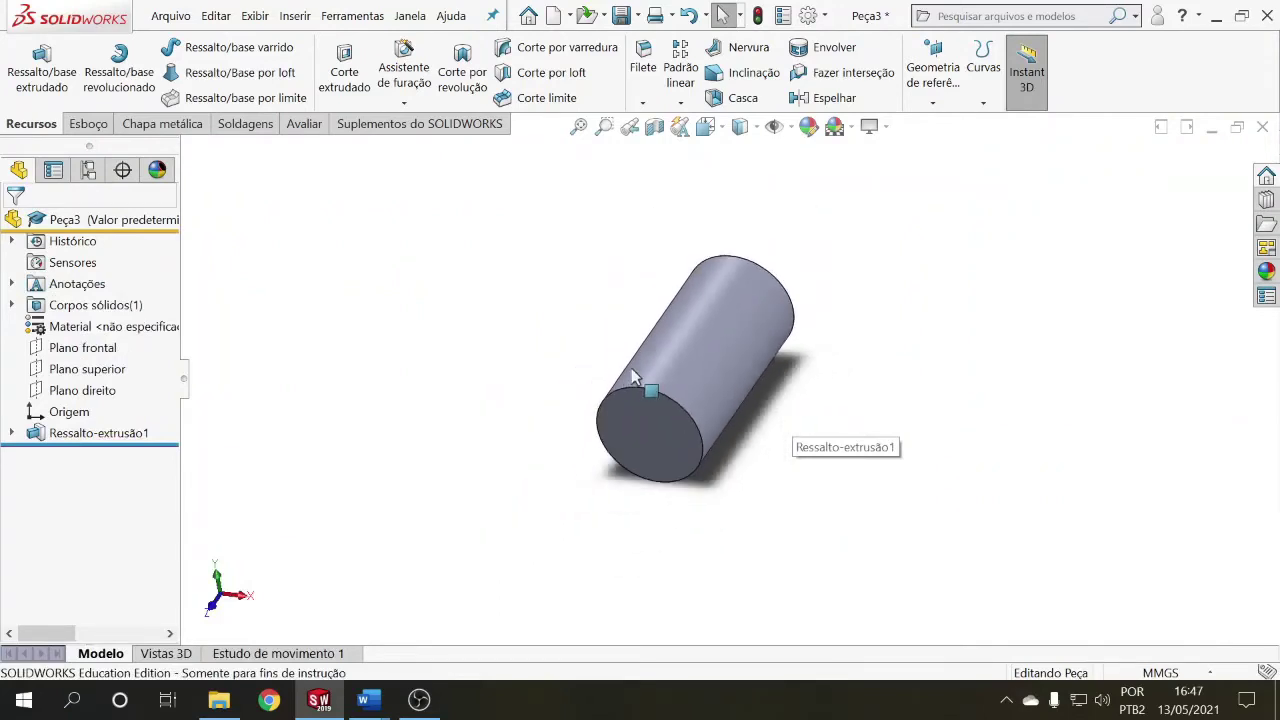
click(102, 352)
click(88, 369)
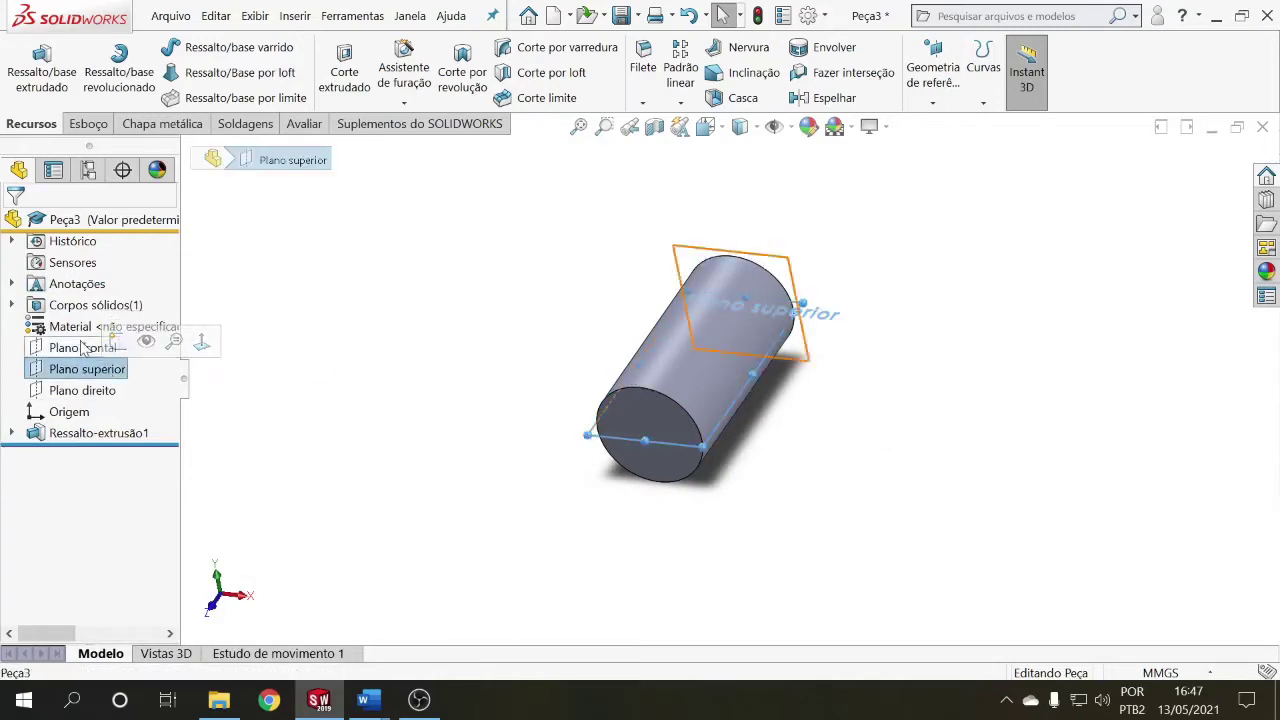
click(83, 350)
click(86, 370)
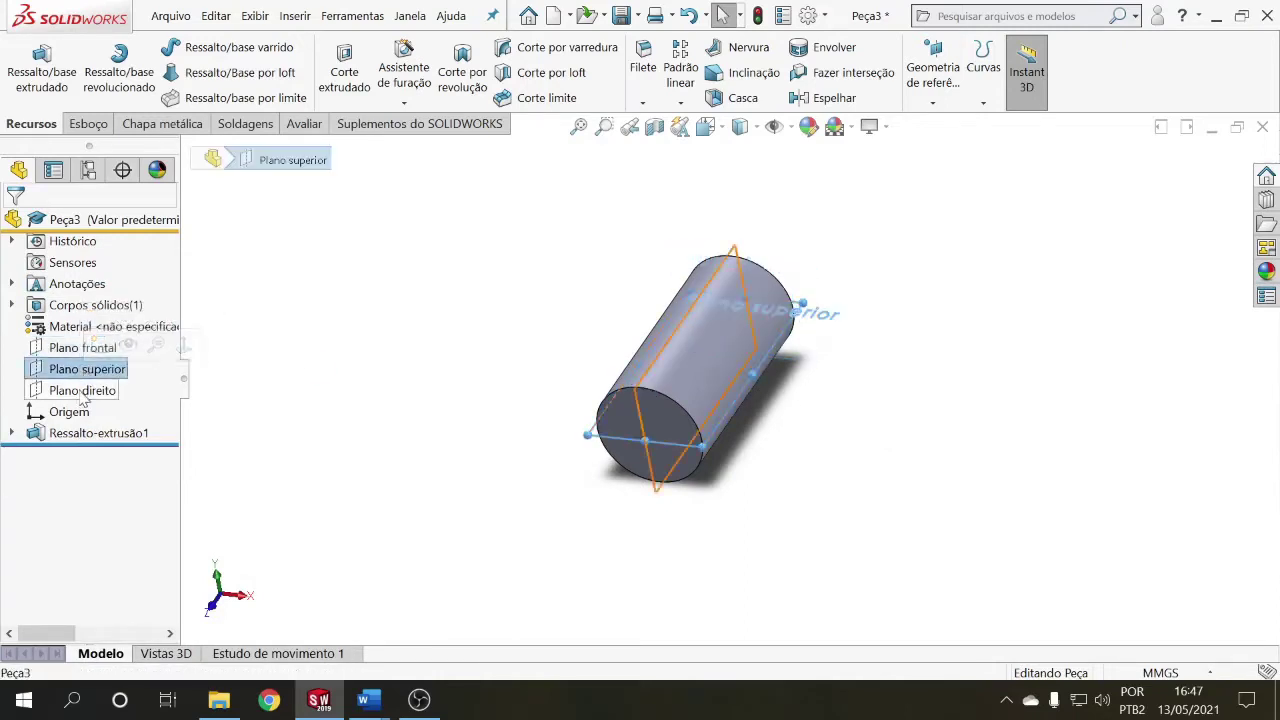
click(82, 392)
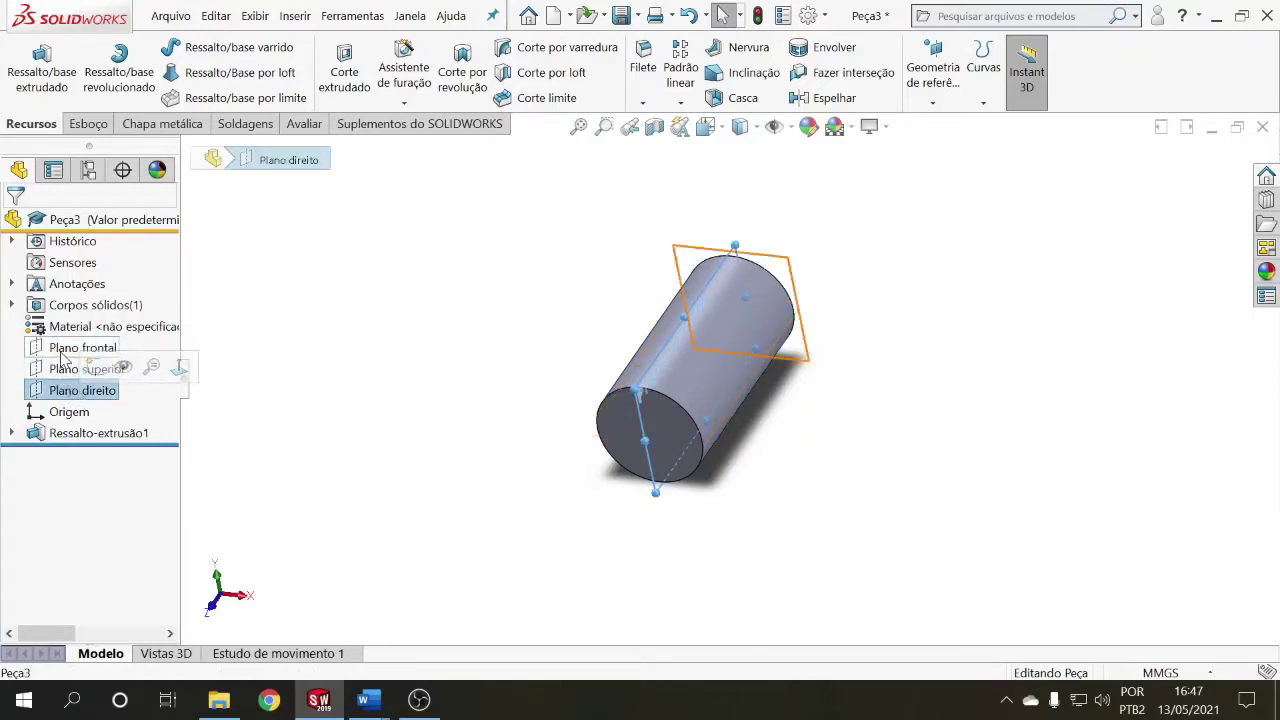
click(66, 349)
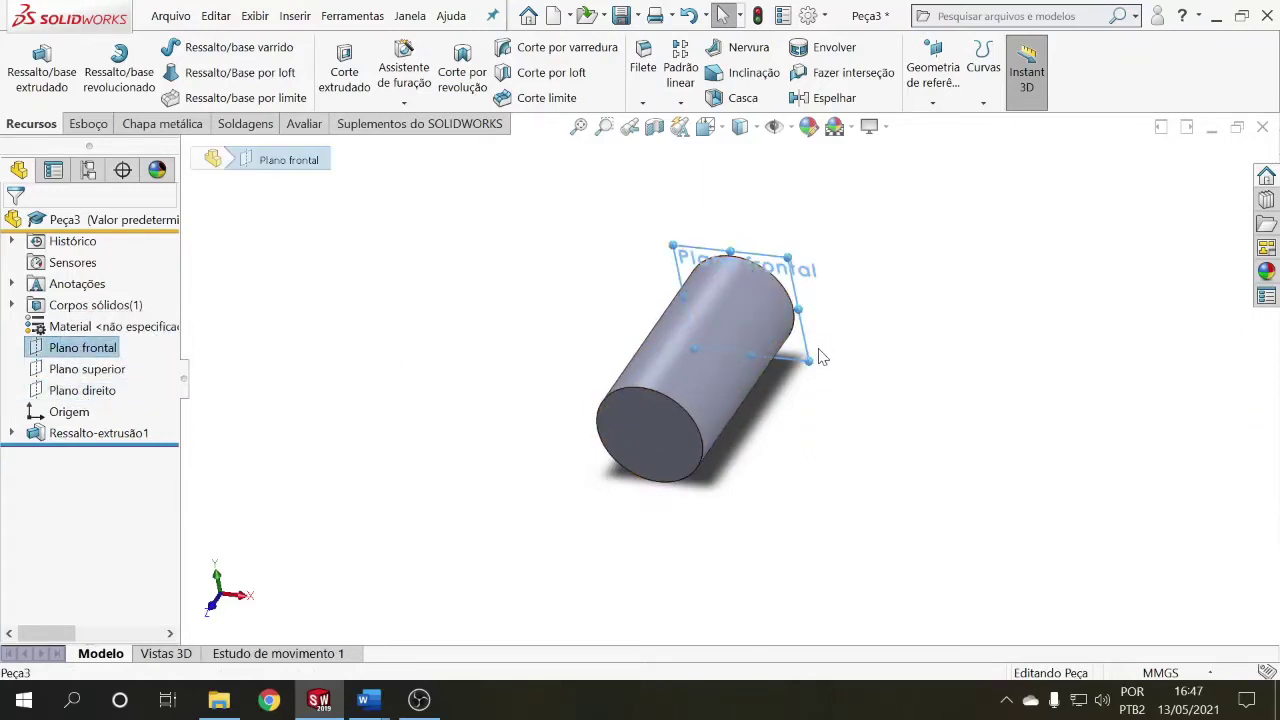
middle_drag(820, 357, 755, 450)
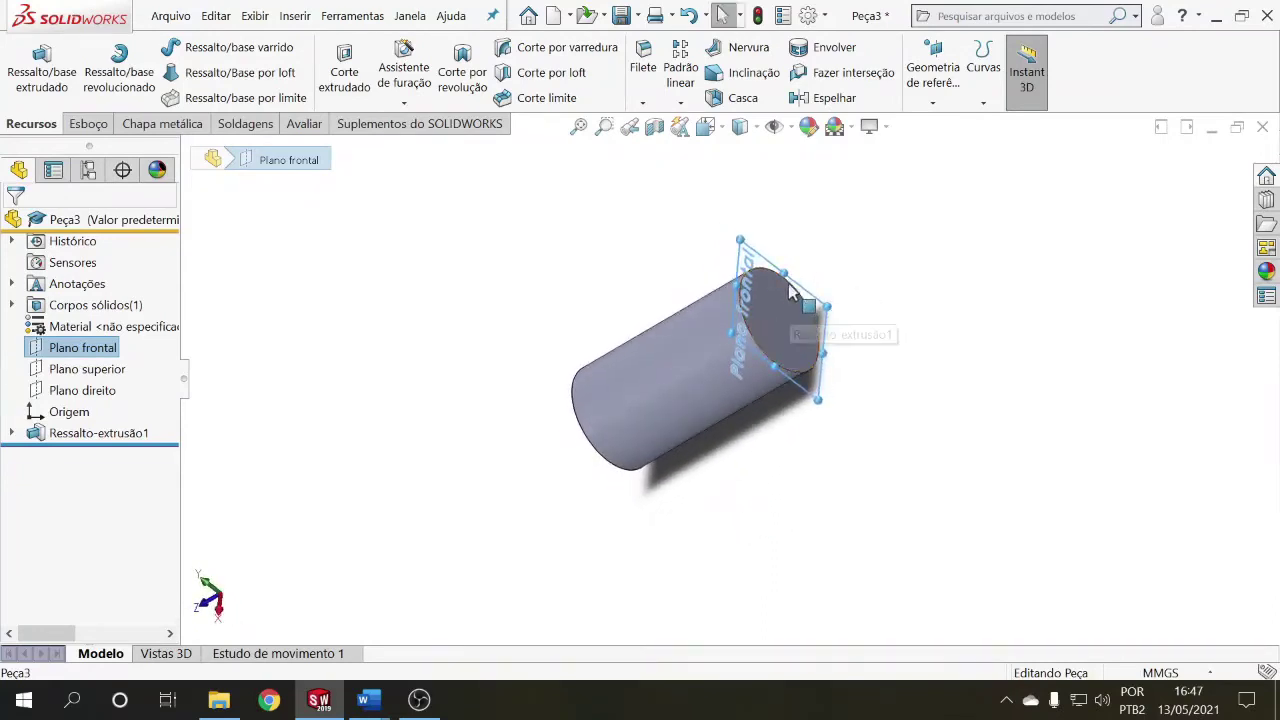
Step: Review the front plane from both ends of the cylinder and compare it with the top and right planes
middle_drag(851, 309, 880, 237)
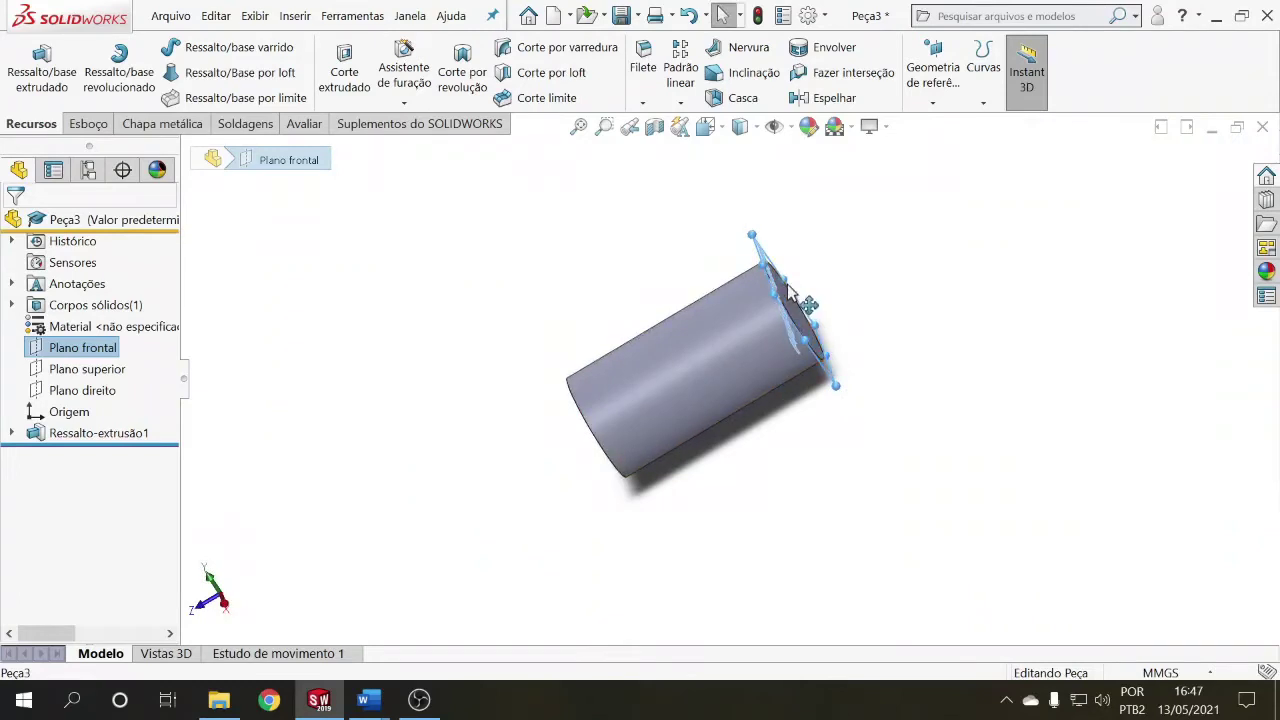
mouse_move(790, 290)
middle_down()
mouse_move(784, 312)
mouse_move(797, 300)
middle_up()
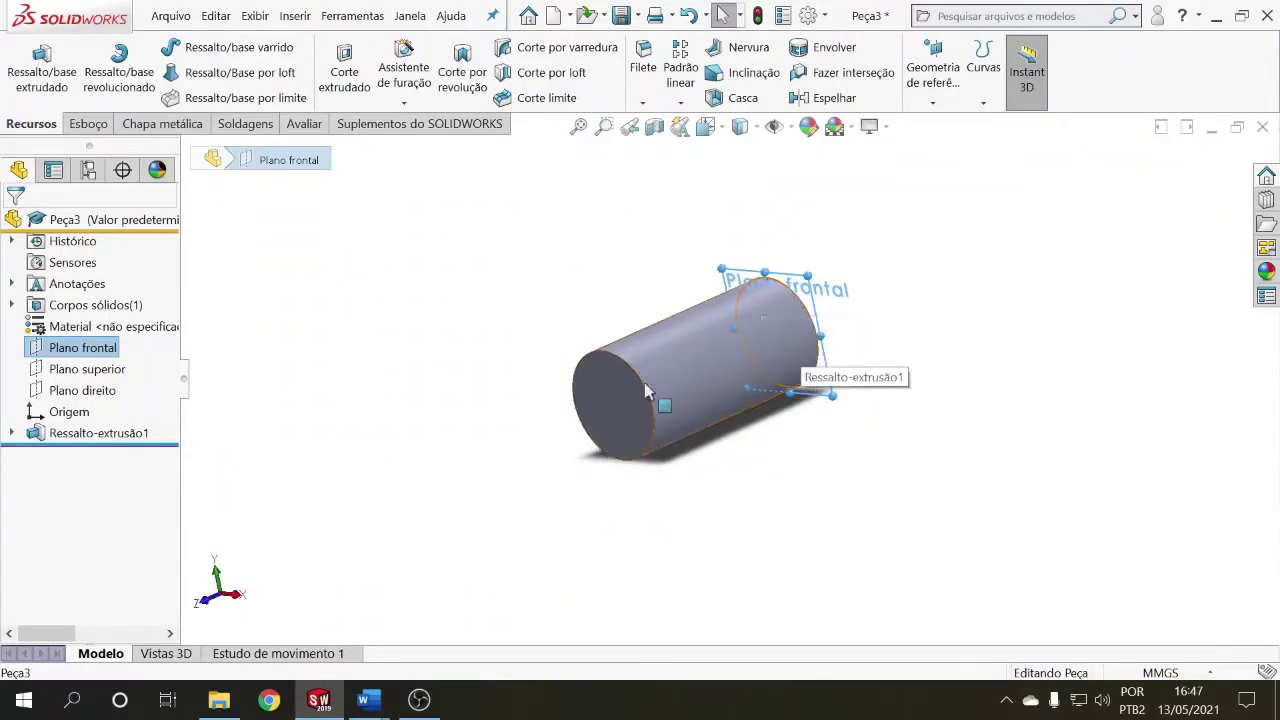
click(503, 382)
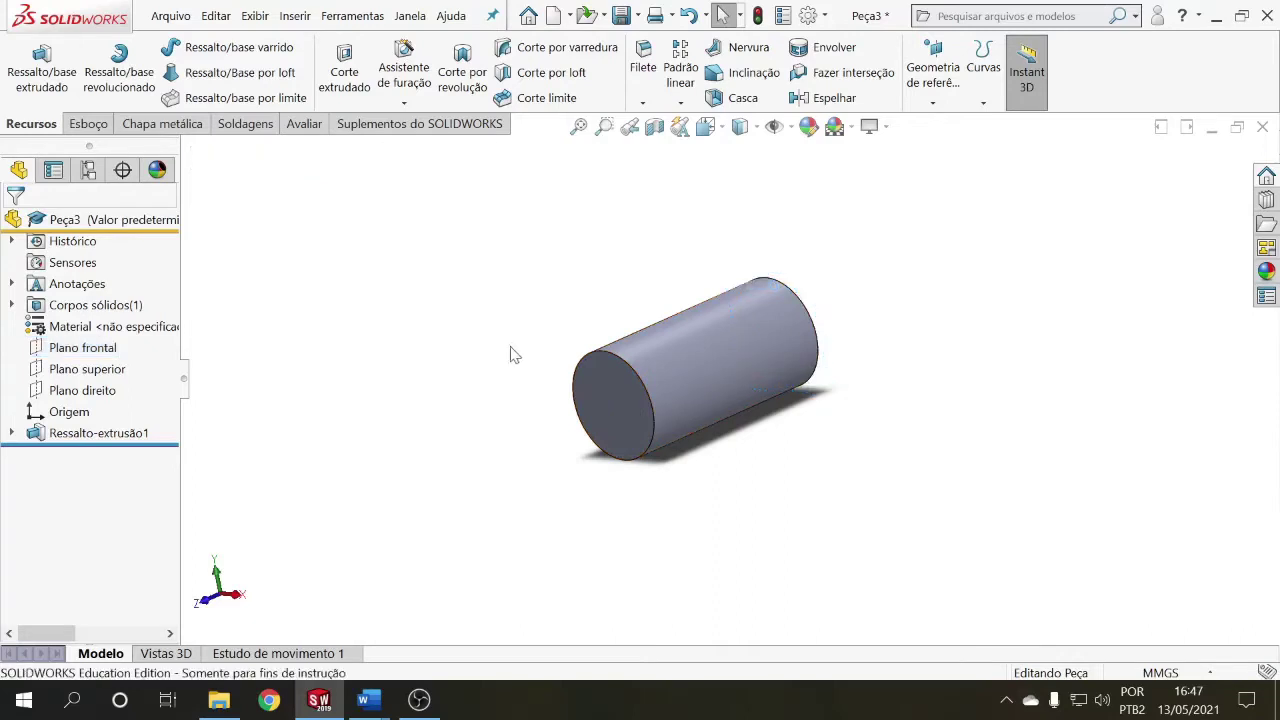
middle_drag(343, 401, 404, 468)
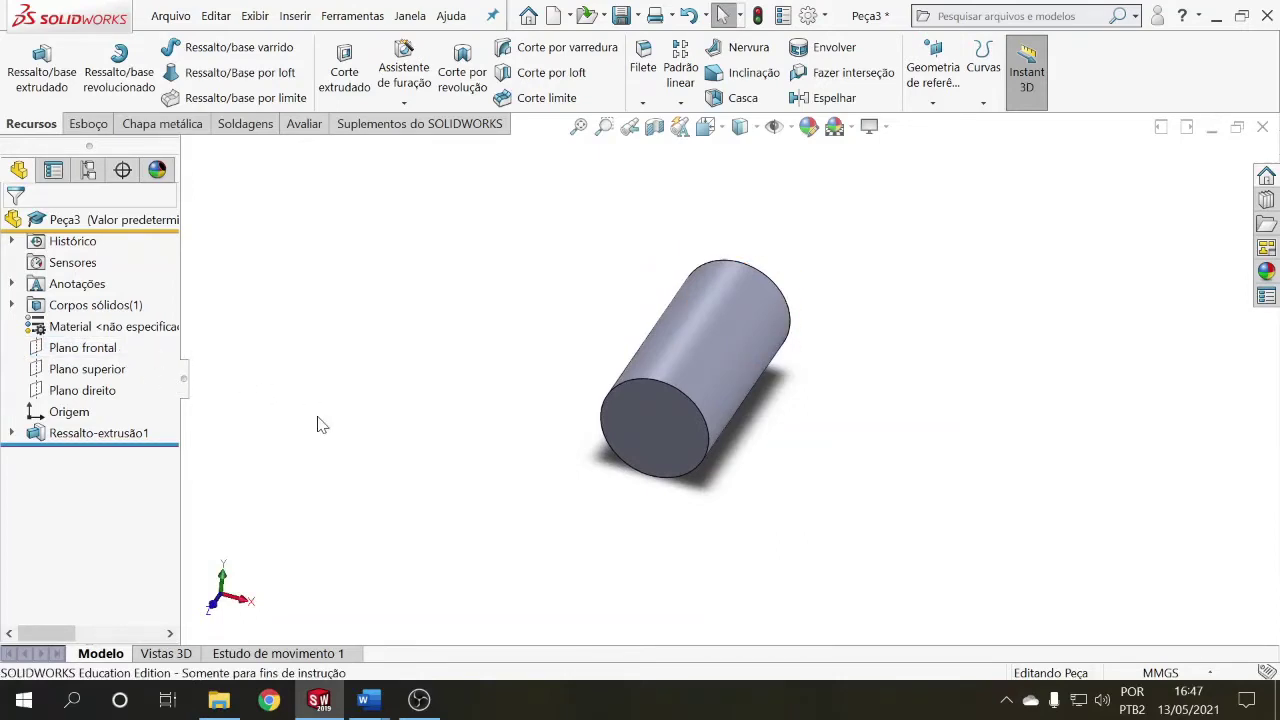
click(110, 350)
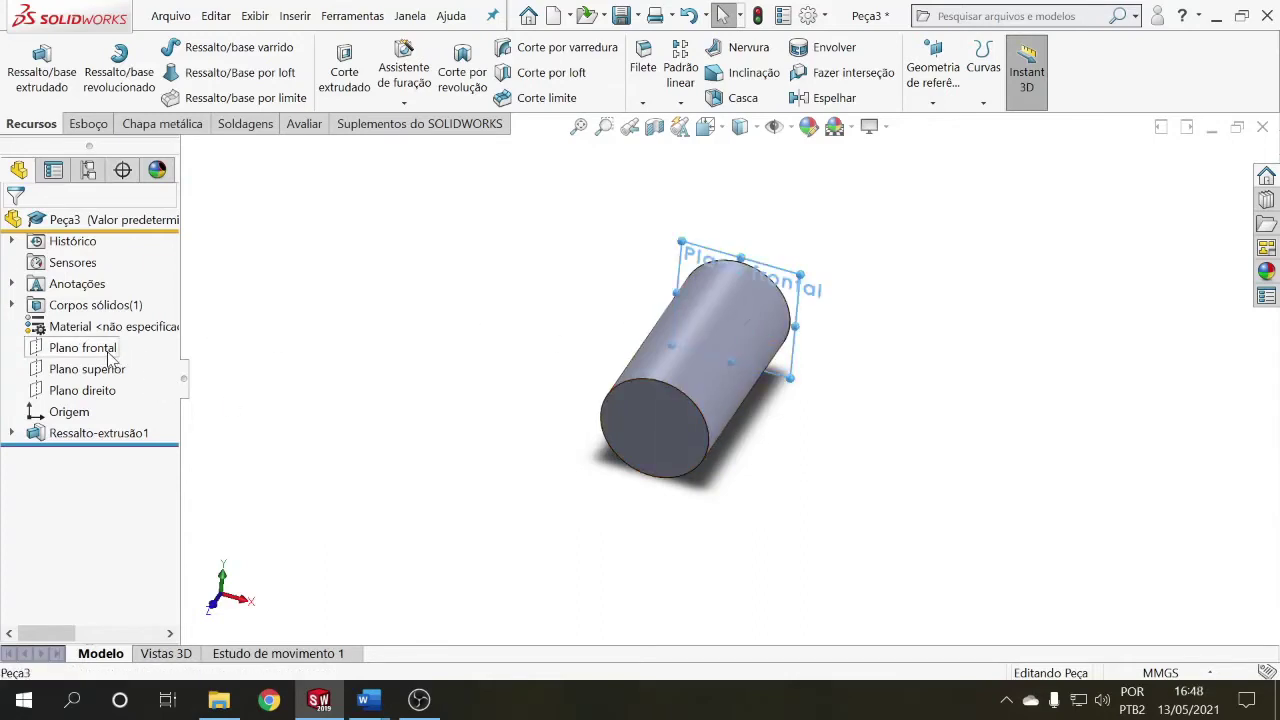
click(87, 370)
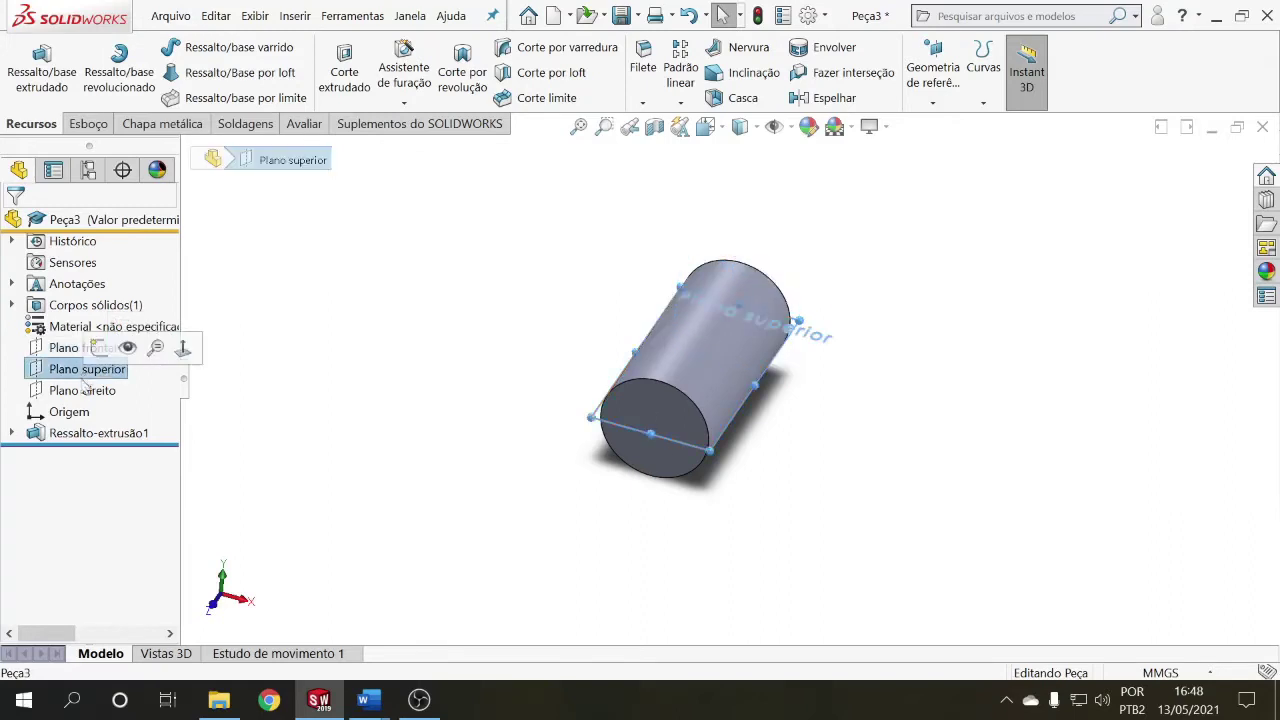
click(85, 391)
click(340, 405)
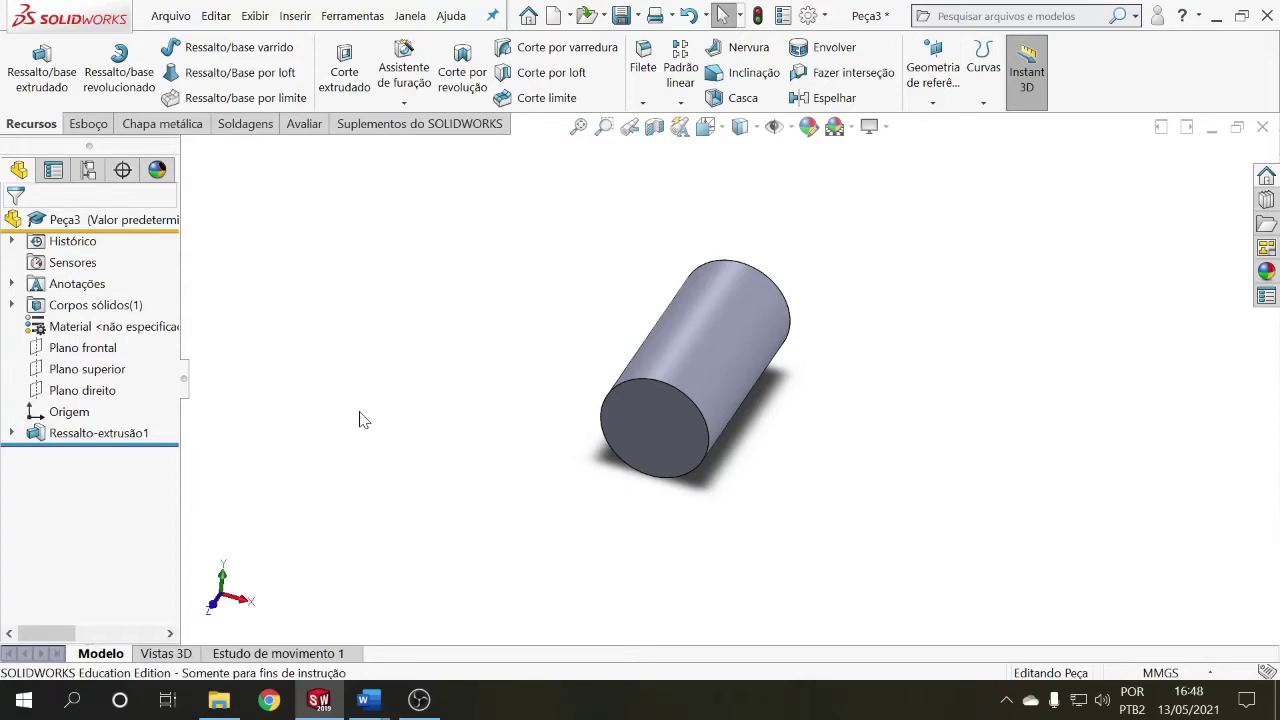
middle_drag(485, 390, 349, 437)
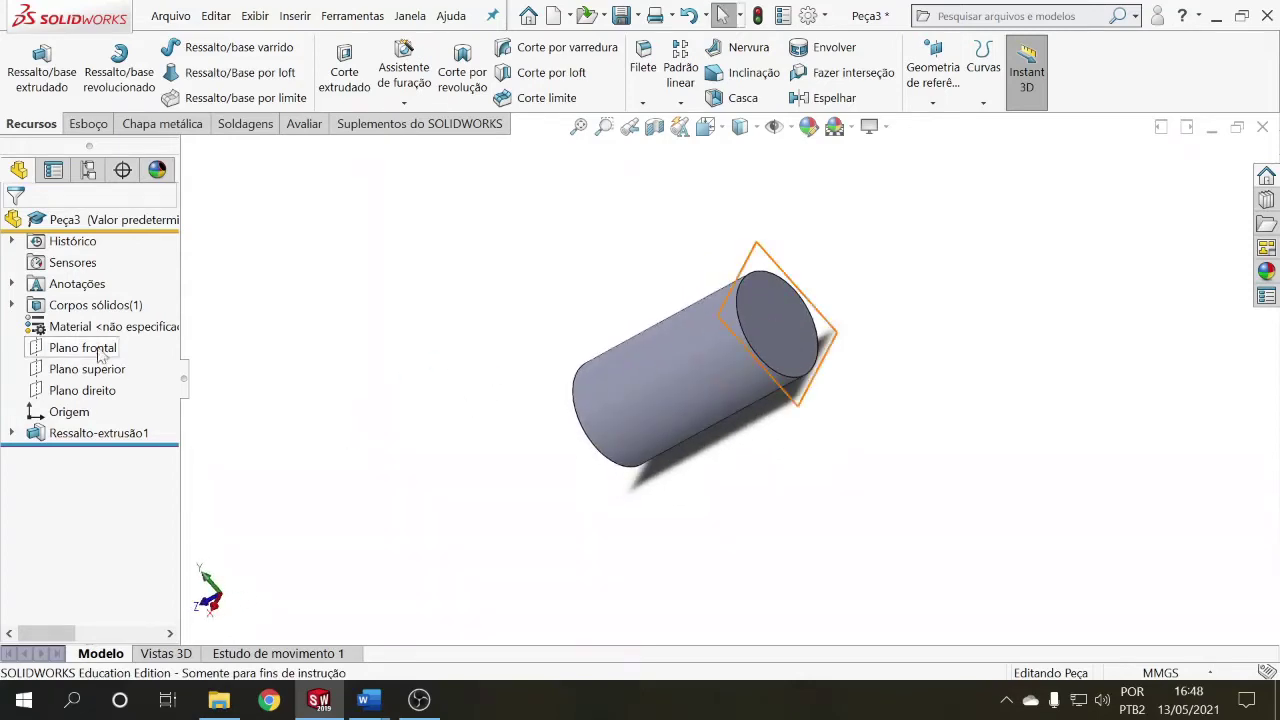
Step: Inspect the cylinder's two flat end faces and its curved side face from several viewing angles
click(777, 335)
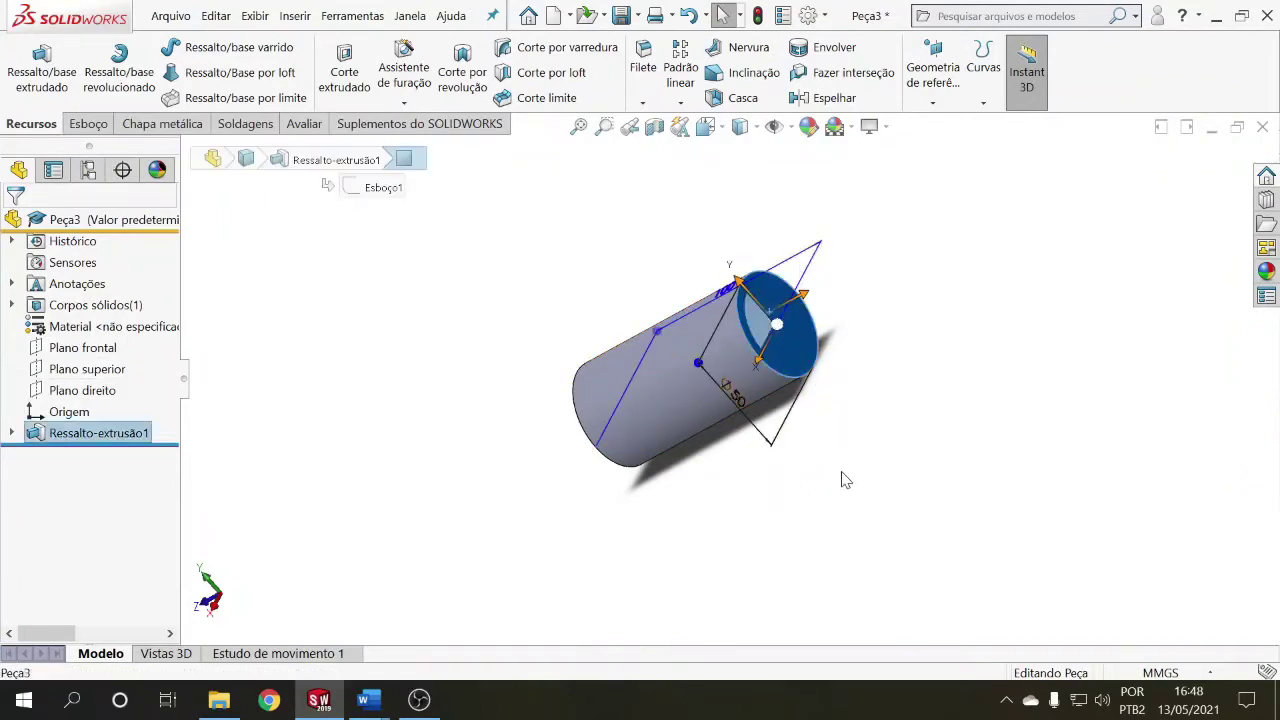
click(777, 520)
middle_drag(777, 520, 745, 432)
click(745, 432)
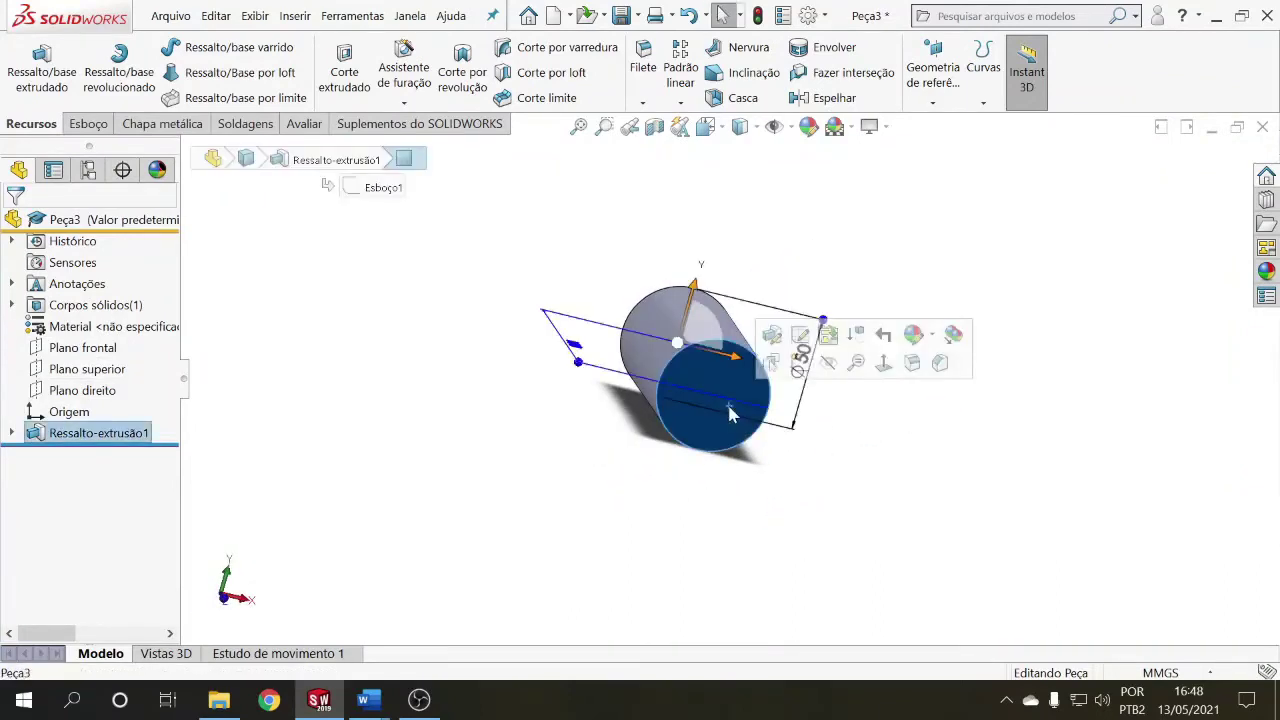
middle_drag(751, 520, 769, 549)
click(769, 549)
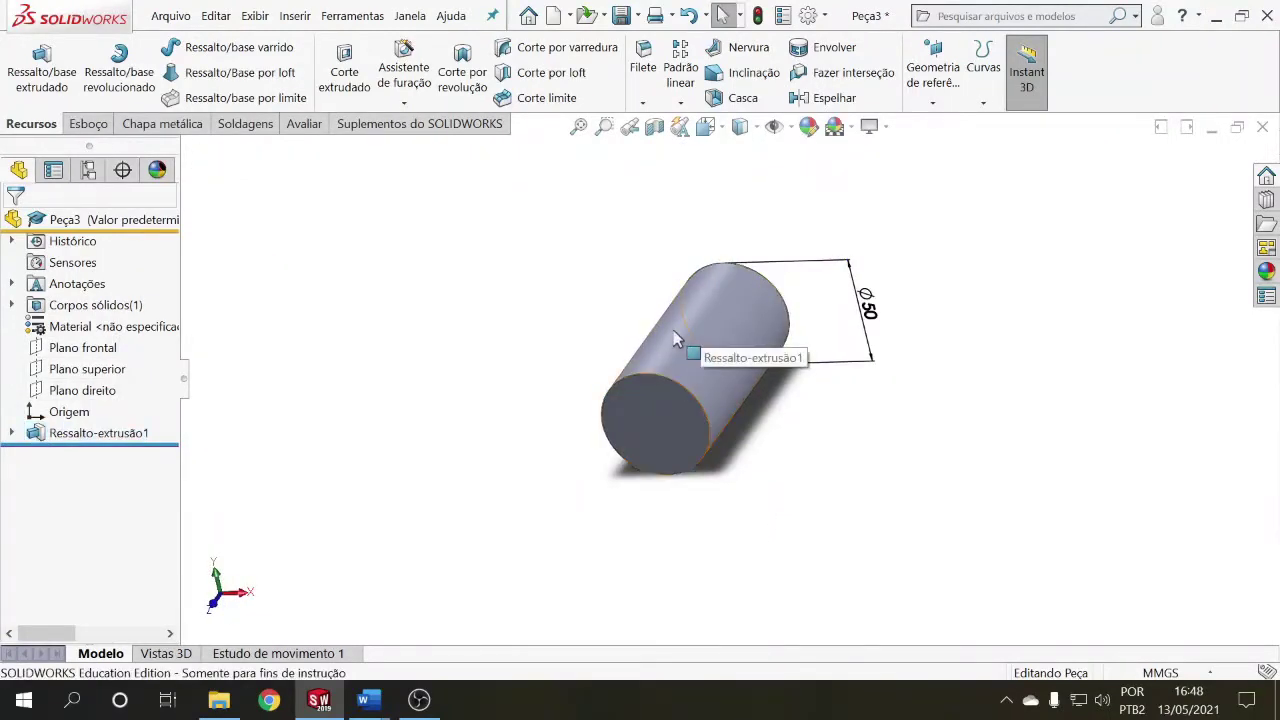
click(700, 328)
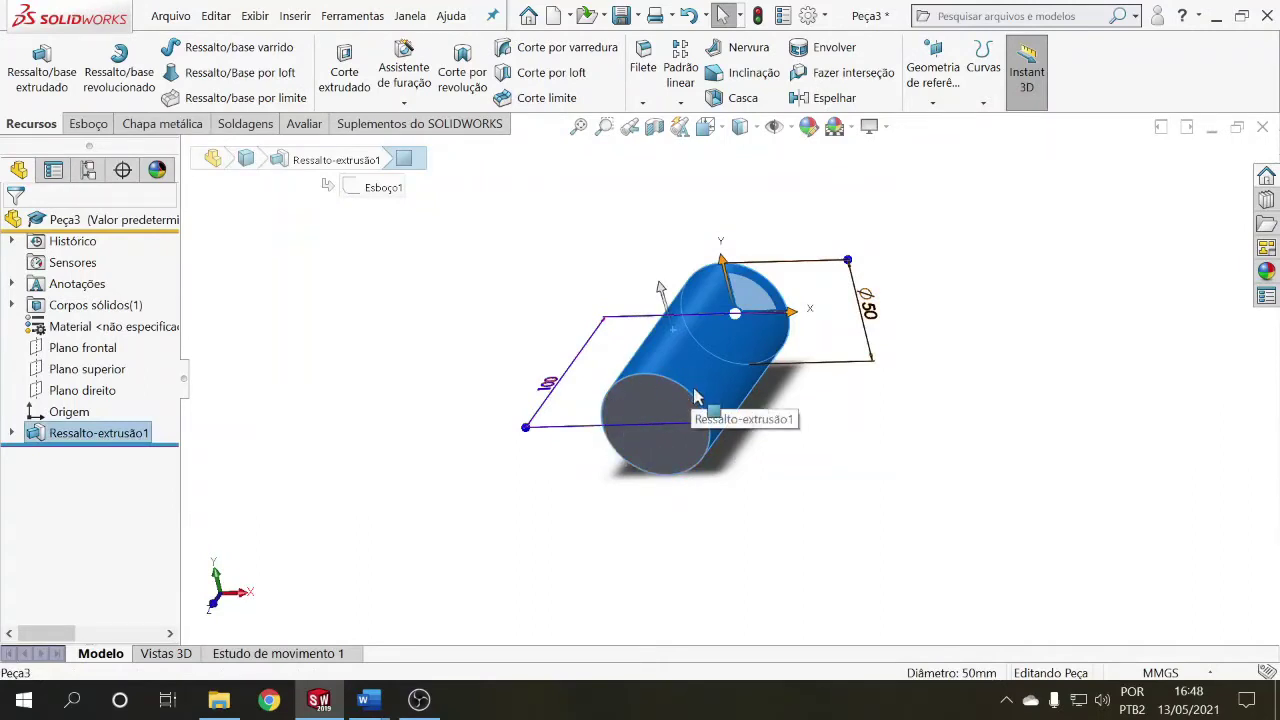
click(797, 431)
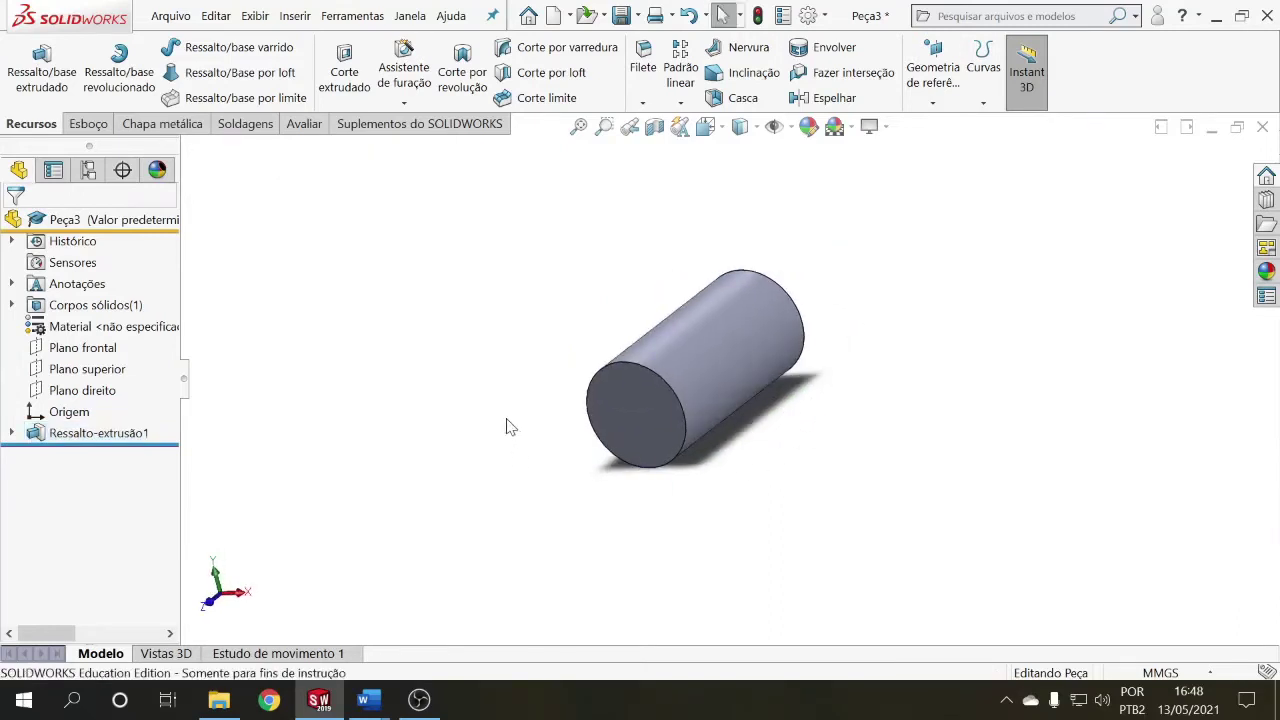
scroll(722, 367, down, 4)
scroll(694, 373, up, 5)
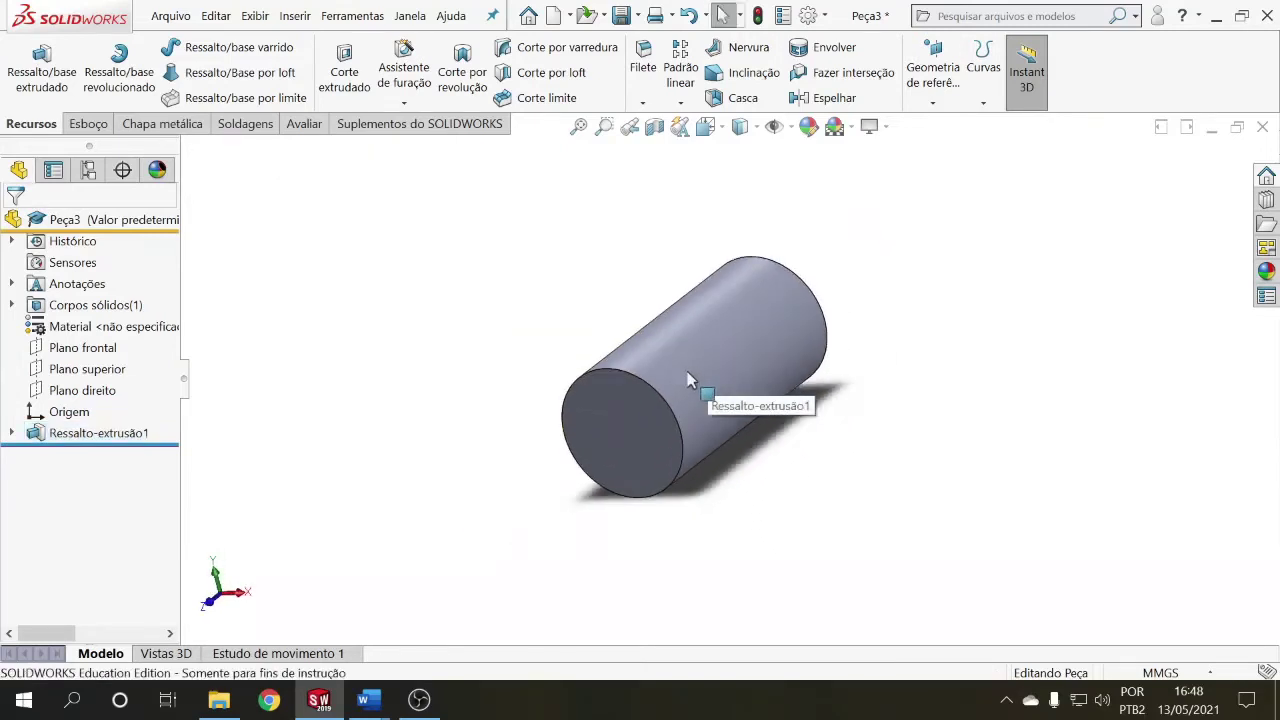
middle_drag(553, 403, 630, 305)
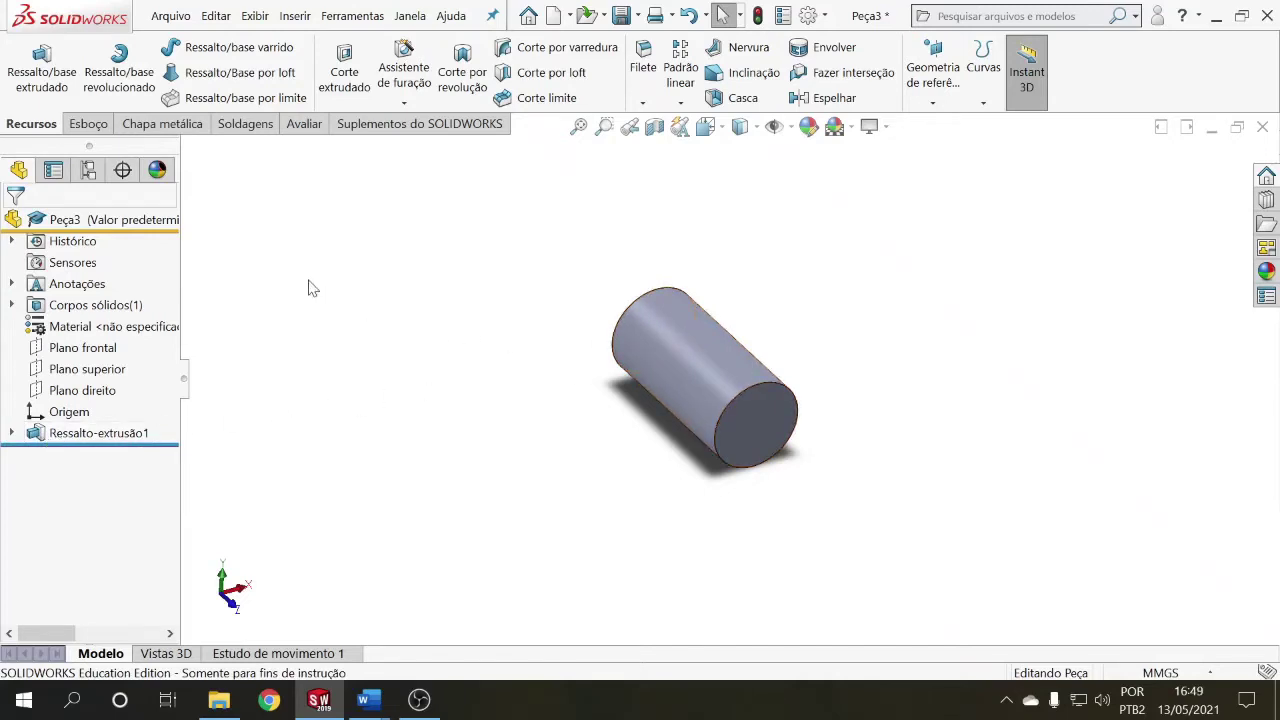
Step: Examine the boss extrusion and its underlying sketch in the feature tree, comparing the dimensions that belong to each
click(110, 433)
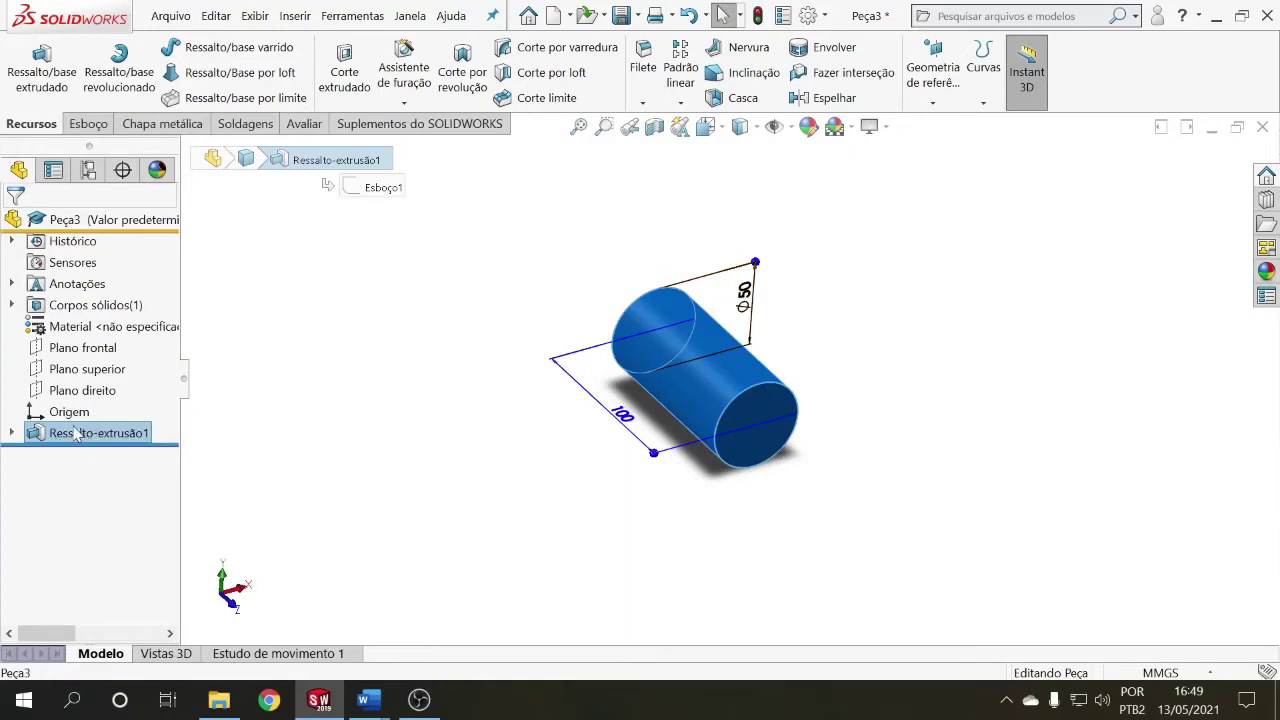
click(228, 434)
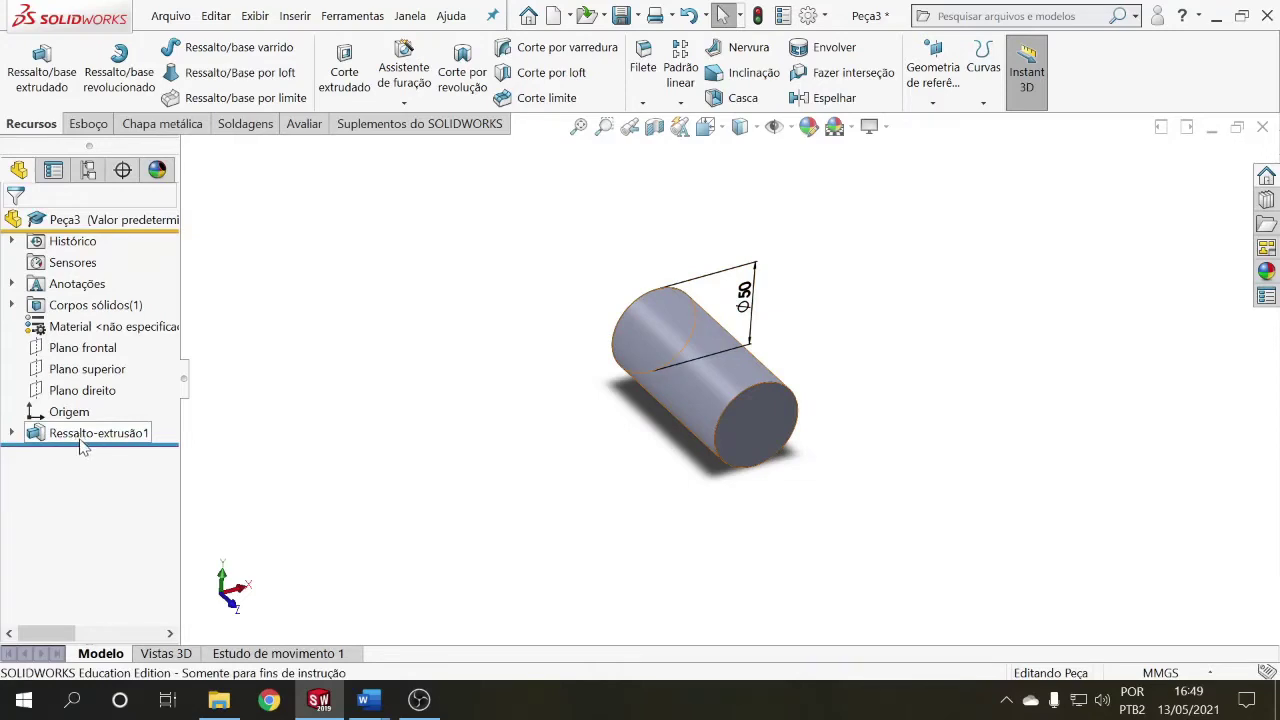
click(11, 434)
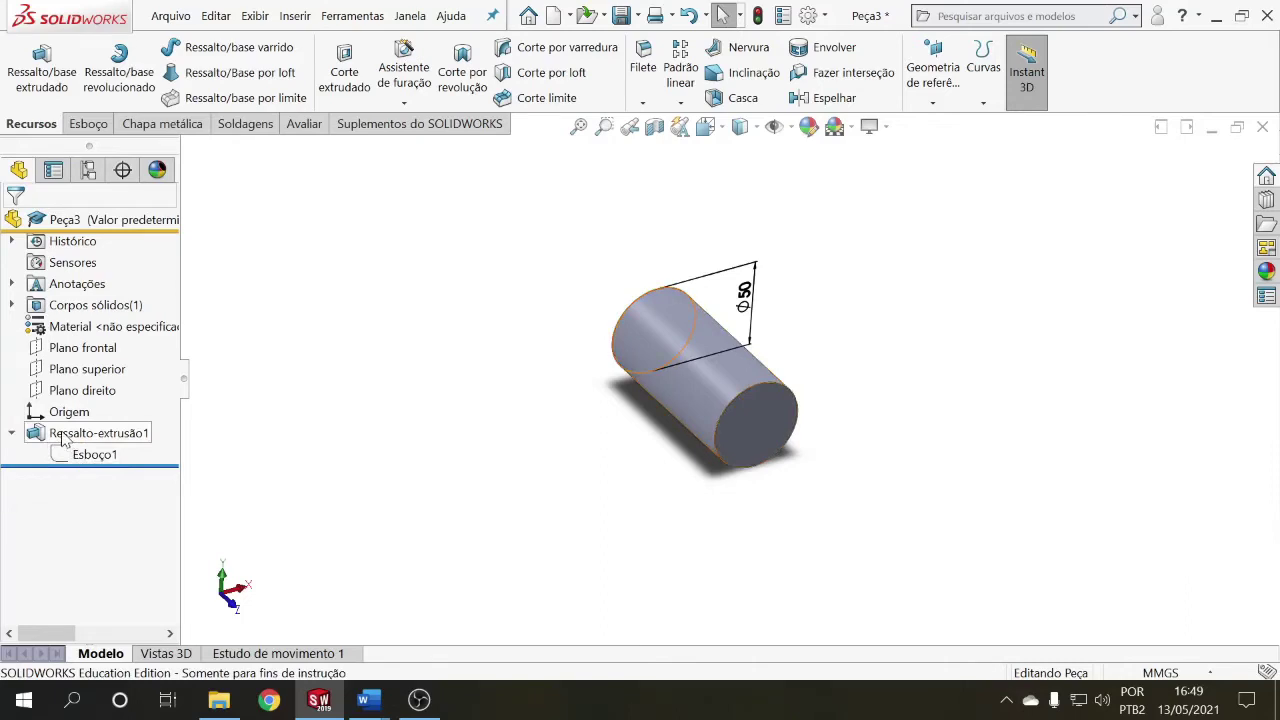
click(84, 455)
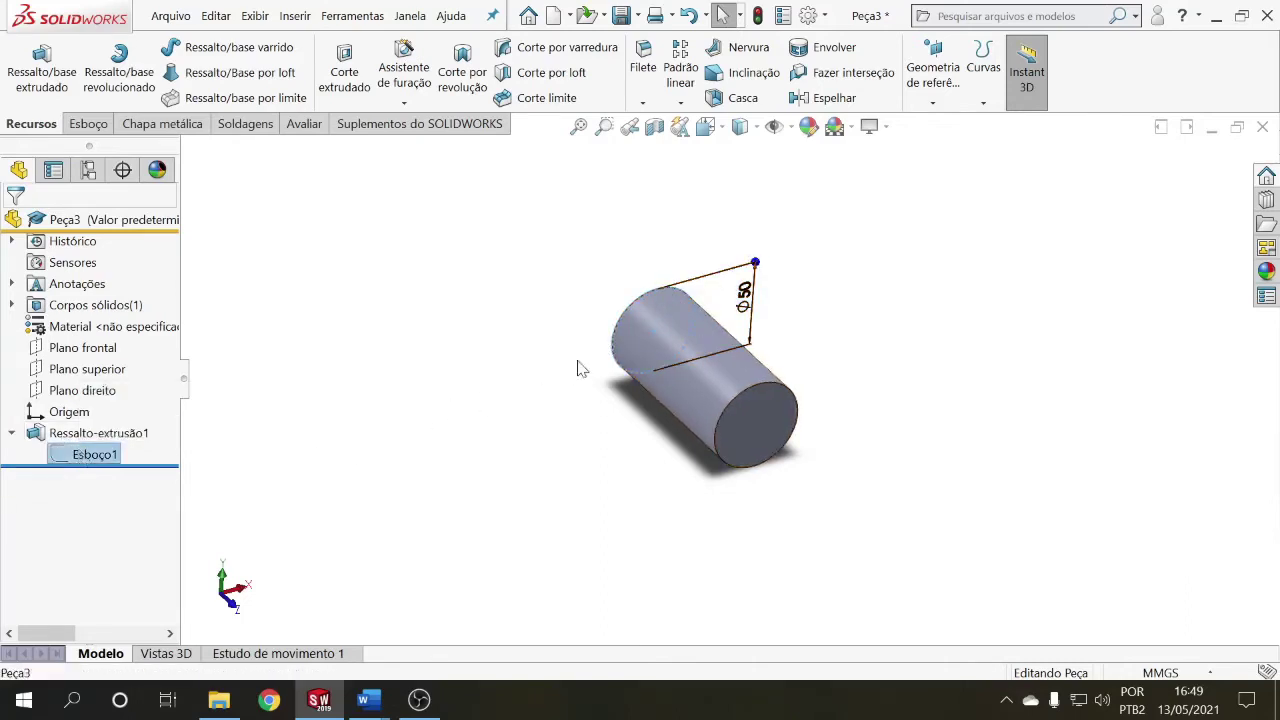
click(467, 470)
middle_drag(556, 511, 530, 522)
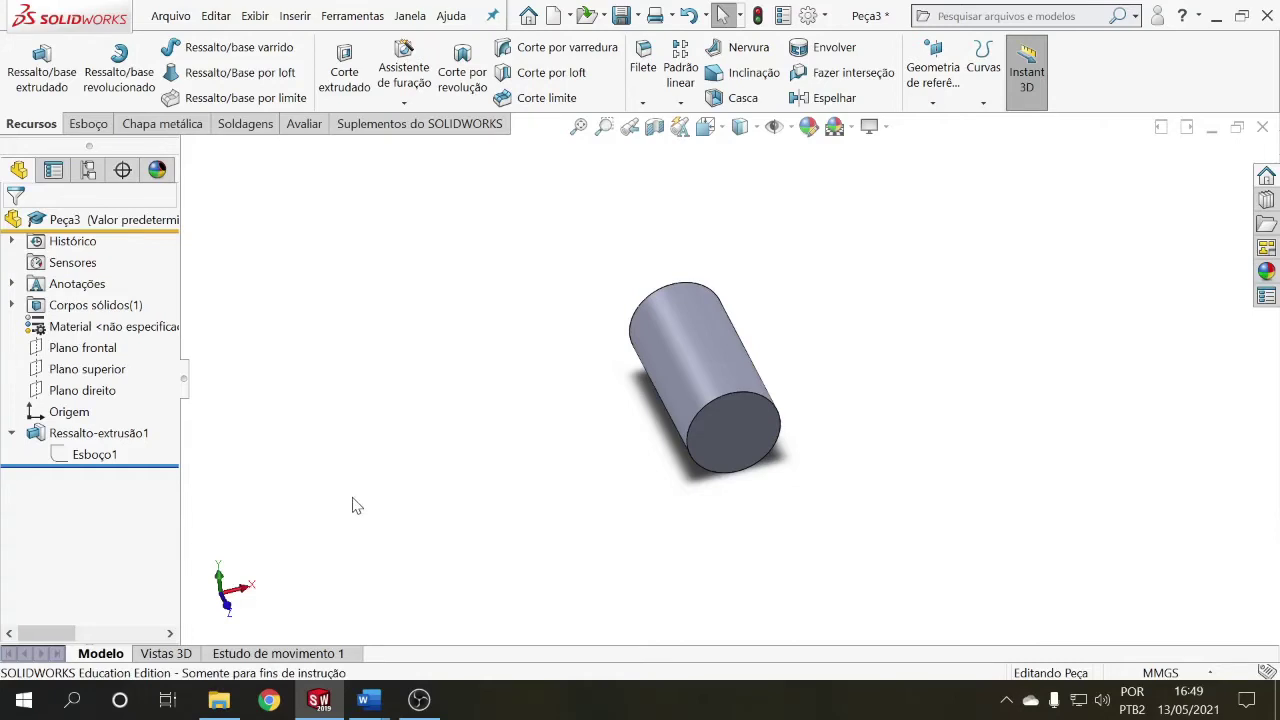
mouse_move(353, 507)
middle_down()
mouse_move(340, 486)
mouse_move(391, 469)
mouse_move(363, 491)
mouse_move(368, 503)
middle_up()
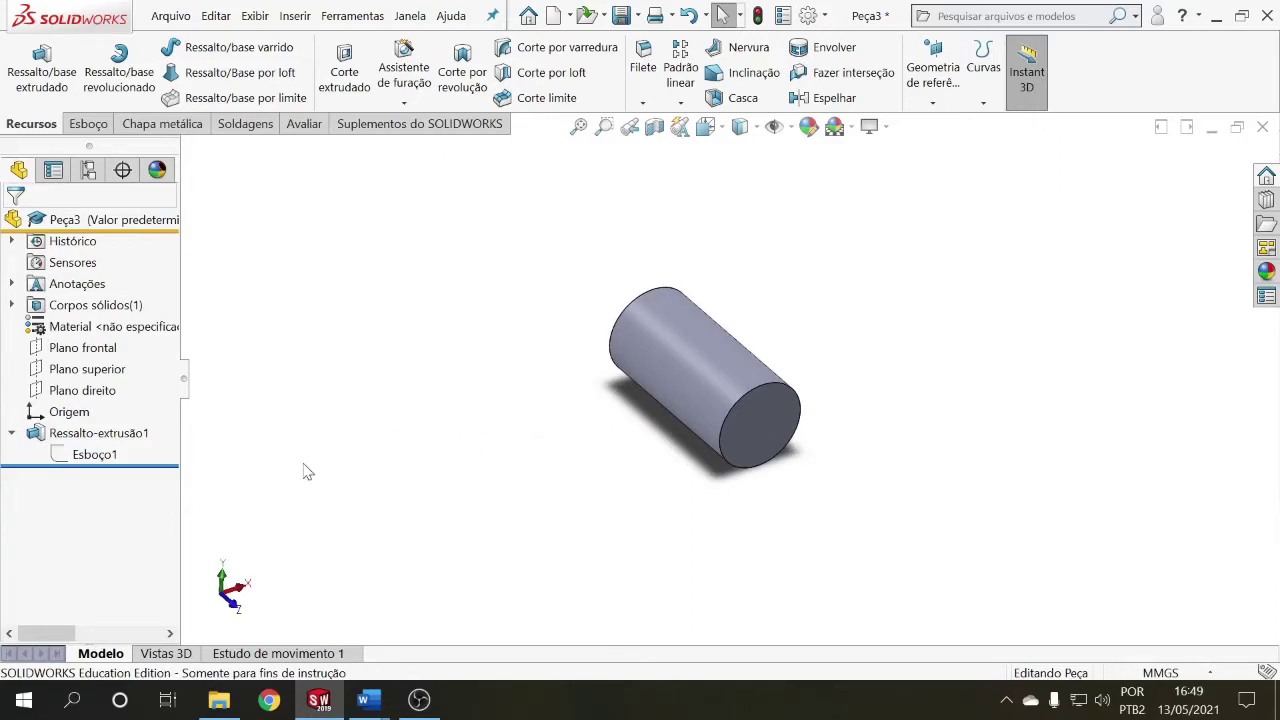
click(116, 455)
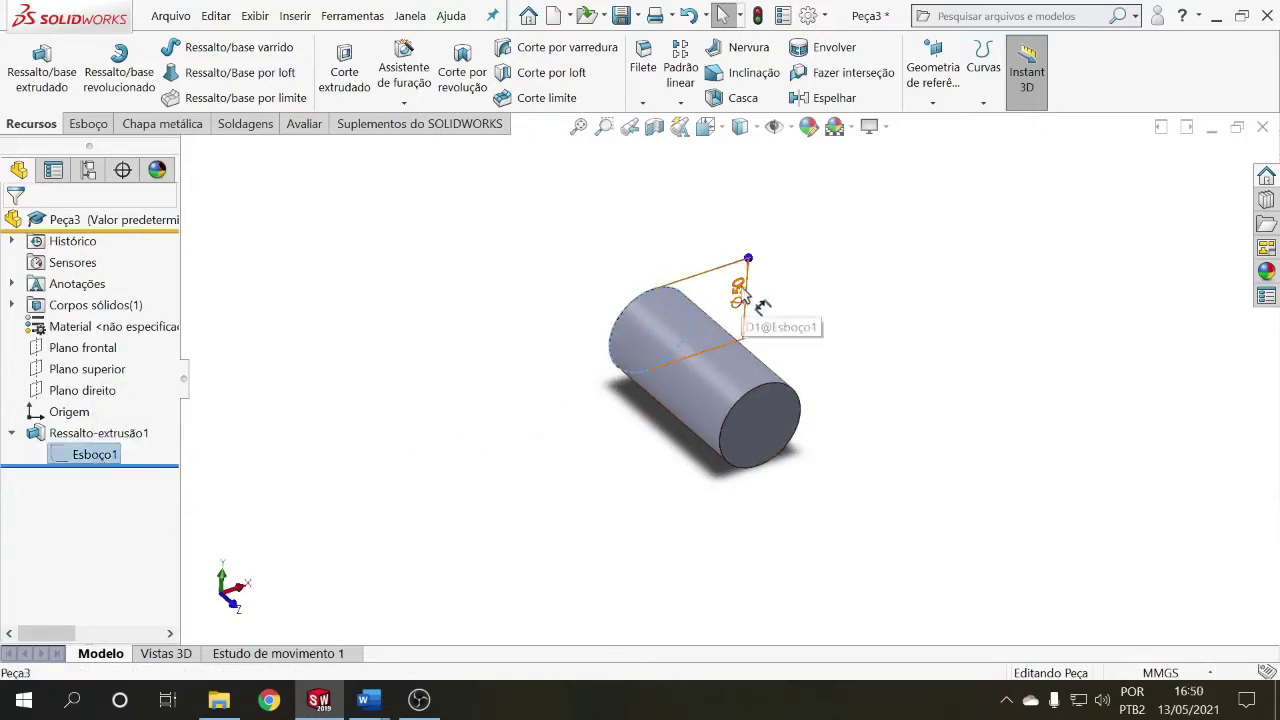
click(458, 456)
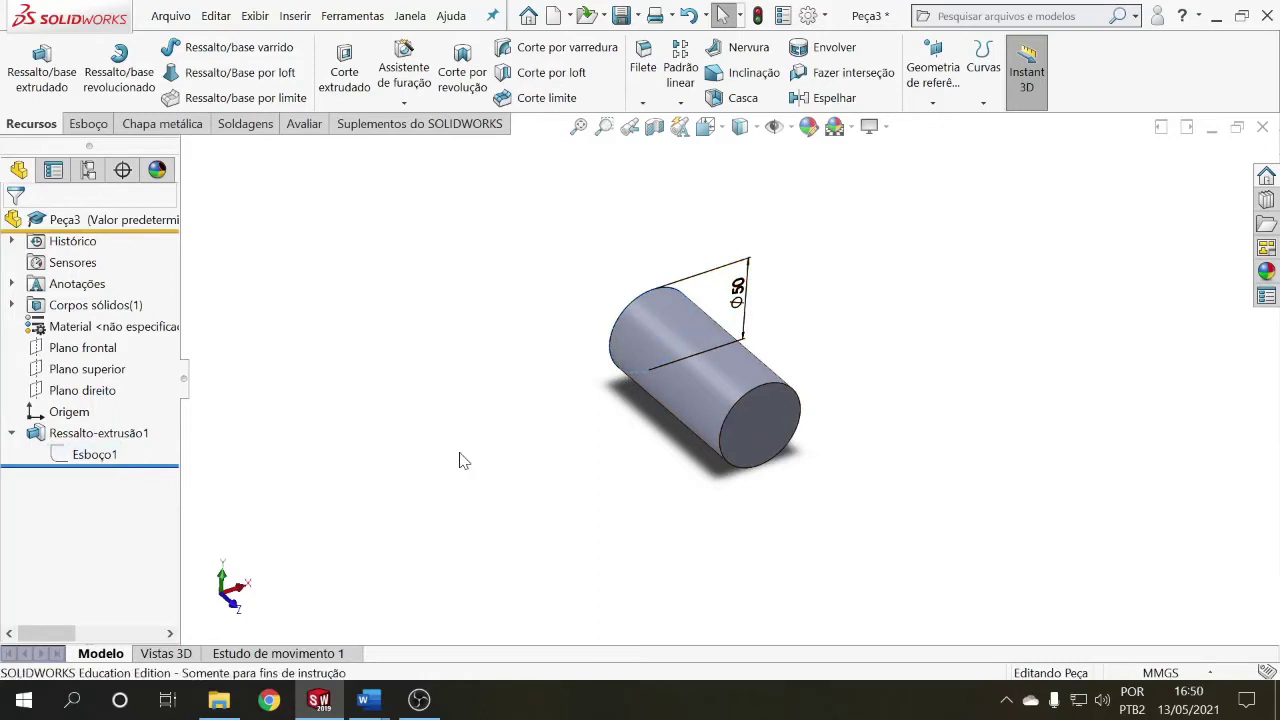
click(120, 438)
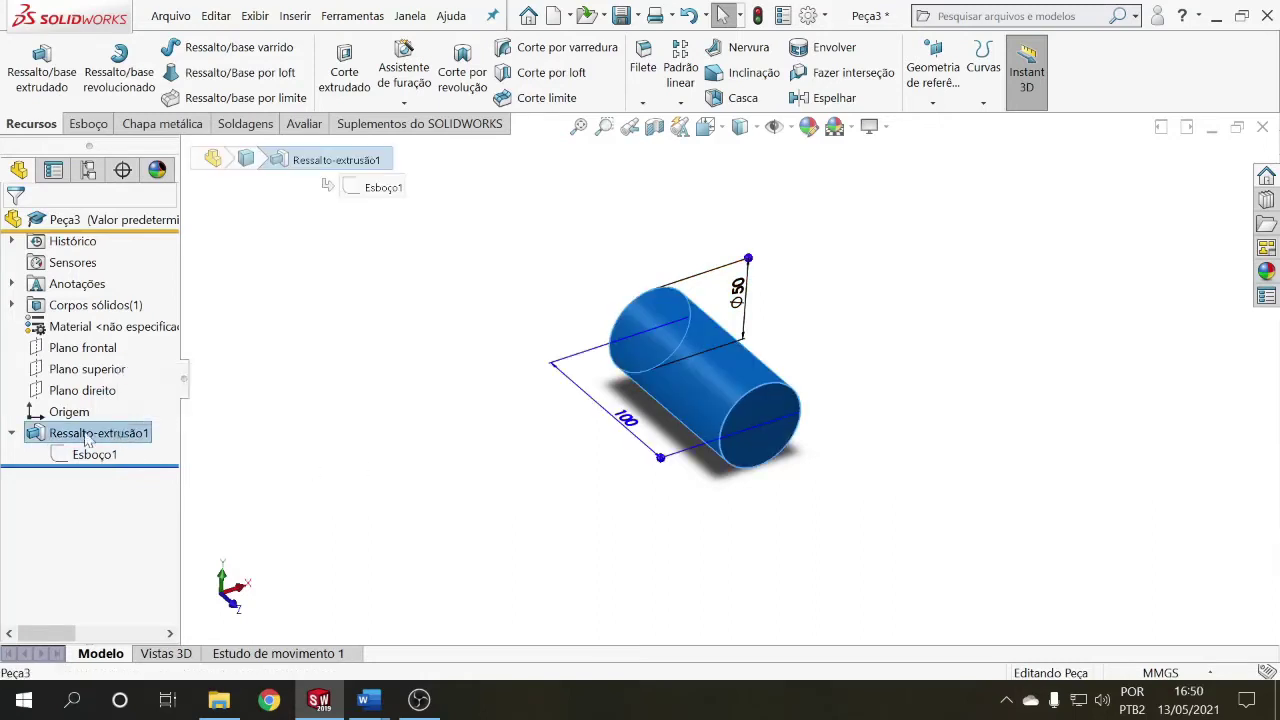
click(252, 452)
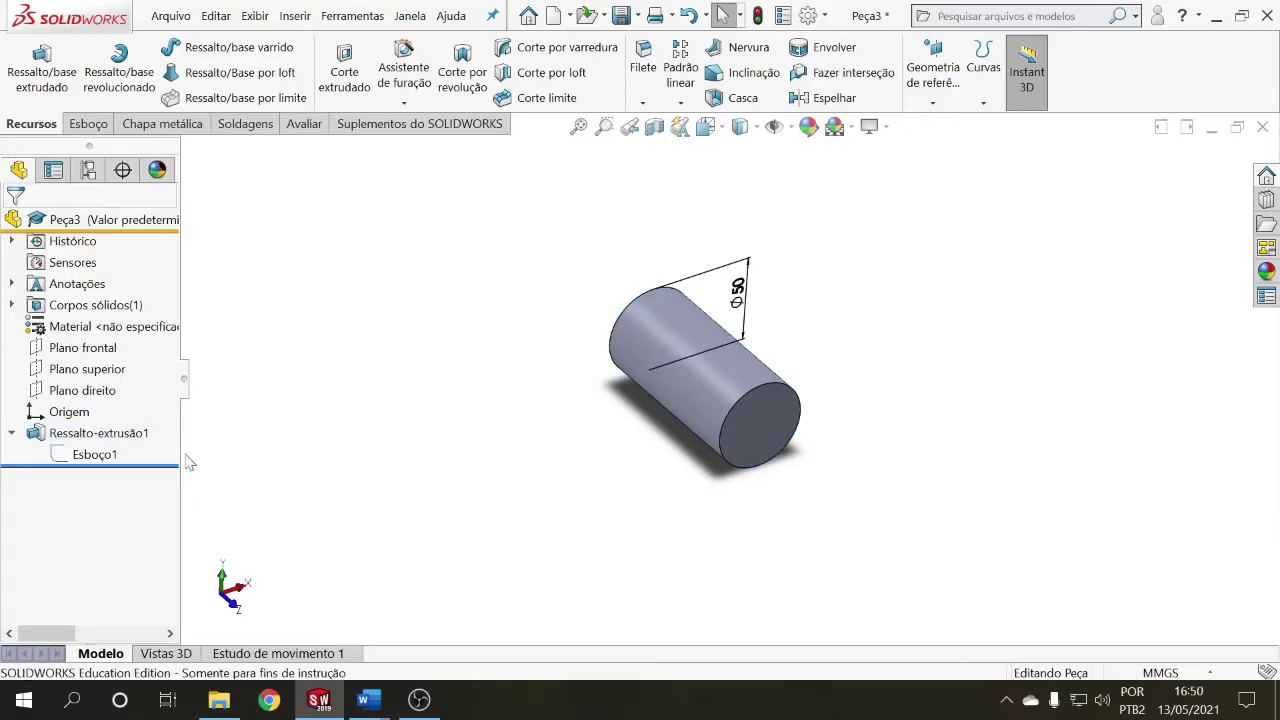
click(12, 433)
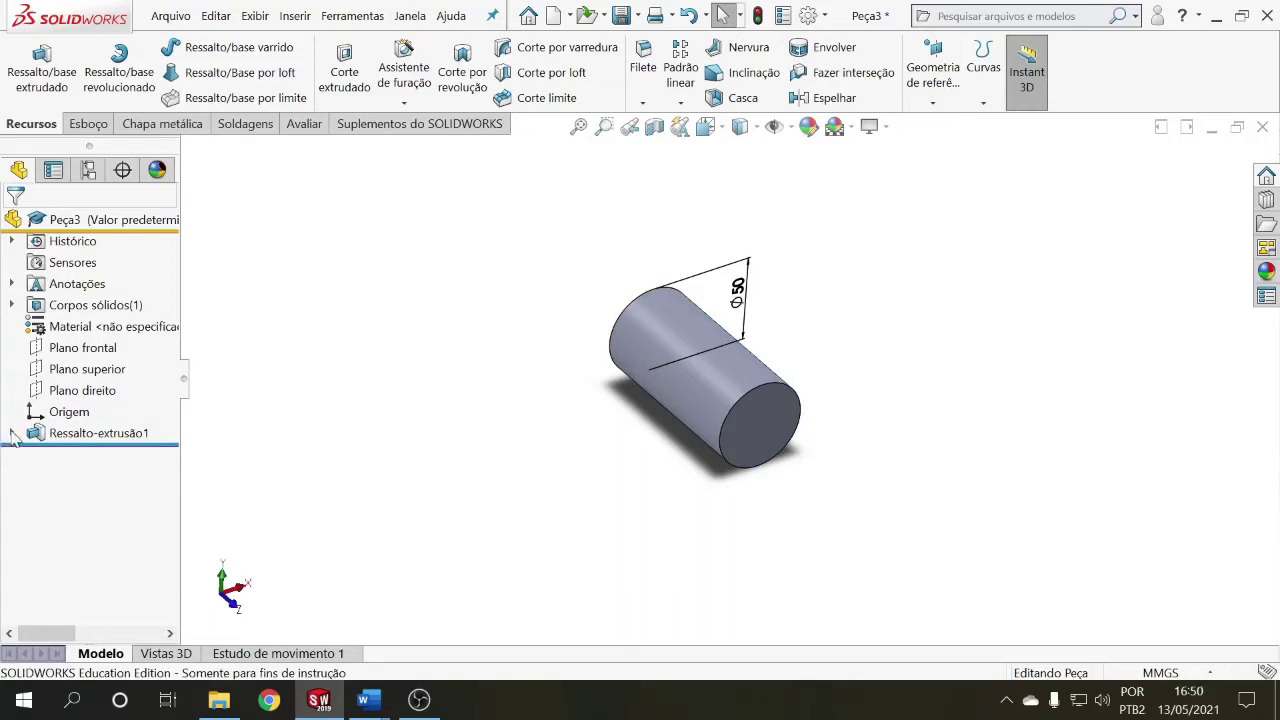
Step: Edit the sketch under the boss extrusion, set the circle's diameter to 60 mm and exit the sketch to rebuild the cylinder
click(12, 433)
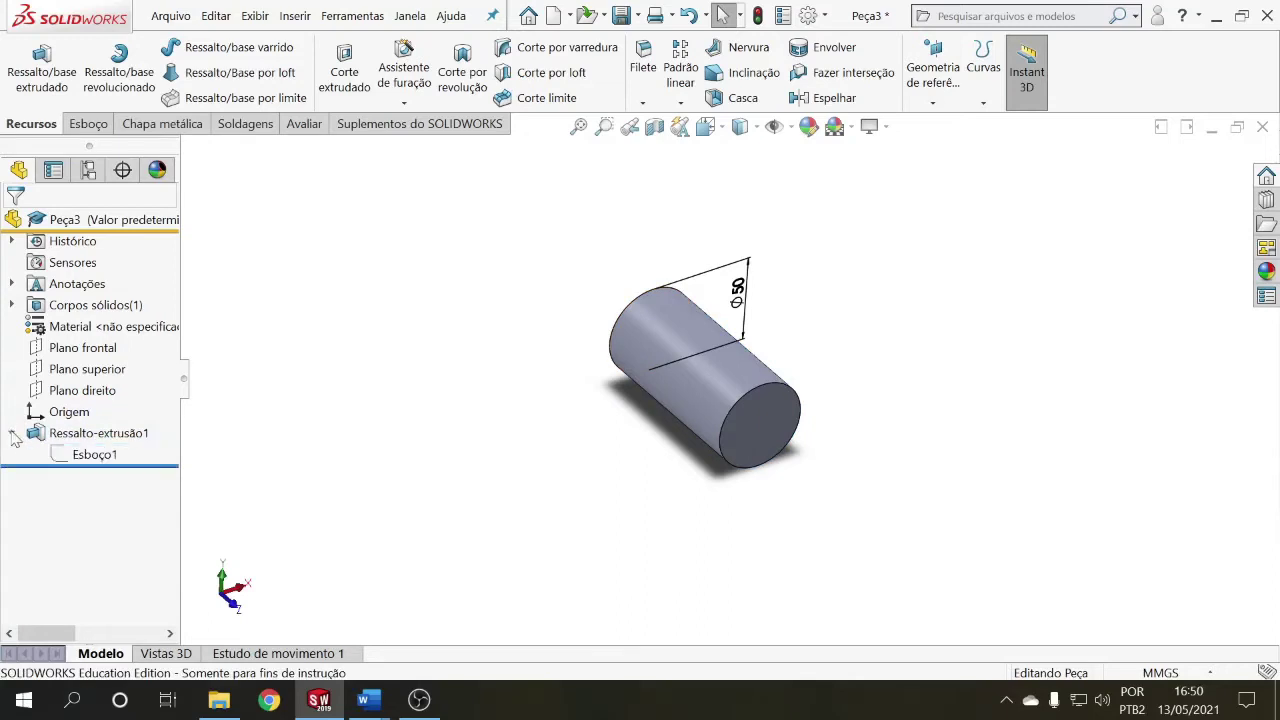
click(80, 455)
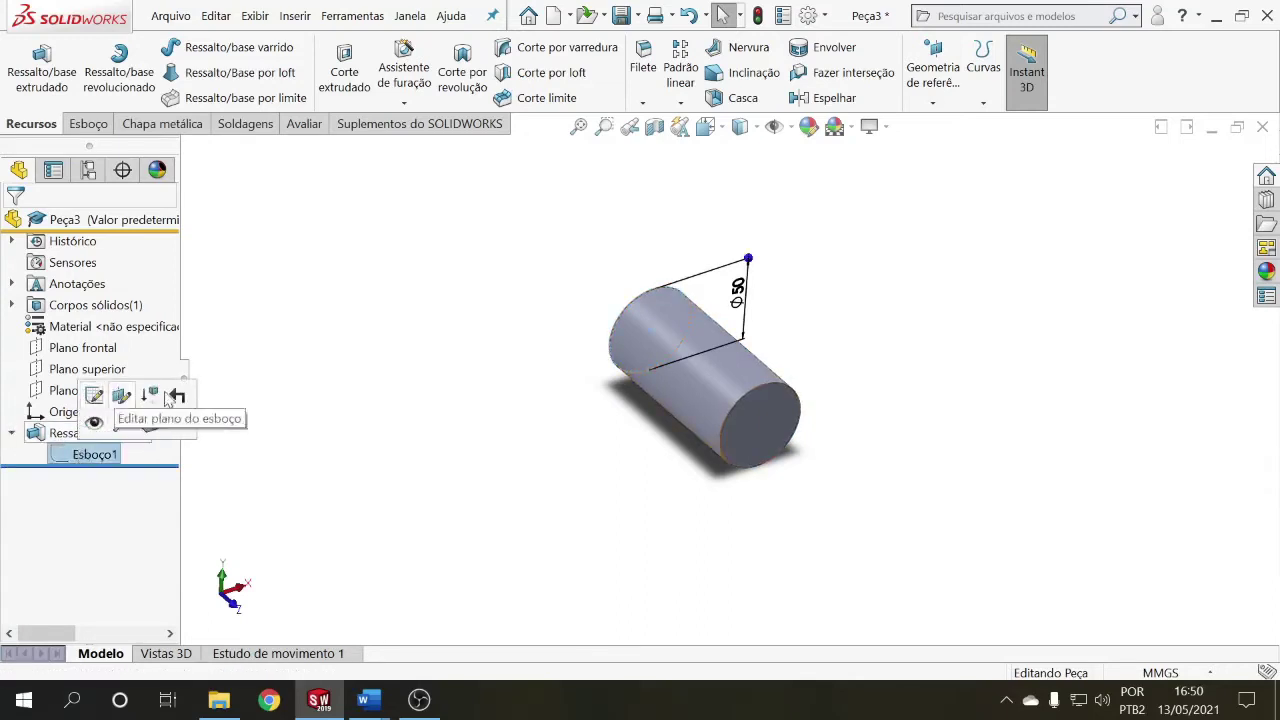
click(95, 398)
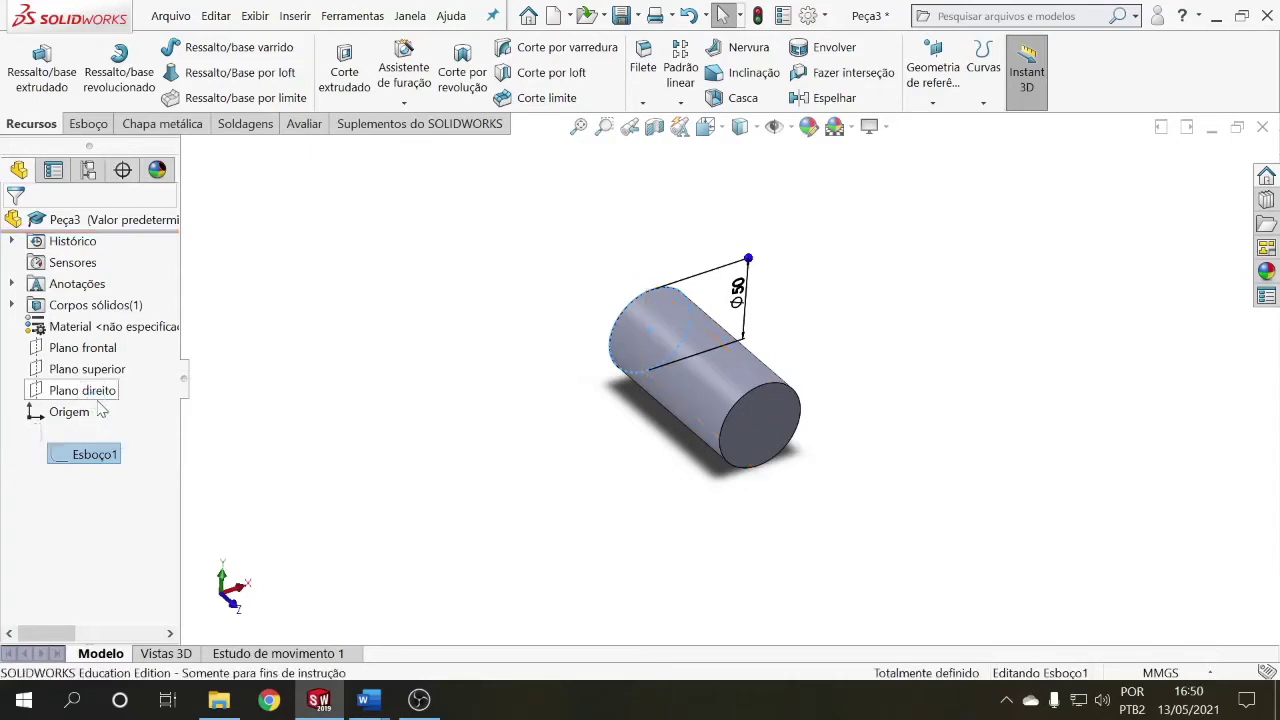
click(749, 312)
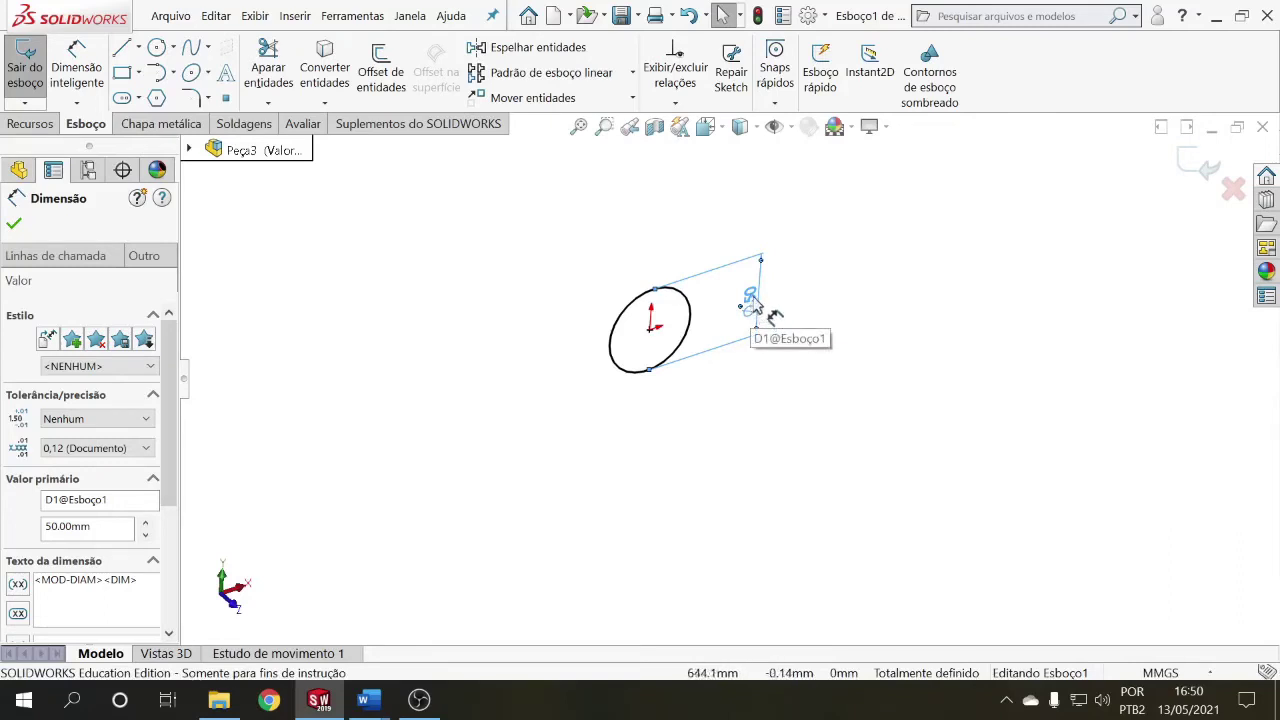
double_click(752, 302)
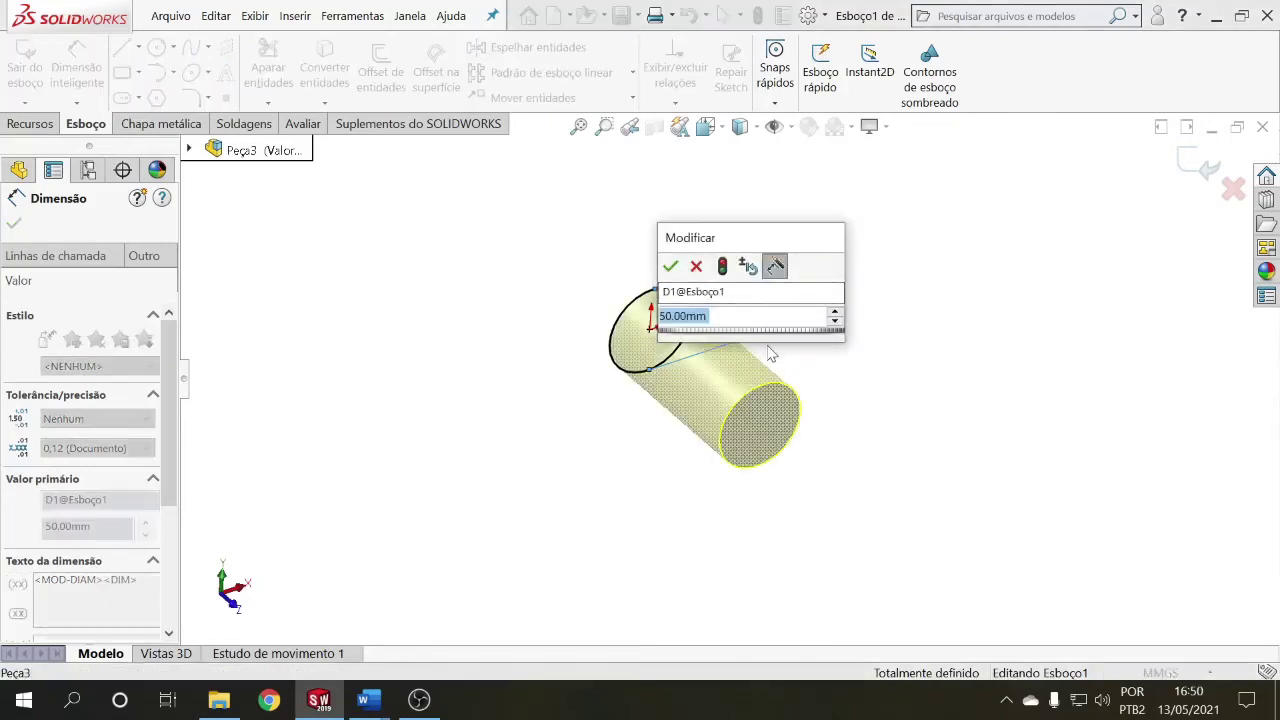
text(60)
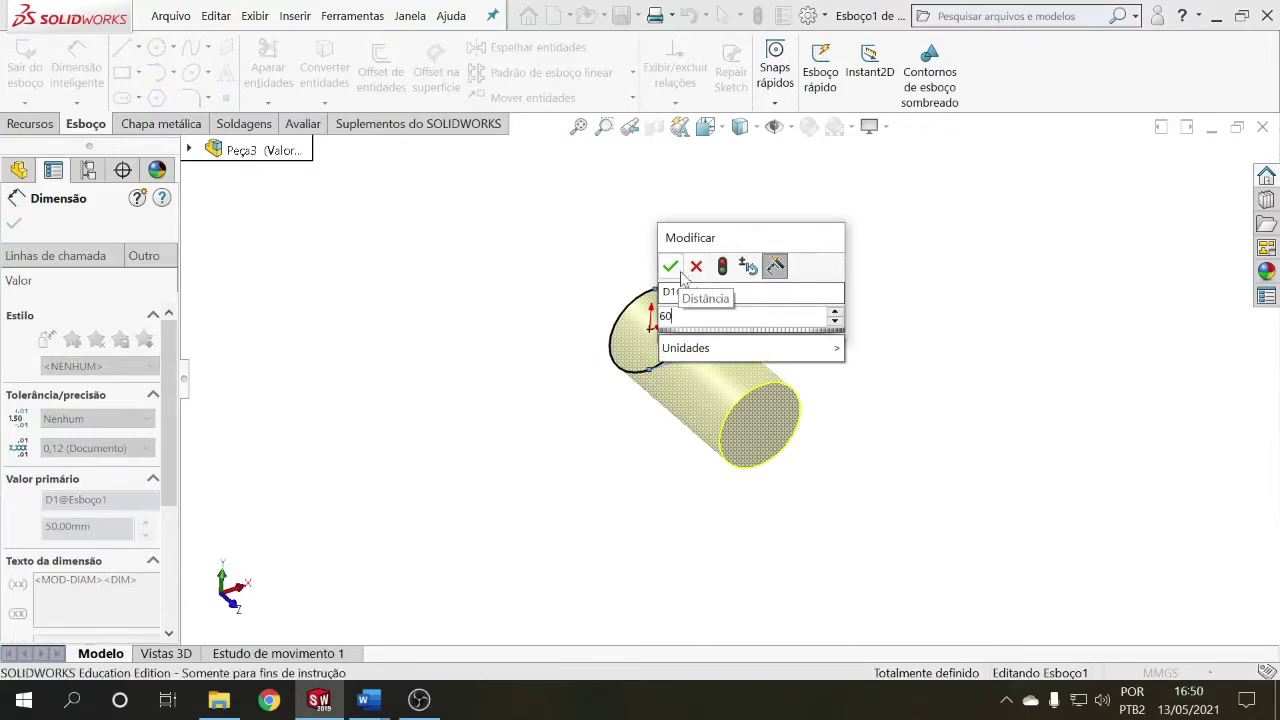
key(Return)
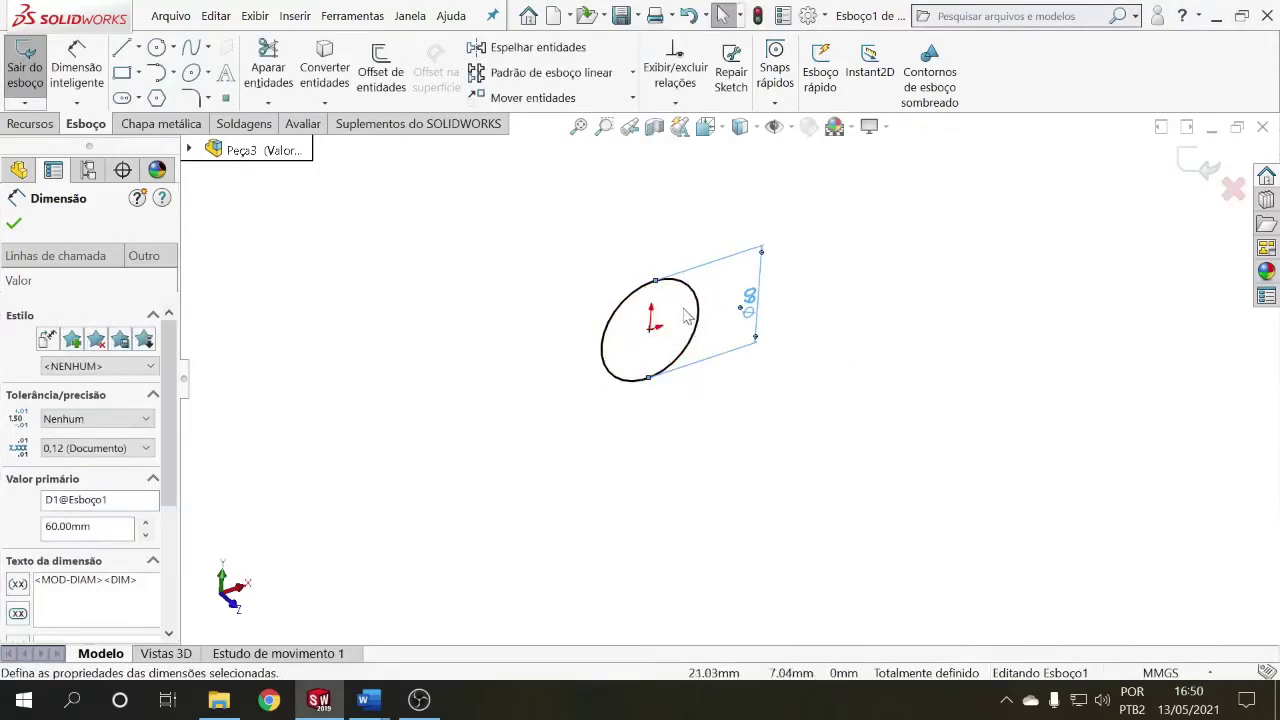
click(15, 224)
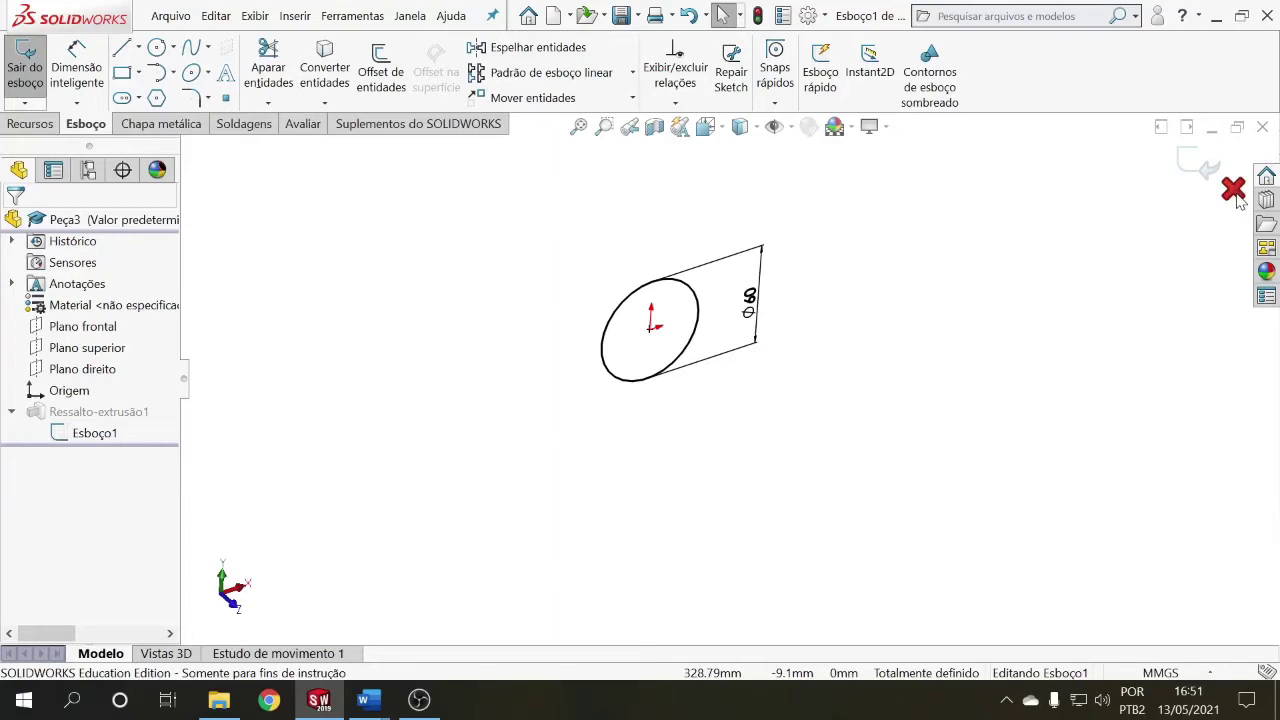
click(1188, 175)
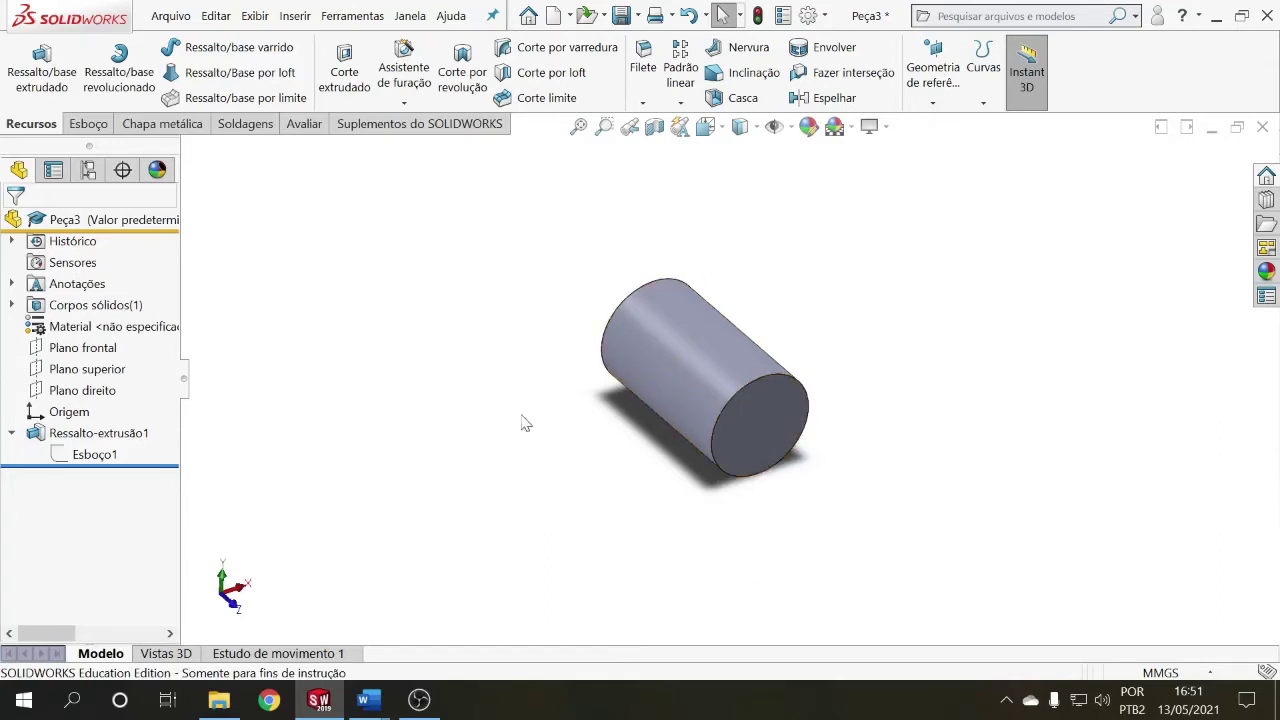
Step: Compare the dimensions of the boss extrusion with the diameter that belongs to its underlying sketch
click(718, 347)
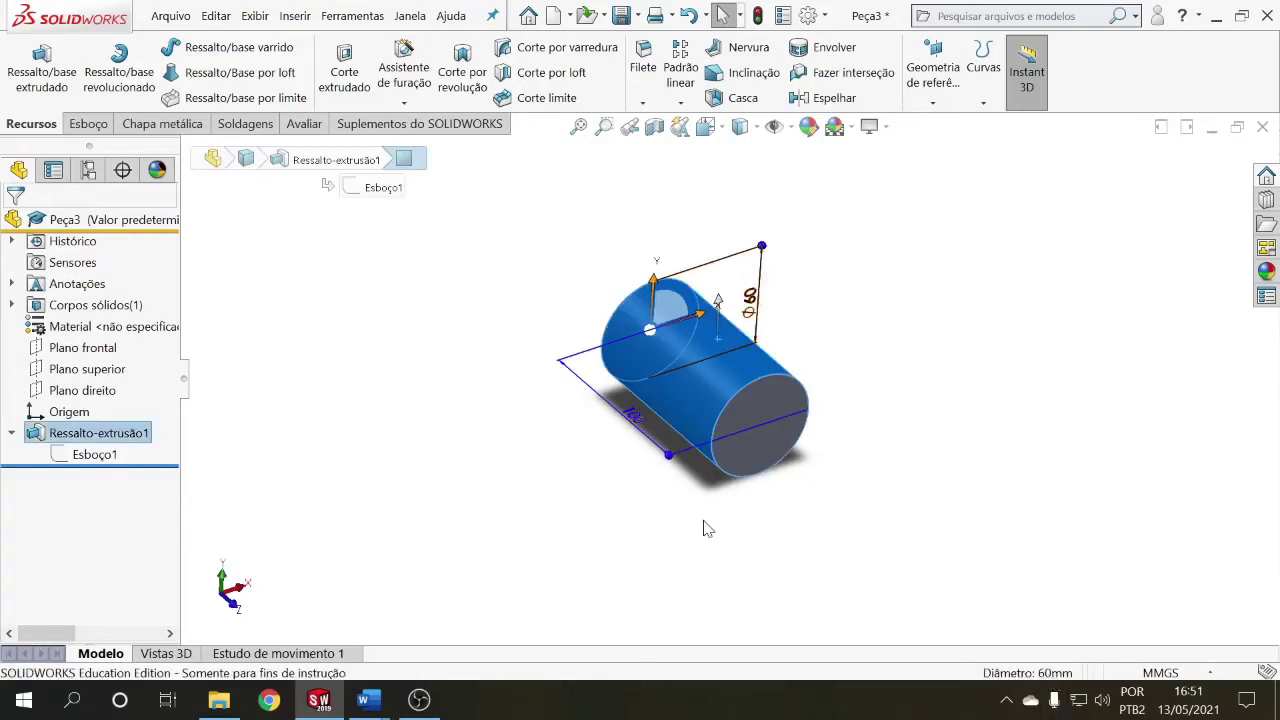
click(683, 553)
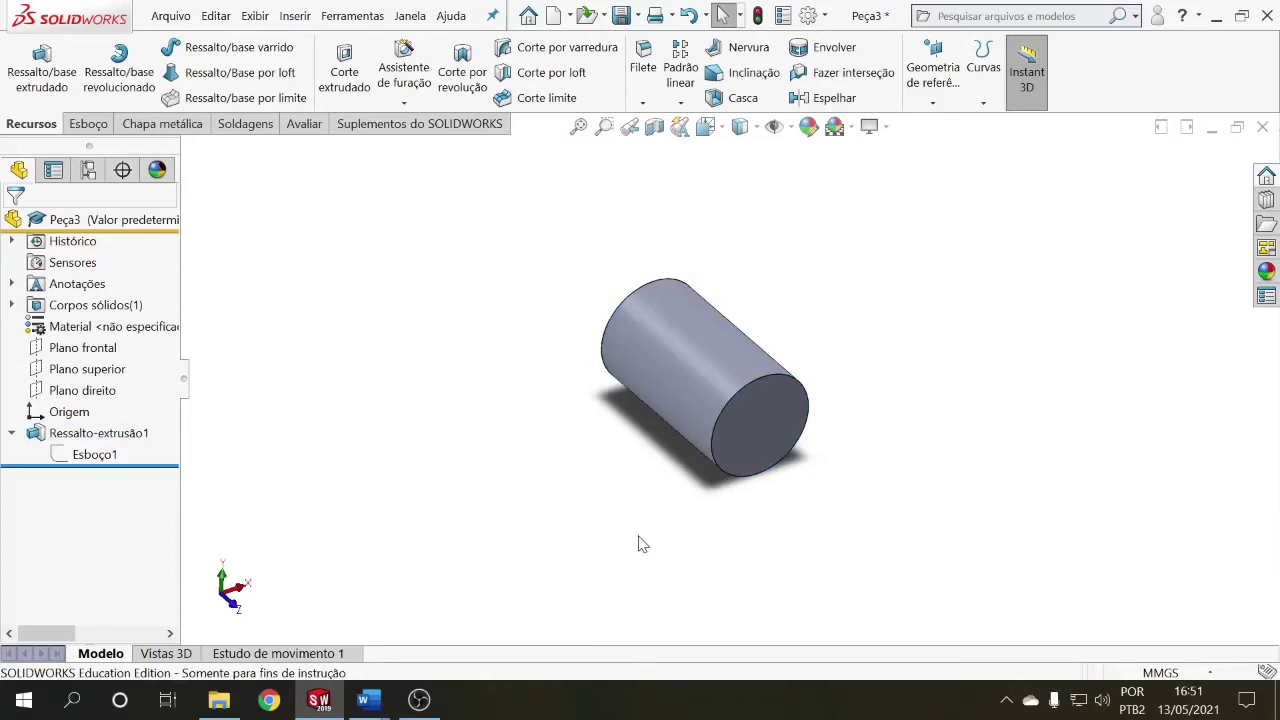
click(95, 455)
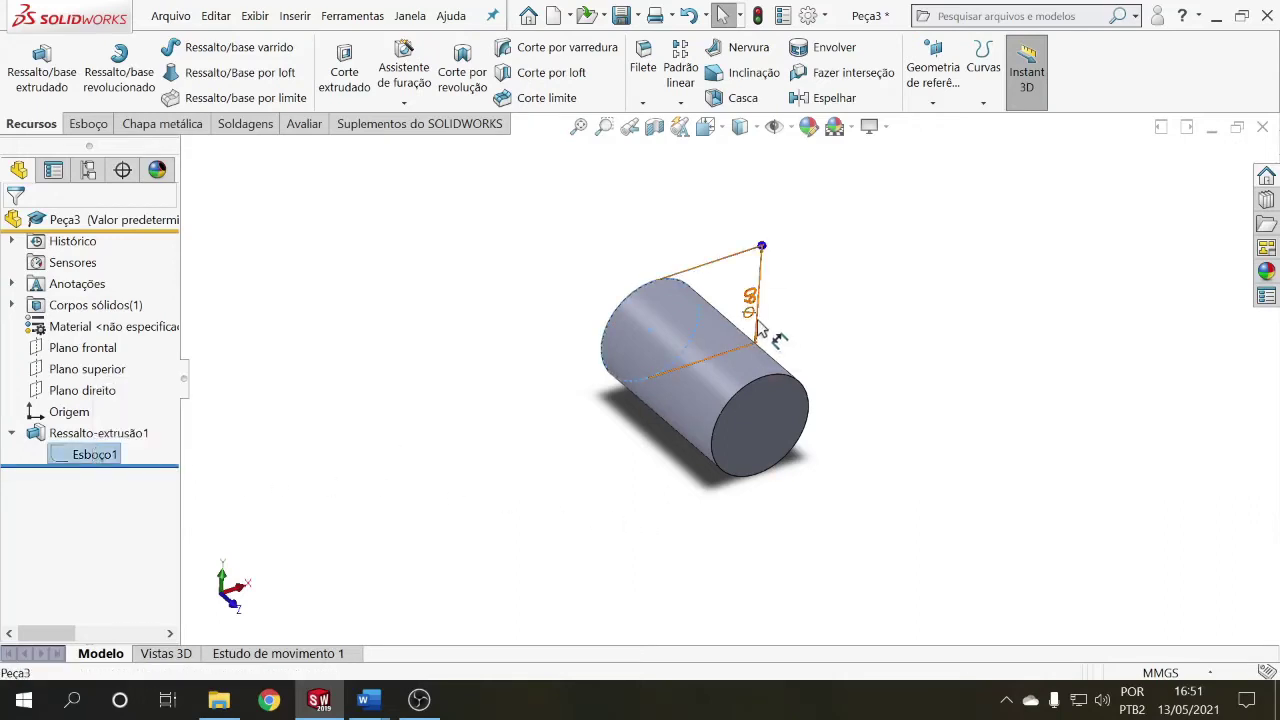
click(469, 480)
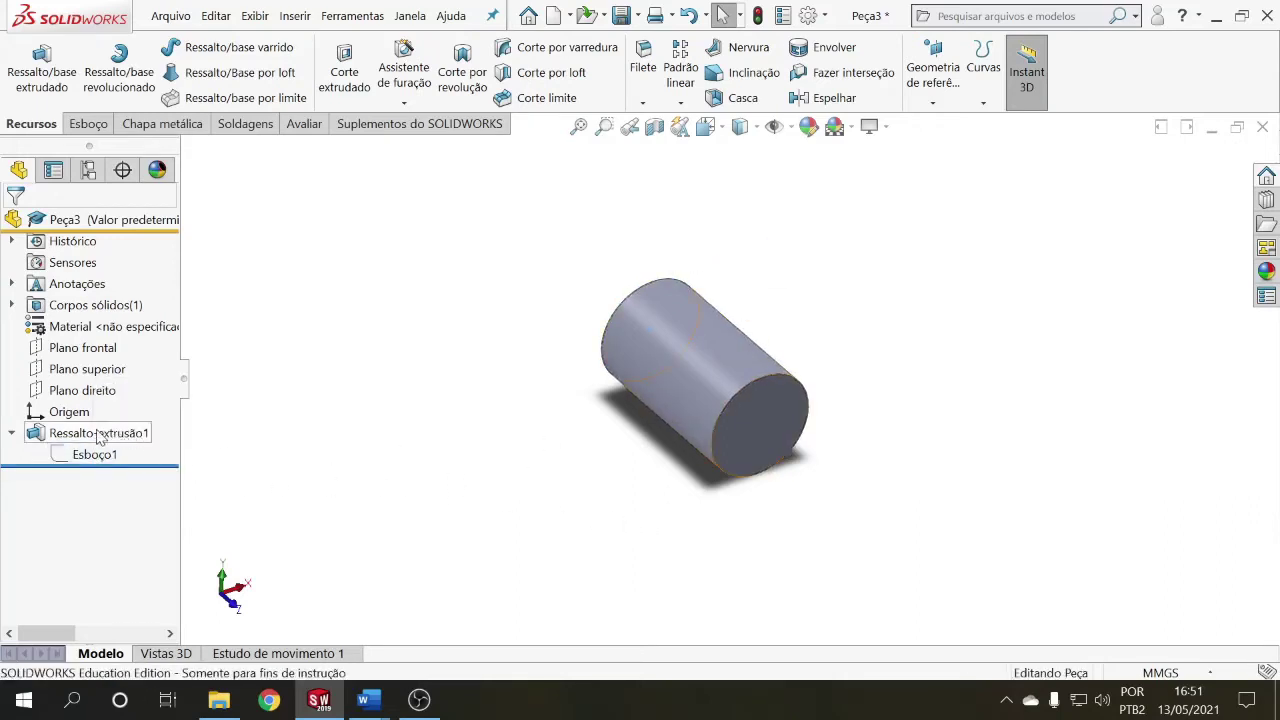
Step: Edit the boss extrusion, set its depth to 120 mm and collapse its entry in the feature tree
click(99, 435)
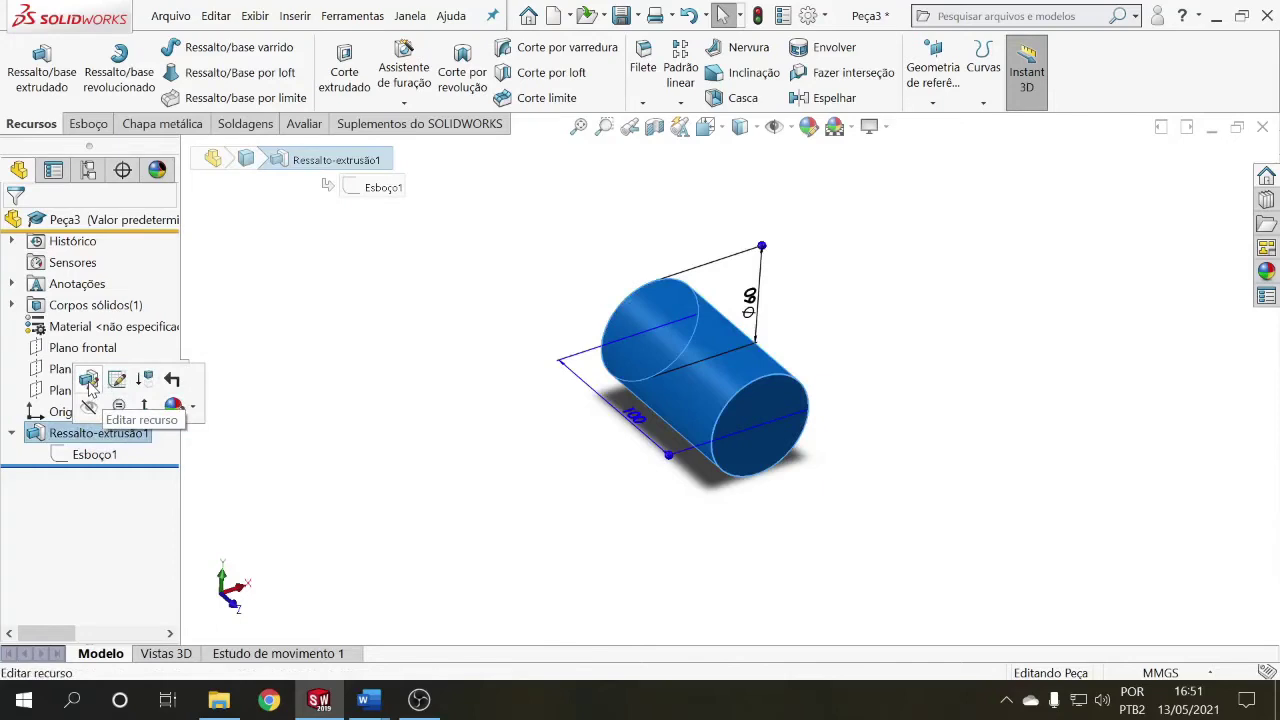
click(88, 381)
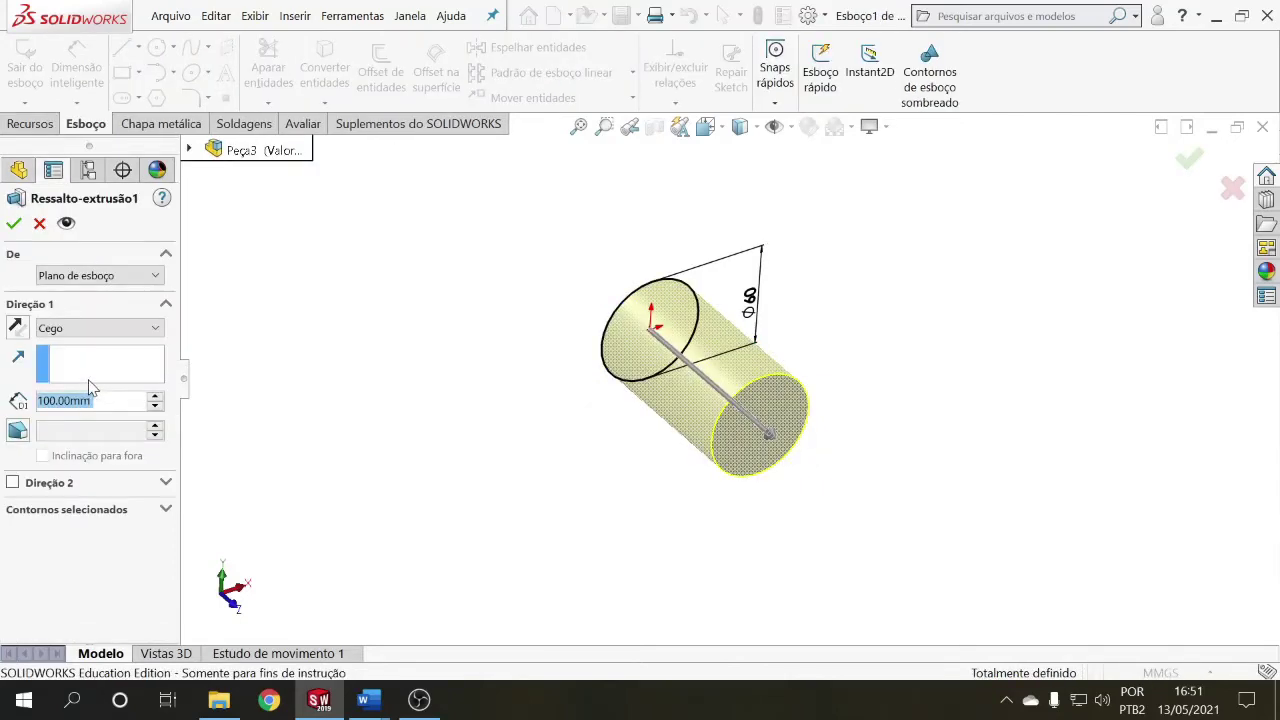
text(120)
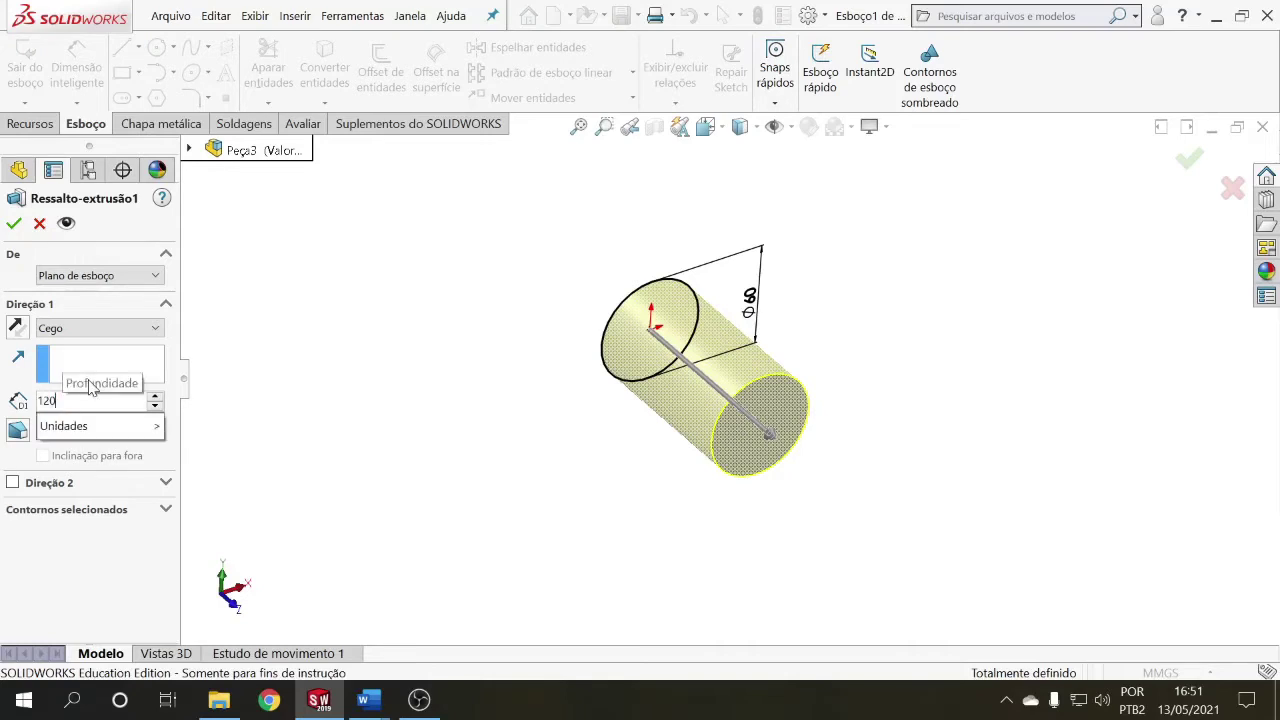
key(Return)
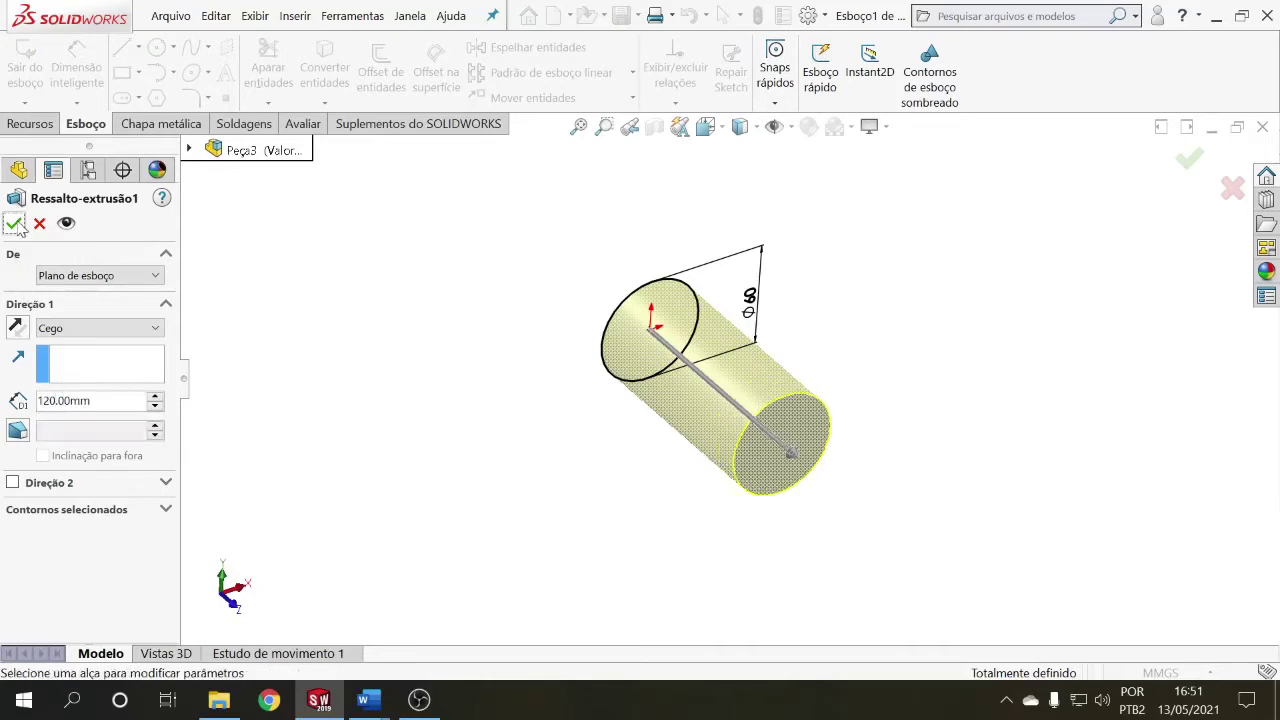
click(14, 224)
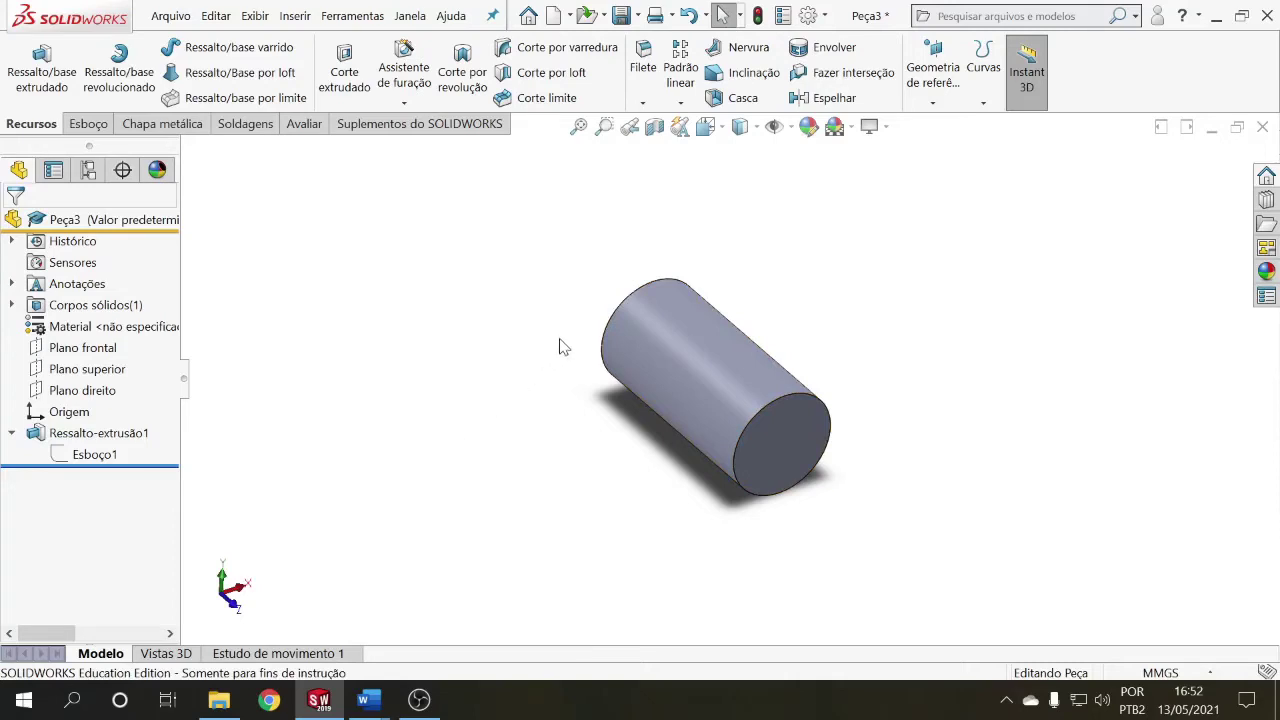
middle_drag(469, 363, 460, 409)
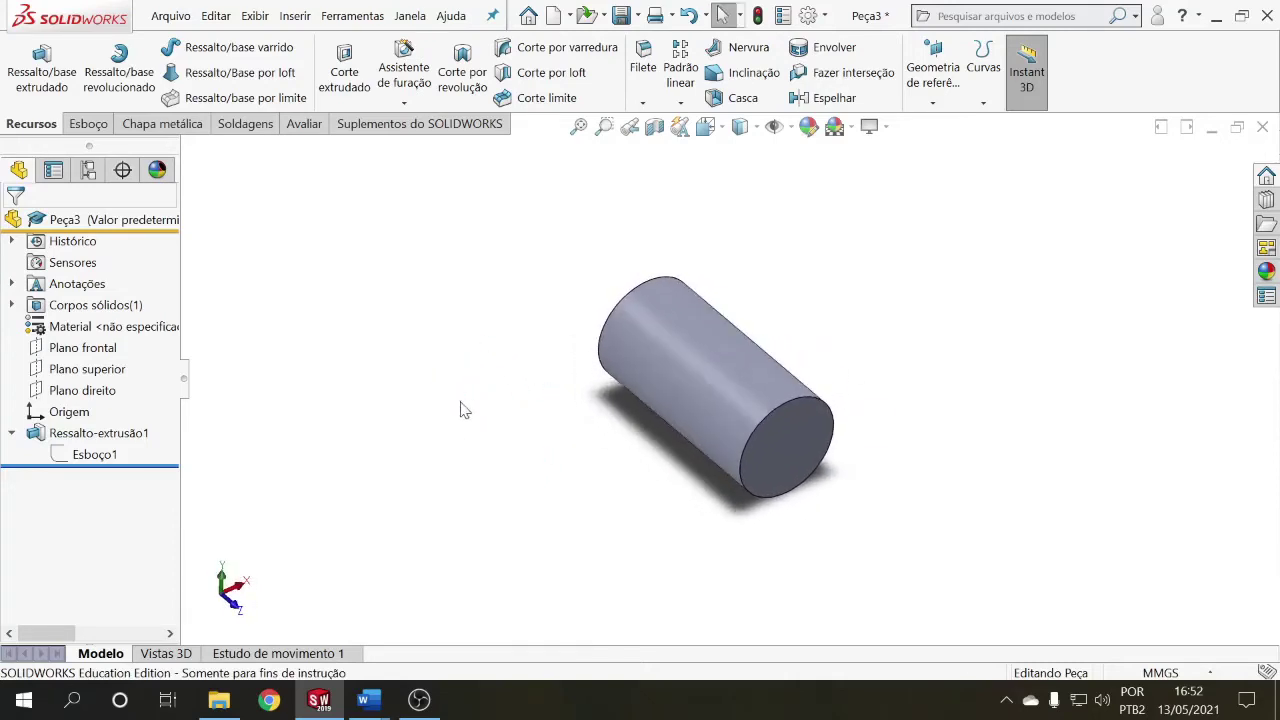
click(11, 433)
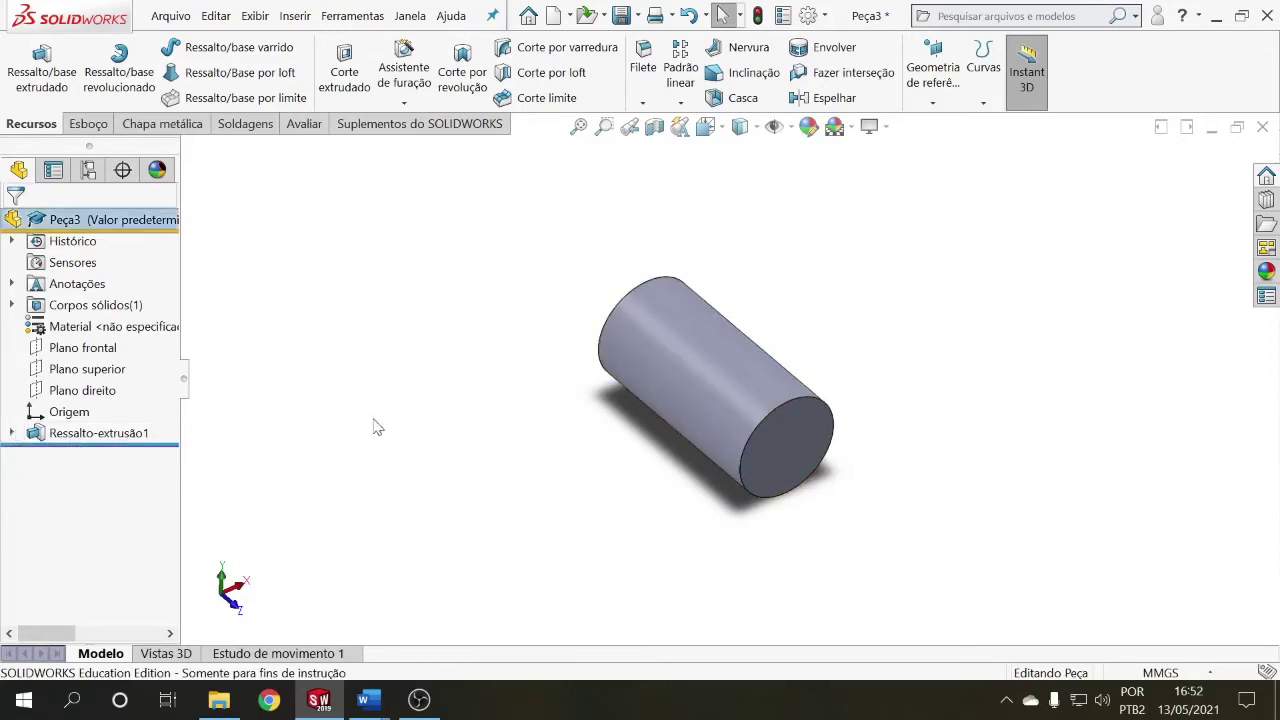
scroll(543, 443, up, 2)
scroll(860, 415, down, 3)
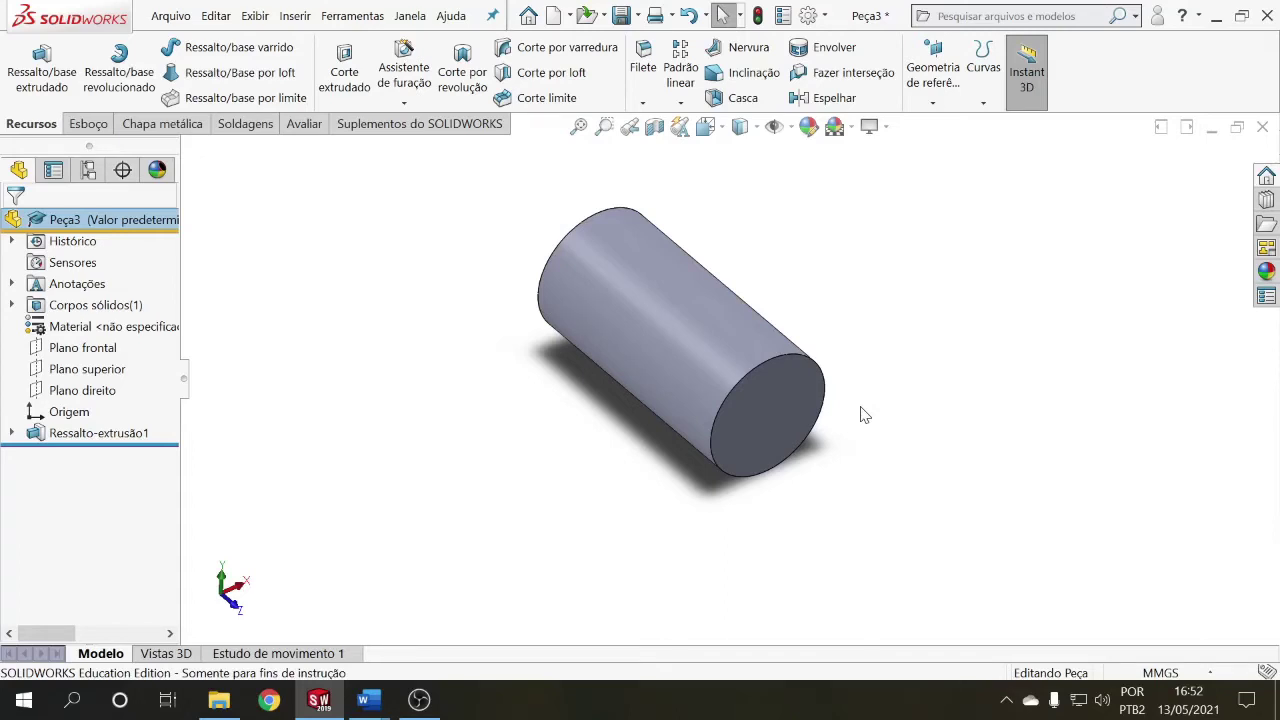
click(90, 124)
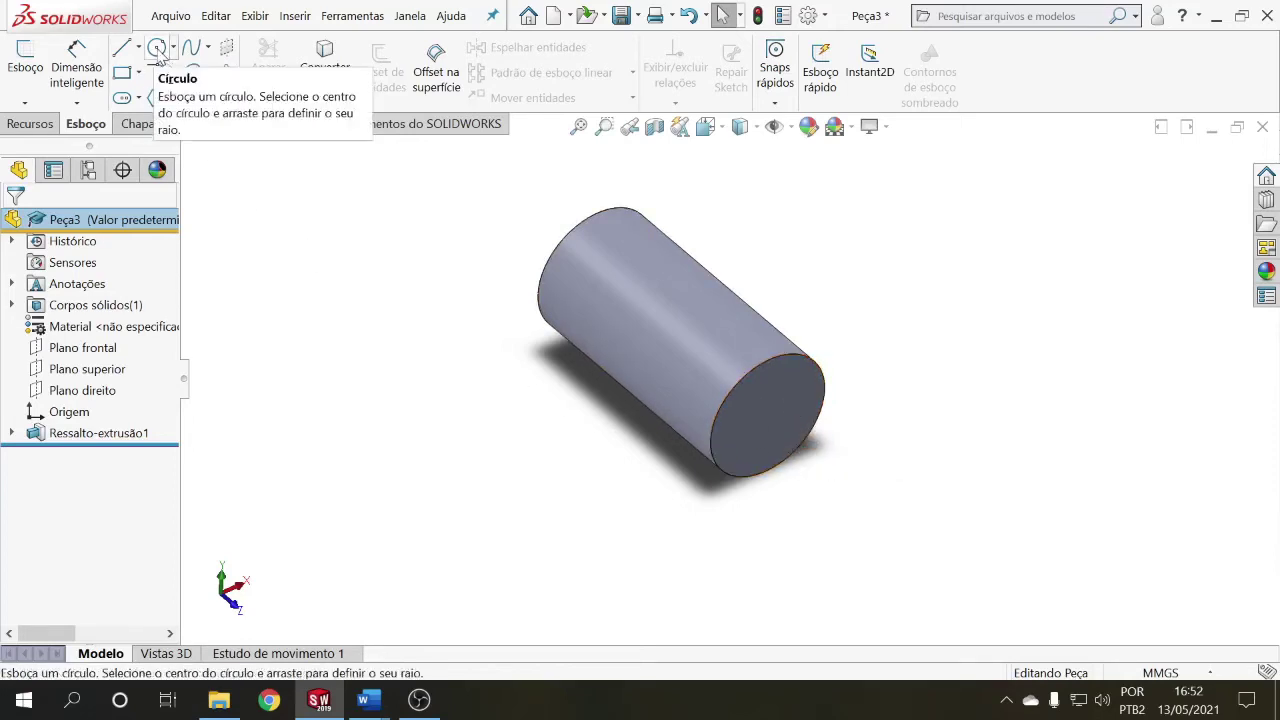
click(157, 49)
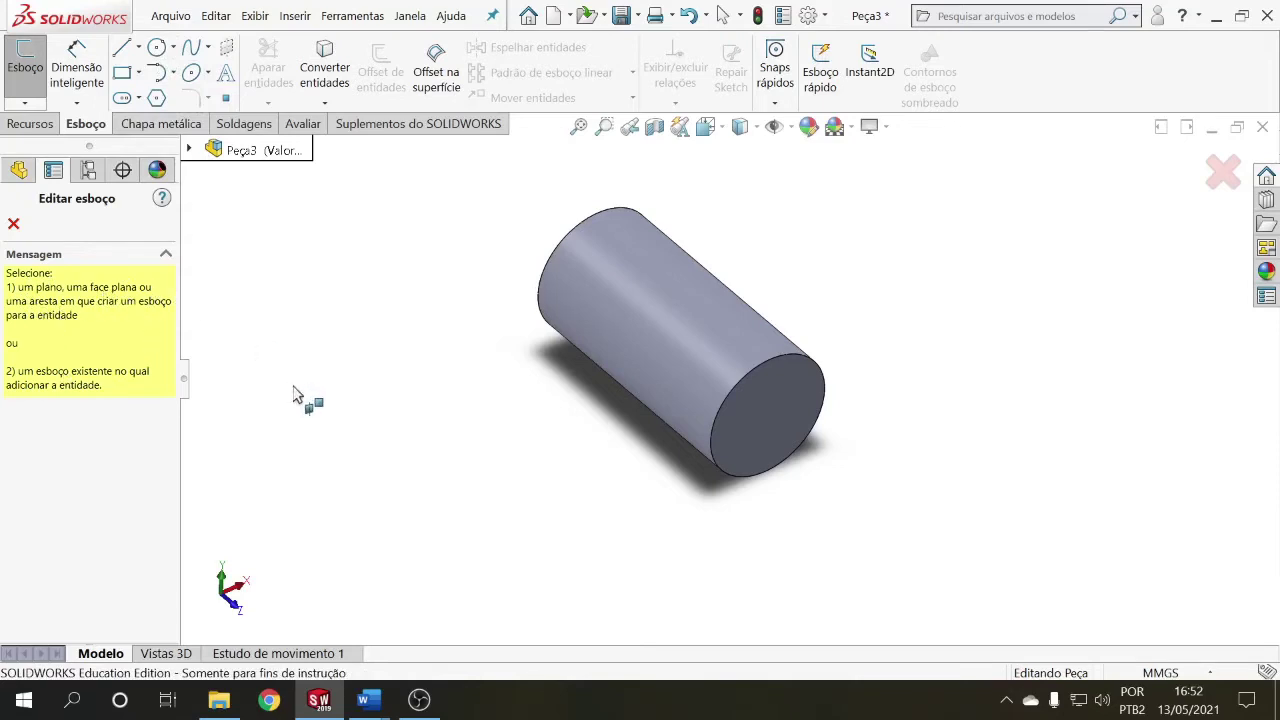
click(13, 224)
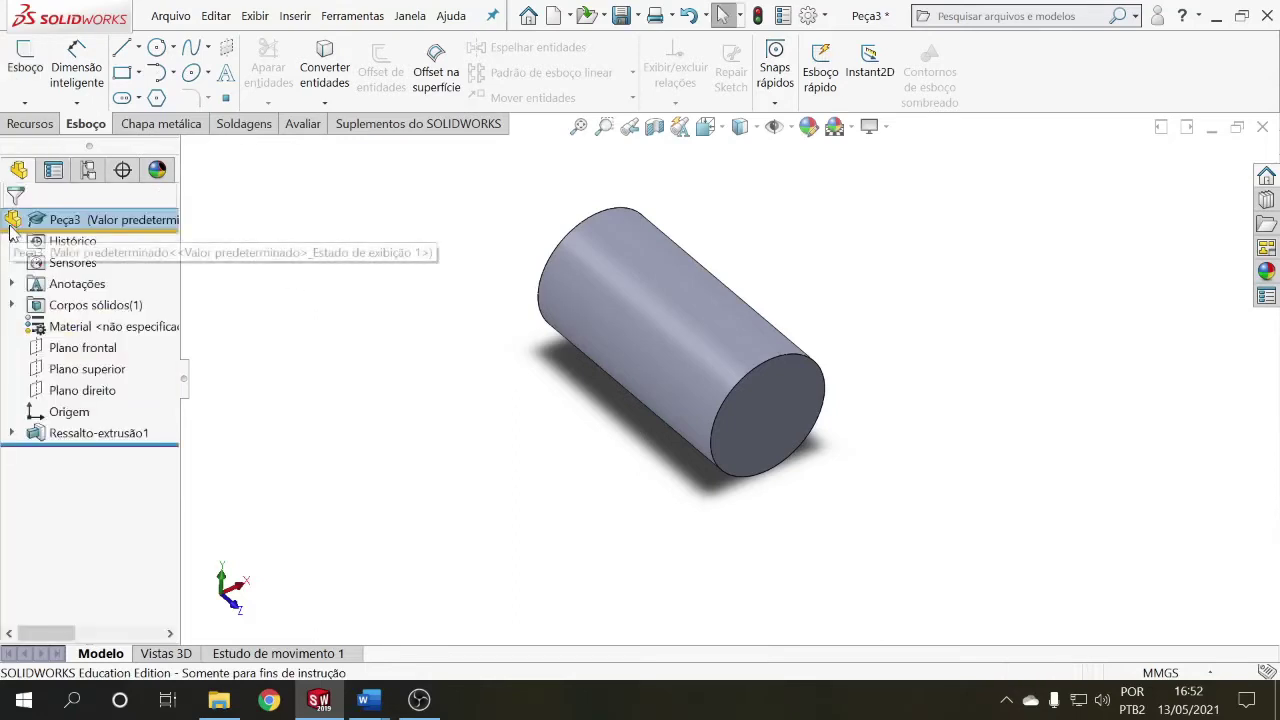
Step: Review the top and right planes and the cylinder's two flat end faces as possible places for a new sketch
click(88, 352)
click(92, 369)
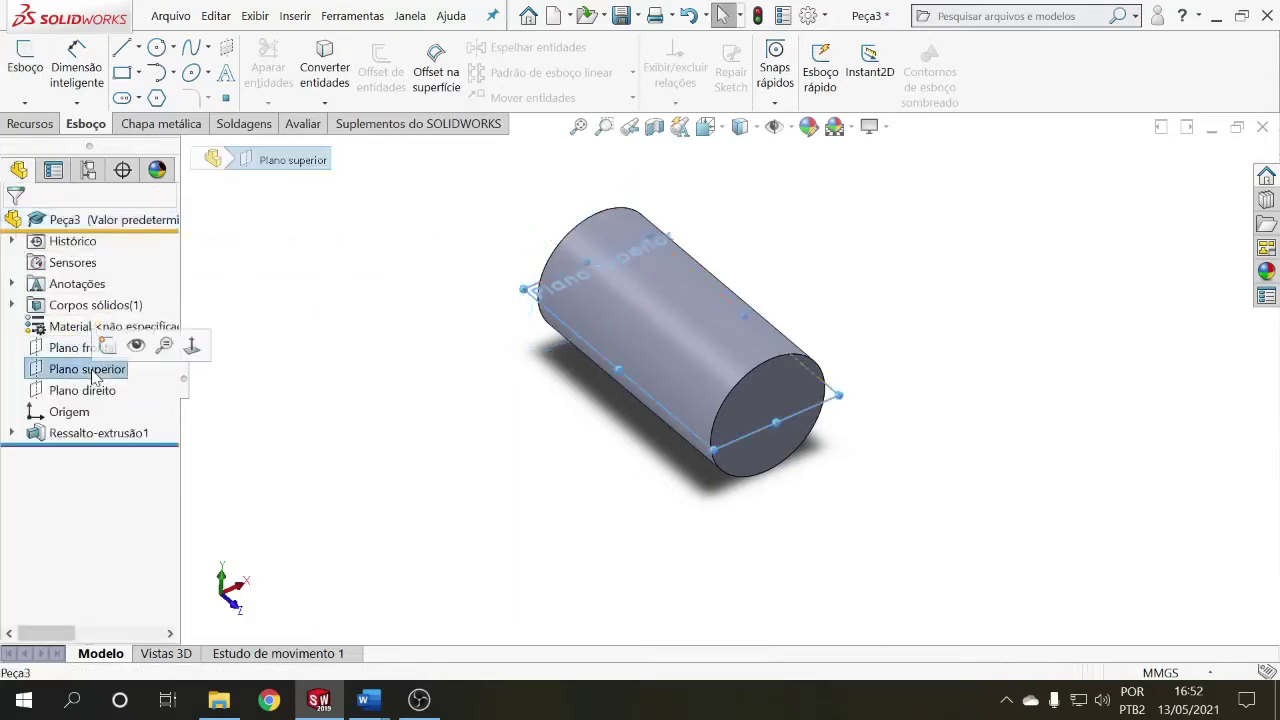
click(88, 391)
click(282, 425)
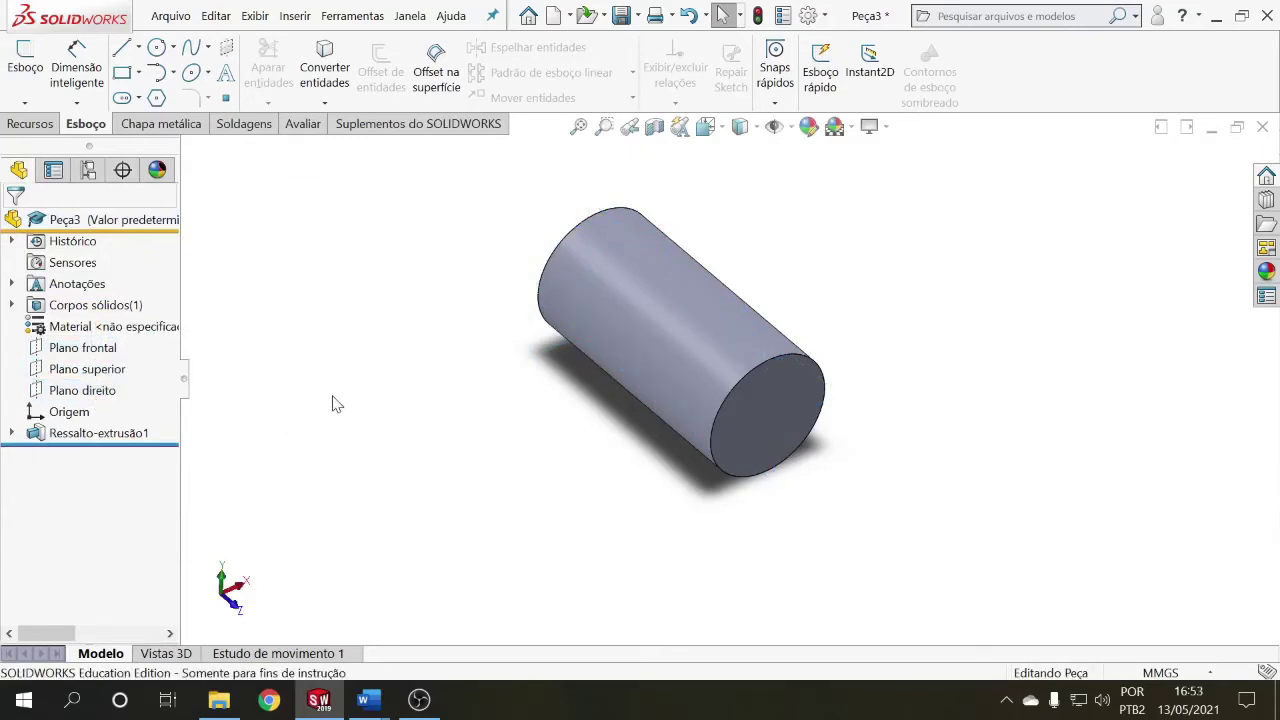
mouse_move(375, 392)
middle_down()
mouse_move(443, 434)
mouse_move(594, 366)
middle_up()
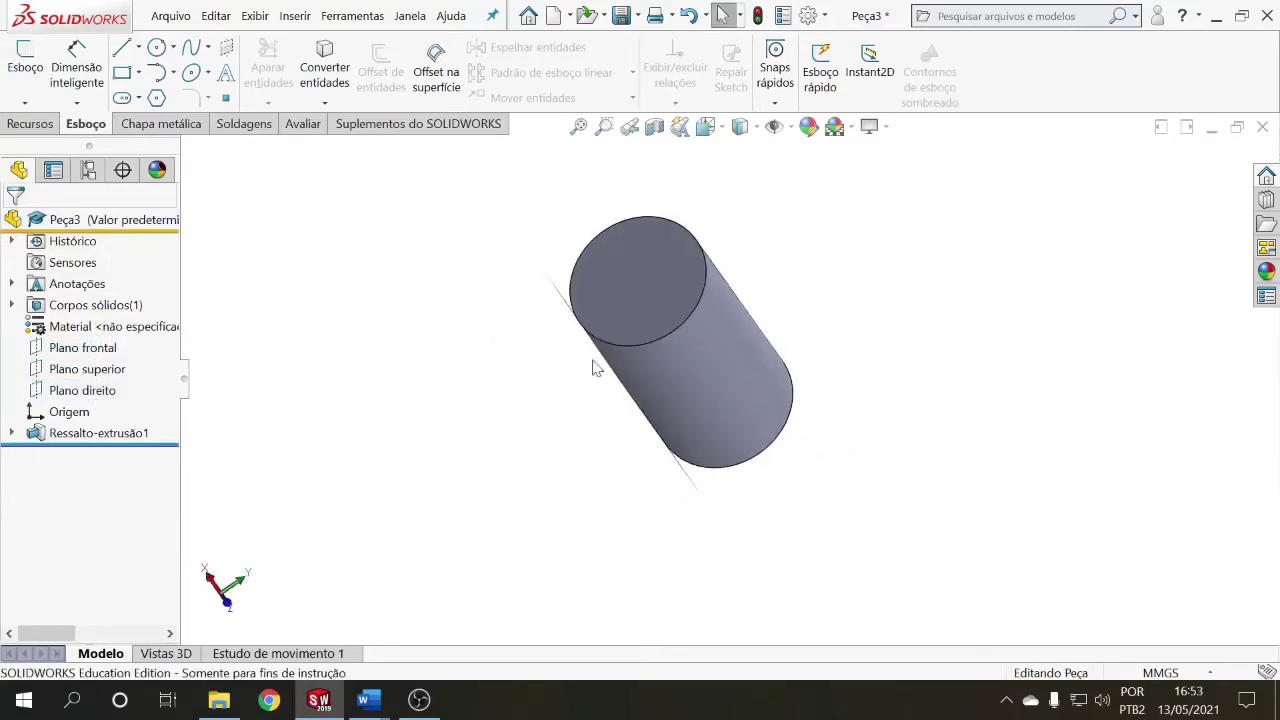
click(627, 303)
click(535, 371)
mouse_move(540, 437)
middle_down()
mouse_move(386, 357)
mouse_move(680, 434)
middle_up()
click(745, 415)
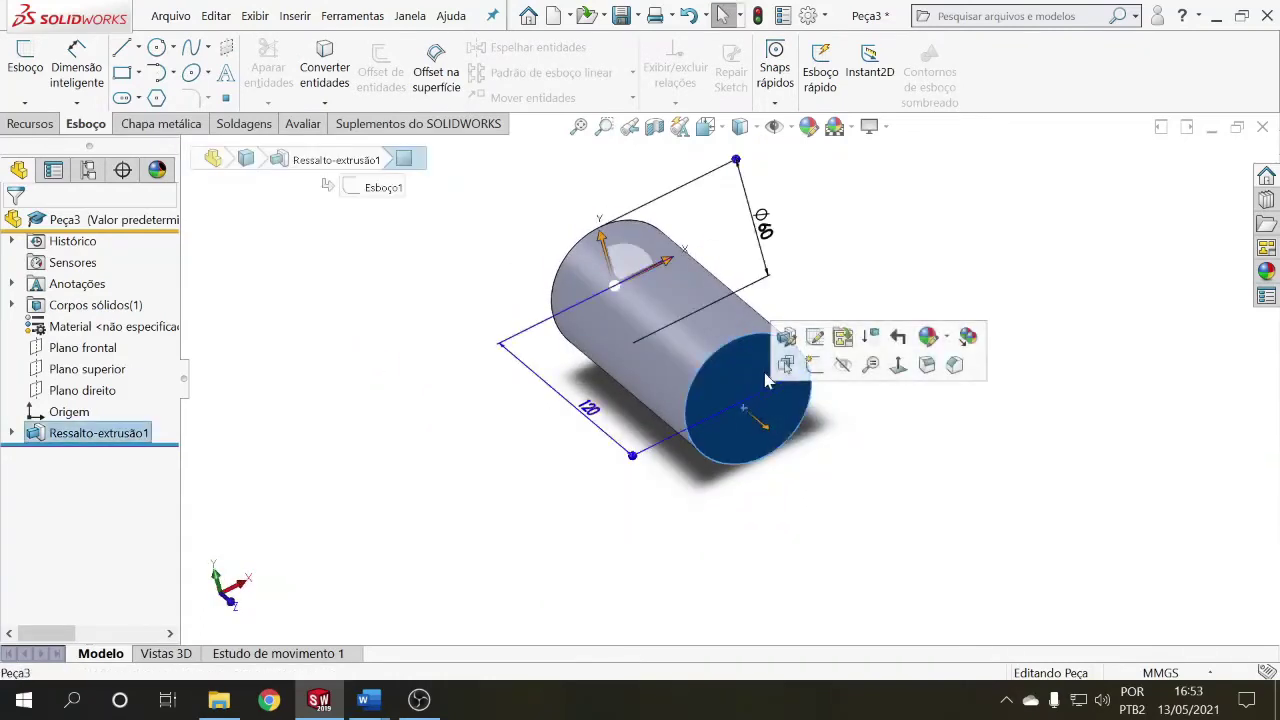
click(634, 524)
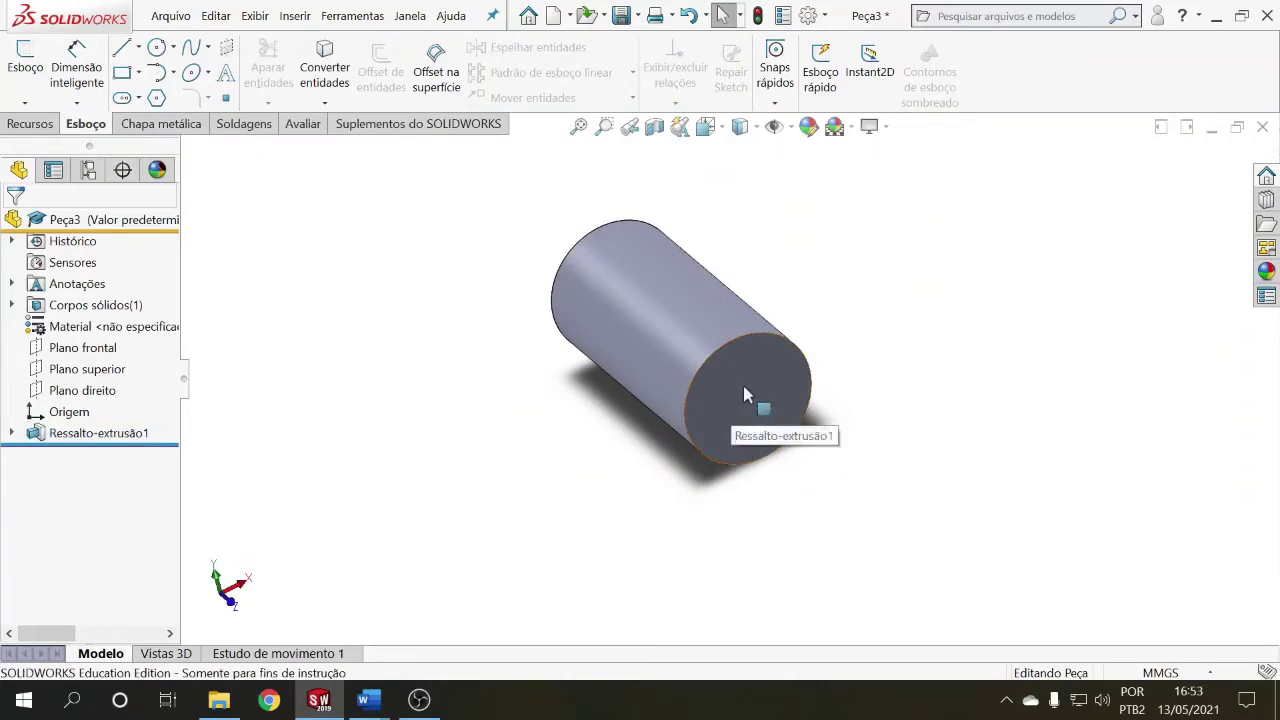
Step: Start a sketch on the cylinder's front end face and draw three separate circles outside it, the first about 18 mm and the last about 39 mm in radius
scroll(695, 440, up, 2)
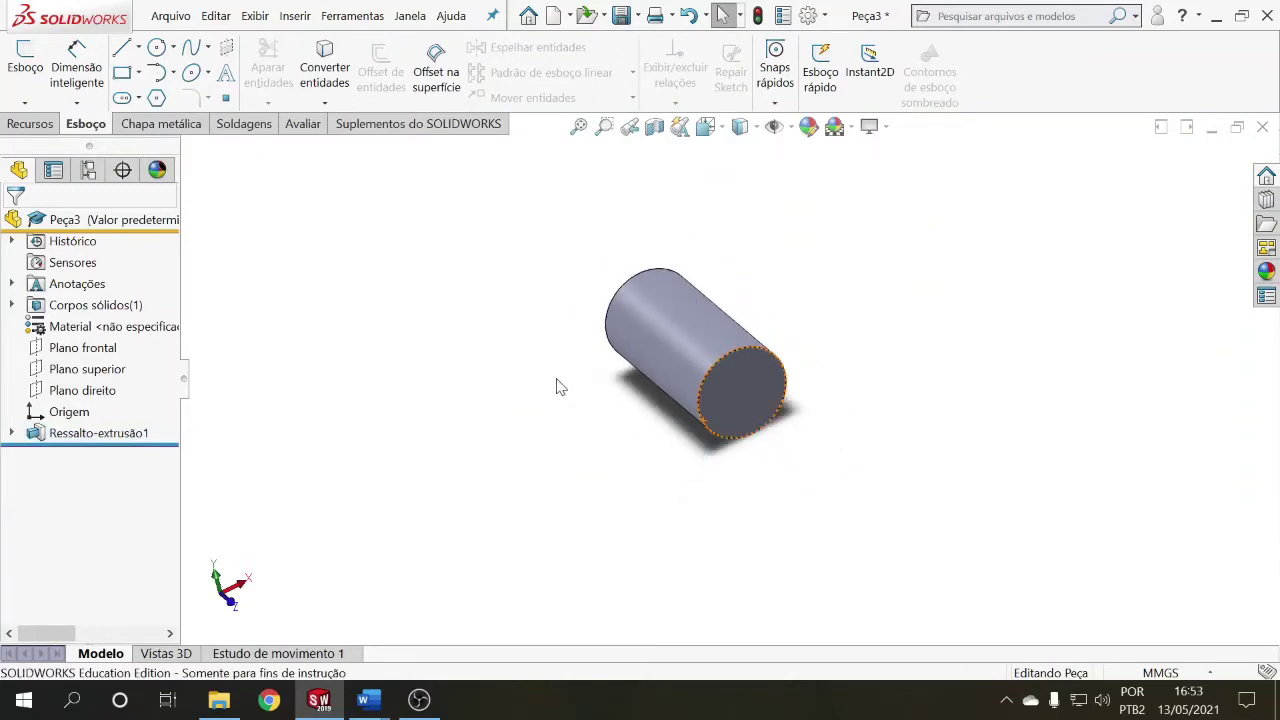
click(155, 50)
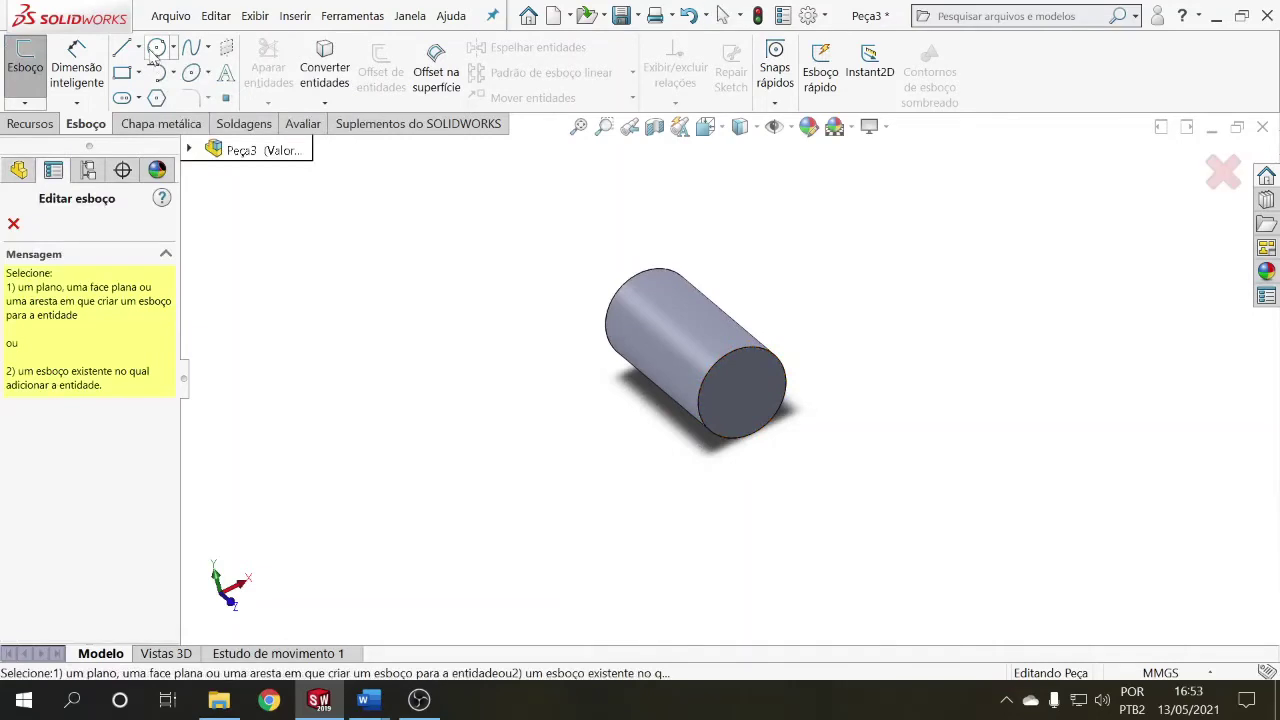
click(755, 386)
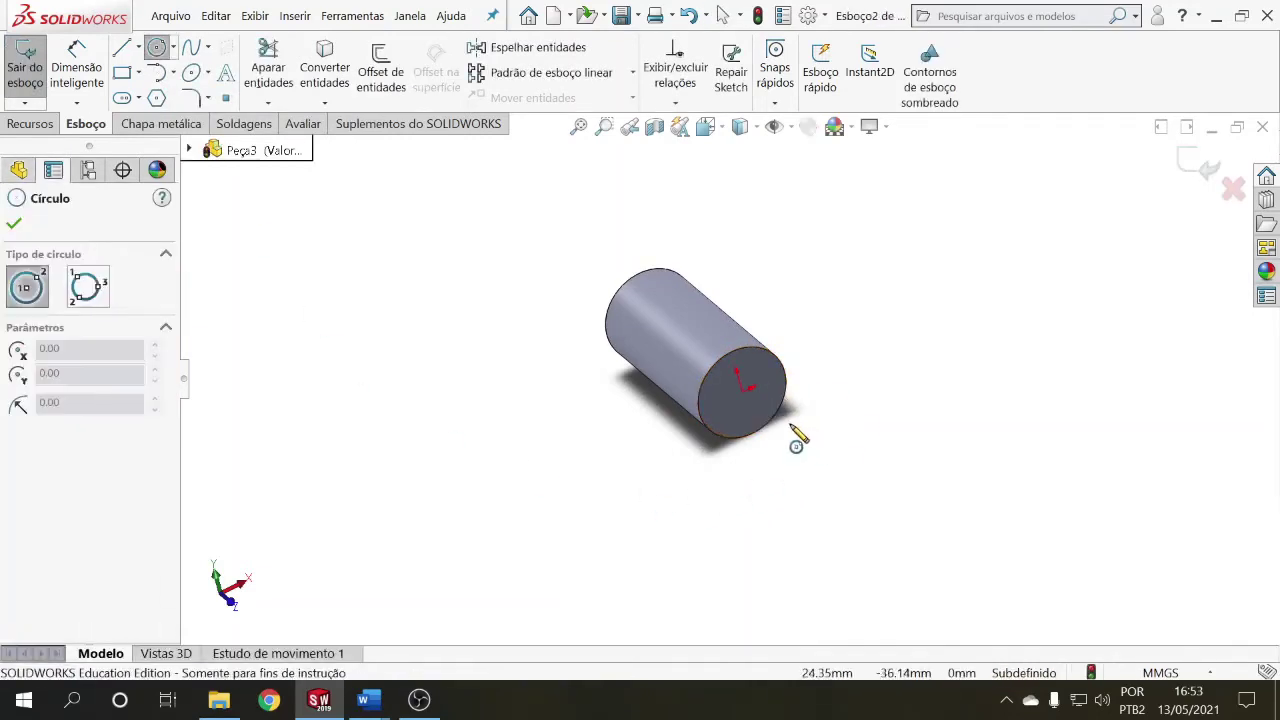
scroll(742, 378, down, 1)
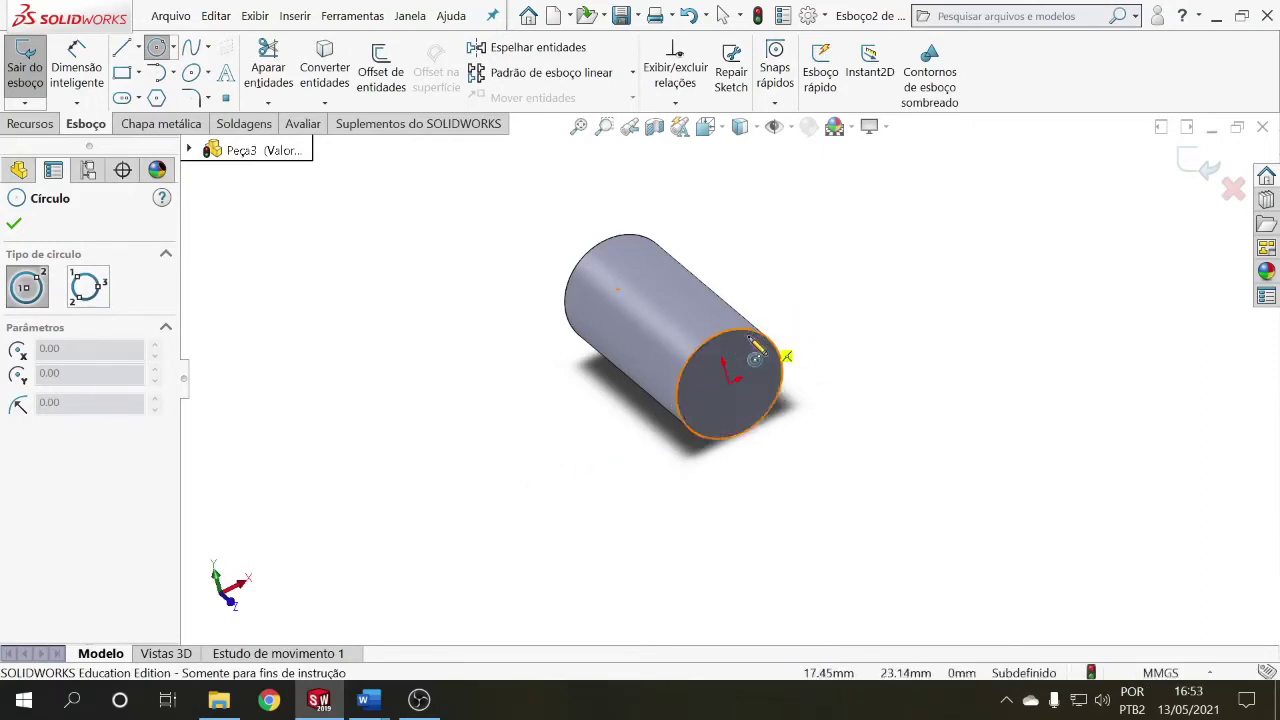
click(803, 240)
click(820, 268)
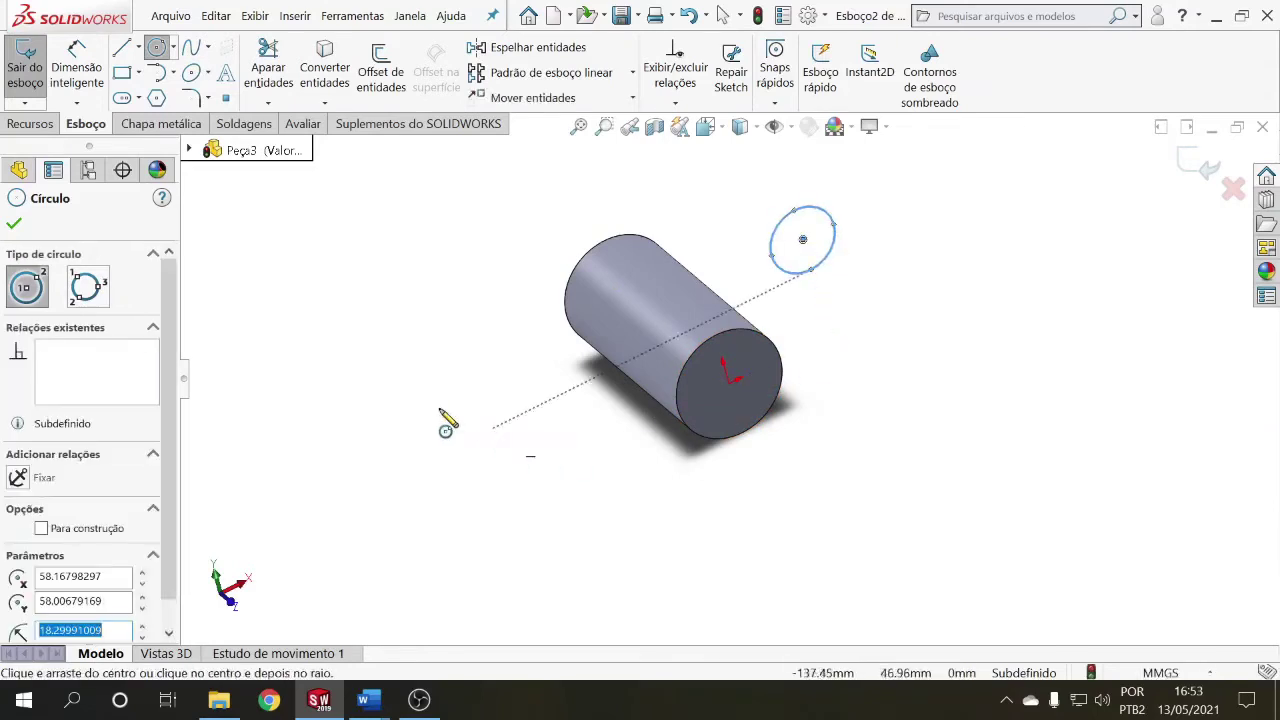
click(373, 405)
click(407, 435)
click(512, 491)
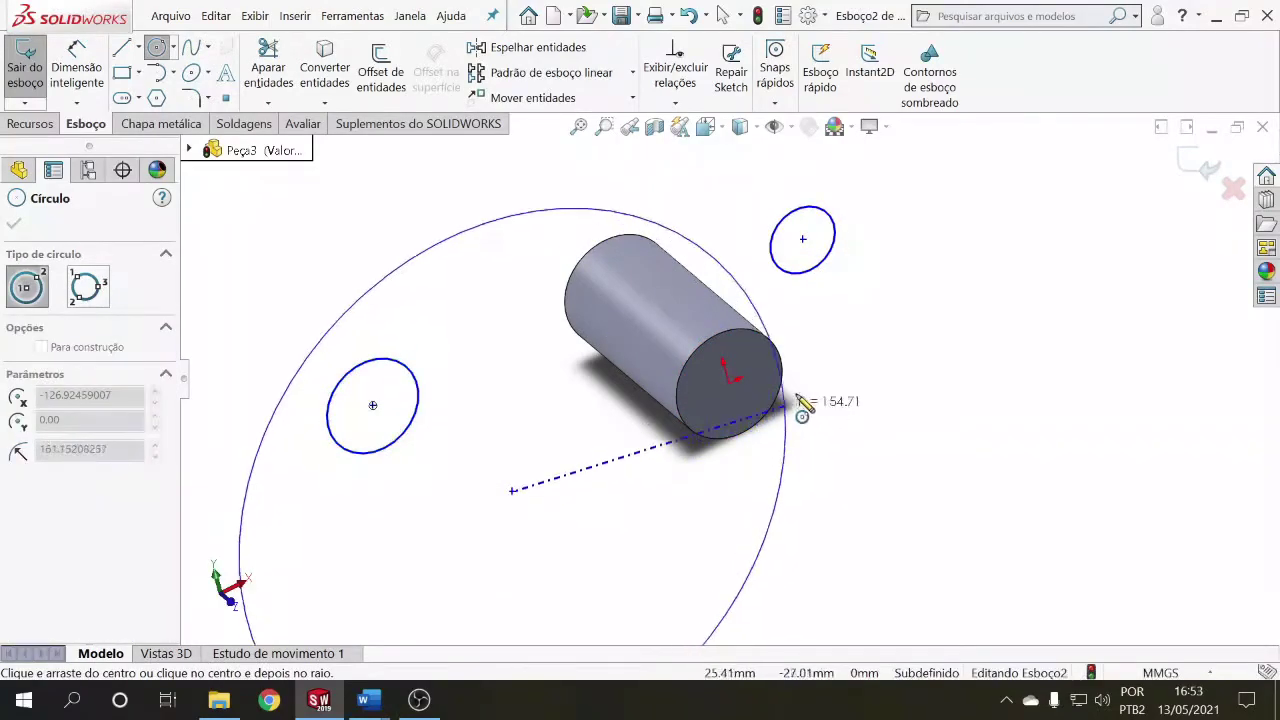
click(578, 465)
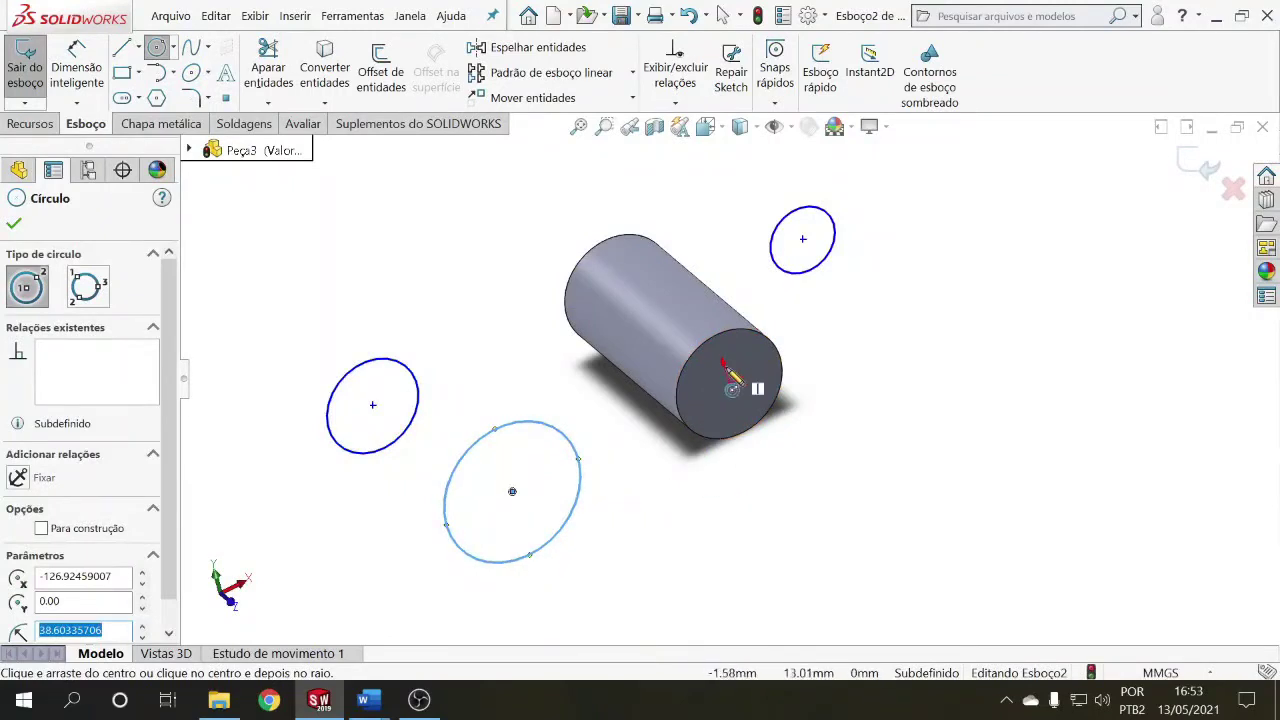
Step: Delete the three circles and leave the end-face sketch, discarding its changes
mouse_move(697, 508)
middle_down()
mouse_move(746, 503)
mouse_move(775, 480)
mouse_move(700, 485)
middle_up()
key(Escape)
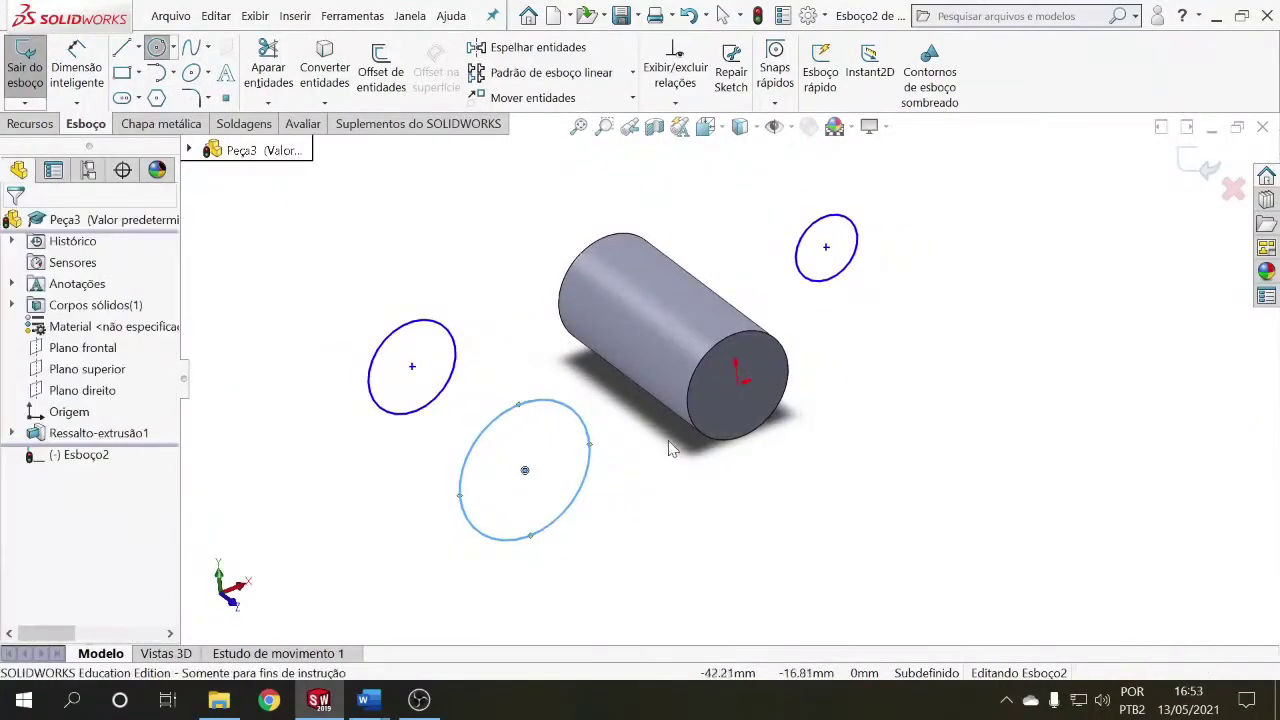
mouse_move(284, 194)
mouse_down()
mouse_move(356, 322)
mouse_move(903, 591)
mouse_move(894, 580)
mouse_up()
key(Delete)
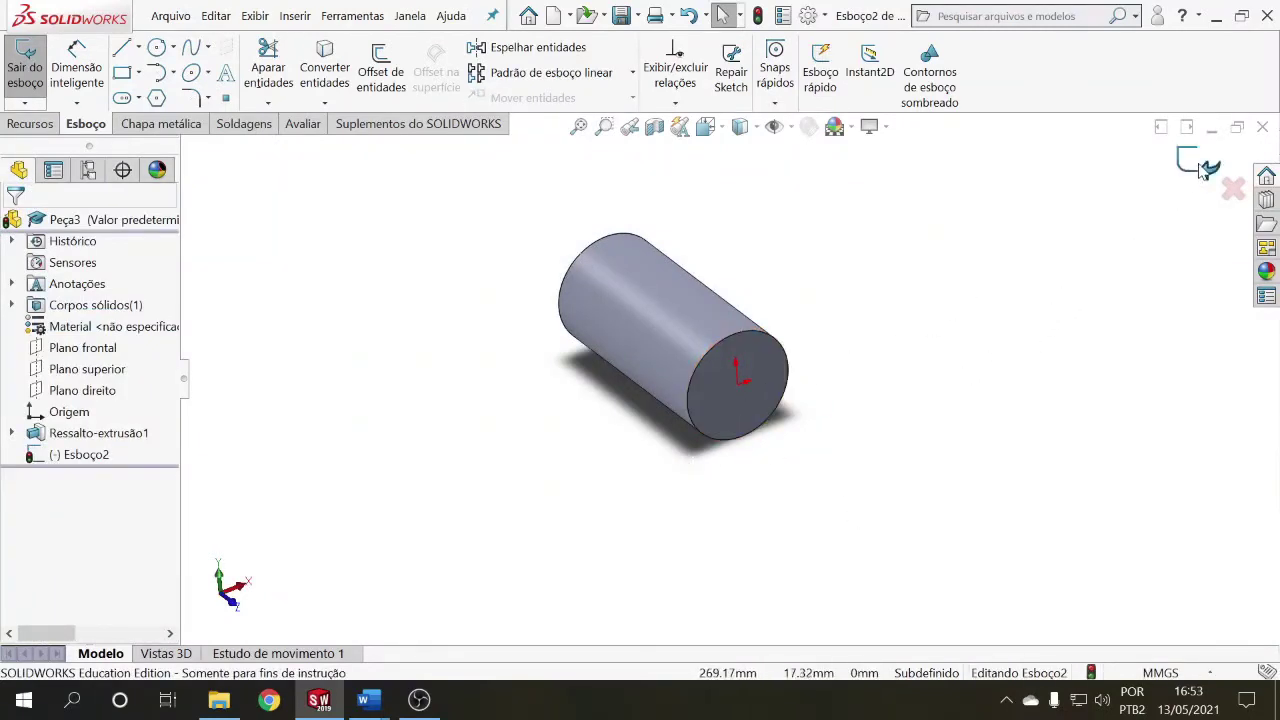
click(1235, 195)
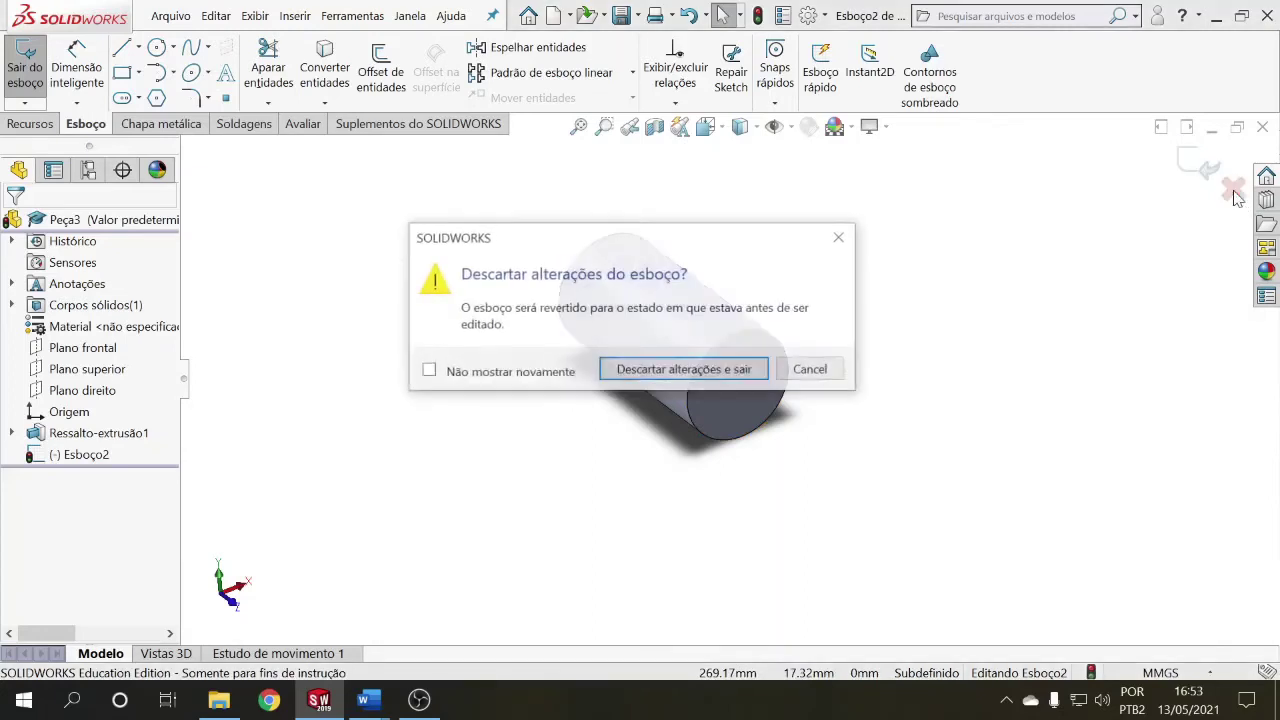
click(730, 370)
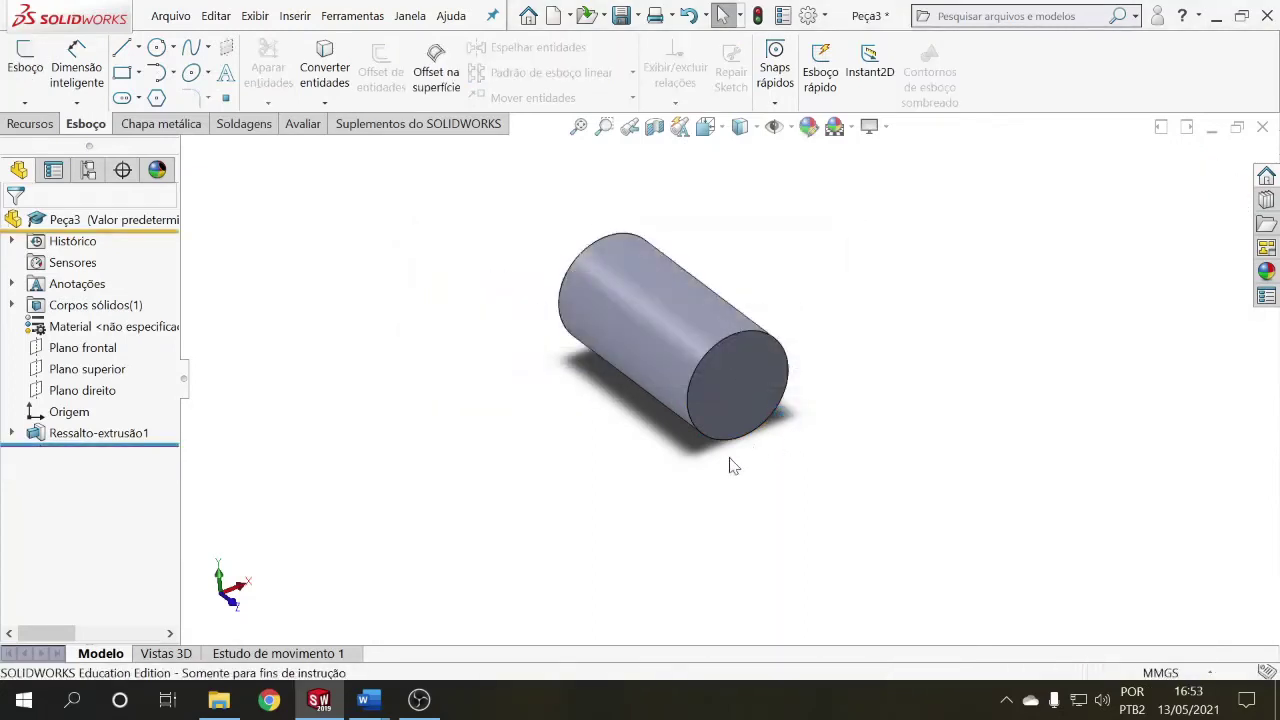
Step: Start a sketch on the cylinder's opposite end face and draw four circles around it, the last about 30 mm in radius
mouse_move(548, 437)
middle_down()
mouse_move(586, 457)
mouse_move(640, 526)
mouse_move(608, 500)
middle_up()
click(160, 48)
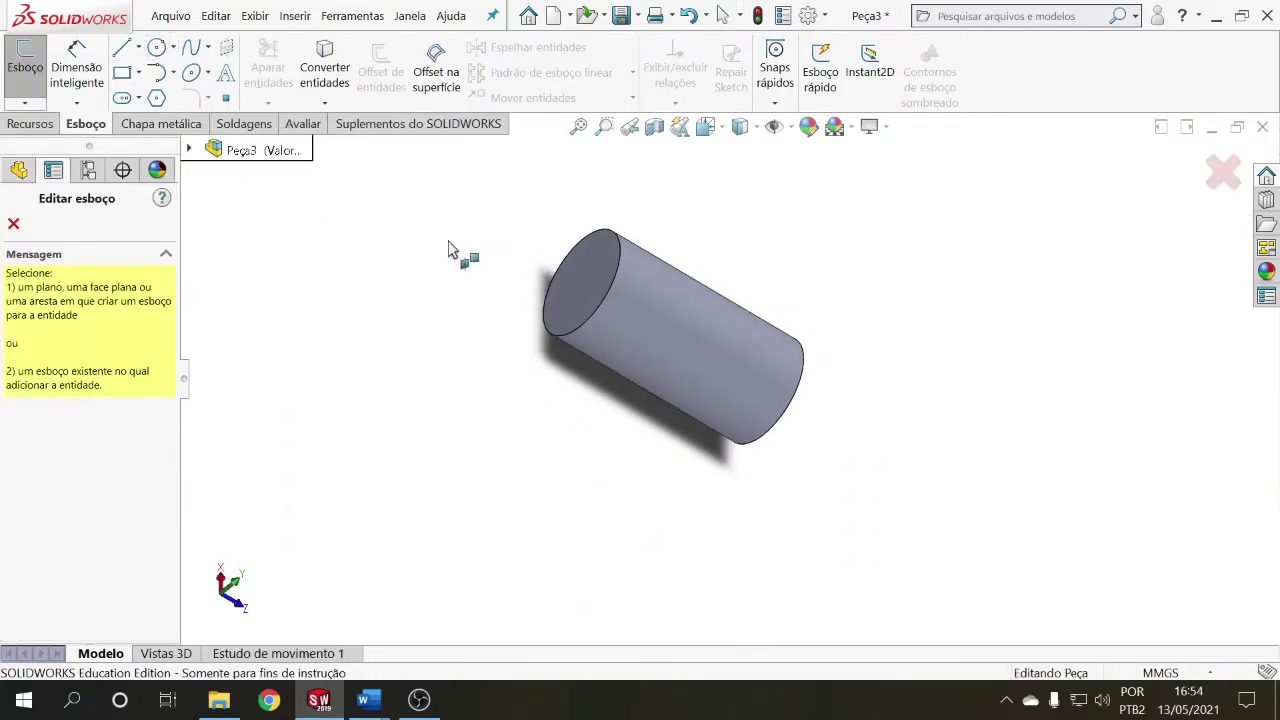
click(580, 264)
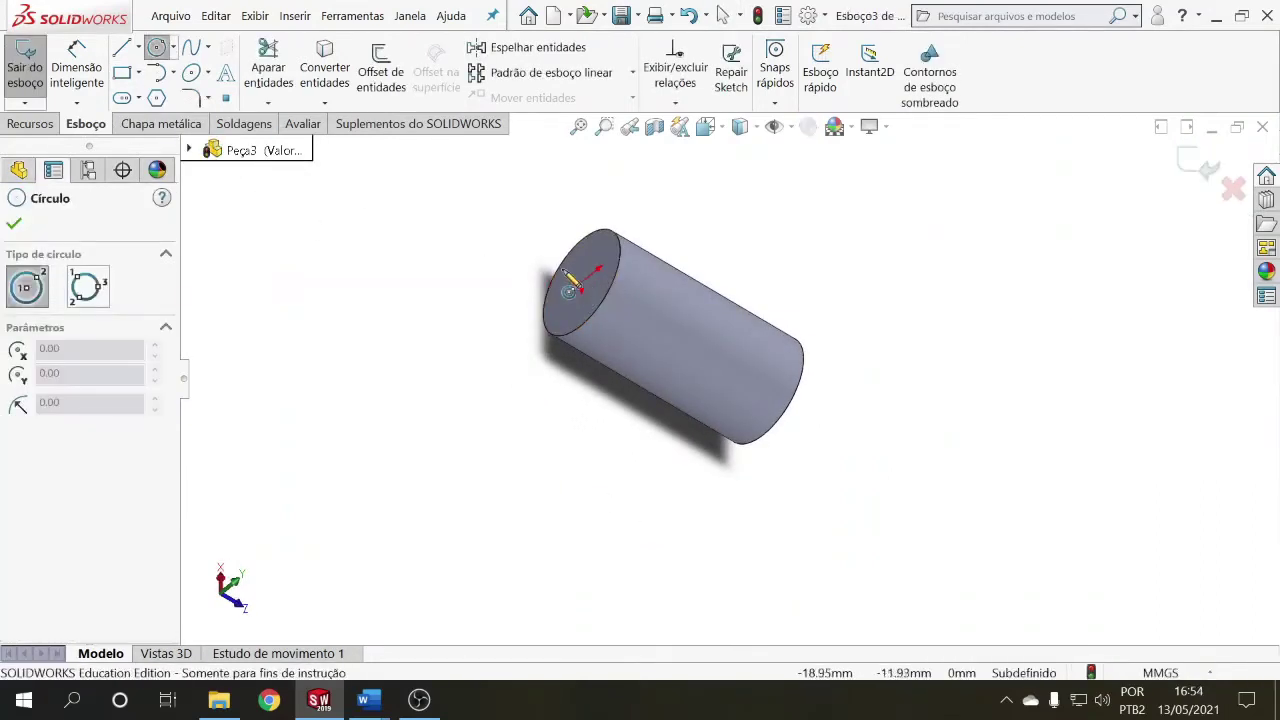
click(510, 222)
click(540, 260)
click(498, 341)
click(528, 372)
click(522, 428)
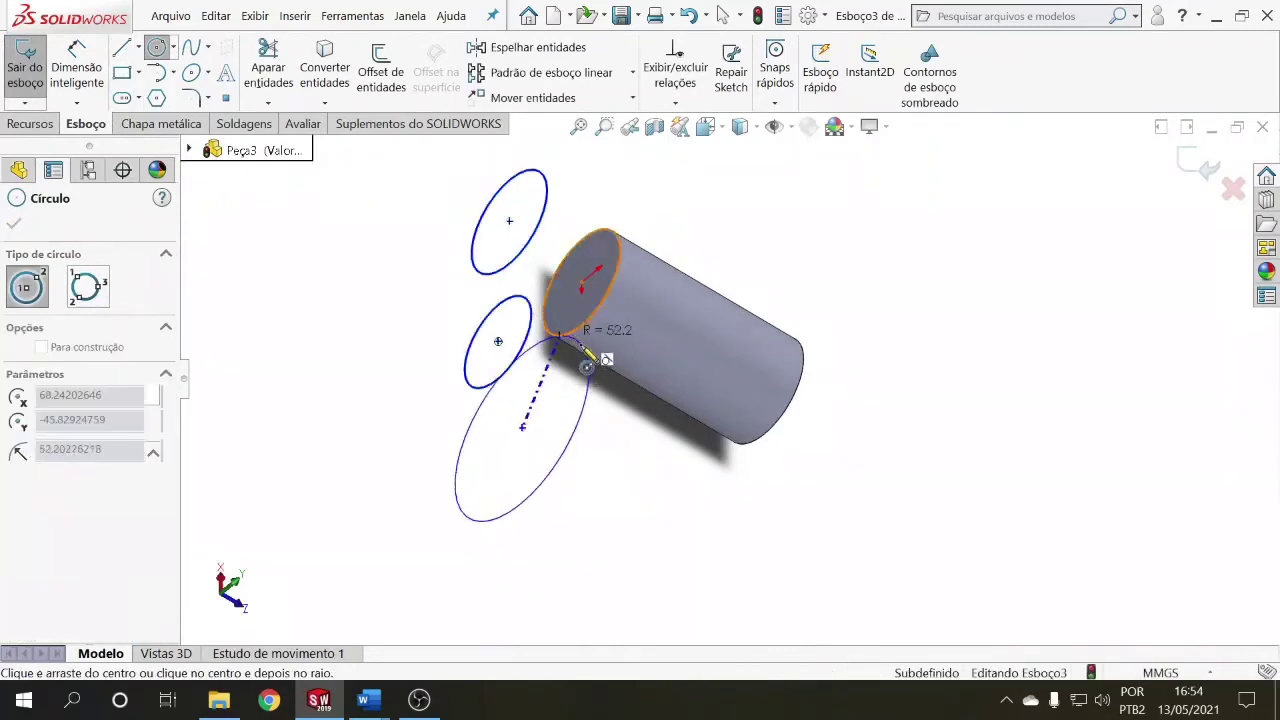
click(588, 362)
click(613, 211)
click(629, 248)
mouse_move(620, 333)
middle_down()
mouse_move(588, 293)
mouse_move(586, 319)
middle_up()
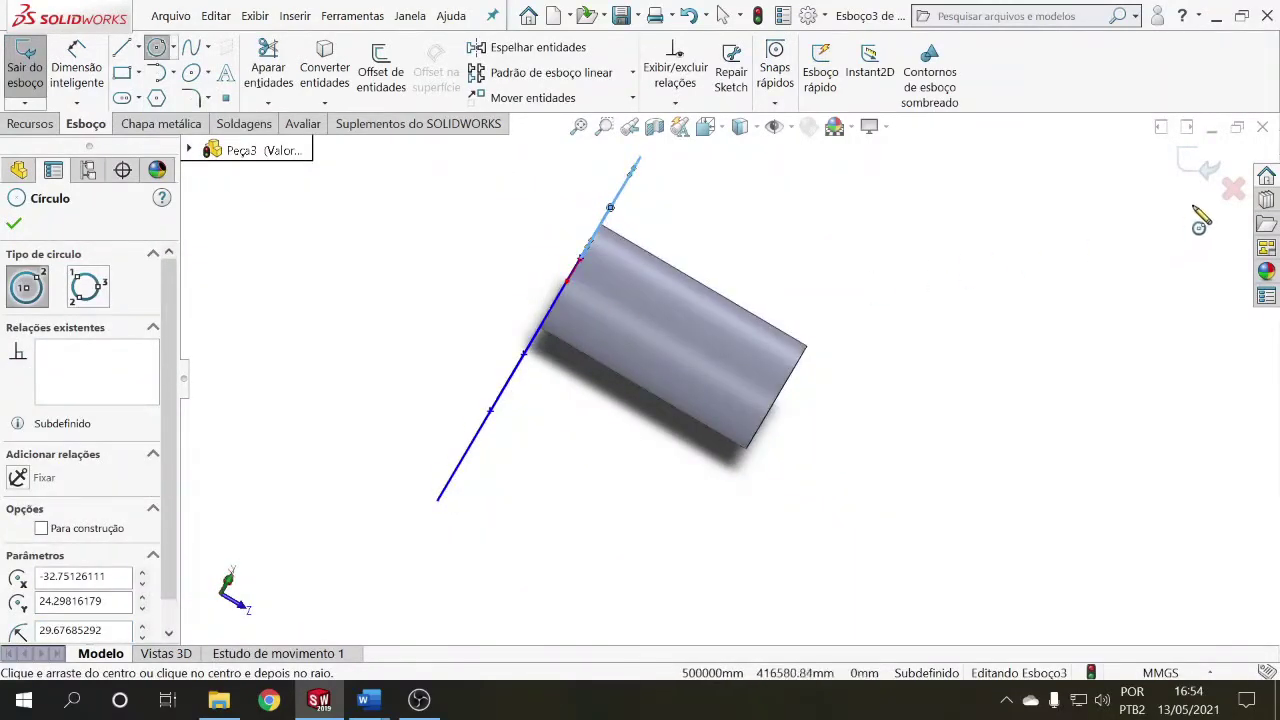
Step: Leave the sketch on the cylinder's opposite end face and discard its circles
click(1227, 192)
click(1227, 192)
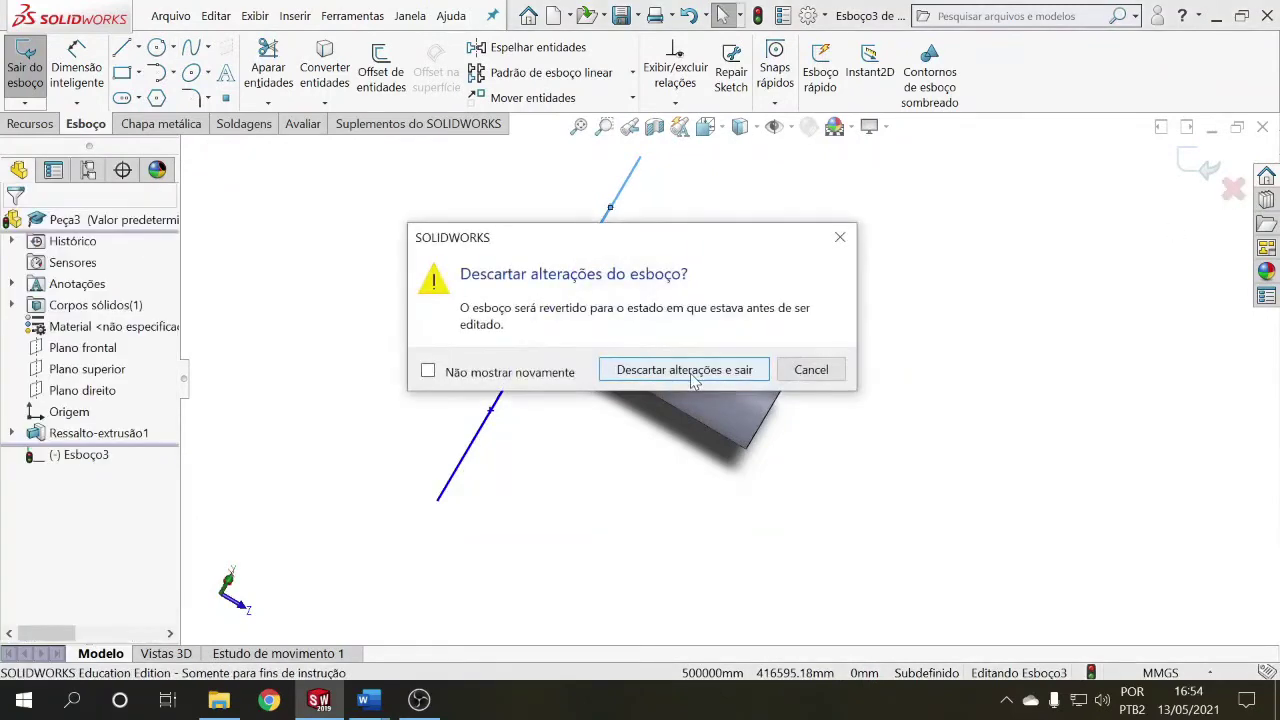
click(690, 375)
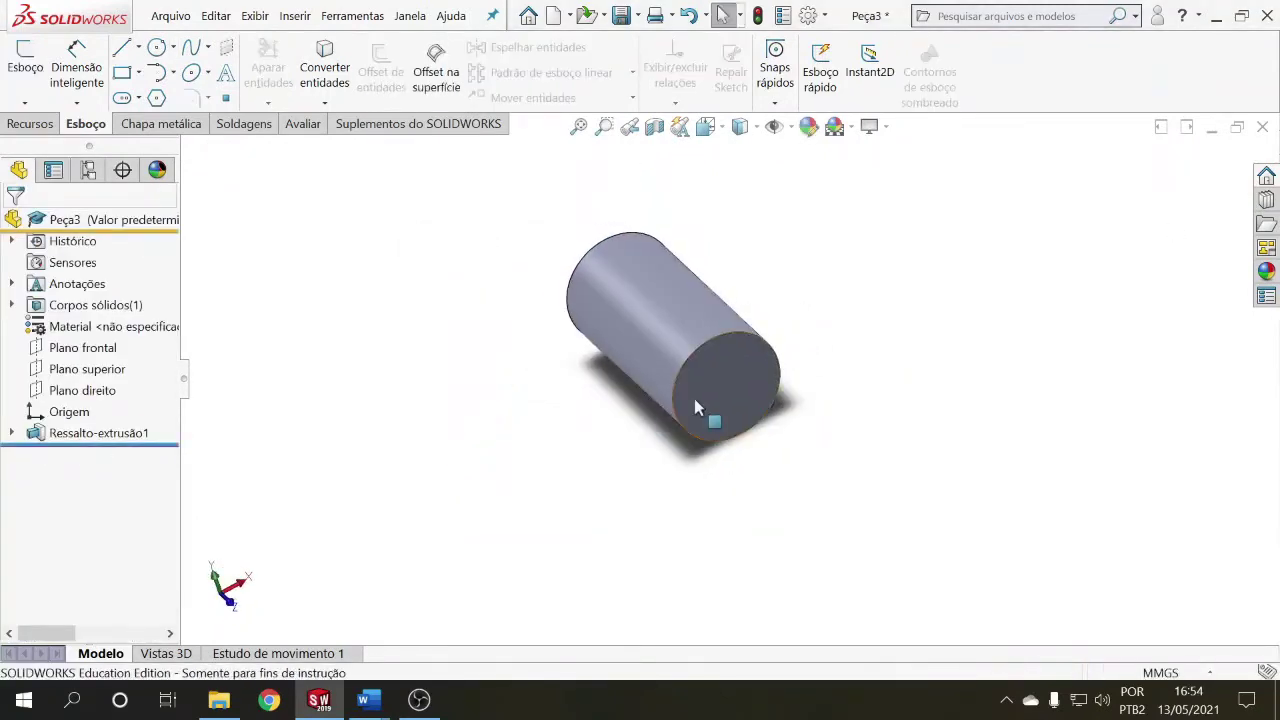
Step: Start a sketch on the cylinder's front end face and draw a circle about 14 mm in radius centred on the origin
click(156, 47)
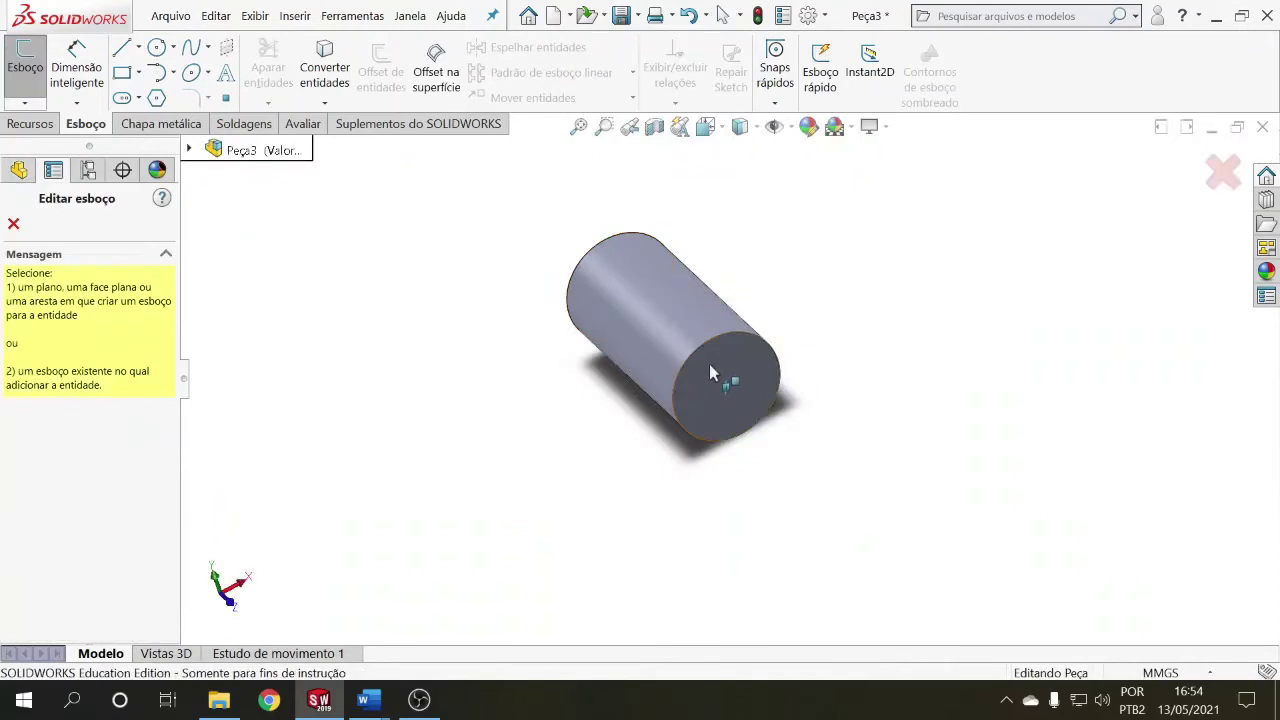
click(709, 364)
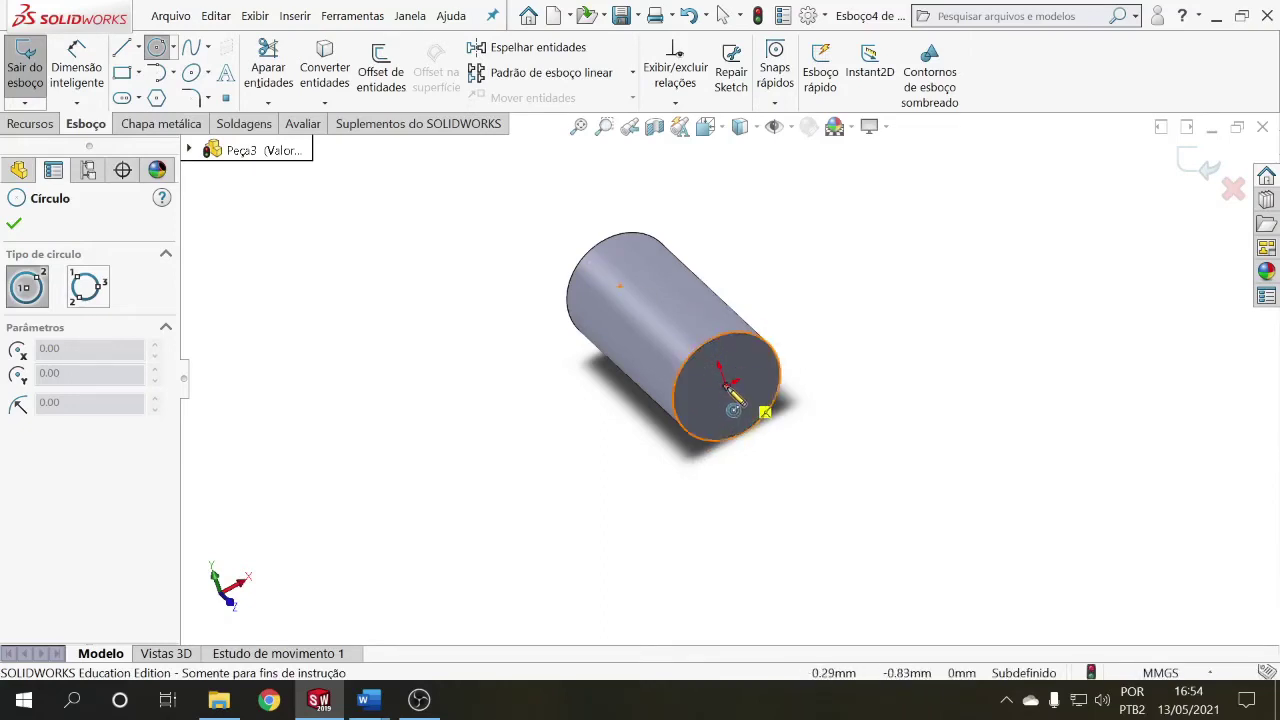
click(725, 387)
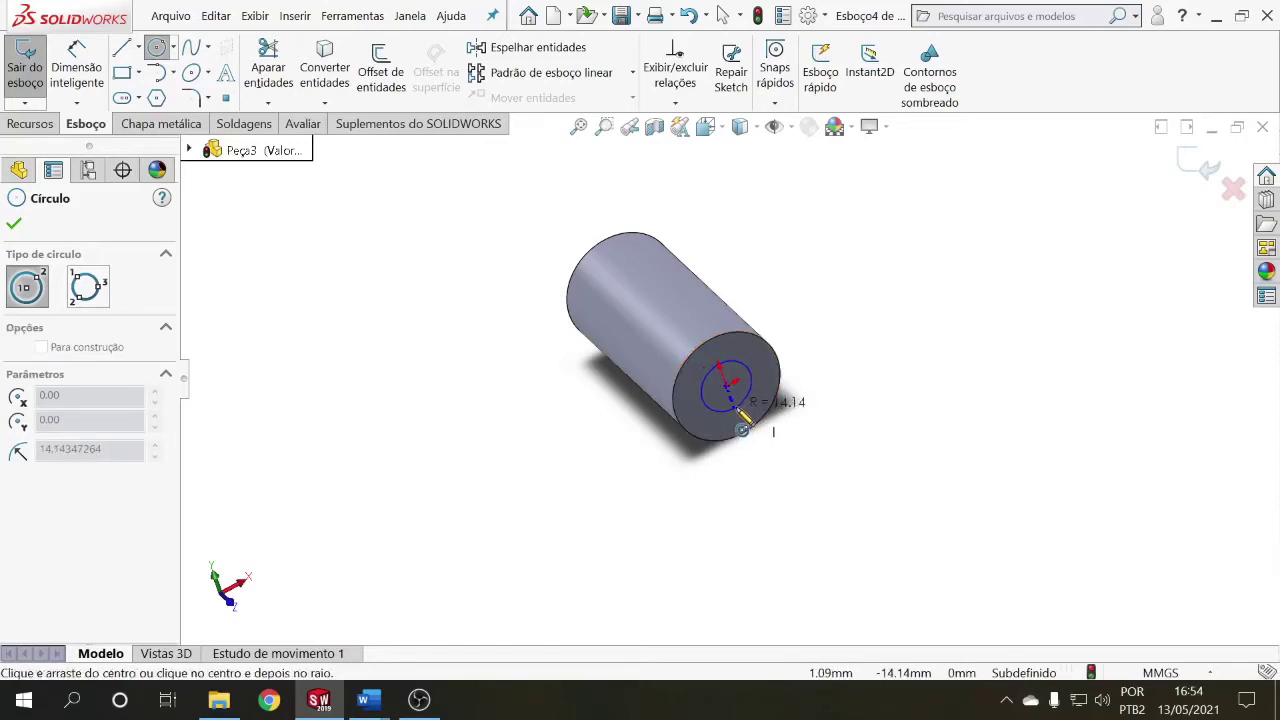
click(742, 429)
key(Escape)
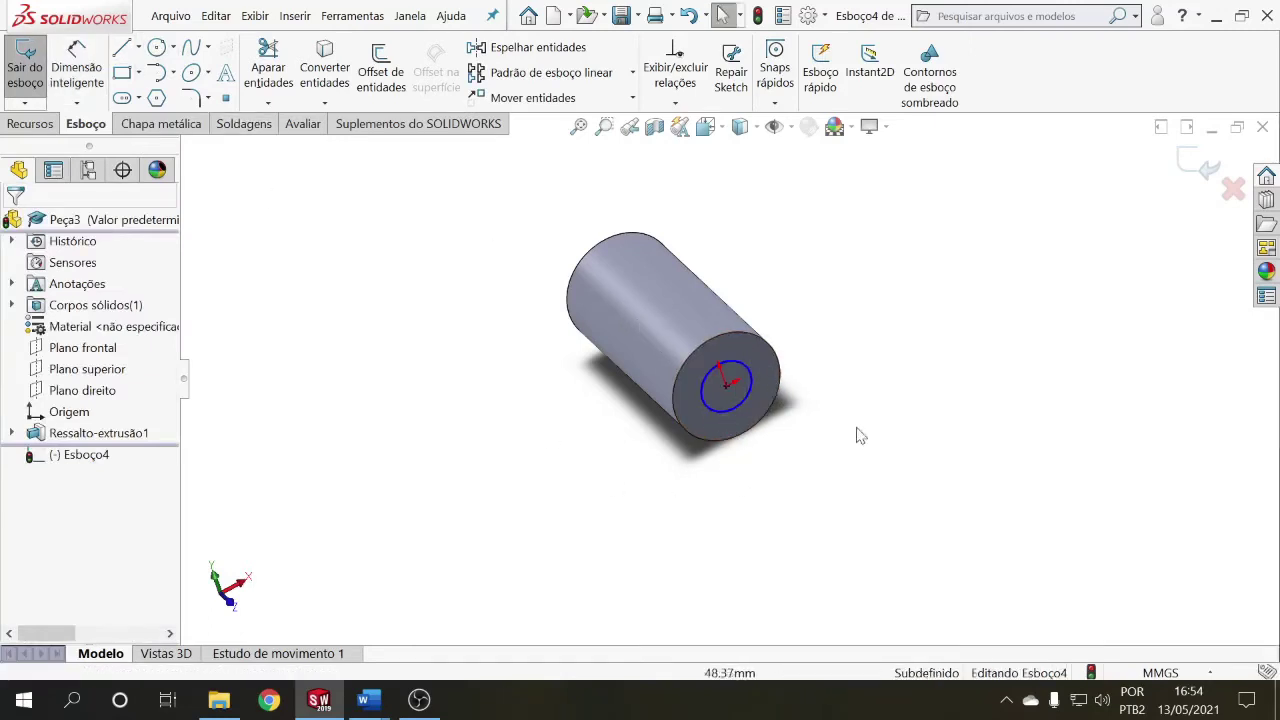
Step: Dimension the end-face circle's diameter and set it to 40 mm
click(76, 62)
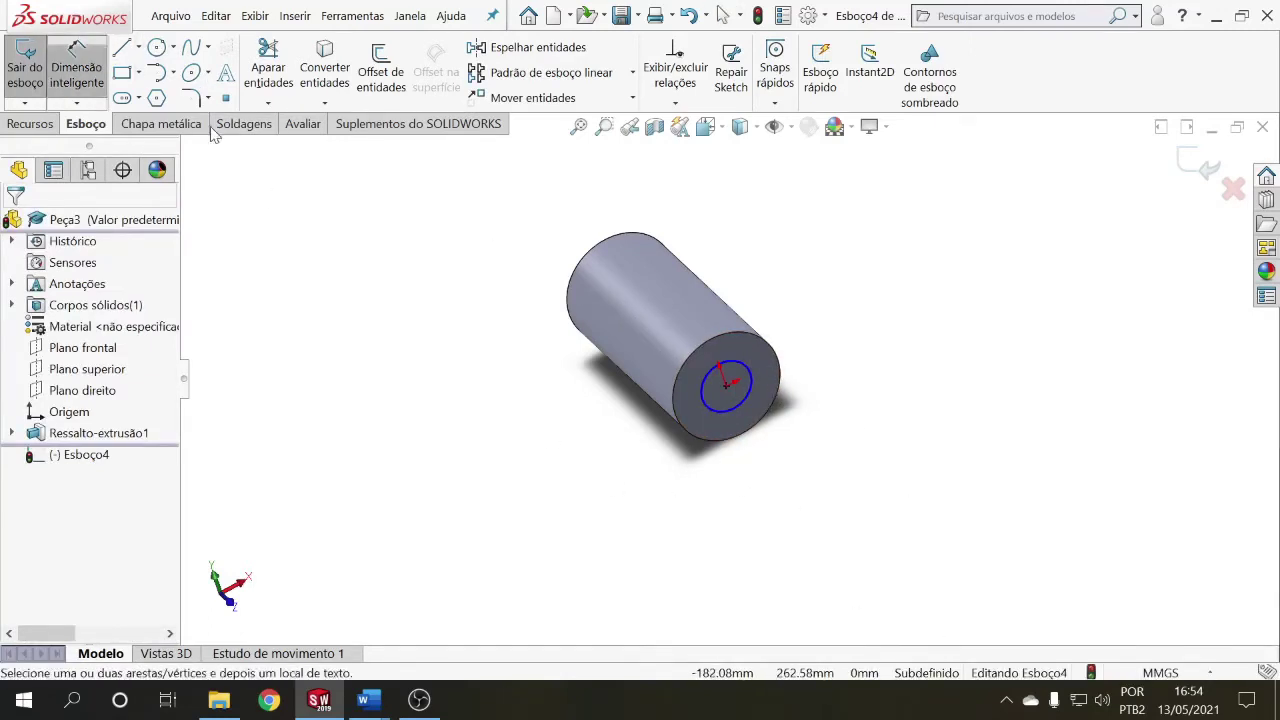
click(752, 385)
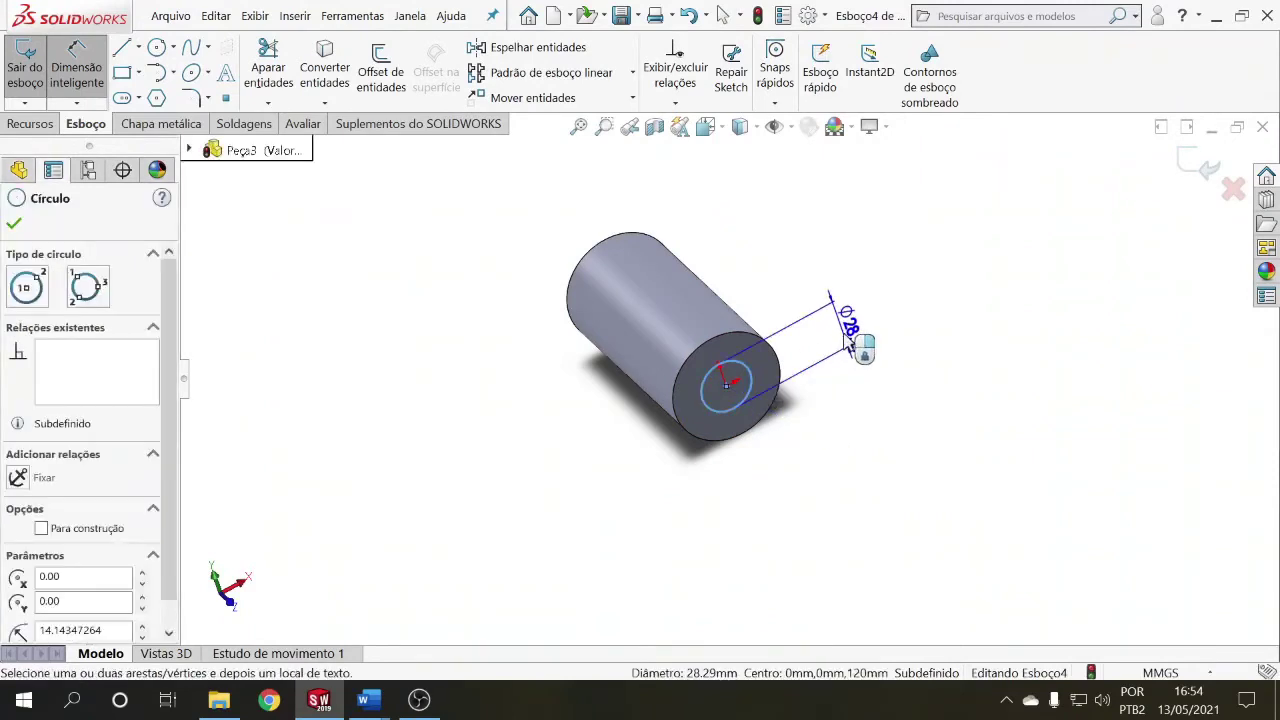
click(872, 360)
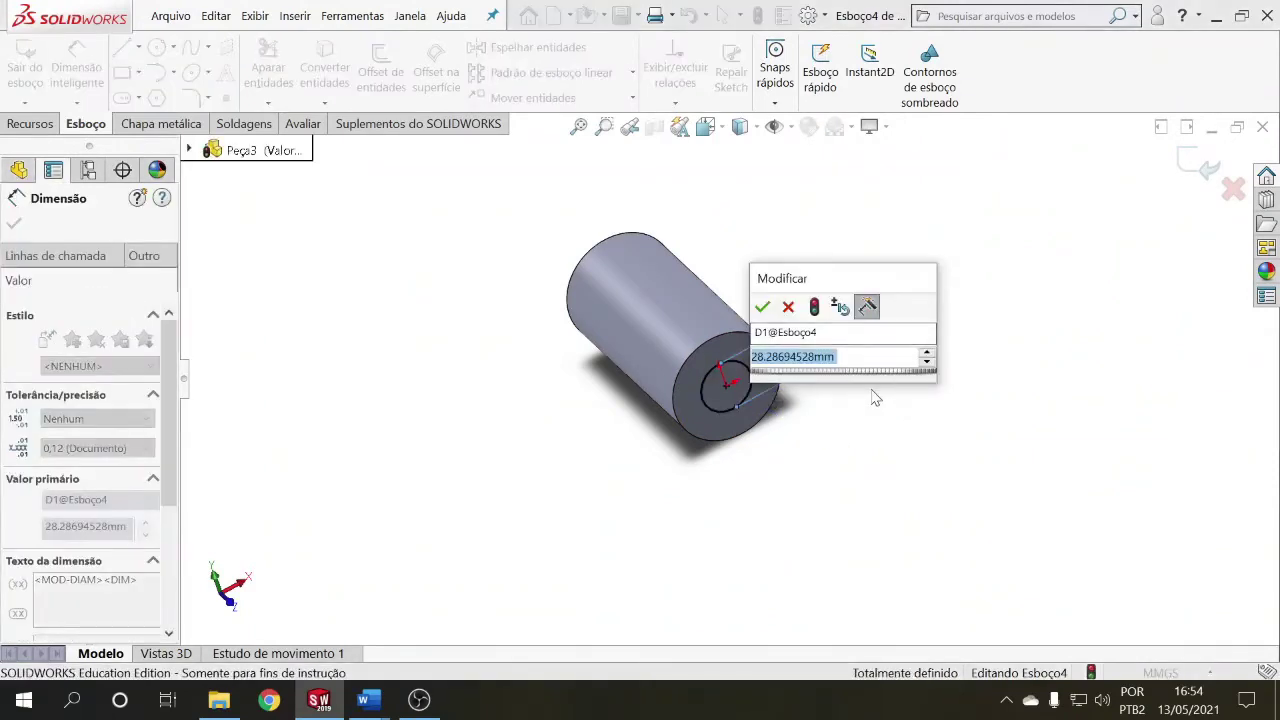
text(40)
key(Return)
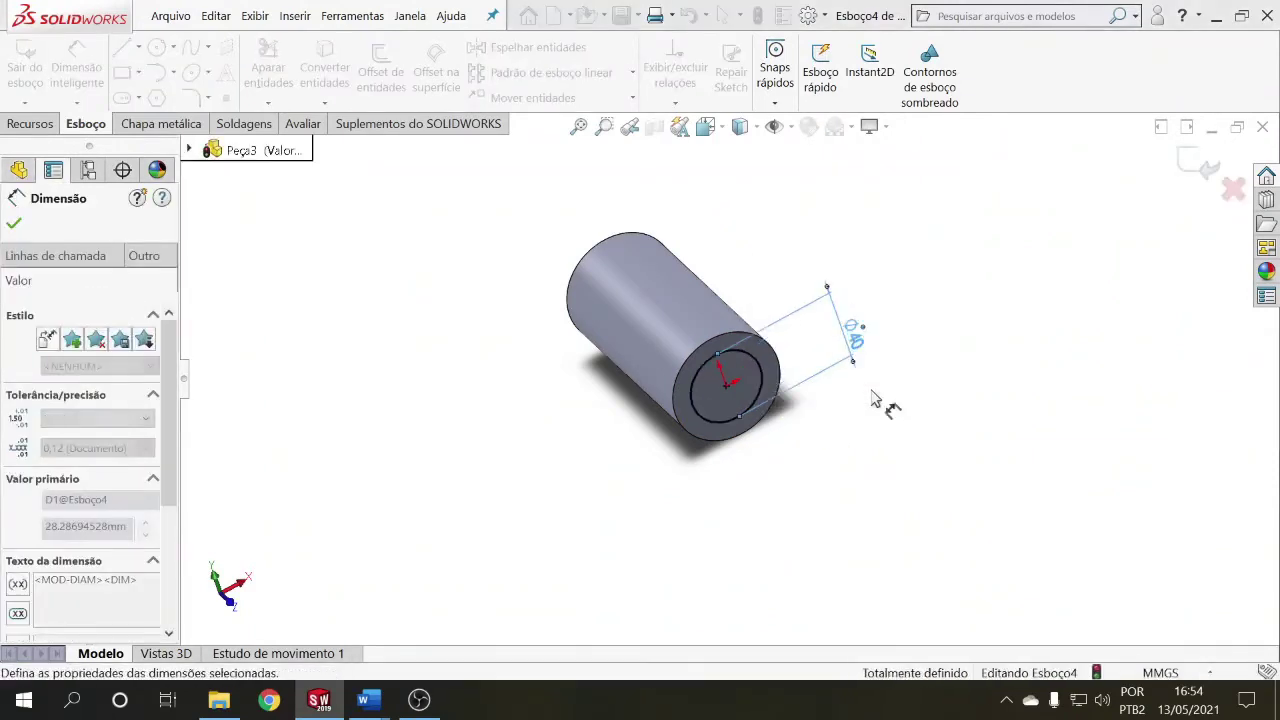
key(Escape)
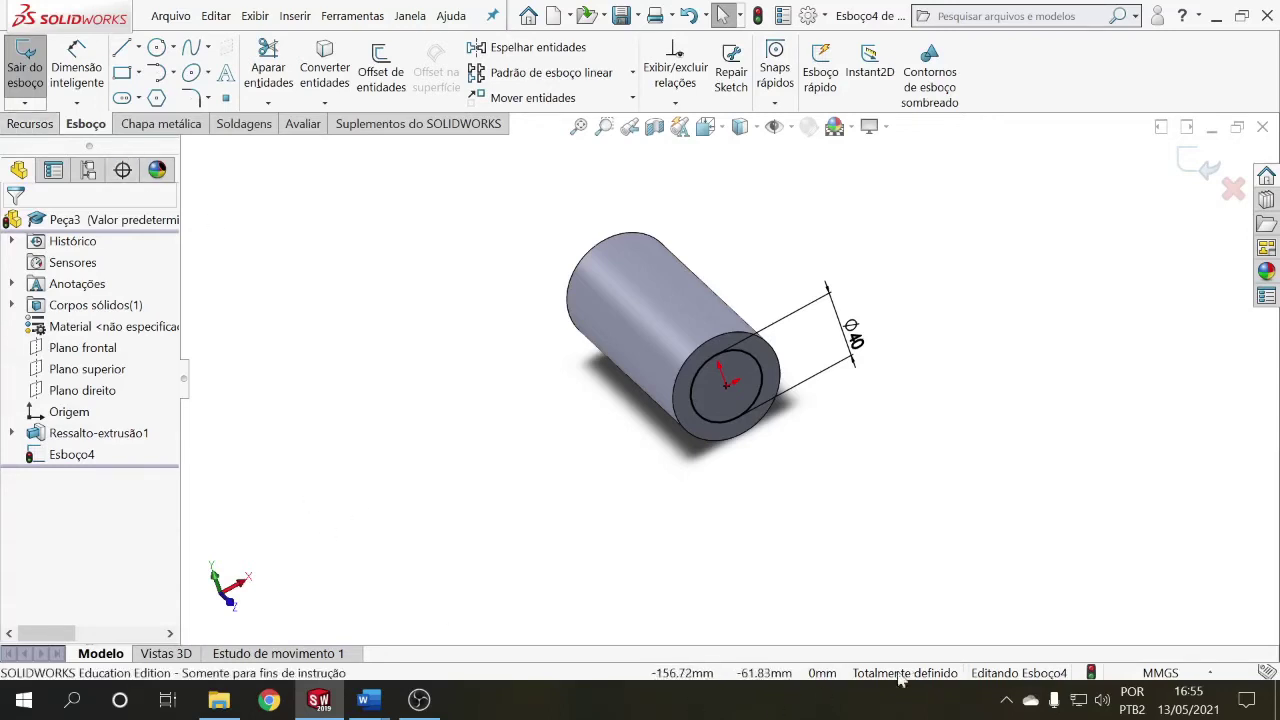
Step: Extrude the 40 mm circle outward from the end face as a 20 mm blind boss, merged with the cylinder
click(30, 123)
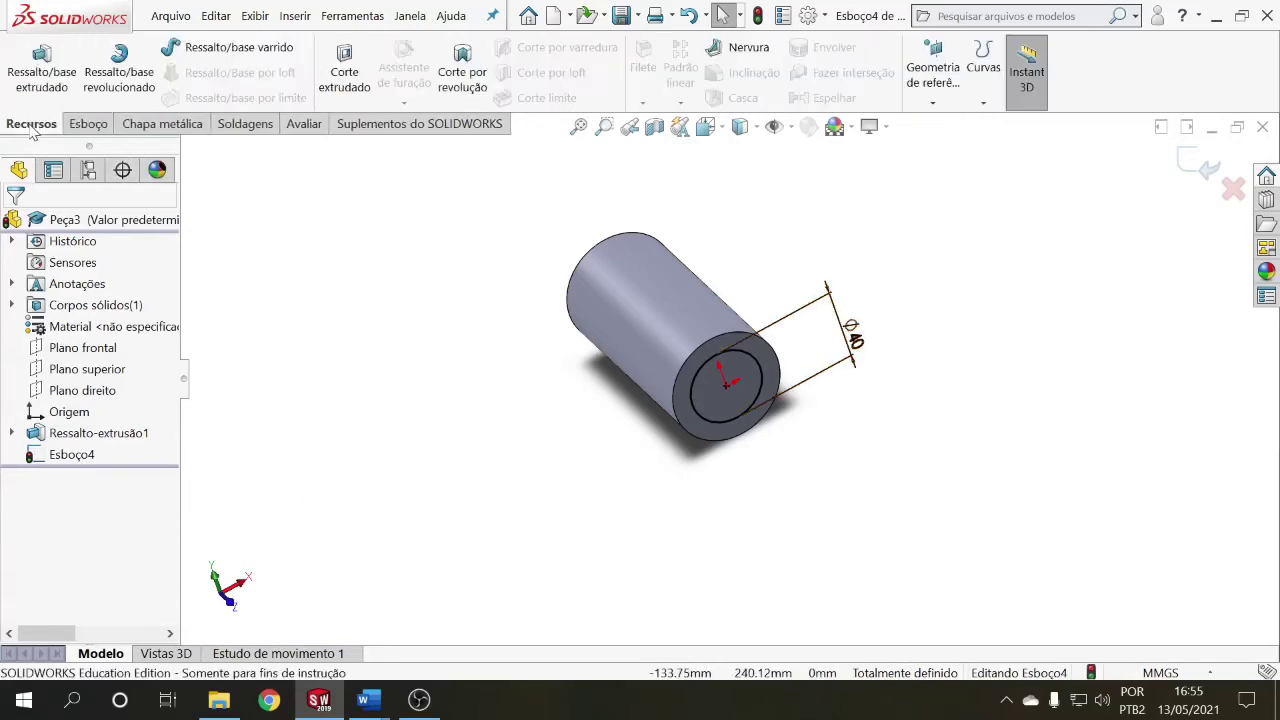
click(42, 72)
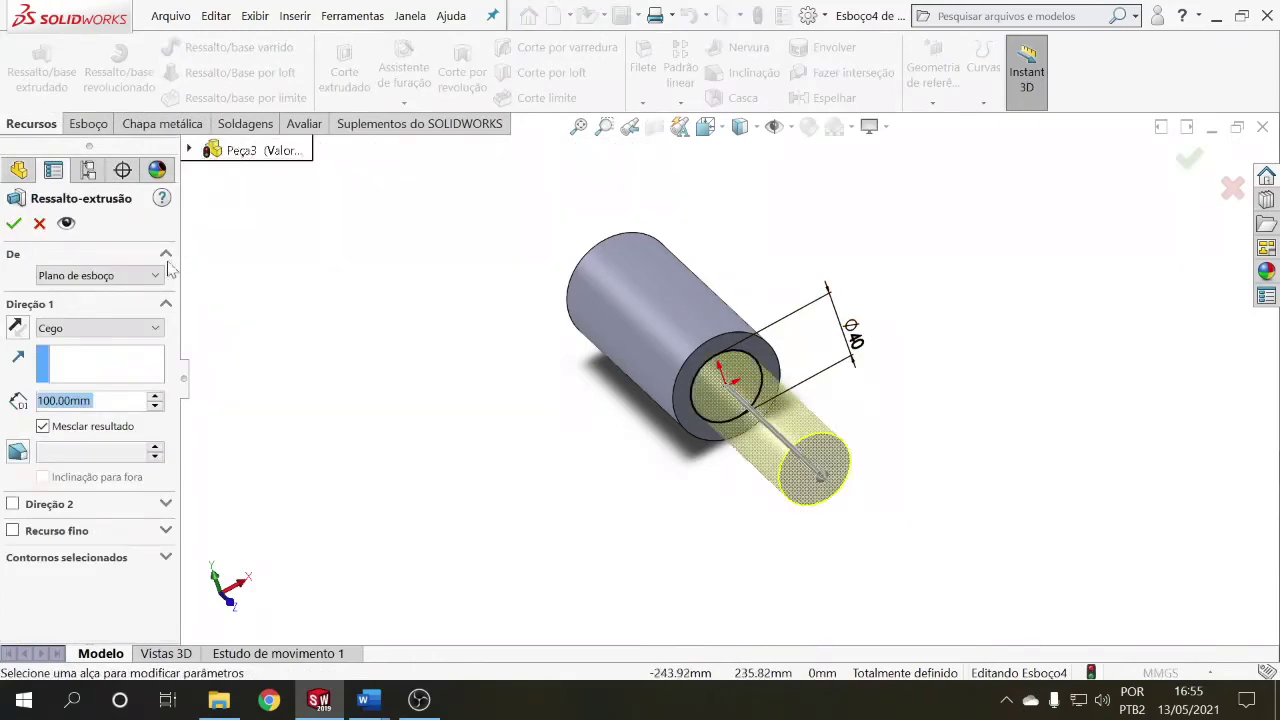
click(155, 406)
click(155, 406)
click(155, 406)
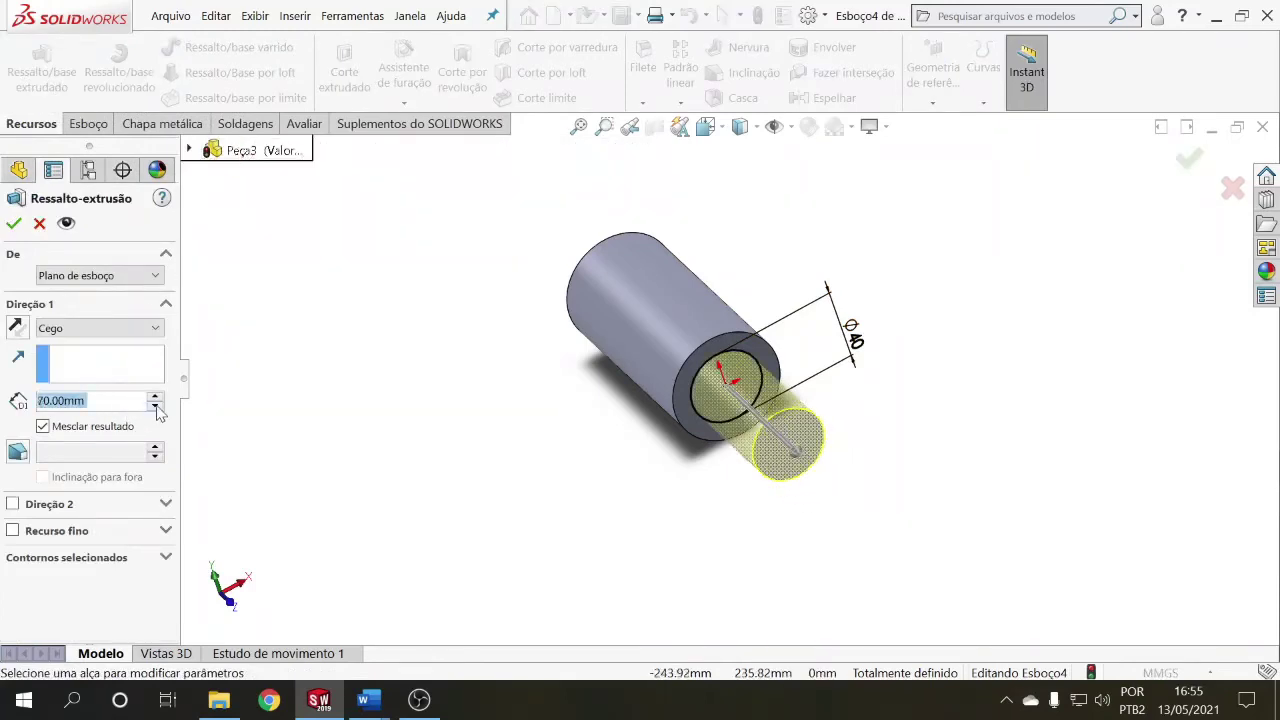
click(155, 406)
click(155, 406)
click(155, 406)
click(155, 406)
click(155, 406)
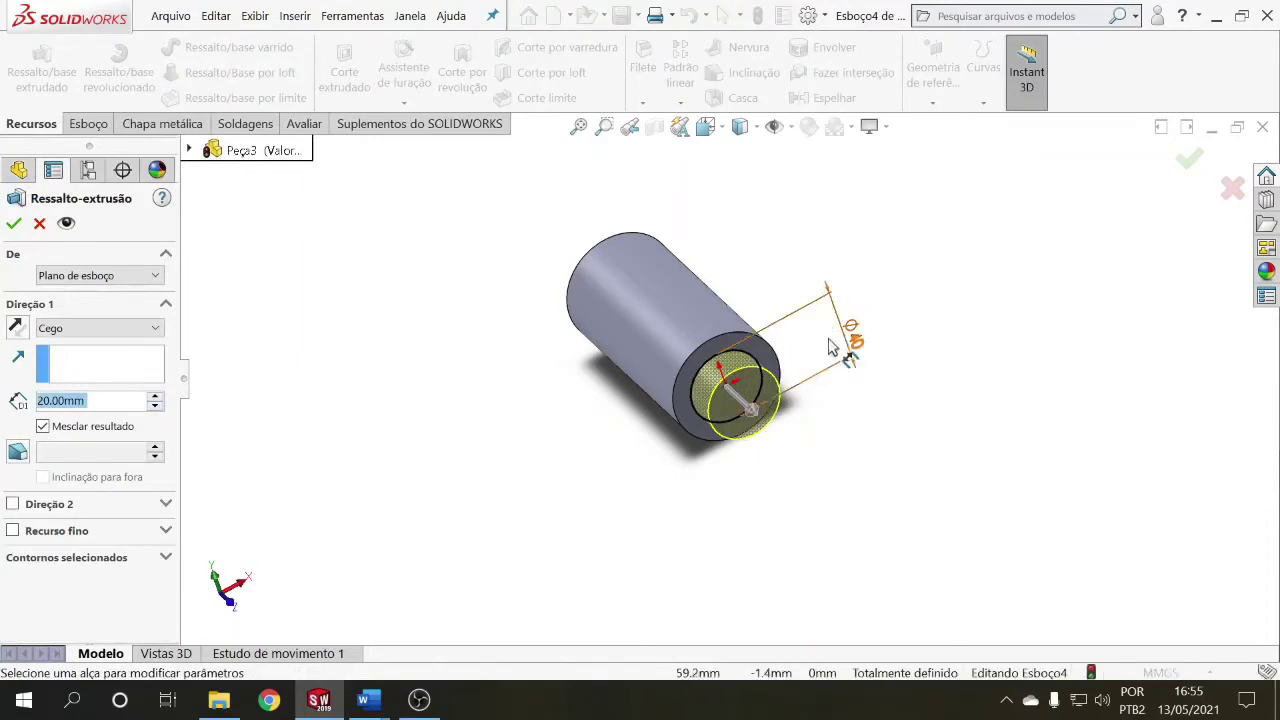
middle_drag(546, 449, 572, 430)
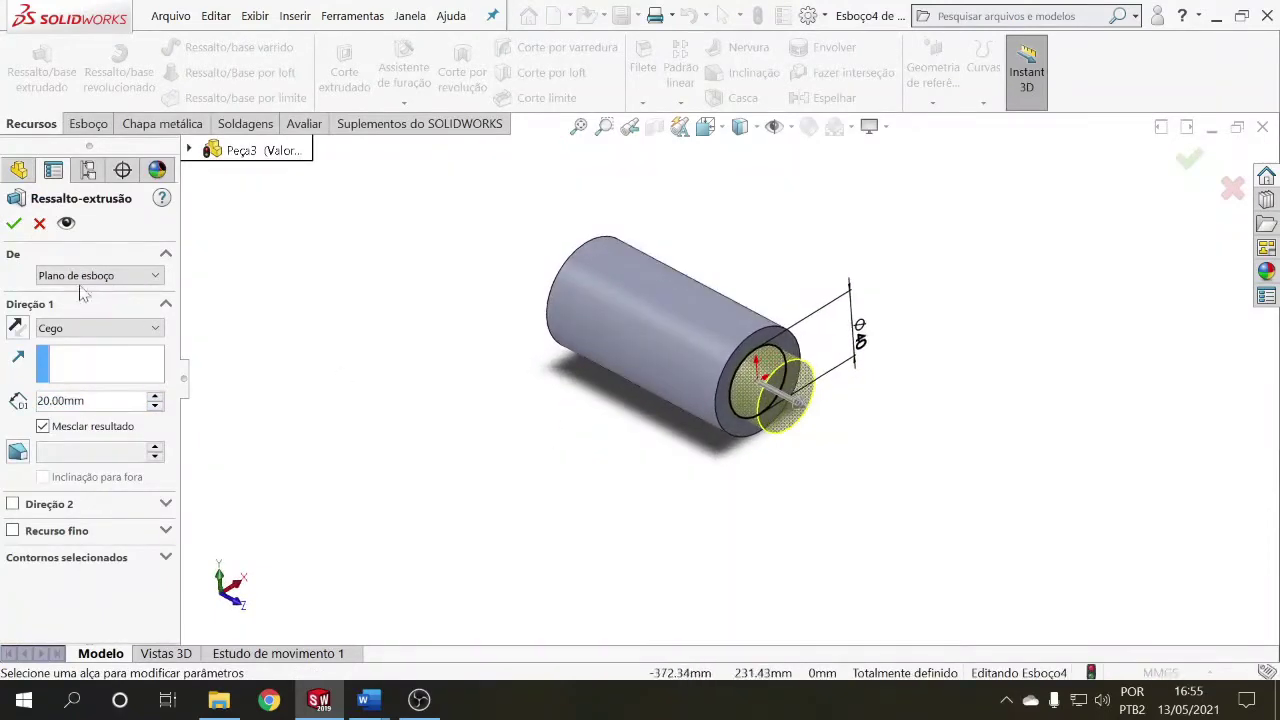
click(14, 224)
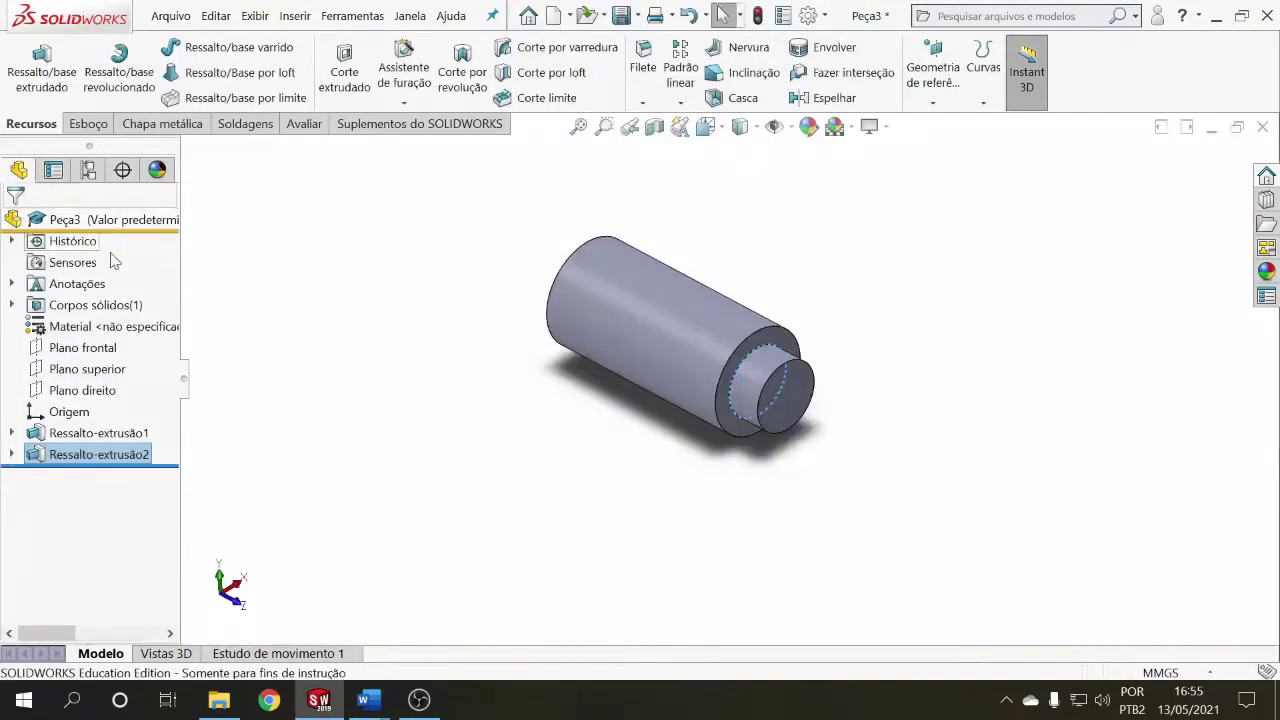
click(389, 330)
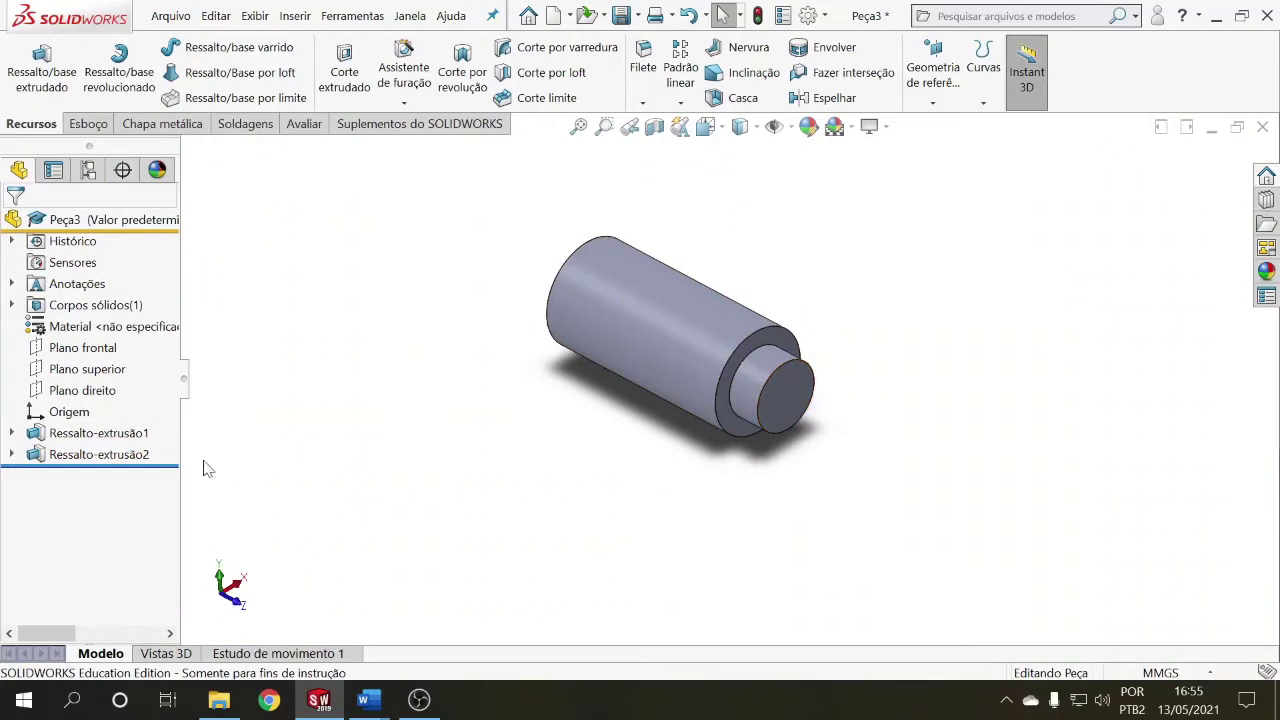
Step: Examine both extrusions, the smaller one's merge-result setting, and the part's solid body list
click(126, 433)
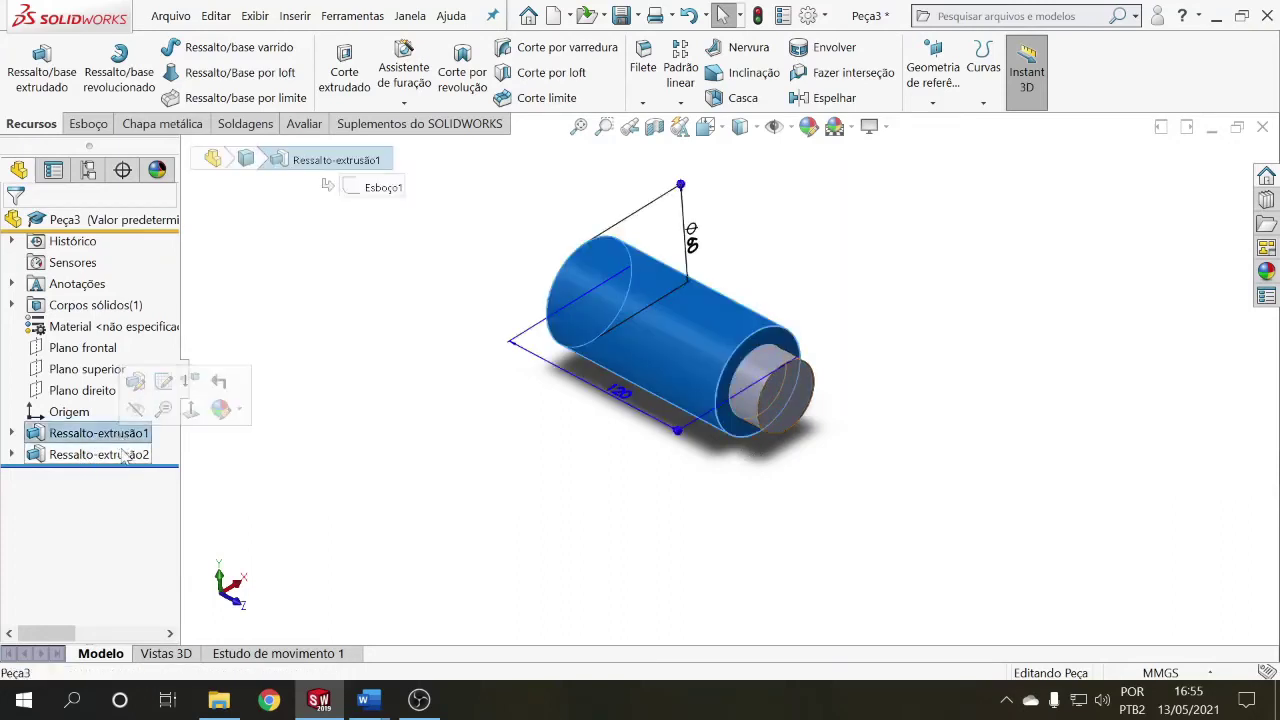
click(125, 455)
click(163, 484)
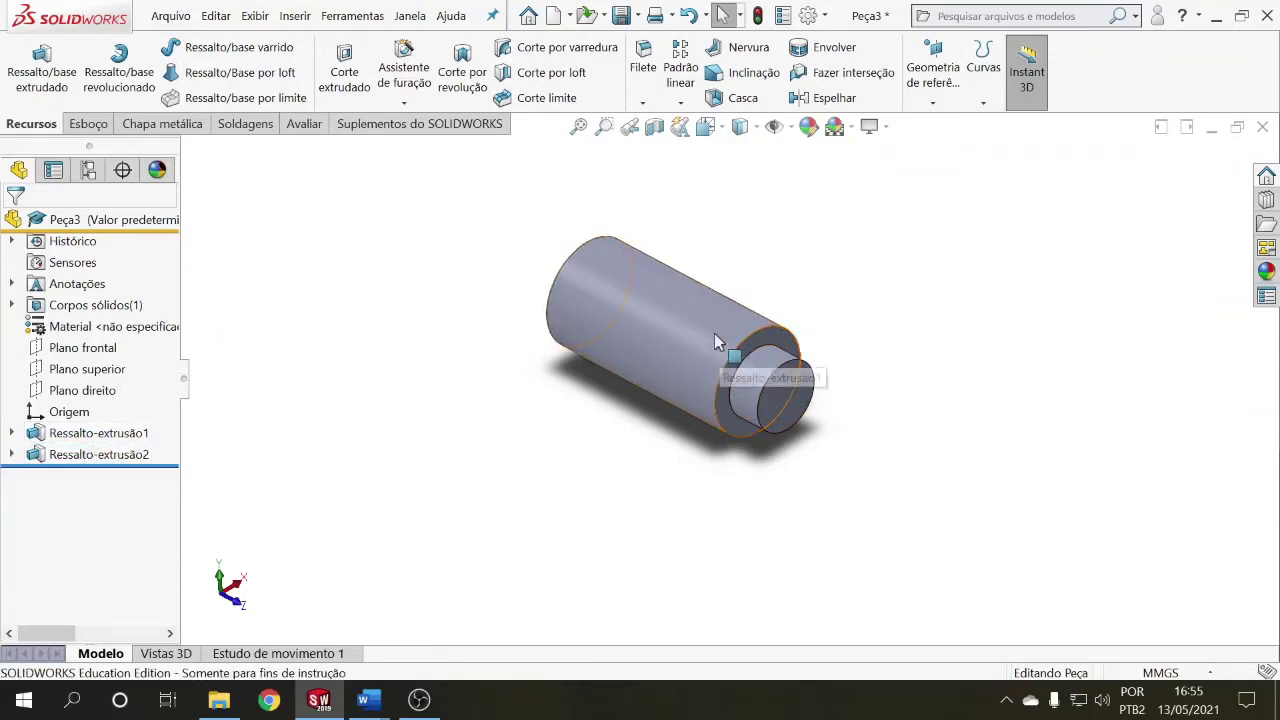
click(100, 455)
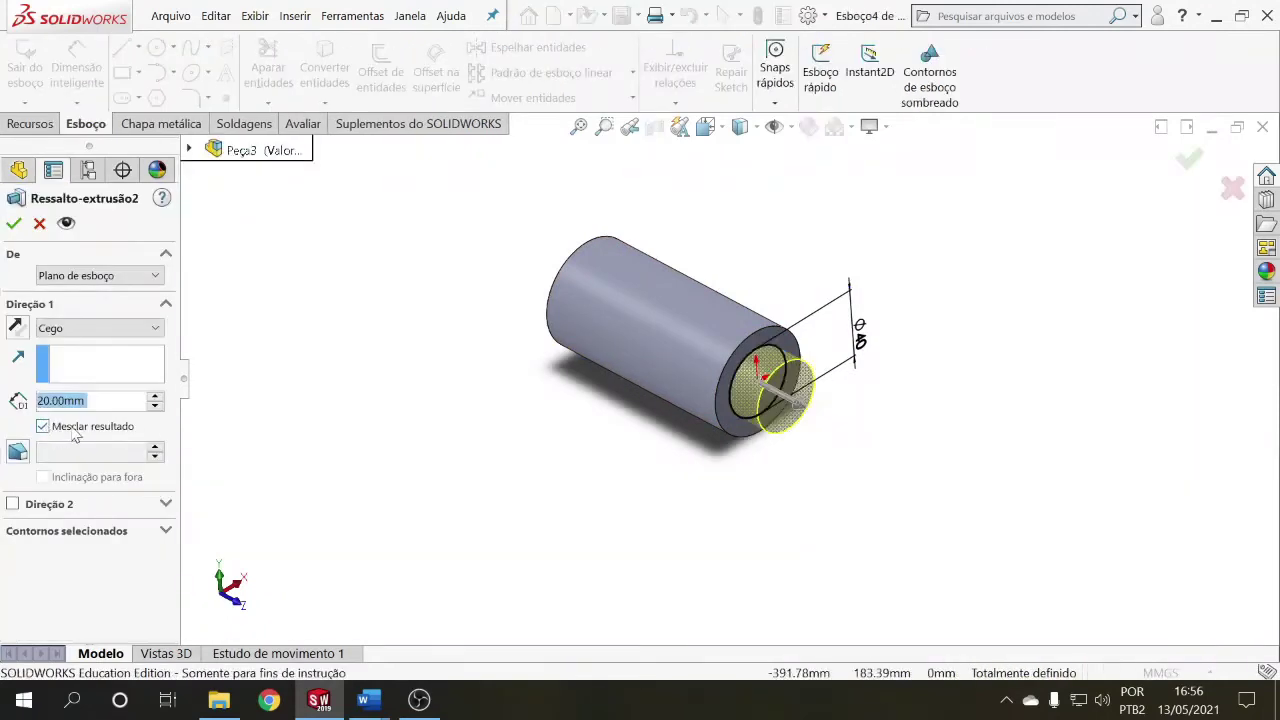
click(13, 224)
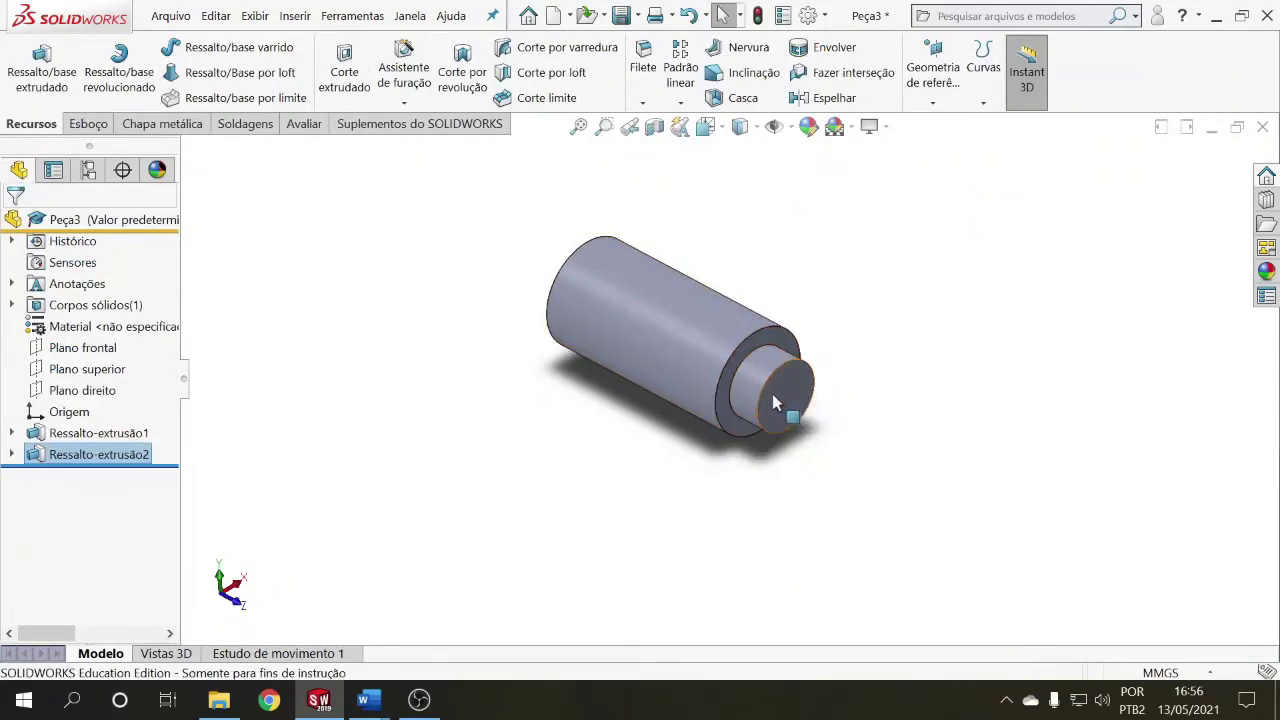
click(12, 306)
click(122, 328)
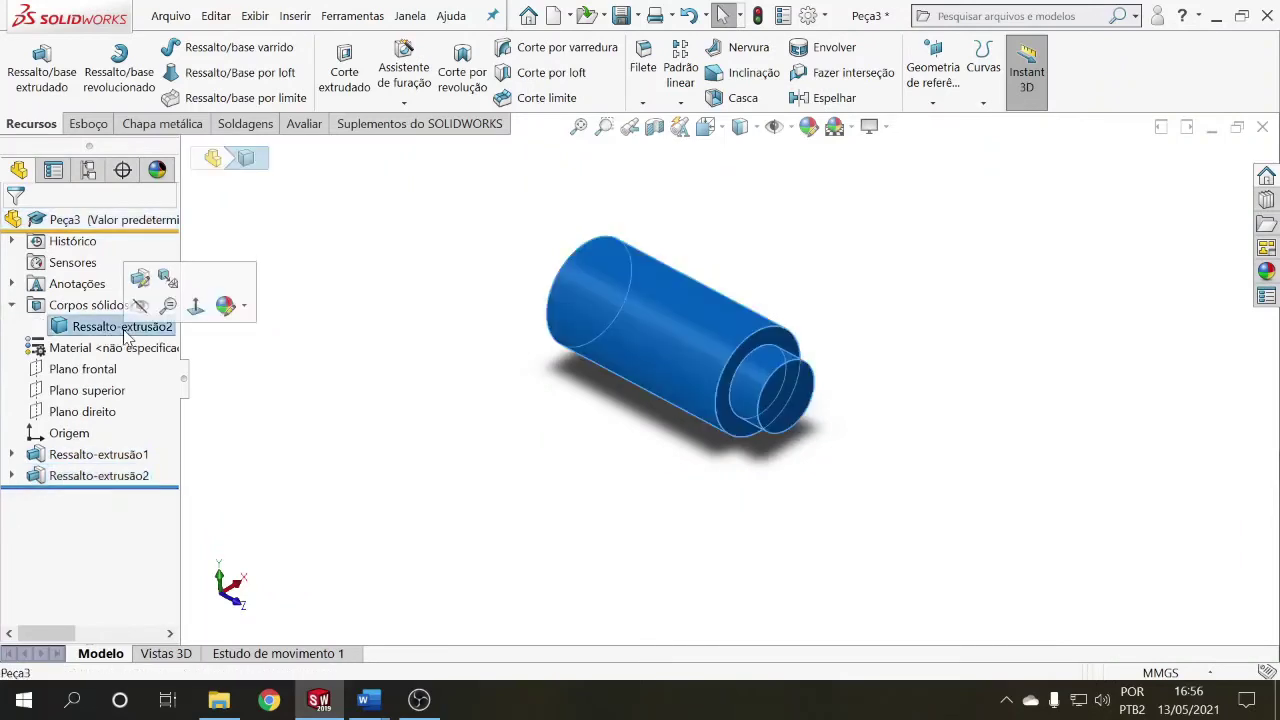
click(12, 305)
click(410, 350)
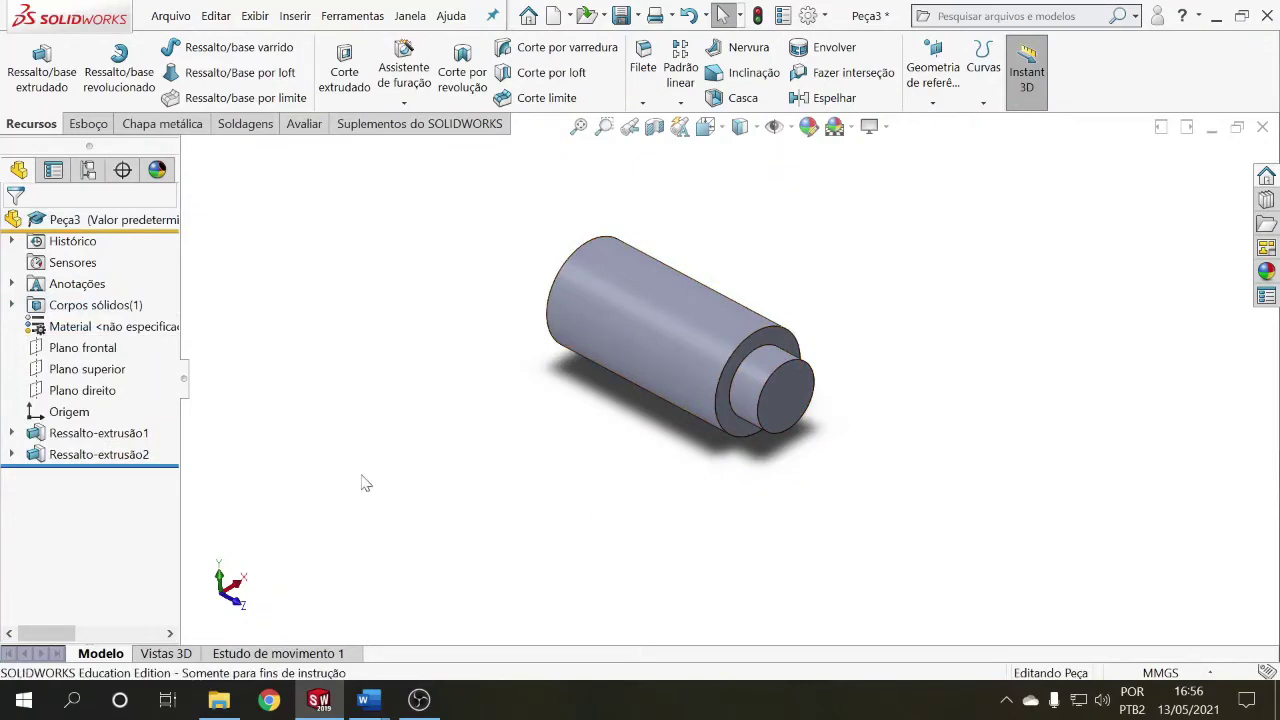
Step: Inspect which portion of the part each extrusion forms and which sketch with its dimension each one is based on
click(117, 433)
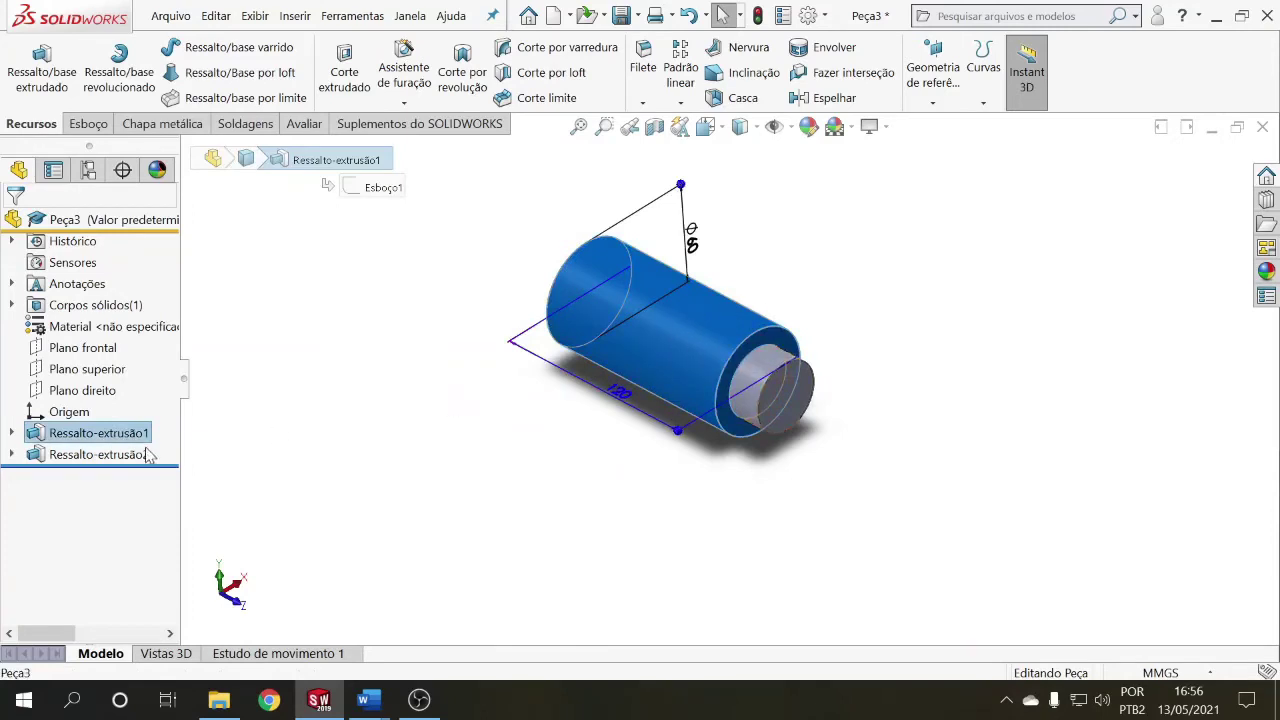
click(133, 455)
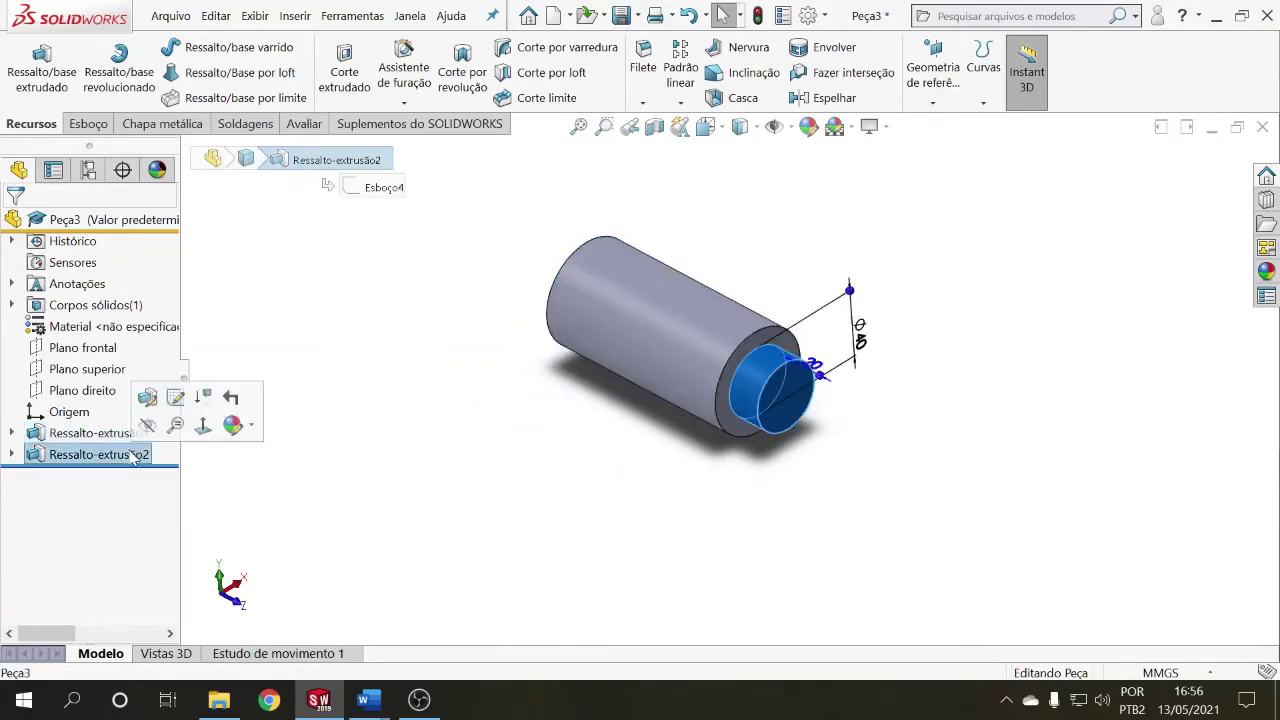
click(288, 482)
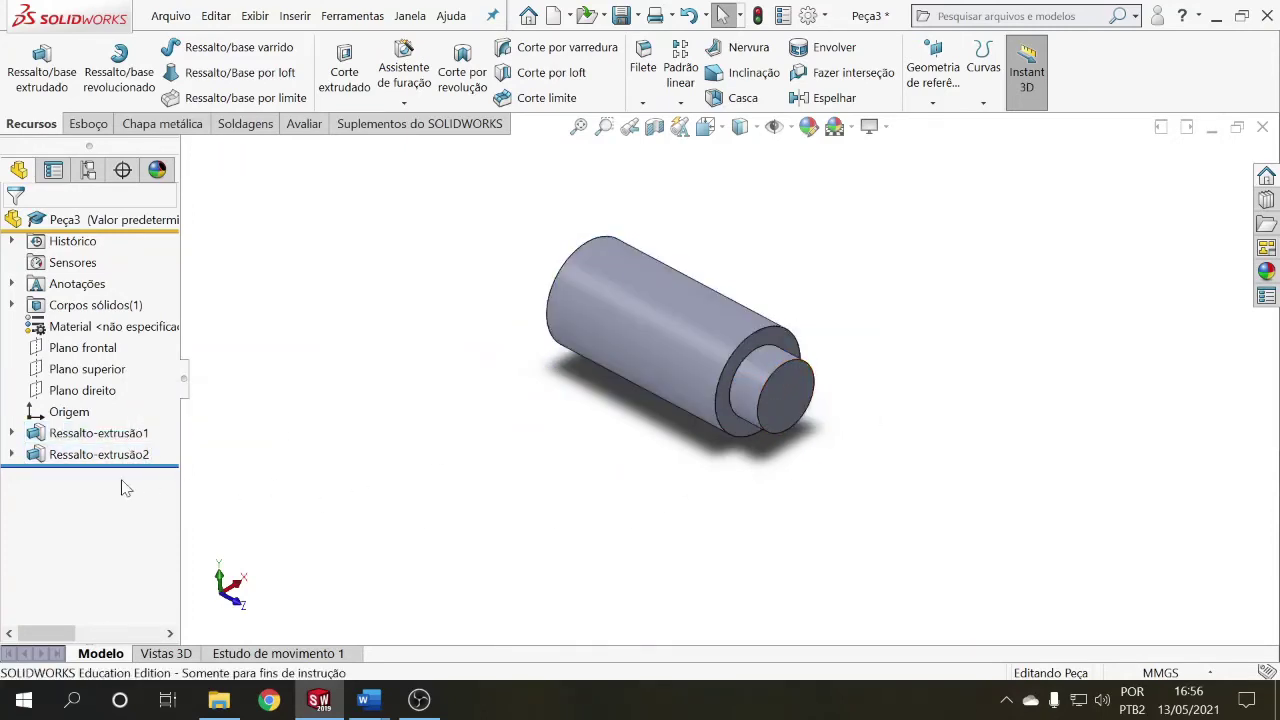
click(60, 461)
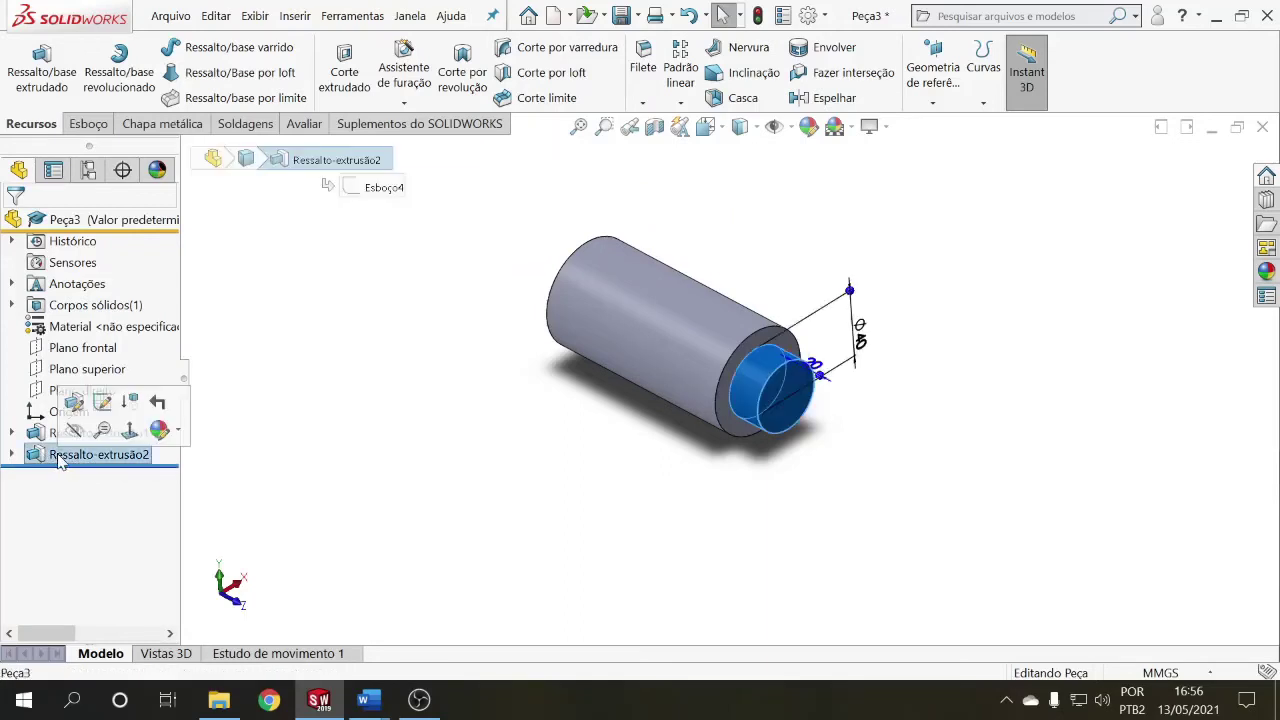
click(288, 488)
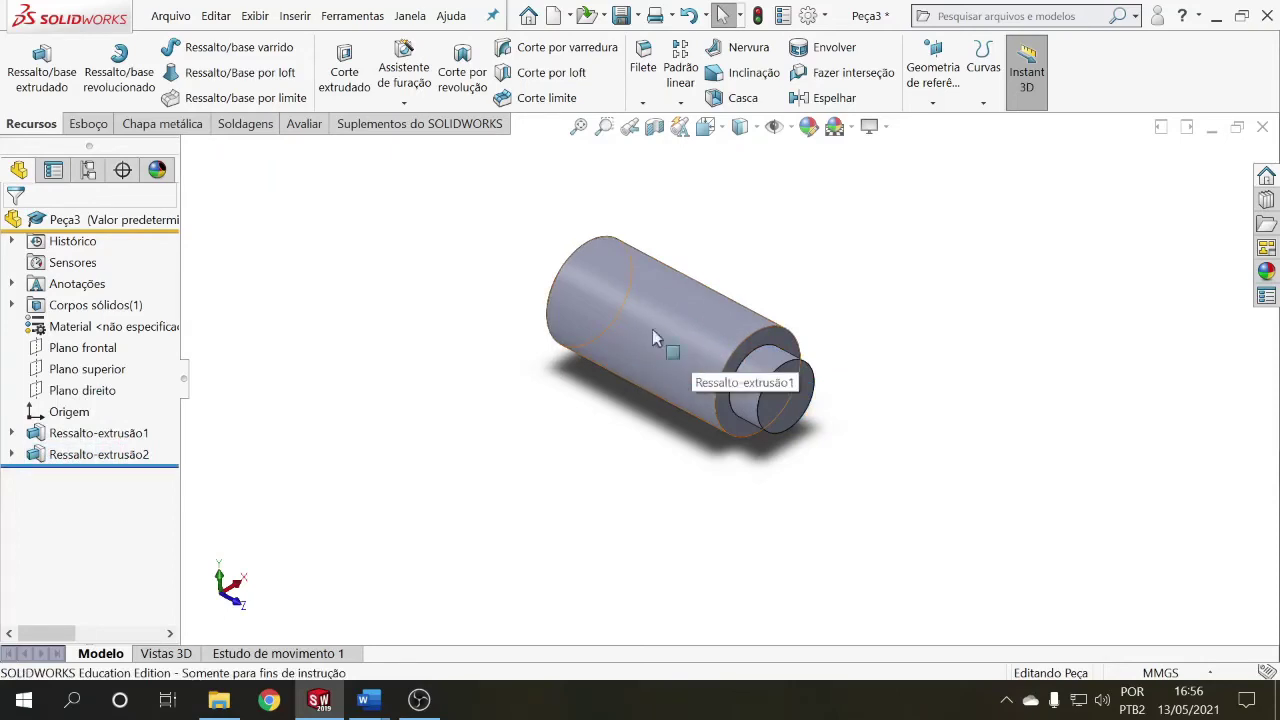
click(100, 433)
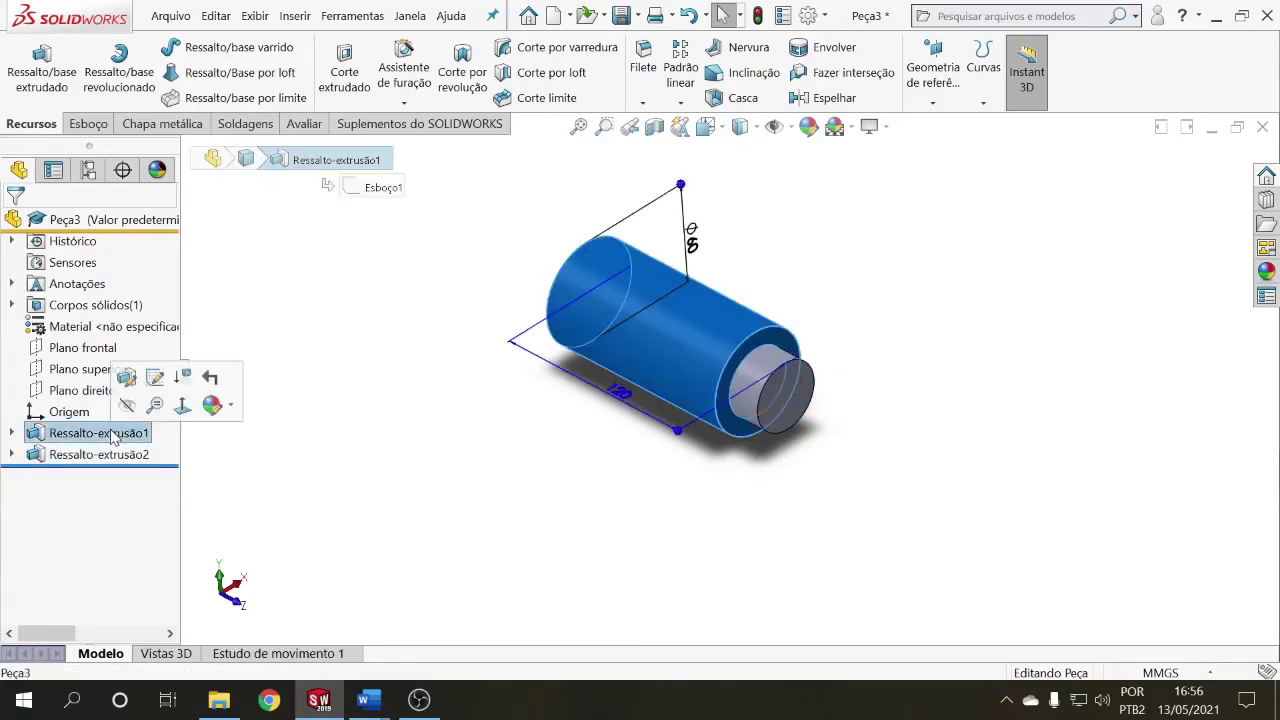
click(277, 460)
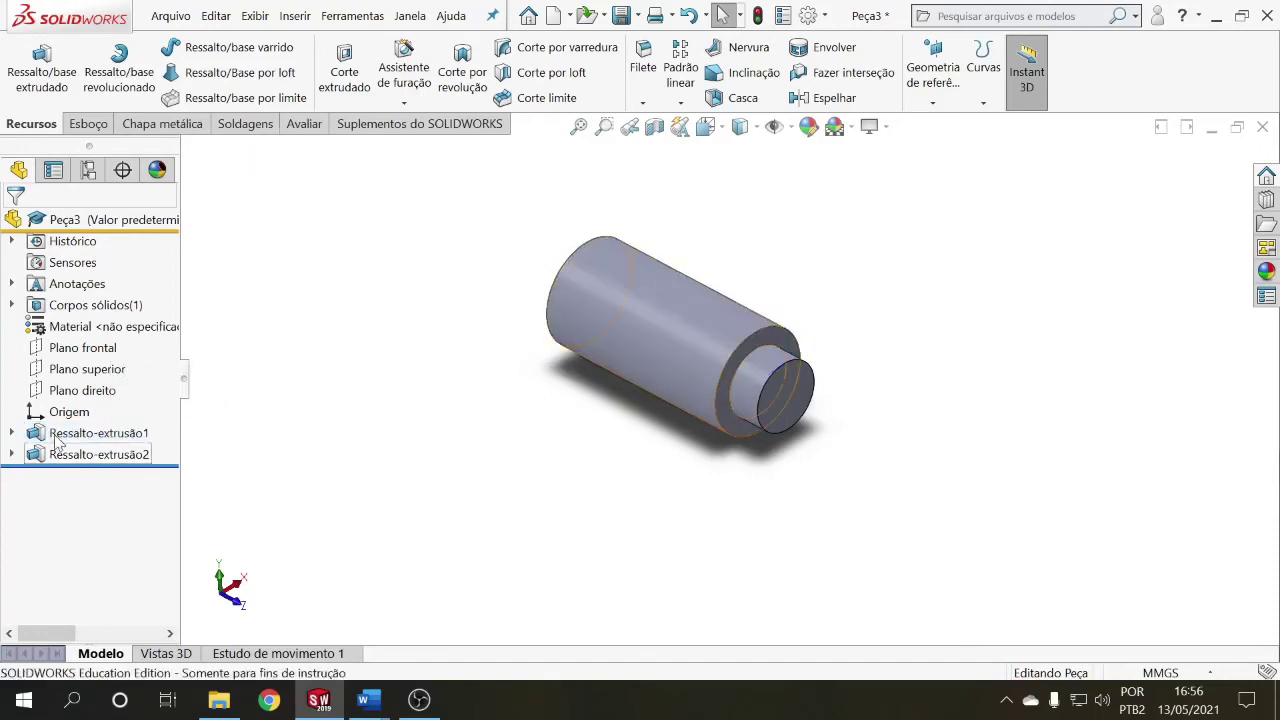
click(11, 433)
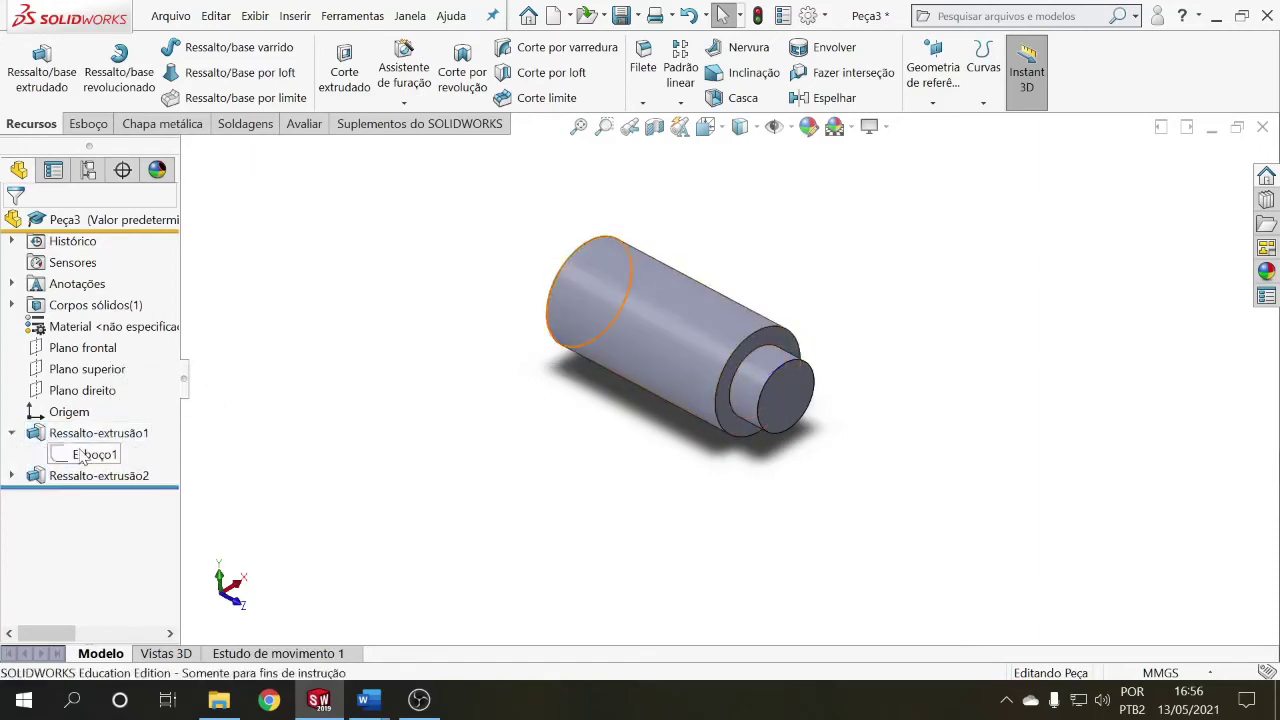
click(90, 454)
click(11, 476)
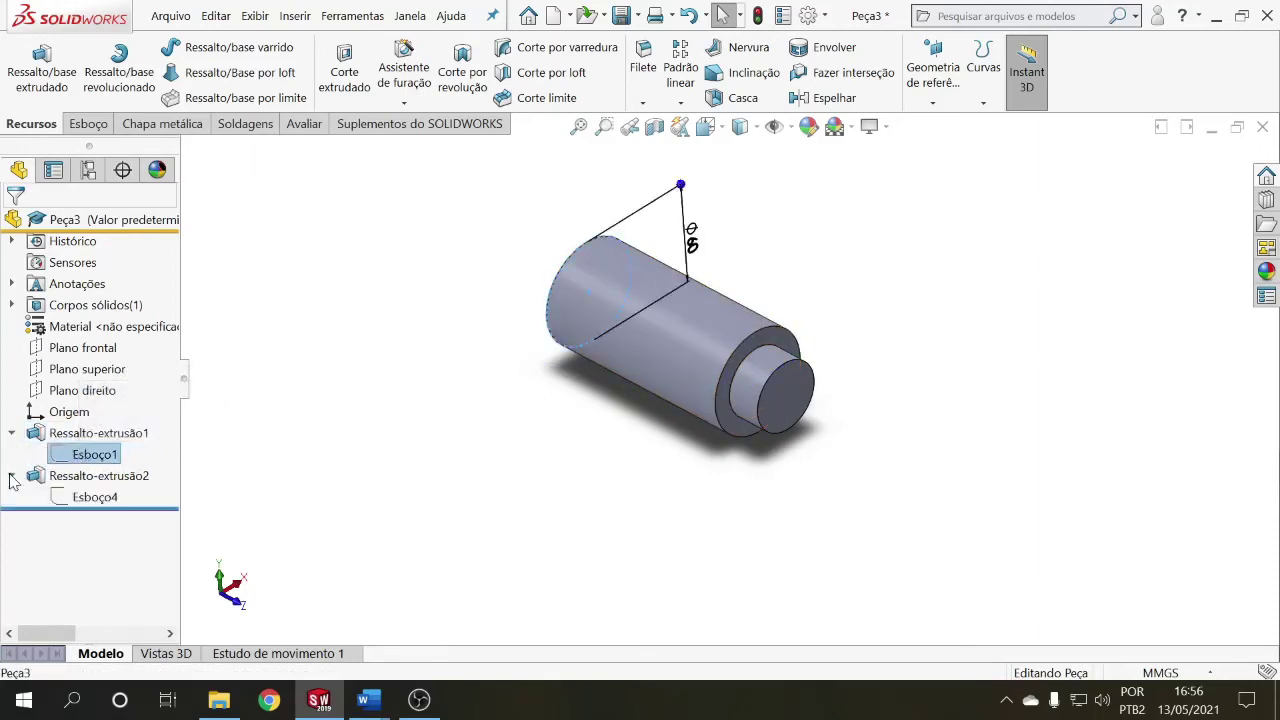
click(86, 500)
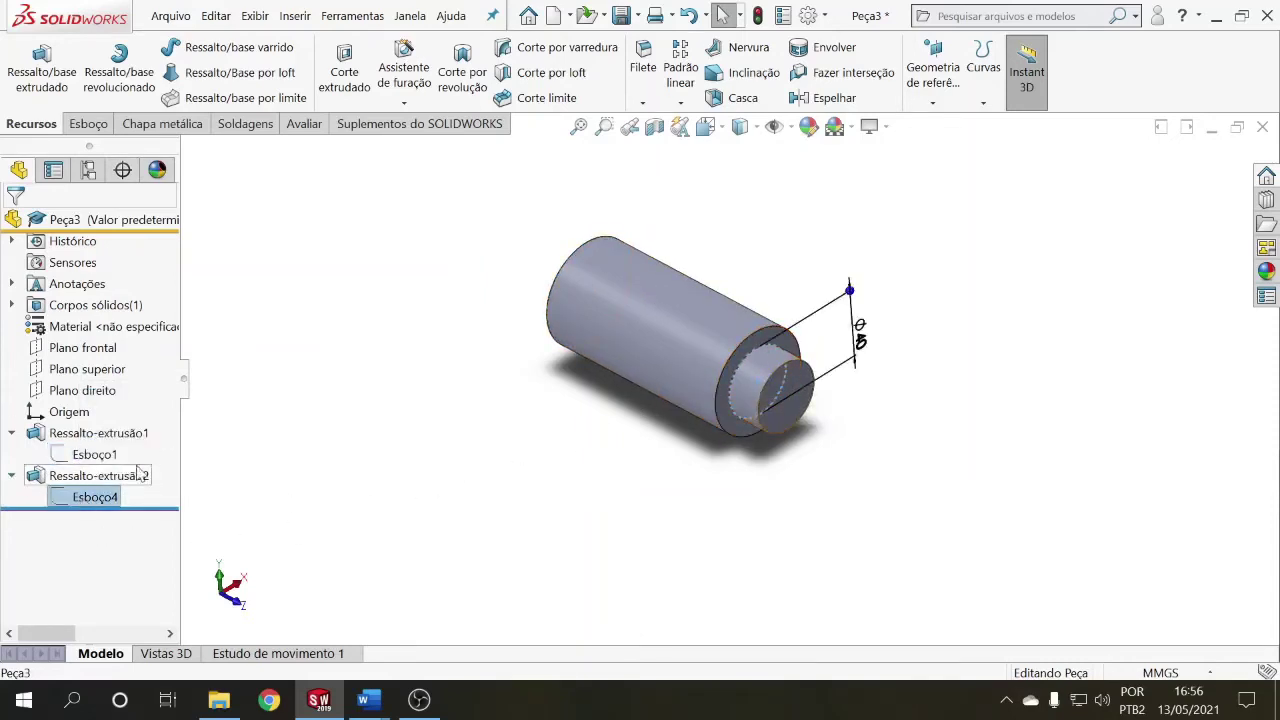
click(11, 433)
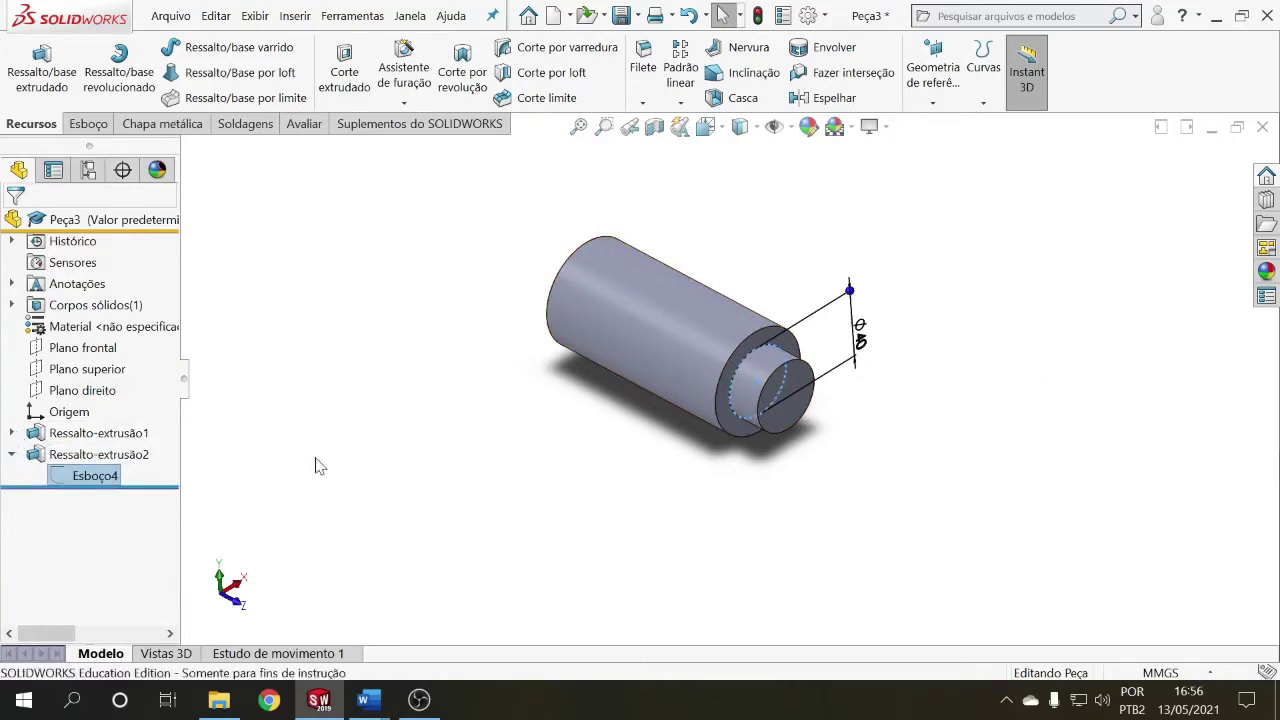
Step: Examine the shaft's flat faces: the cylinder's rear end, the annular shoulder and the boss's end face
click(11, 455)
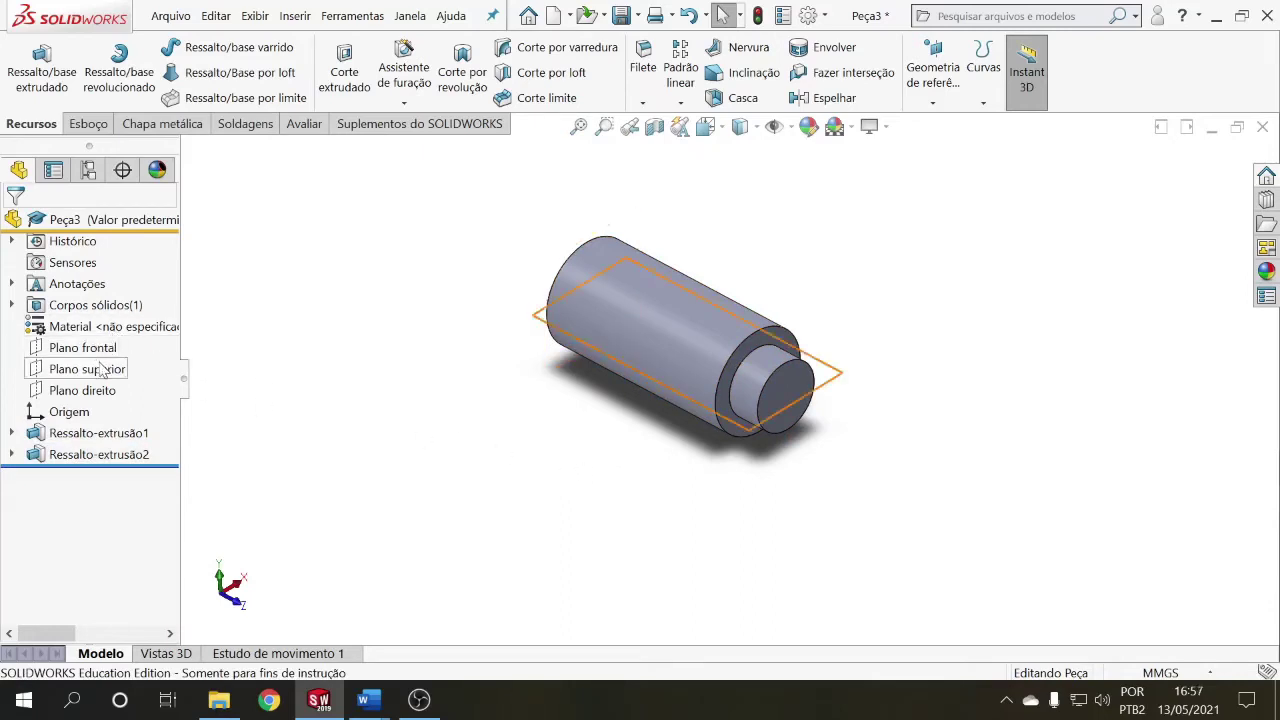
middle_drag(405, 432, 555, 392)
click(605, 276)
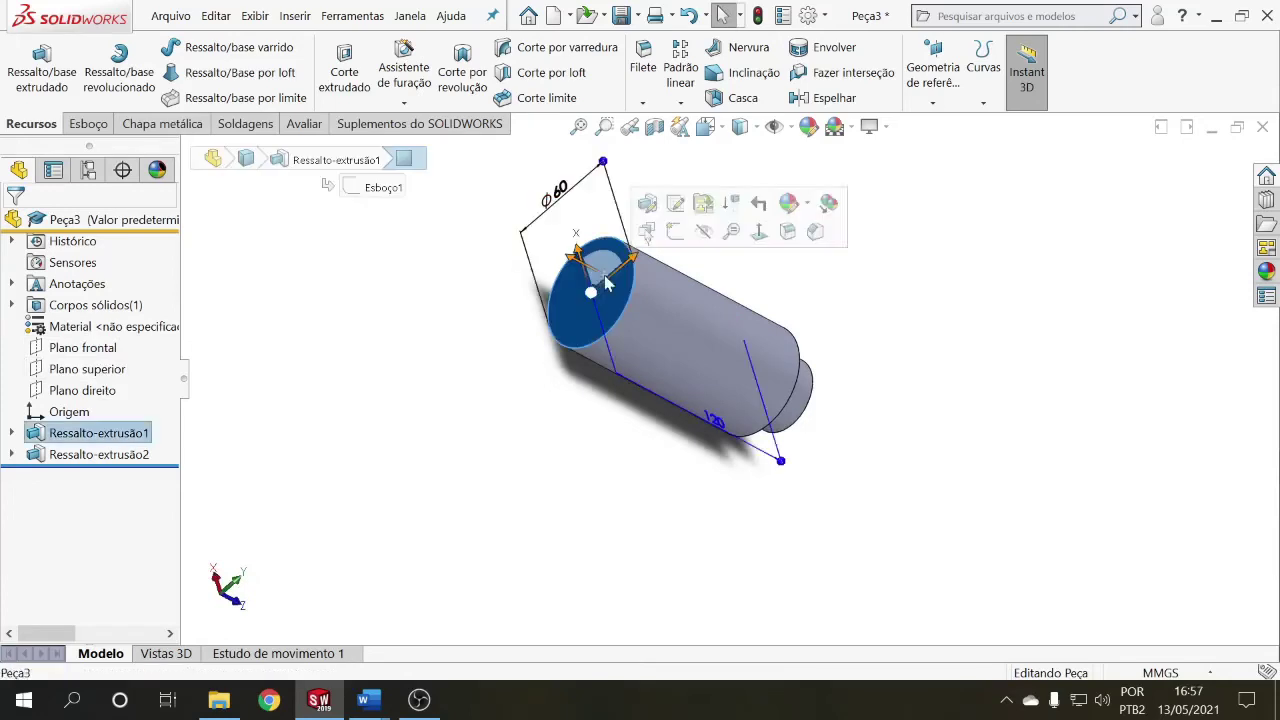
click(566, 457)
middle_drag(566, 457, 649, 341)
click(750, 336)
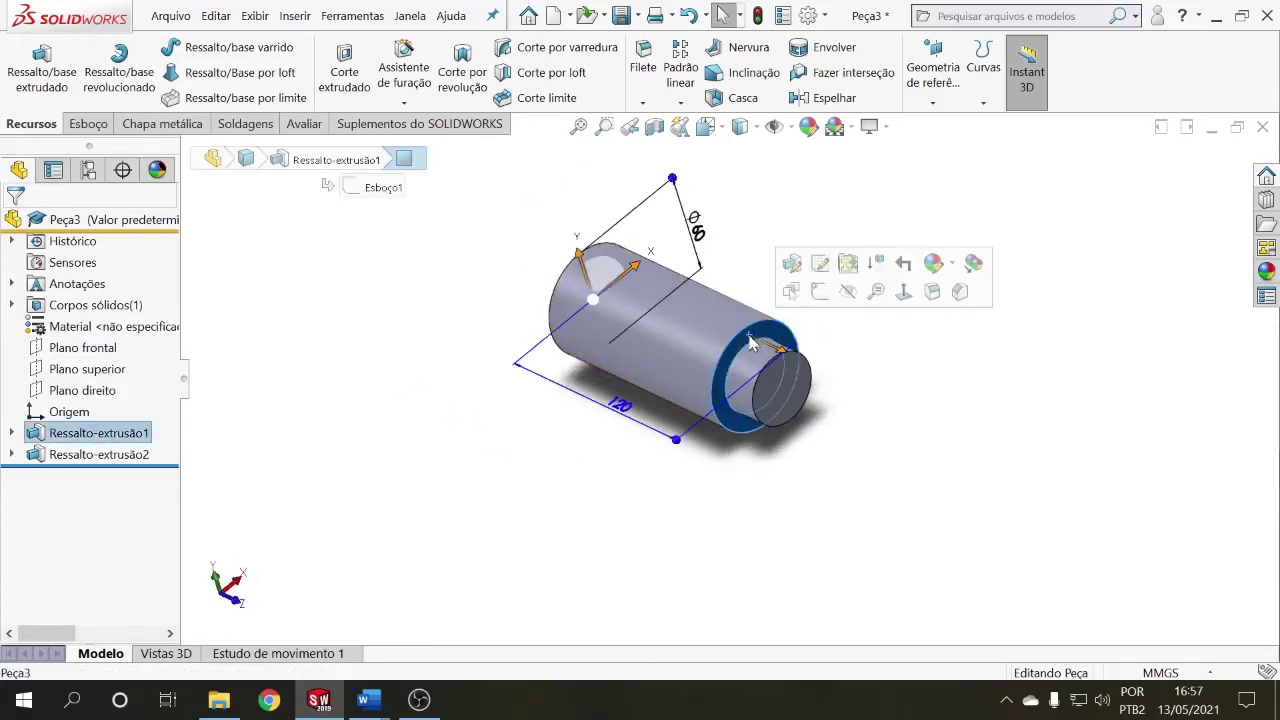
click(561, 483)
click(782, 384)
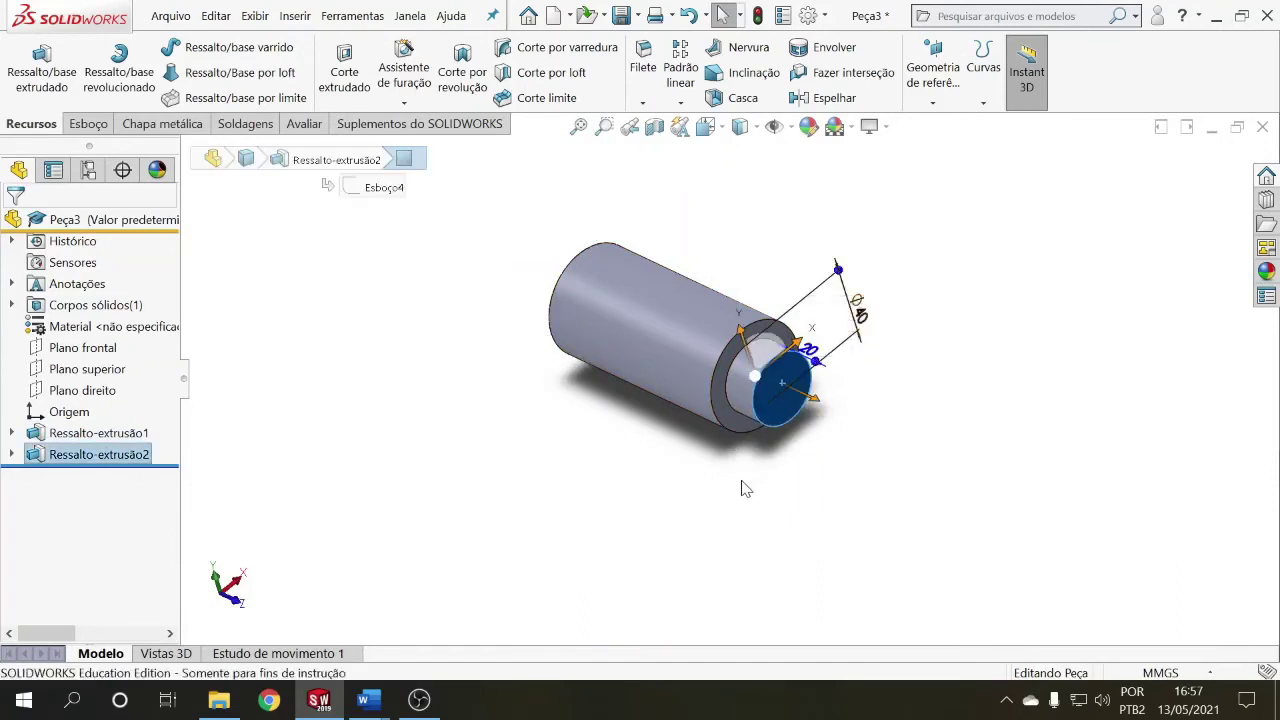
click(650, 472)
middle_drag(650, 472, 645, 503)
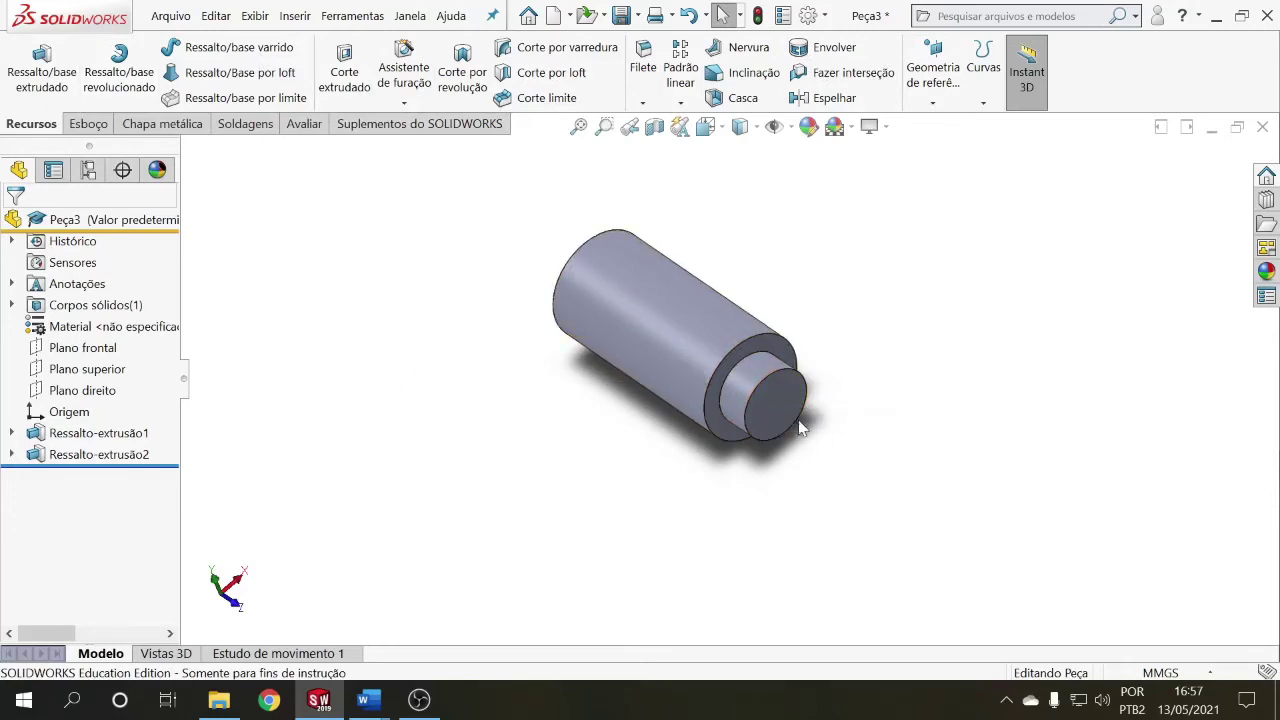
Step: Sketch a circle about 22.5 mm in diameter on the boss's end face, centered on the shaft axis
click(88, 124)
click(157, 50)
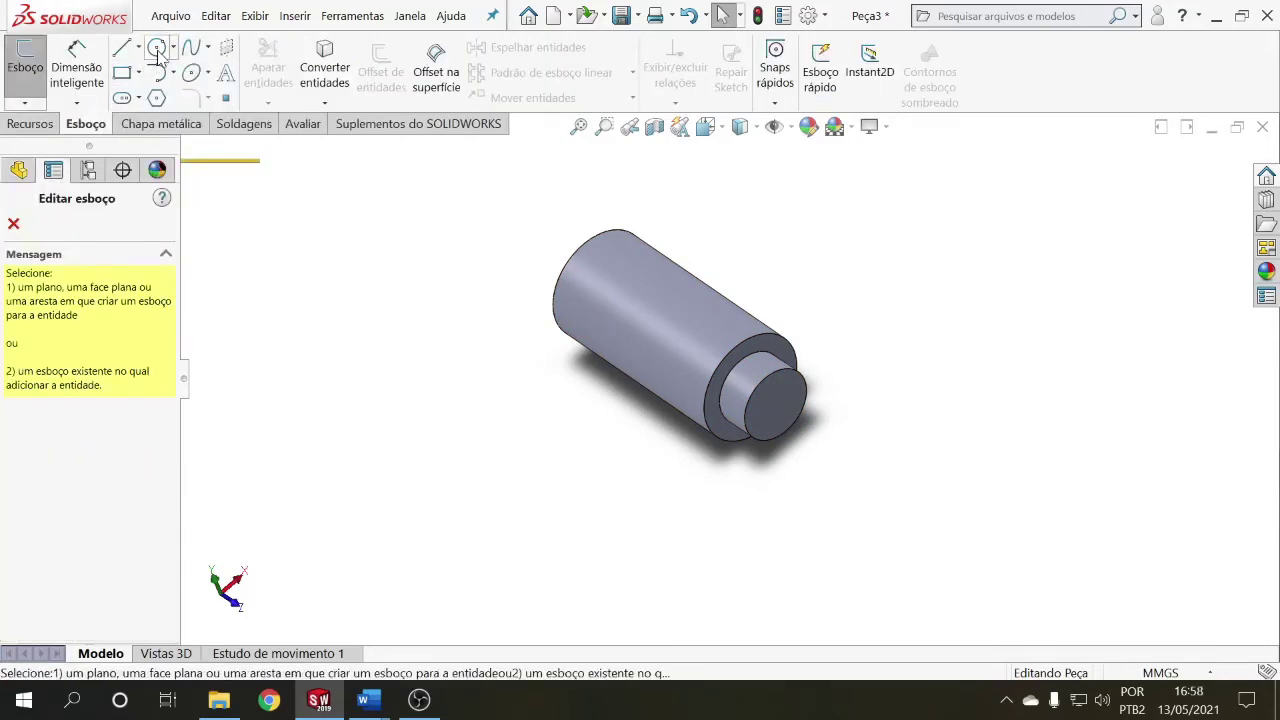
click(788, 392)
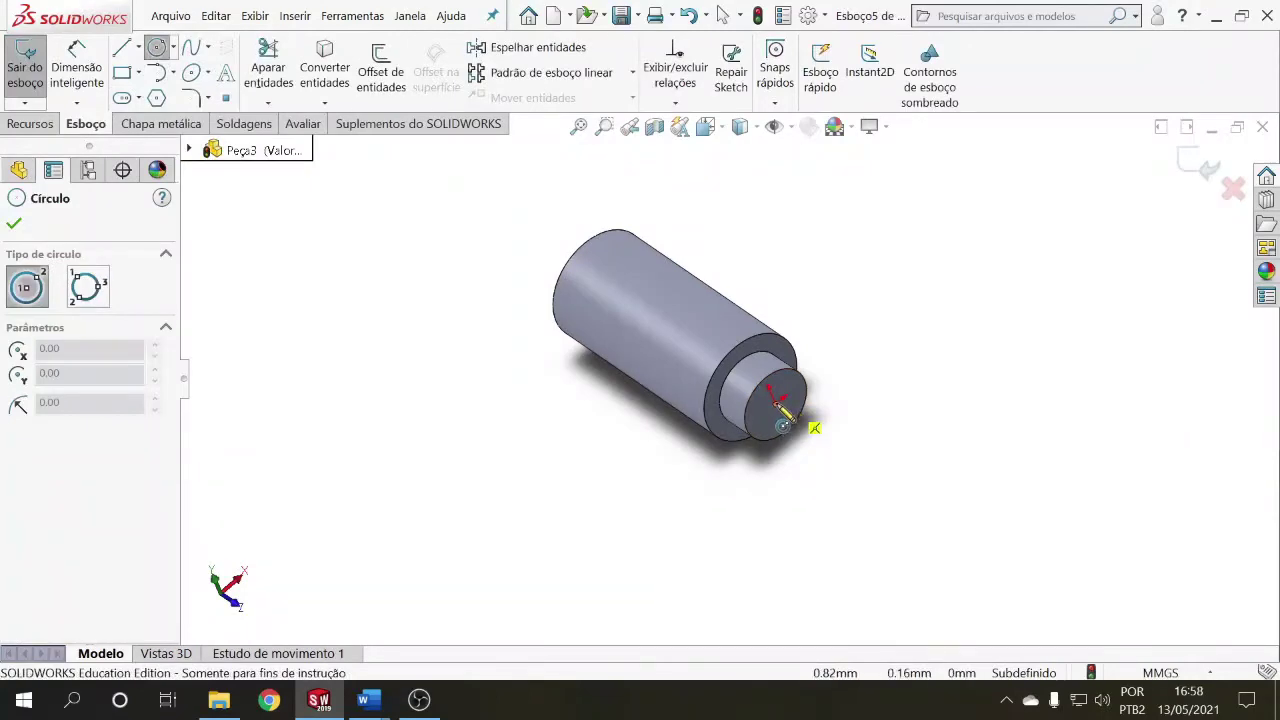
click(776, 403)
click(781, 426)
key(Escape)
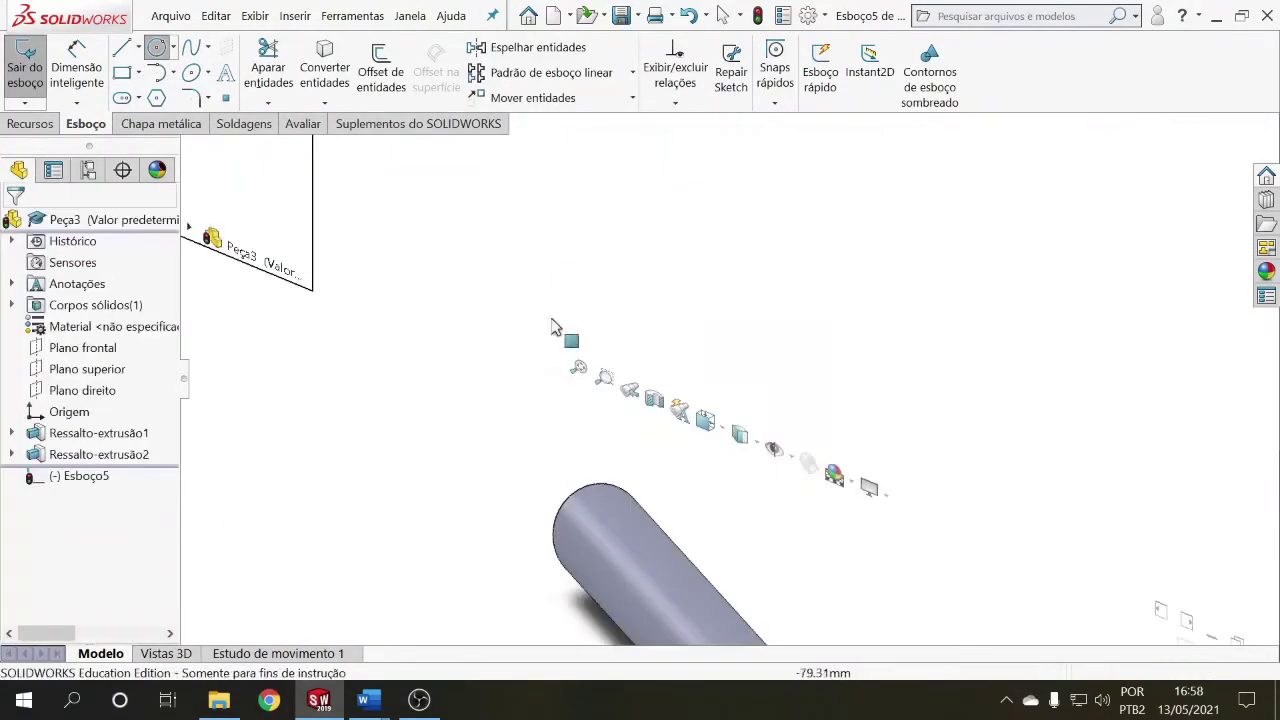
Step: Dimension the diameter of the circle on the boss's end face and set it to 15 mm
click(78, 62)
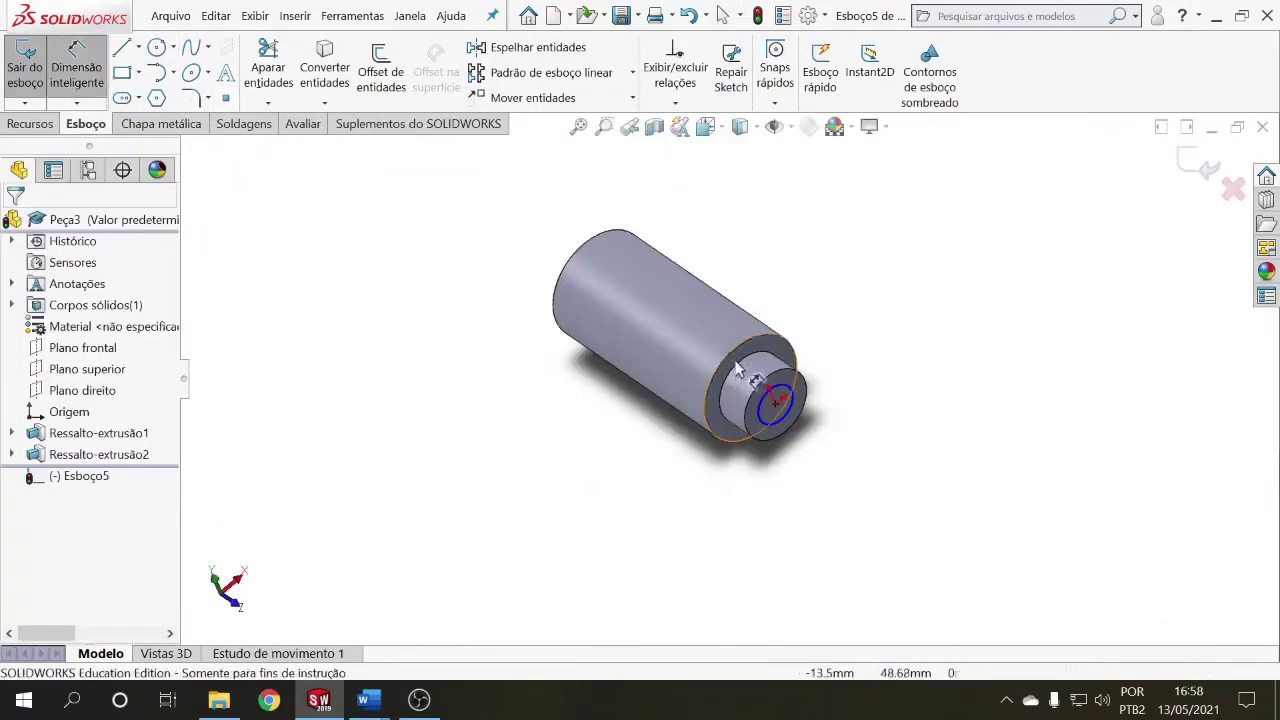
click(791, 393)
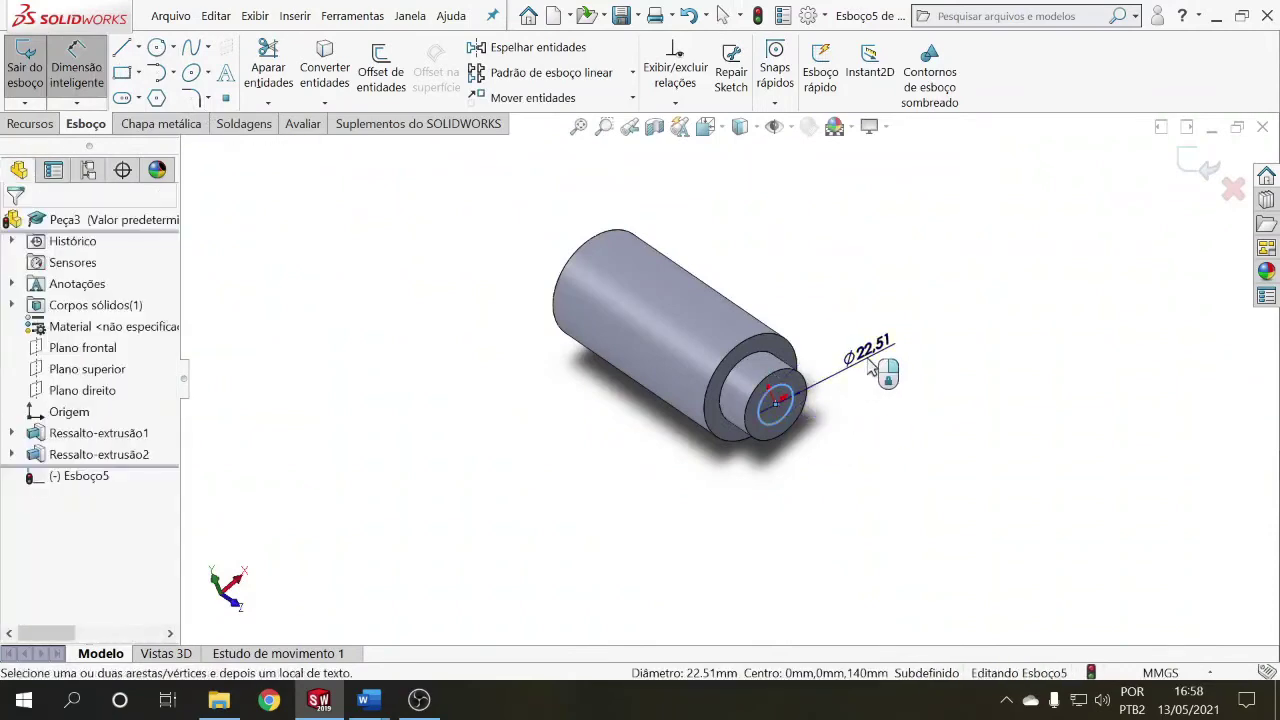
click(866, 368)
text(15)
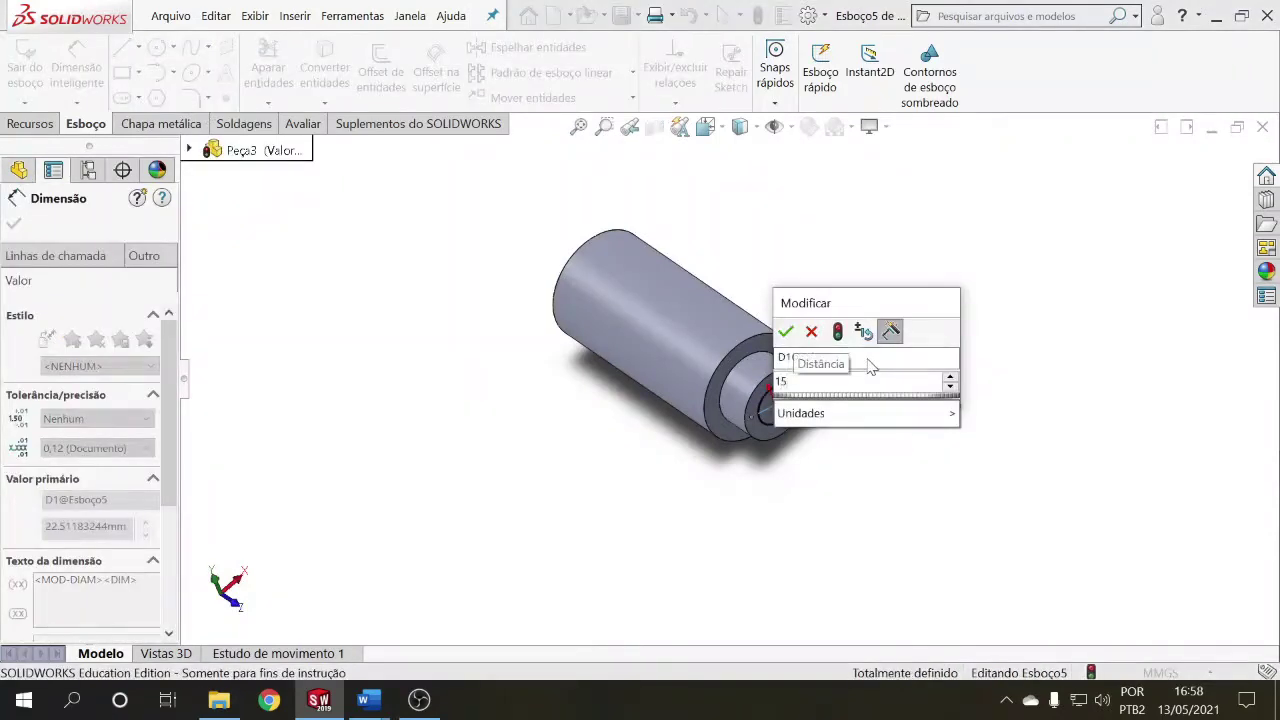
key(Return)
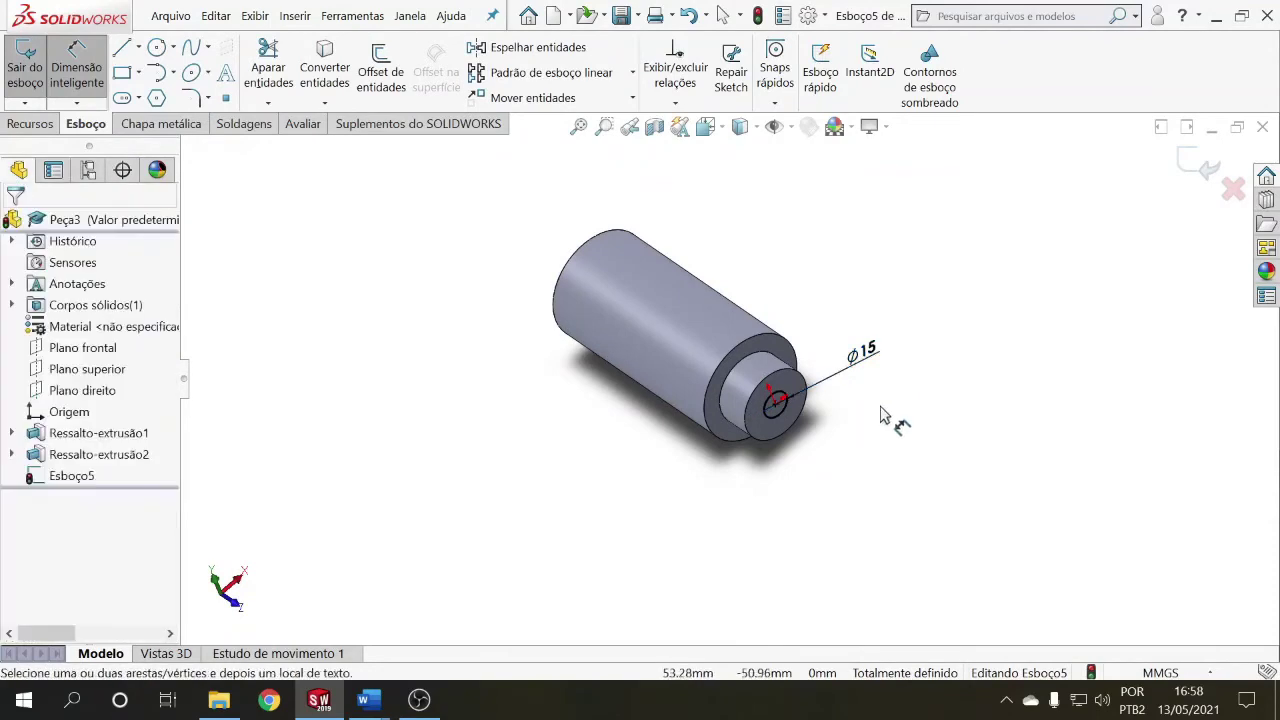
Step: Extrude-cut the 15 mm circle through the whole shaft with the Passante (through all) end condition
click(48, 125)
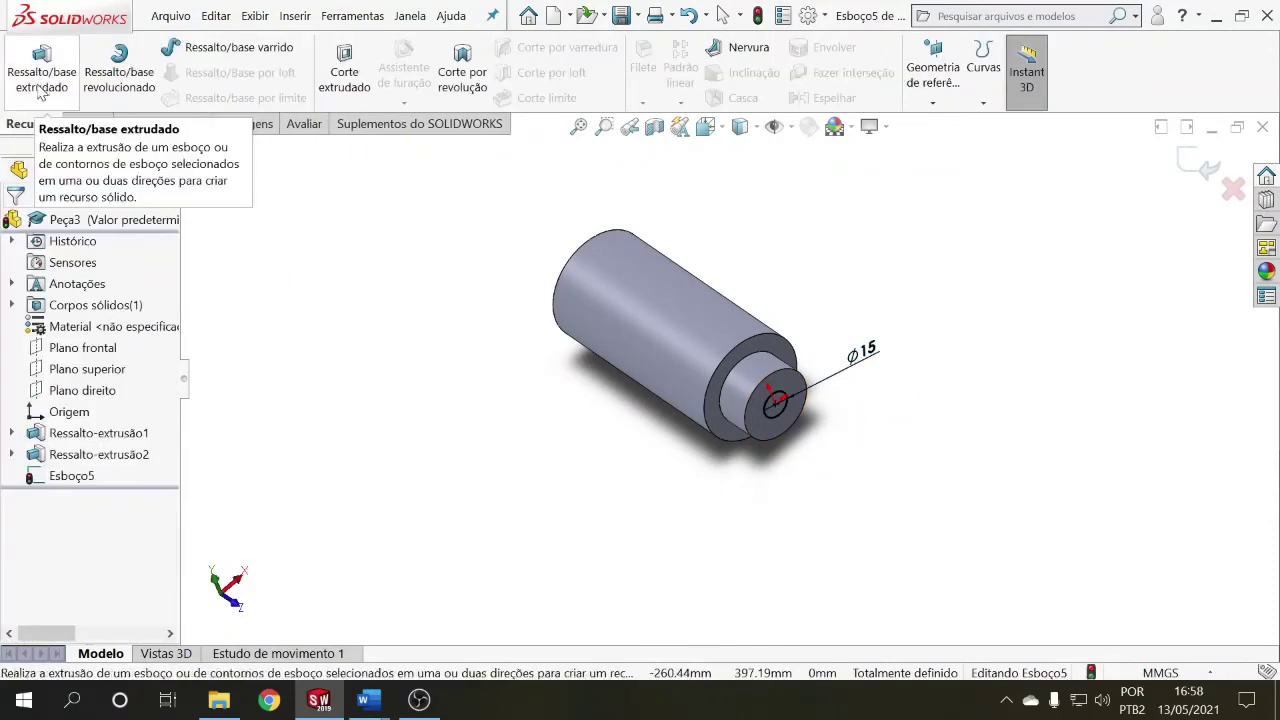
click(350, 88)
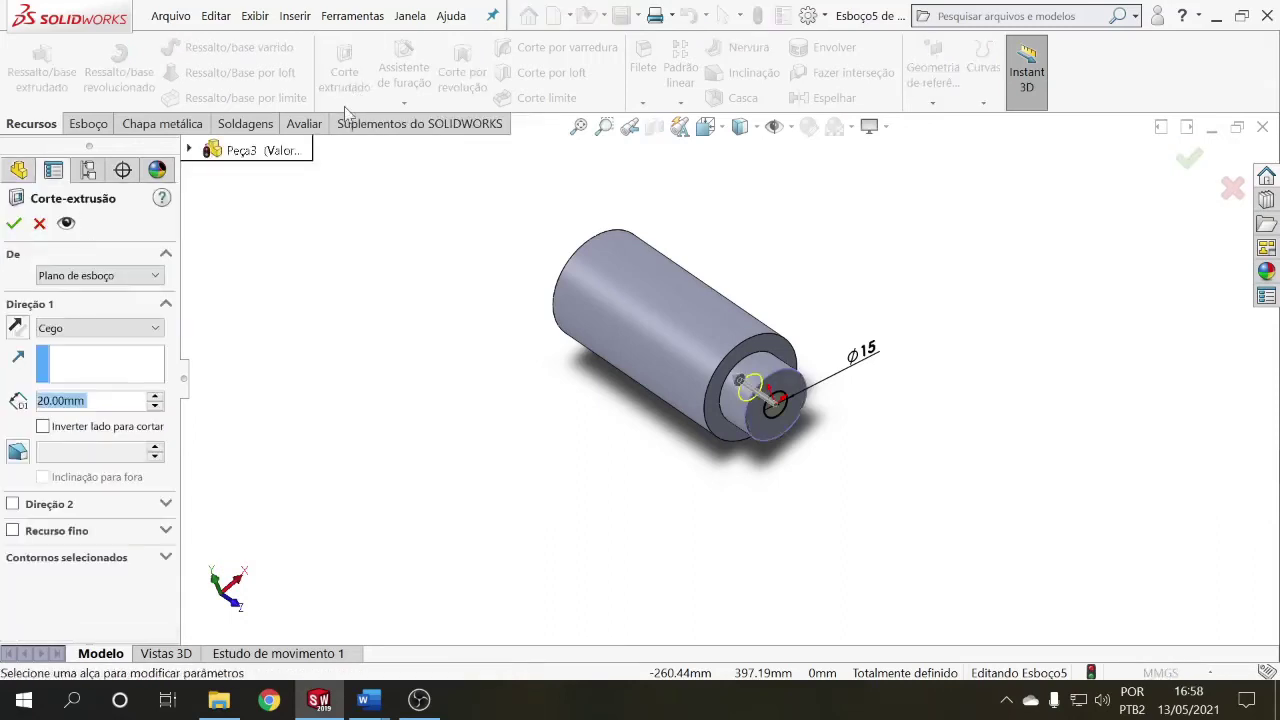
click(100, 328)
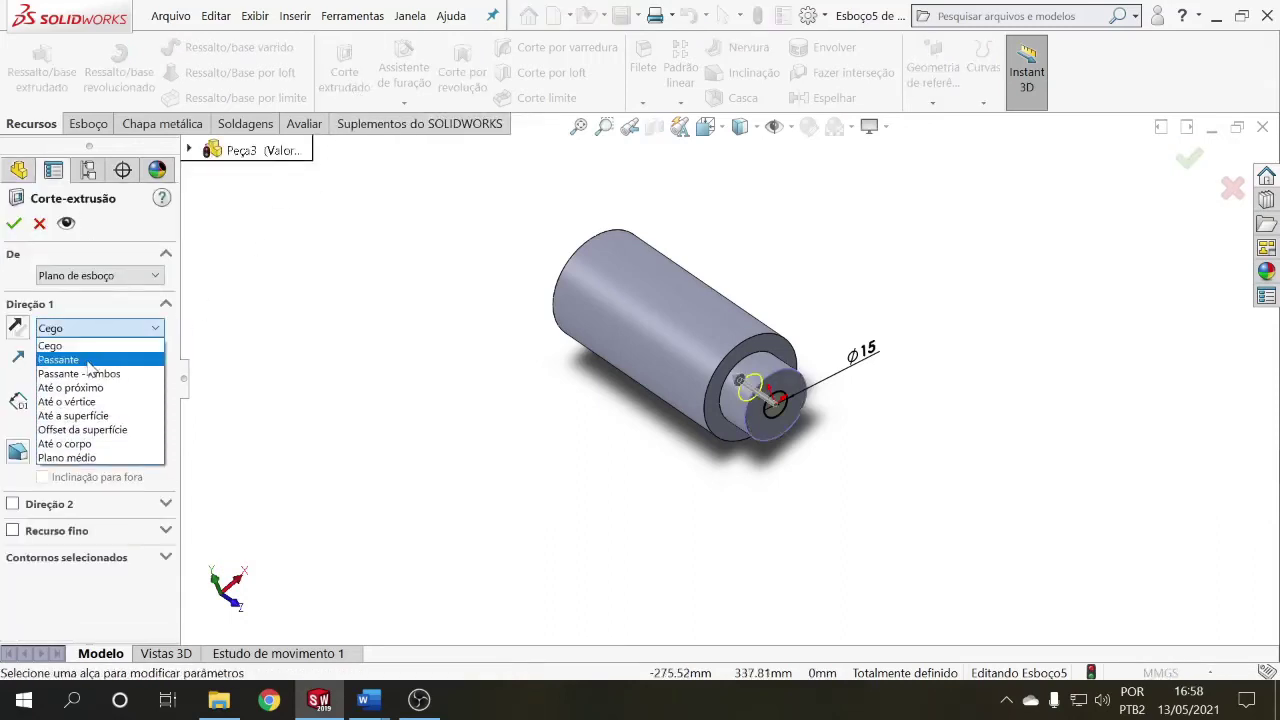
click(90, 360)
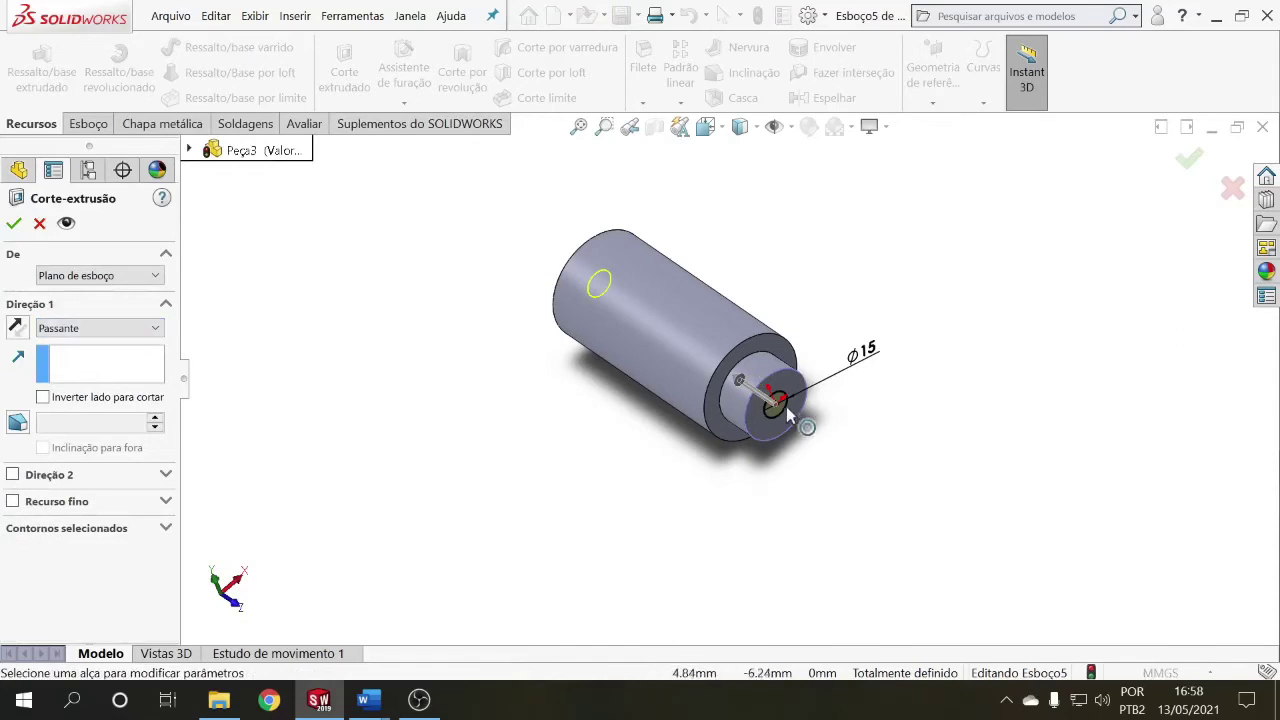
click(13, 228)
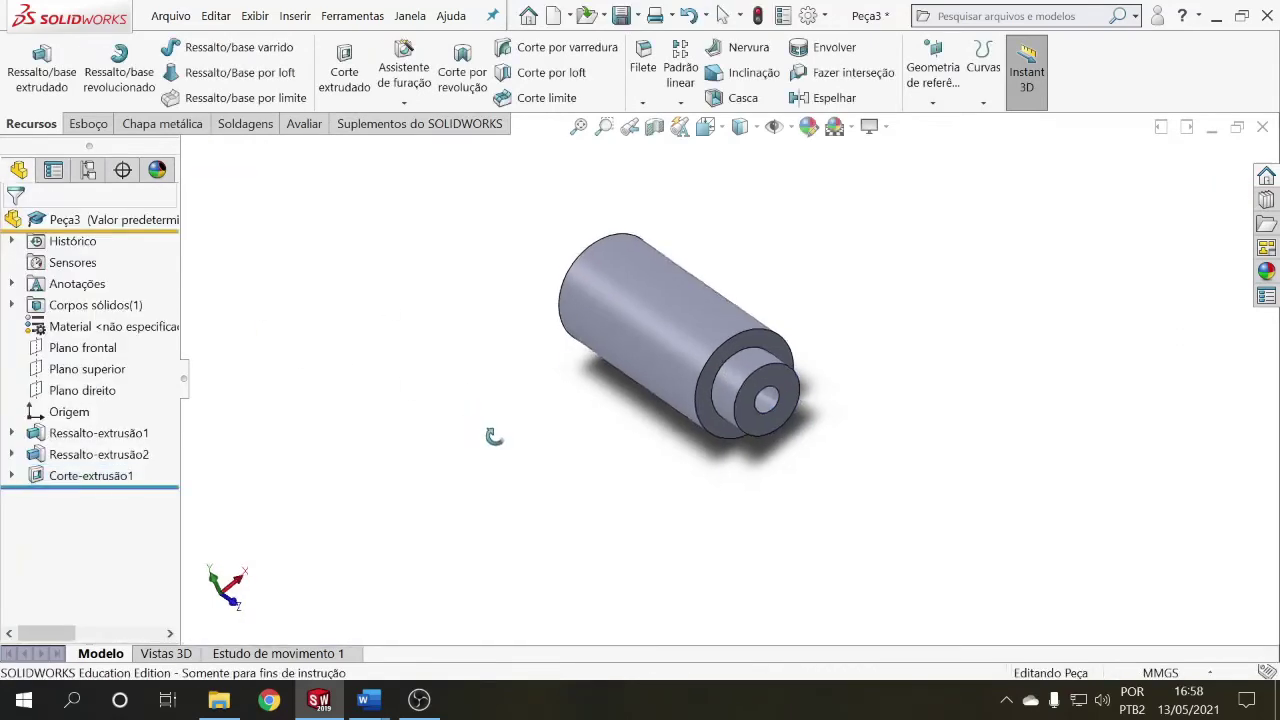
Step: Inspect which portion of the shaft the hole cut and each of the two extrusions produce
middle_drag(494, 437, 430, 448)
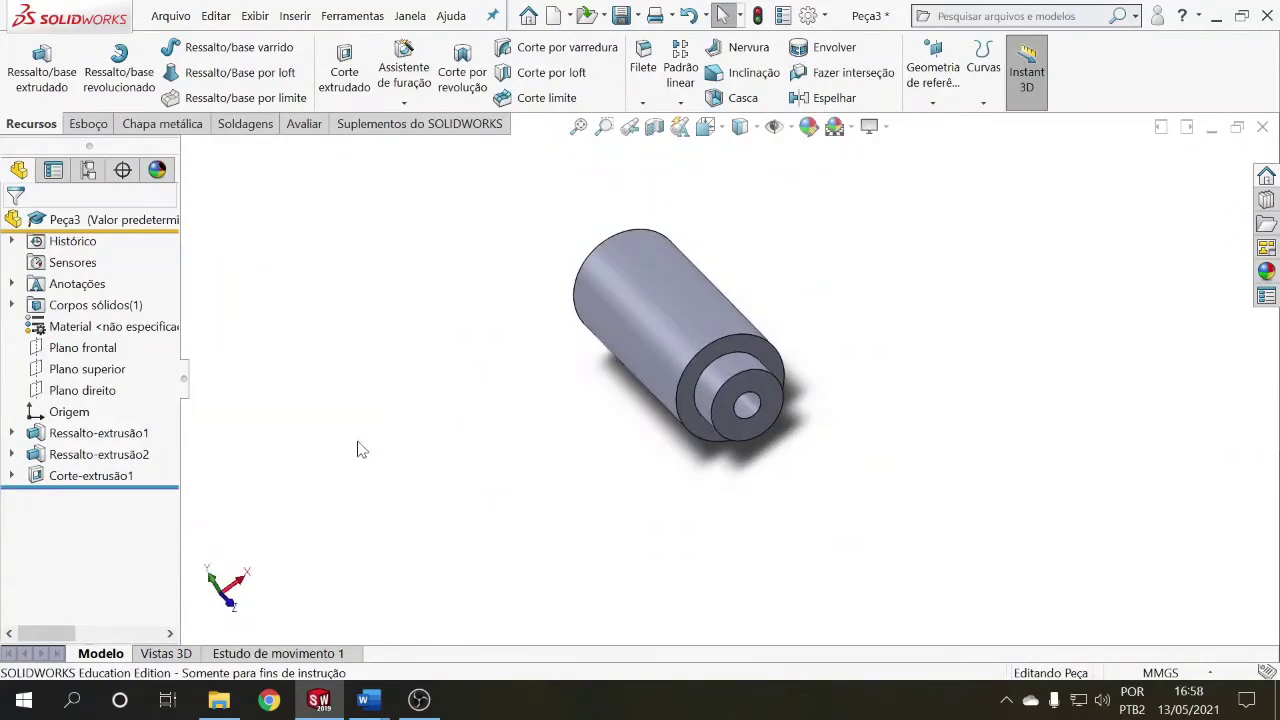
click(75, 477)
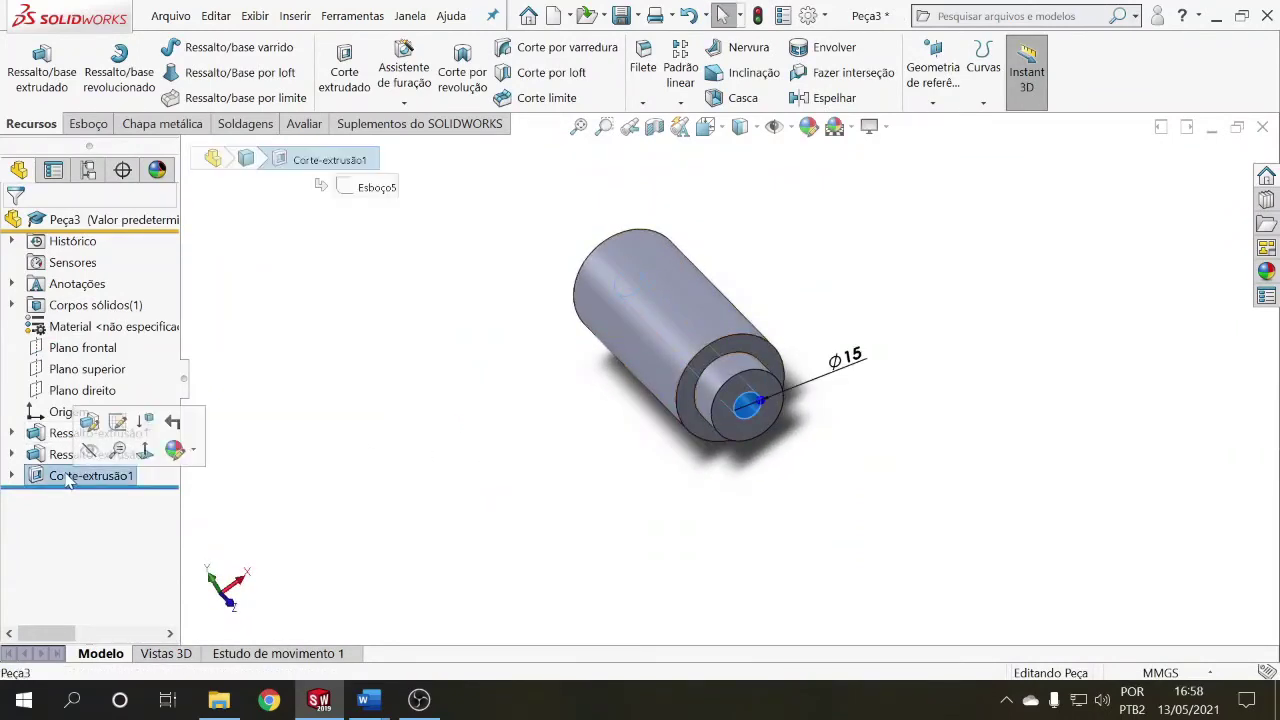
click(251, 503)
click(98, 433)
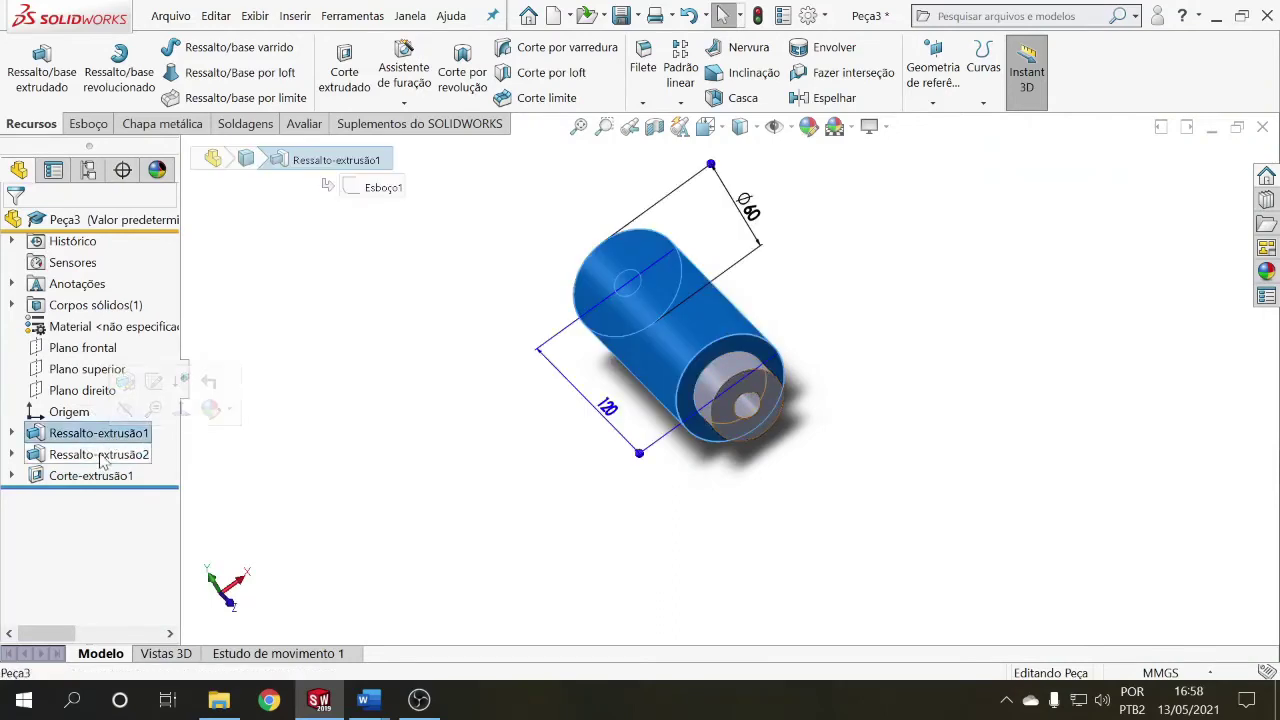
click(103, 455)
click(95, 476)
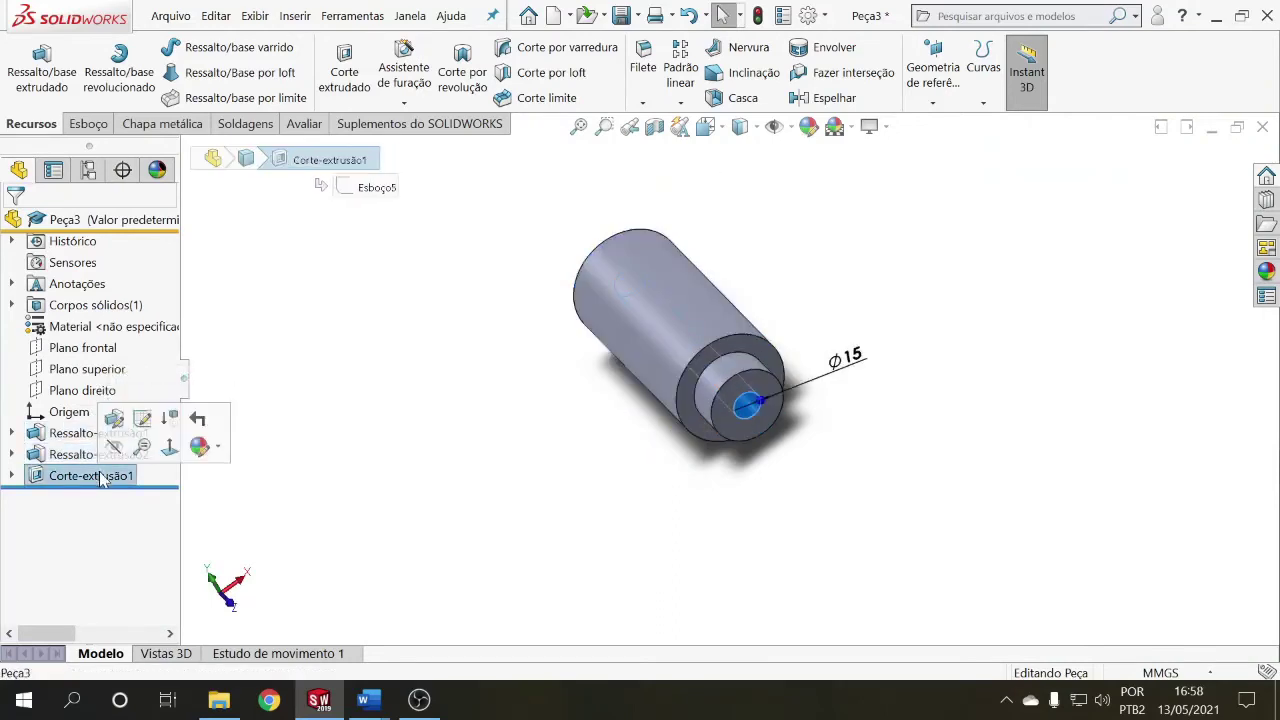
click(249, 508)
middle_drag(286, 480, 517, 363)
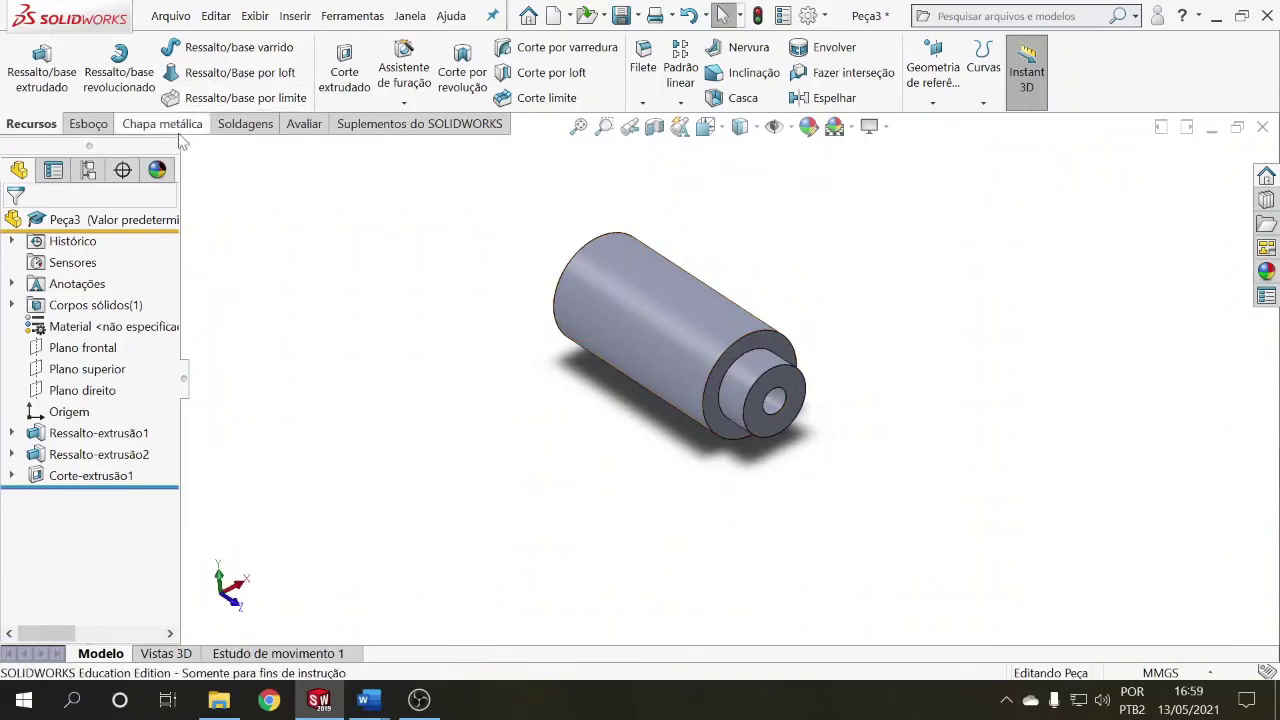
Step: Start a circle sketch on the top plane (Plano superior), which runs lengthwise through the shaft
click(90, 123)
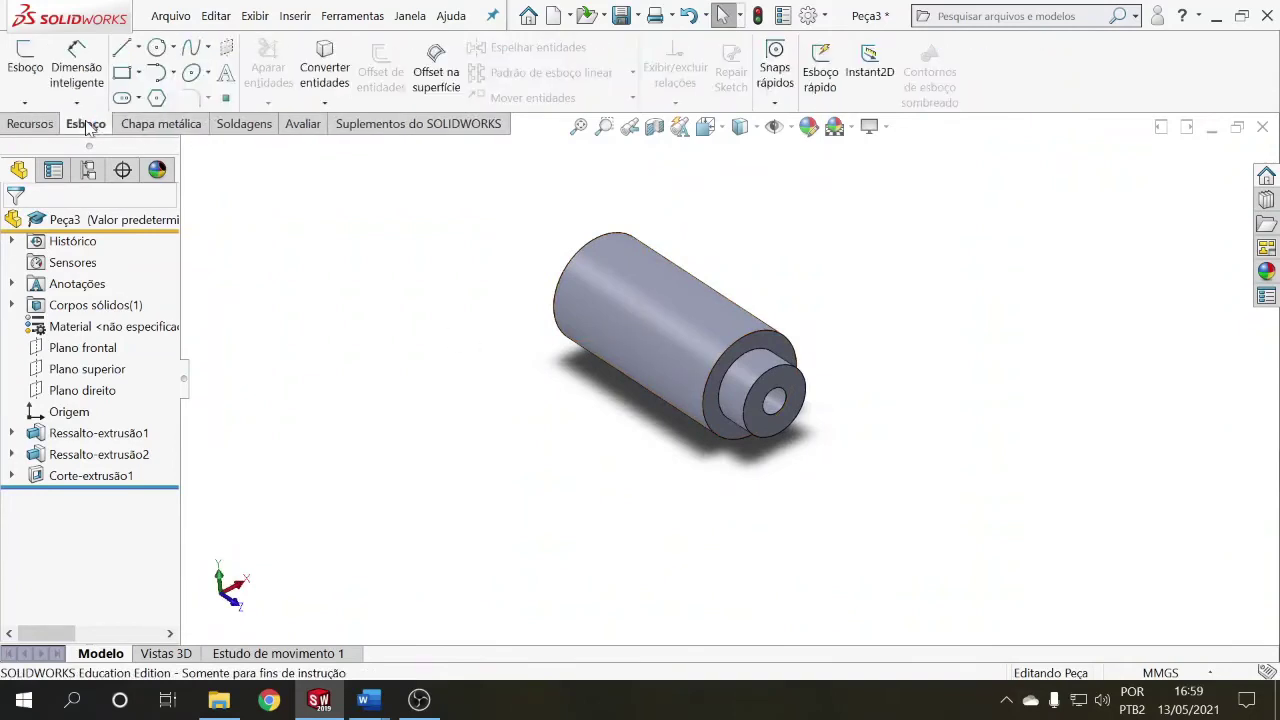
click(157, 50)
mouse_move(355, 280)
middle_down()
mouse_move(363, 314)
mouse_move(395, 298)
mouse_move(380, 251)
mouse_move(358, 258)
middle_up()
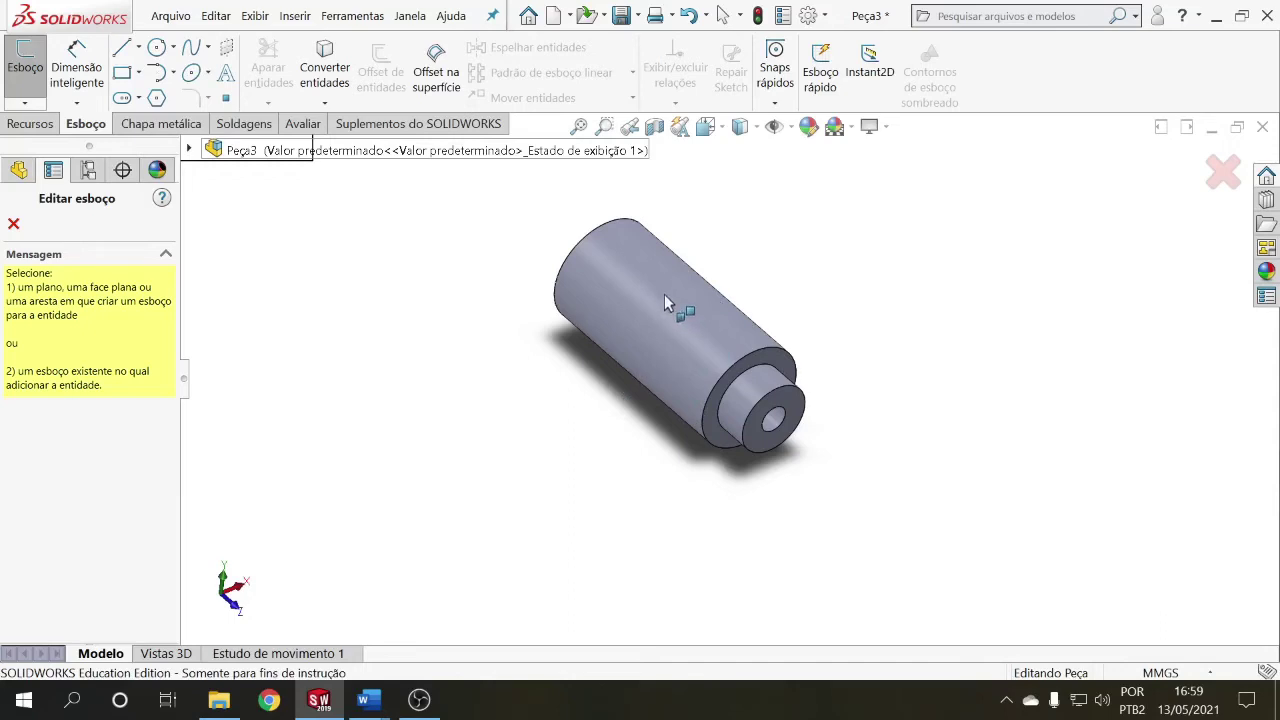
scroll(677, 319, up, 2)
scroll(677, 319, down, 2)
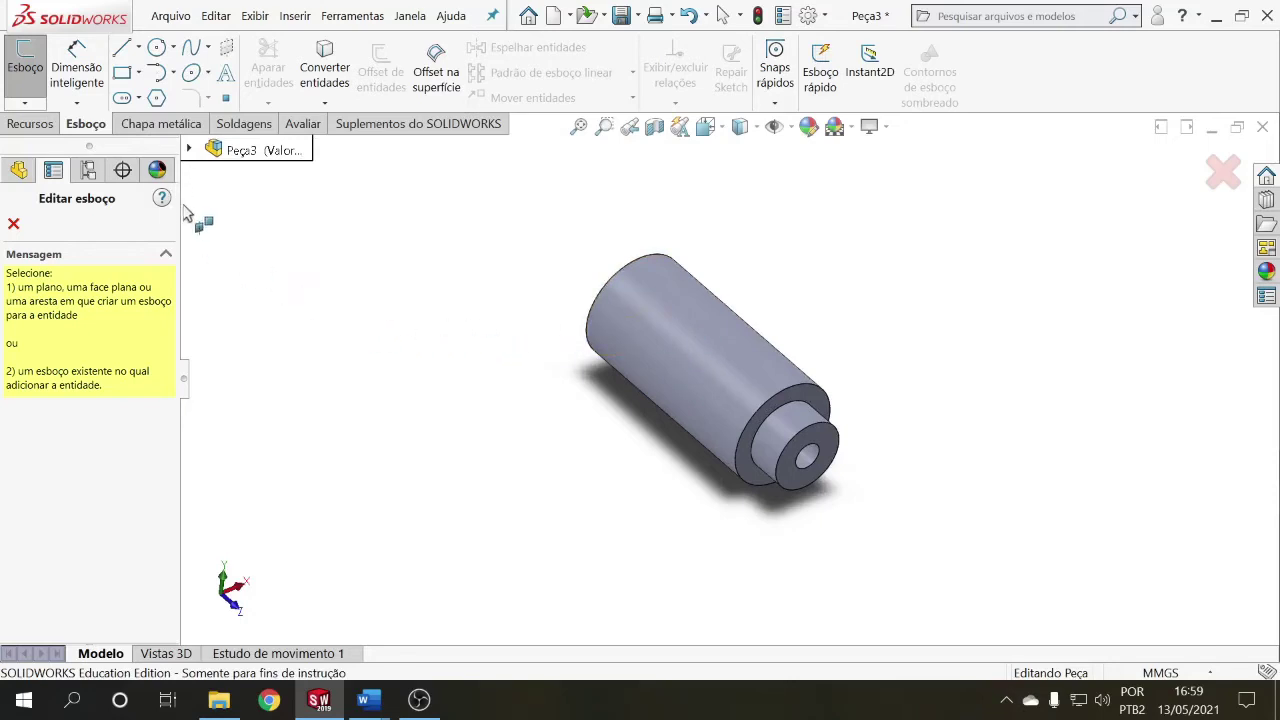
click(189, 149)
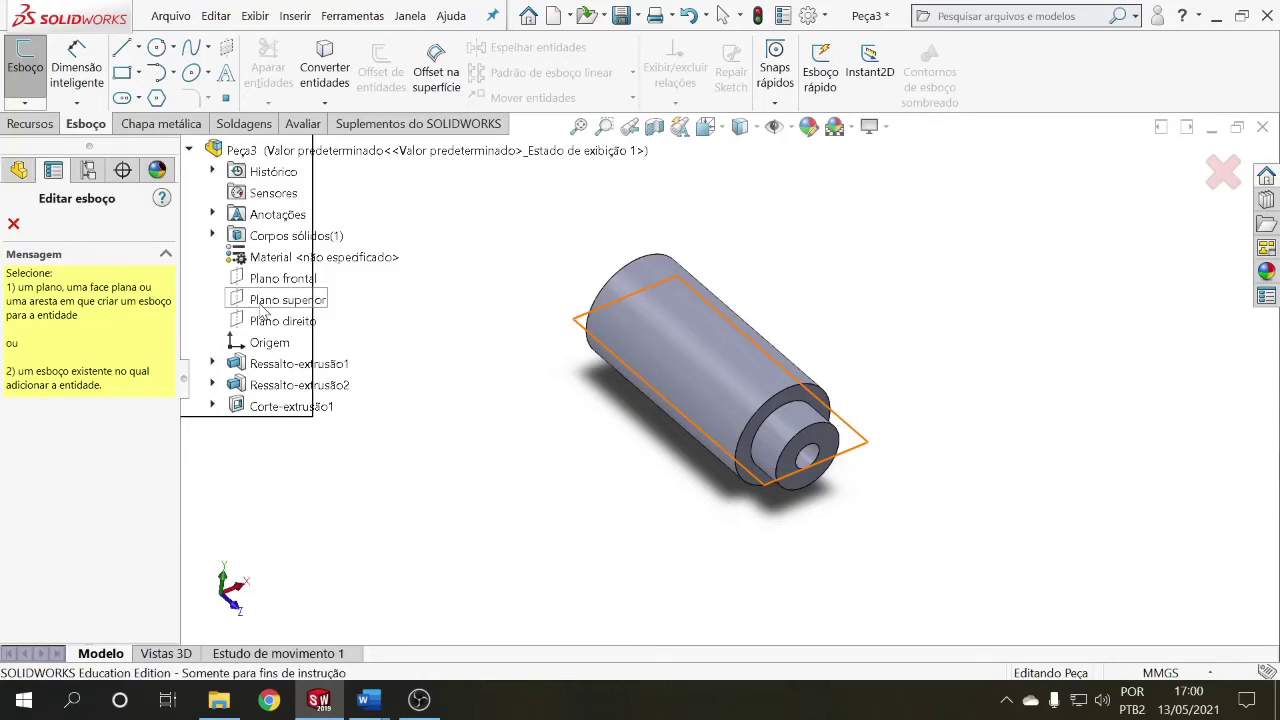
click(260, 307)
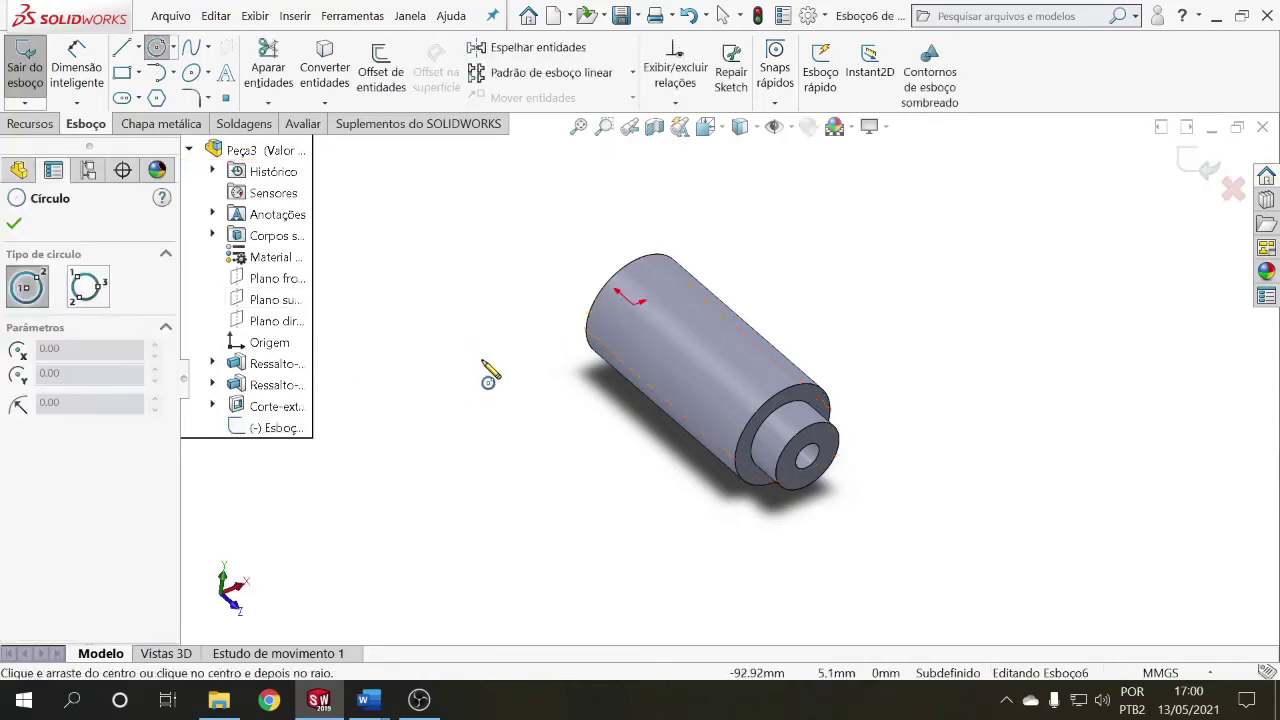
Step: Sketch several trial circles on the top plane beside and across the shaft, and delete them all
drag(426, 355, 506, 428)
drag(527, 259, 660, 358)
mouse_move(671, 508)
middle_down()
mouse_move(662, 362)
mouse_move(651, 488)
middle_up()
scroll(648, 480, up, 4)
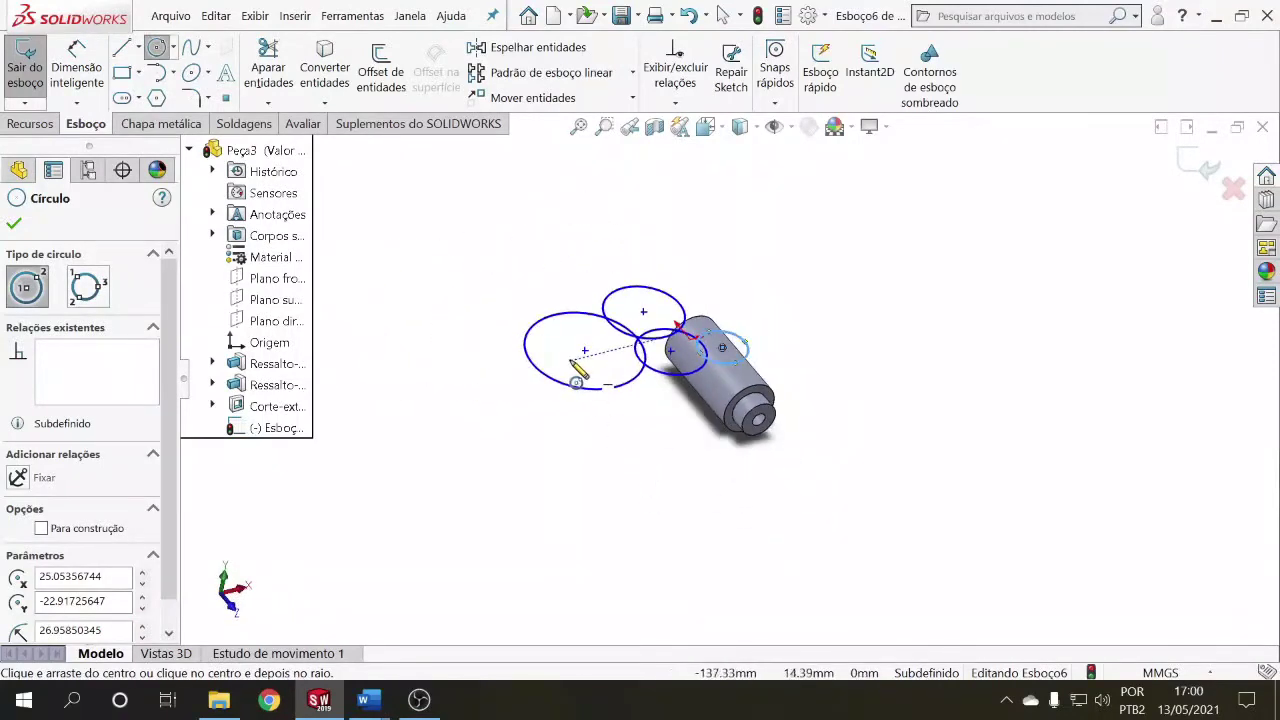
key(Escape)
drag(502, 234, 792, 438)
key(Delete)
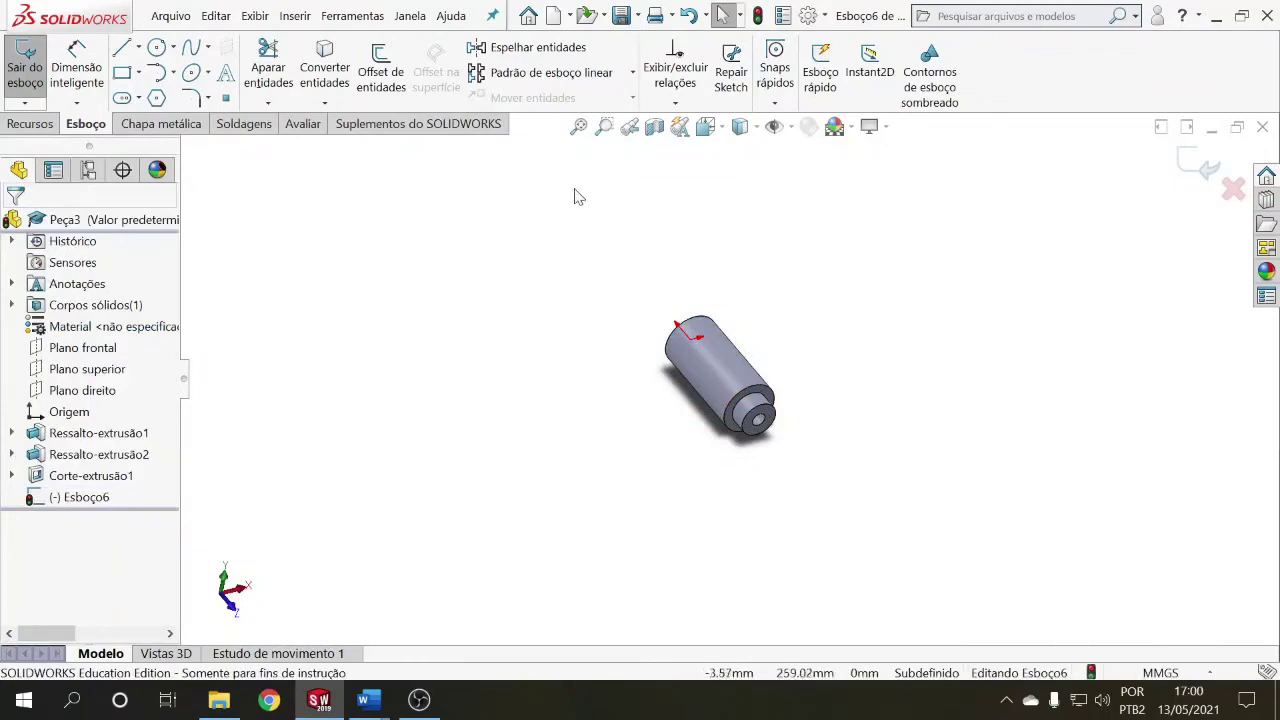
Step: Sketch a circle about 29 mm in diameter on the top plane, centered on the shaft axis about 25 mm from the origin
click(721, 128)
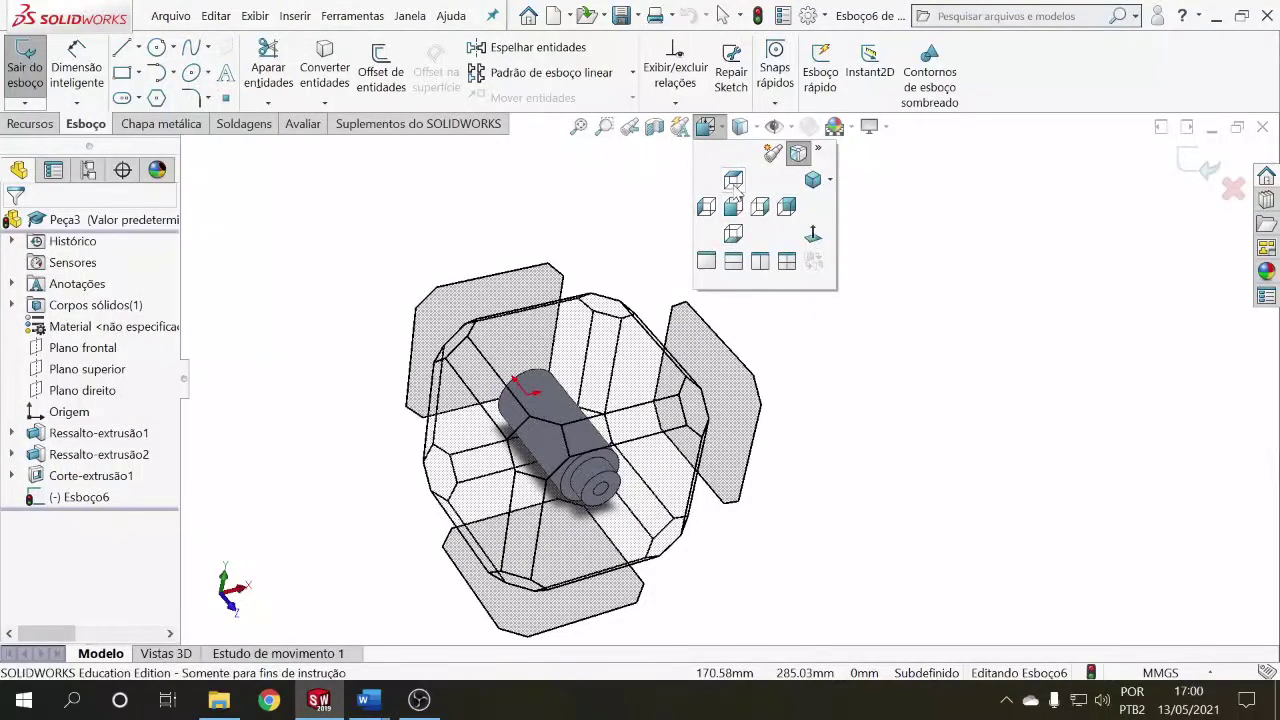
click(734, 184)
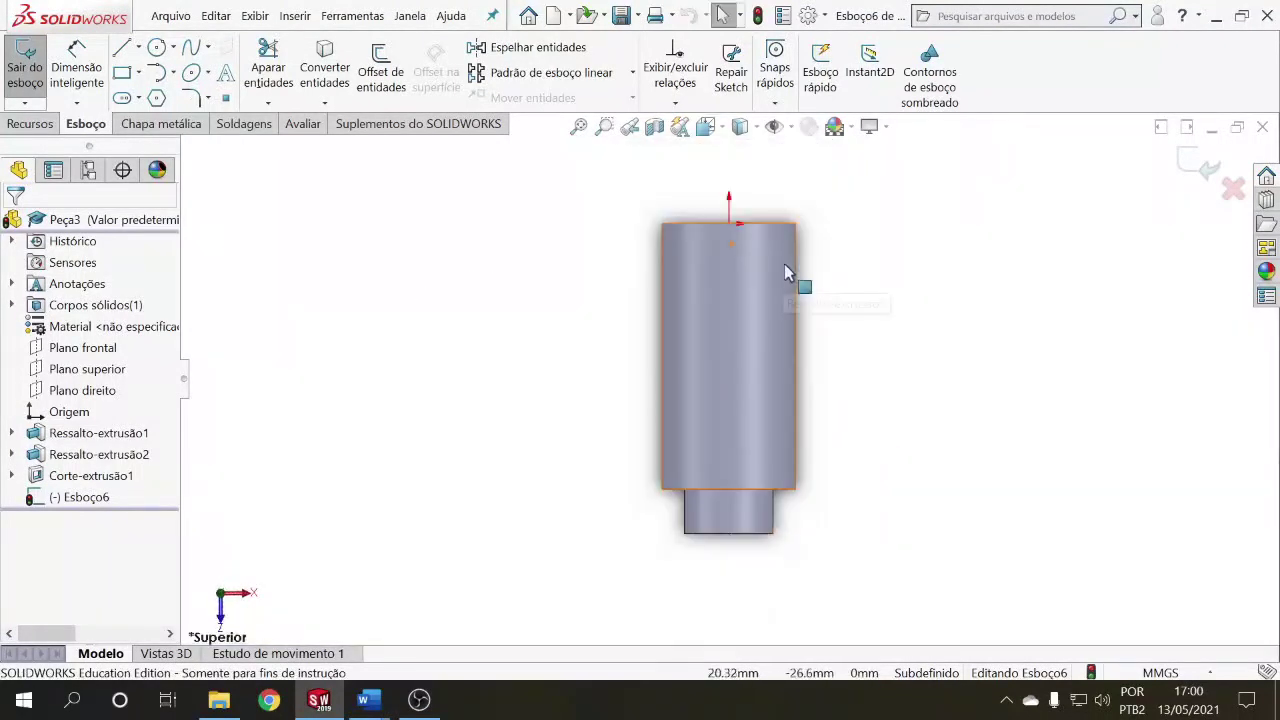
click(157, 49)
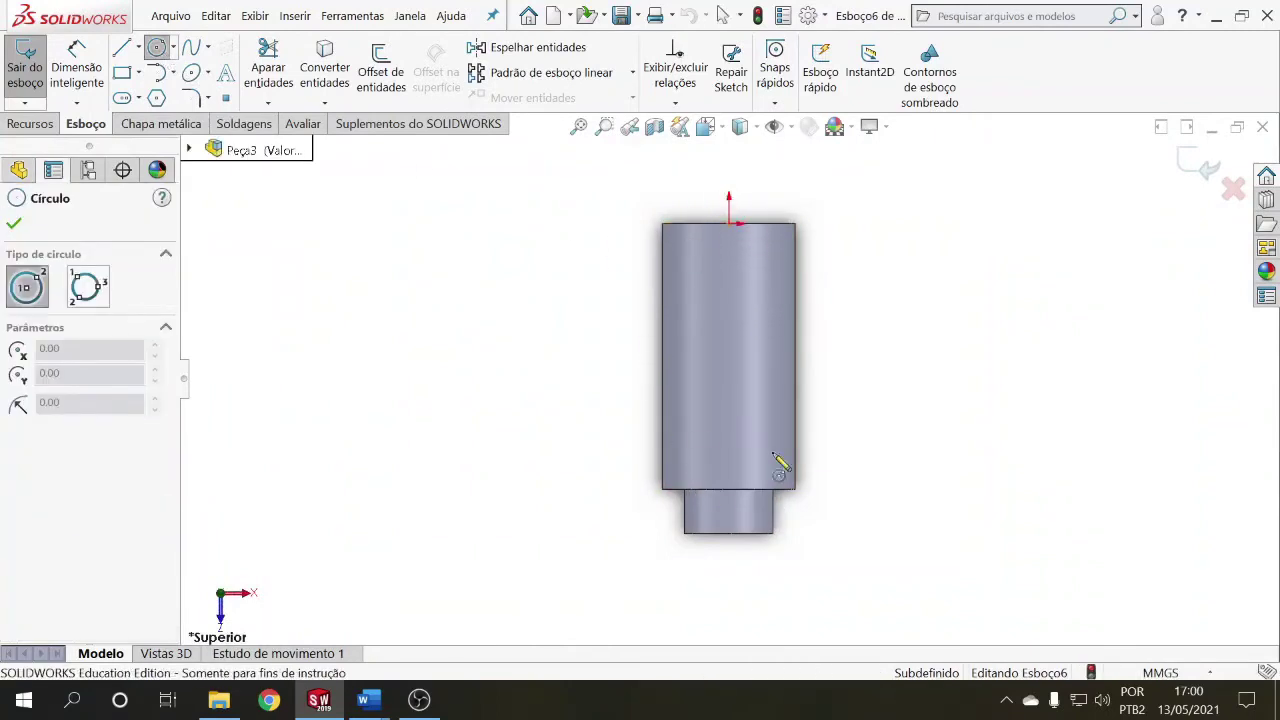
click(729, 280)
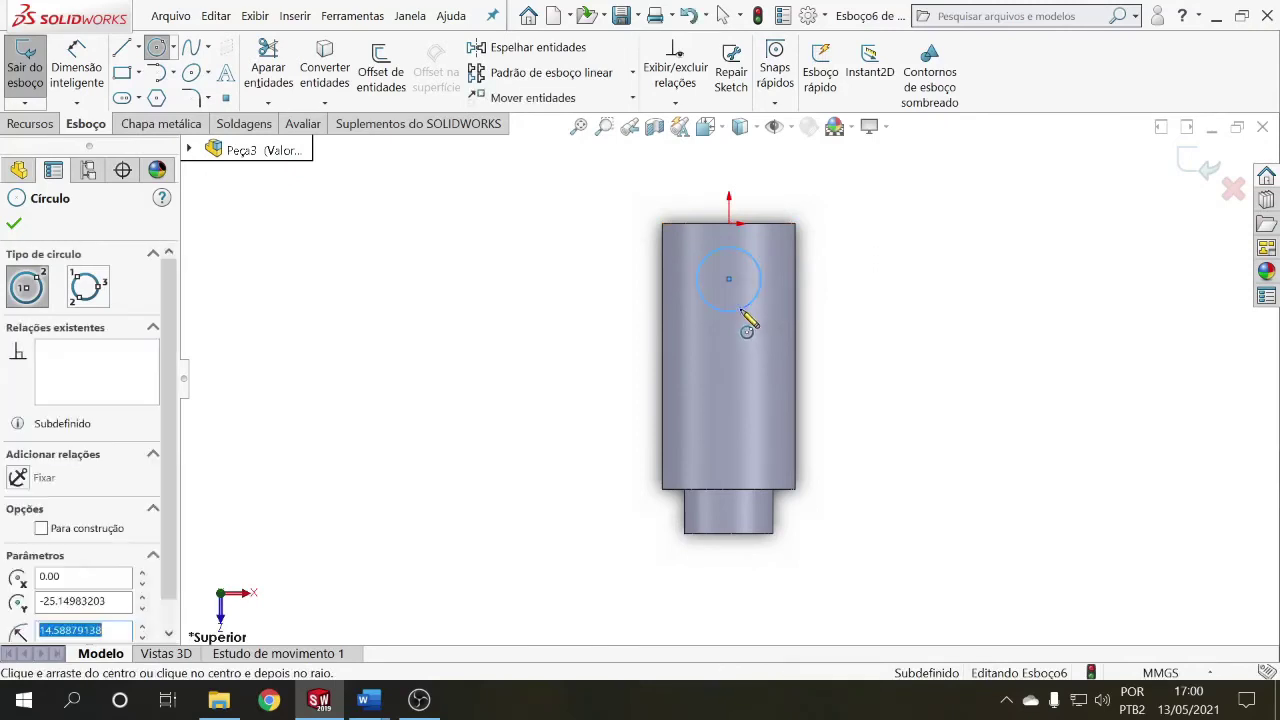
key(Escape)
Step: Move the circle off the shaft axis, then align its center with the origin using a Vertical relation
drag(729, 280, 826, 276)
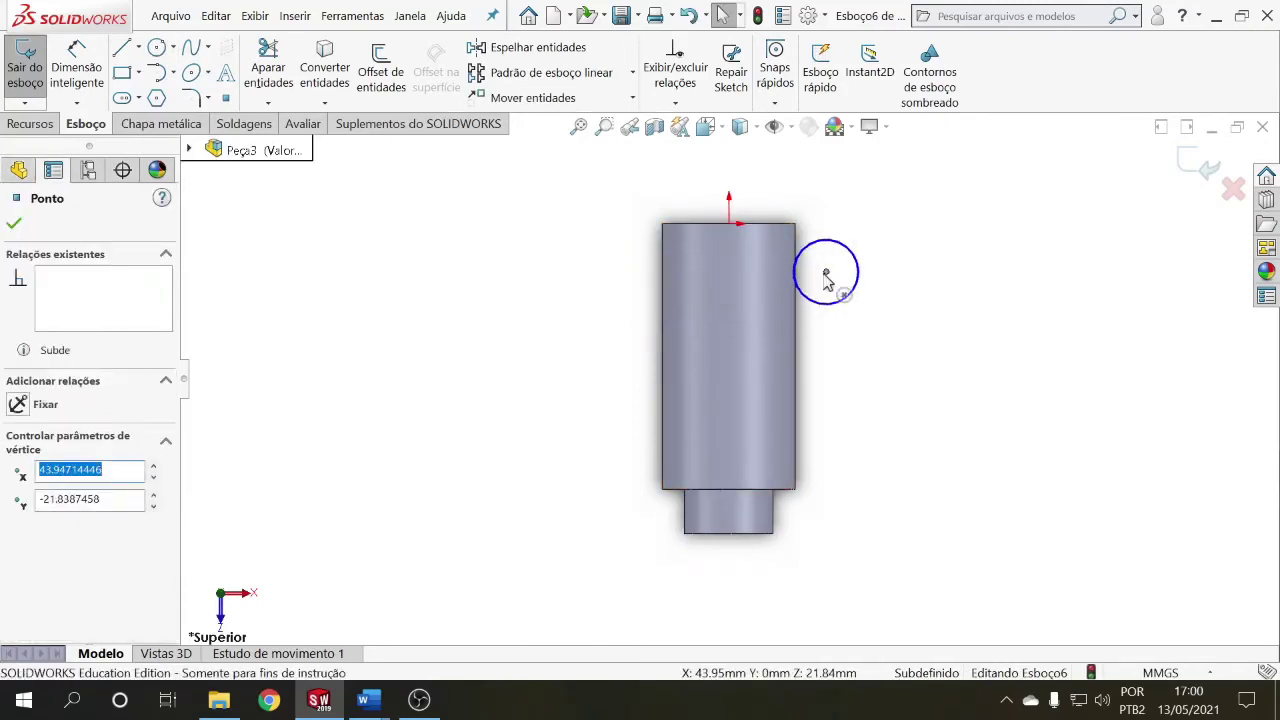
click(880, 285)
click(826, 276)
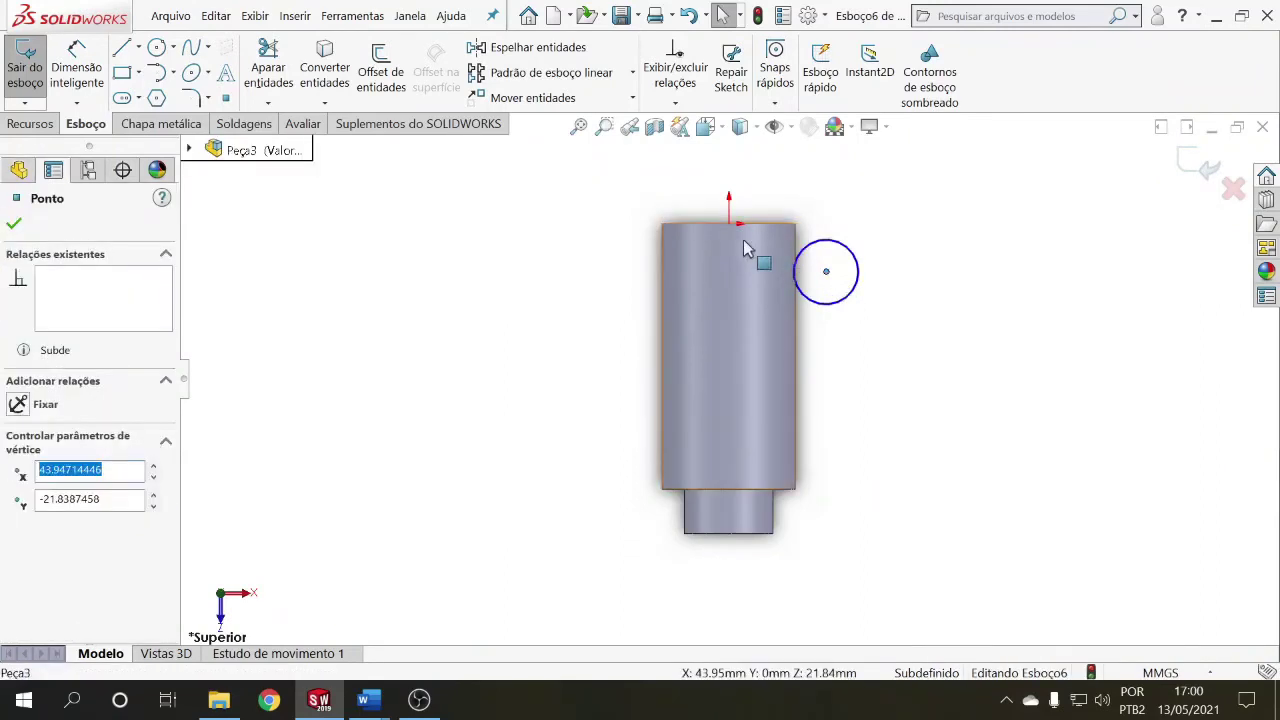
ctrl+click(731, 225)
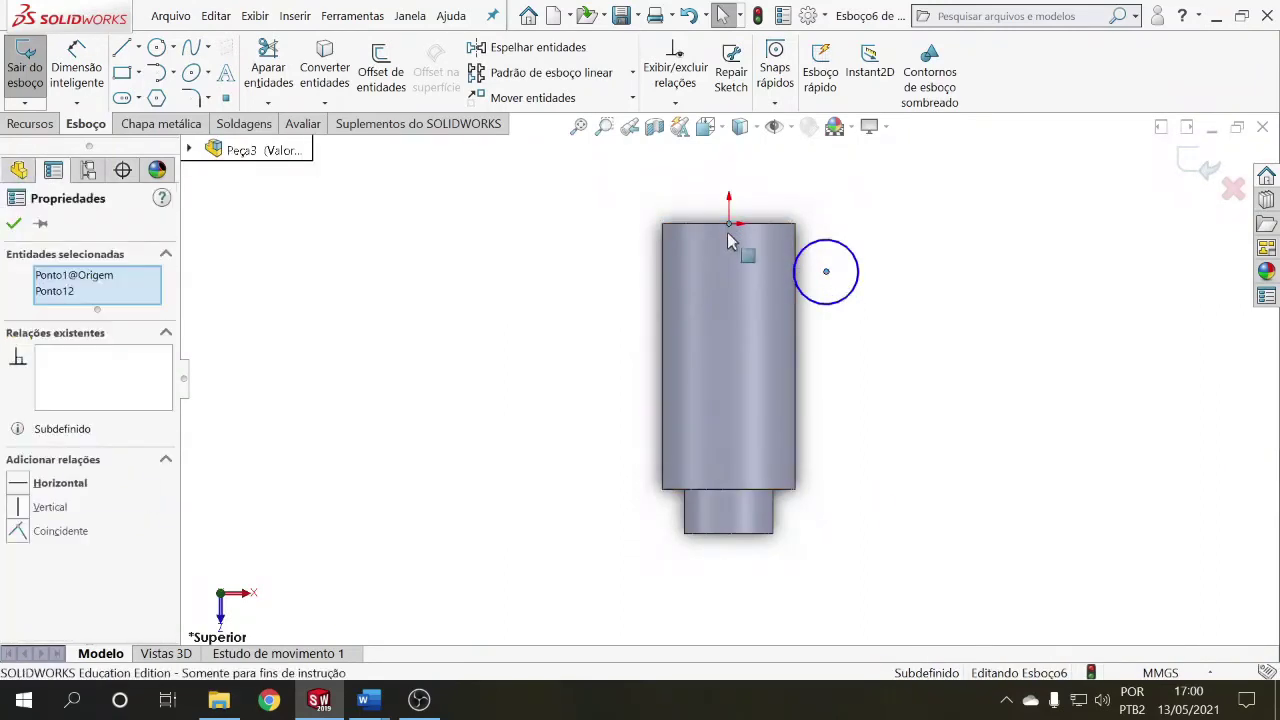
click(58, 511)
click(571, 434)
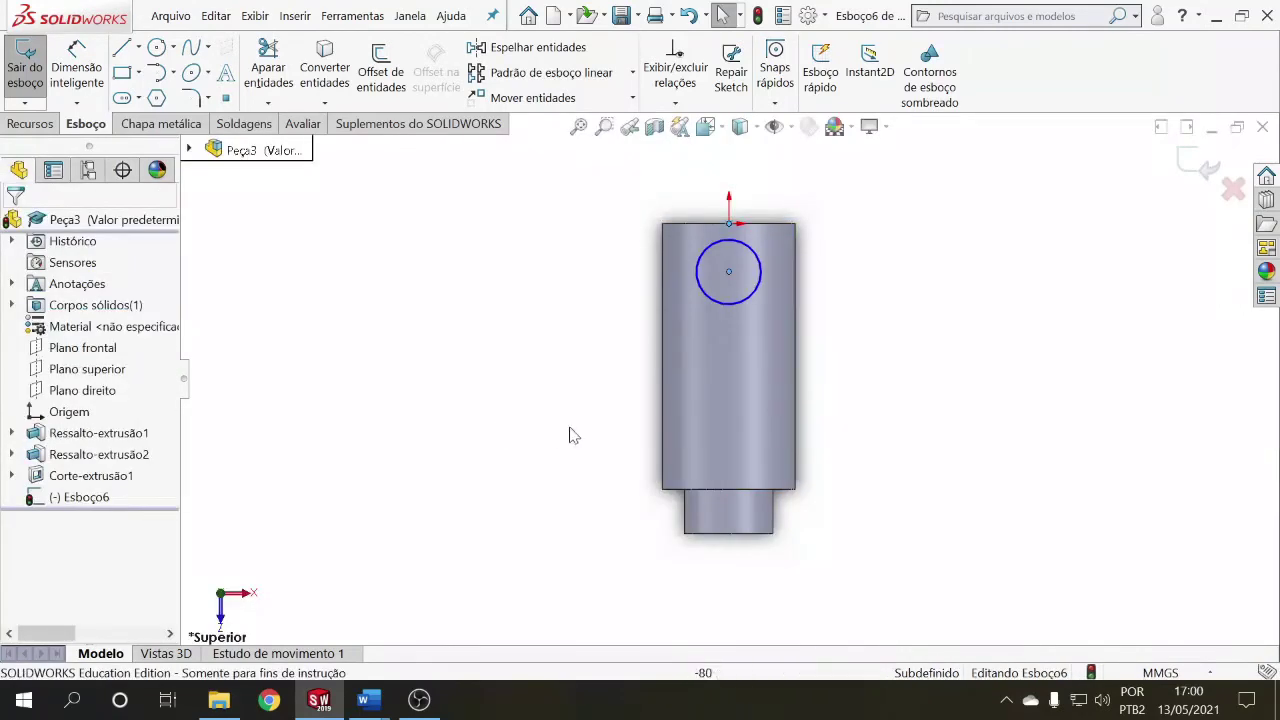
Step: Dimension the distance from the origin end of the shaft to the circle's center as 25 mm
click(75, 53)
click(729, 272)
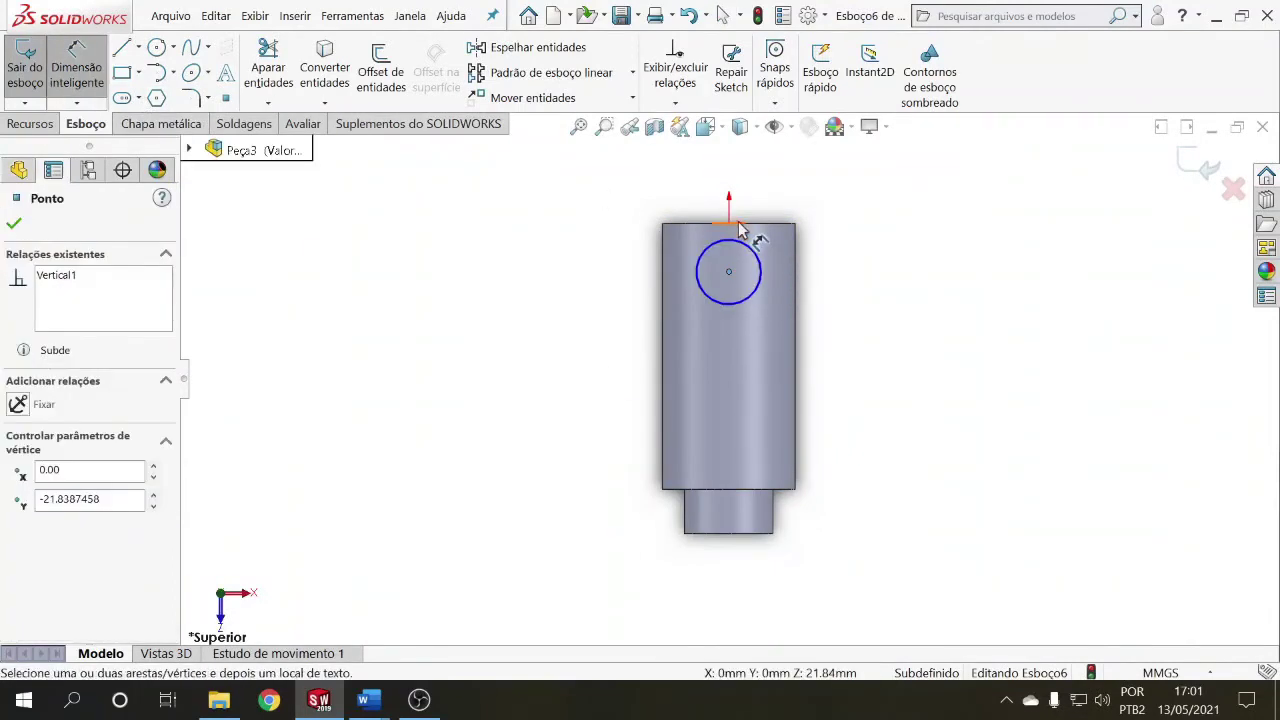
click(738, 228)
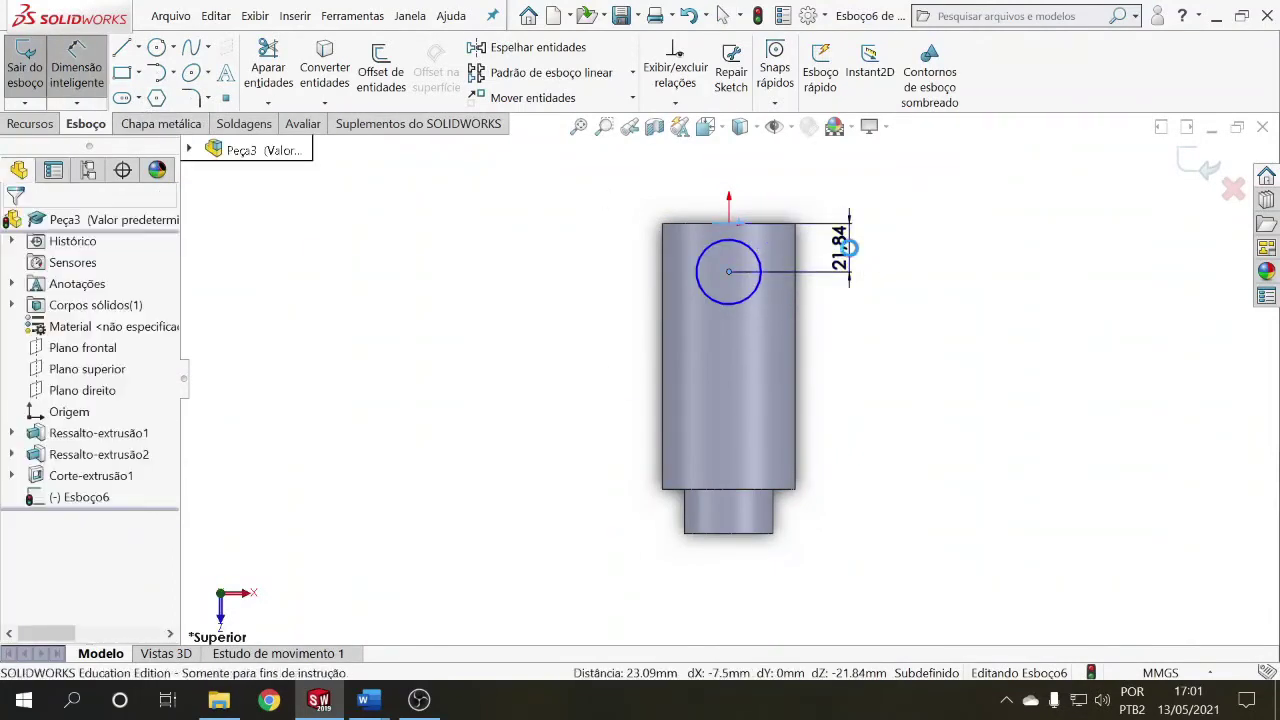
click(849, 248)
text(25)
key(Return)
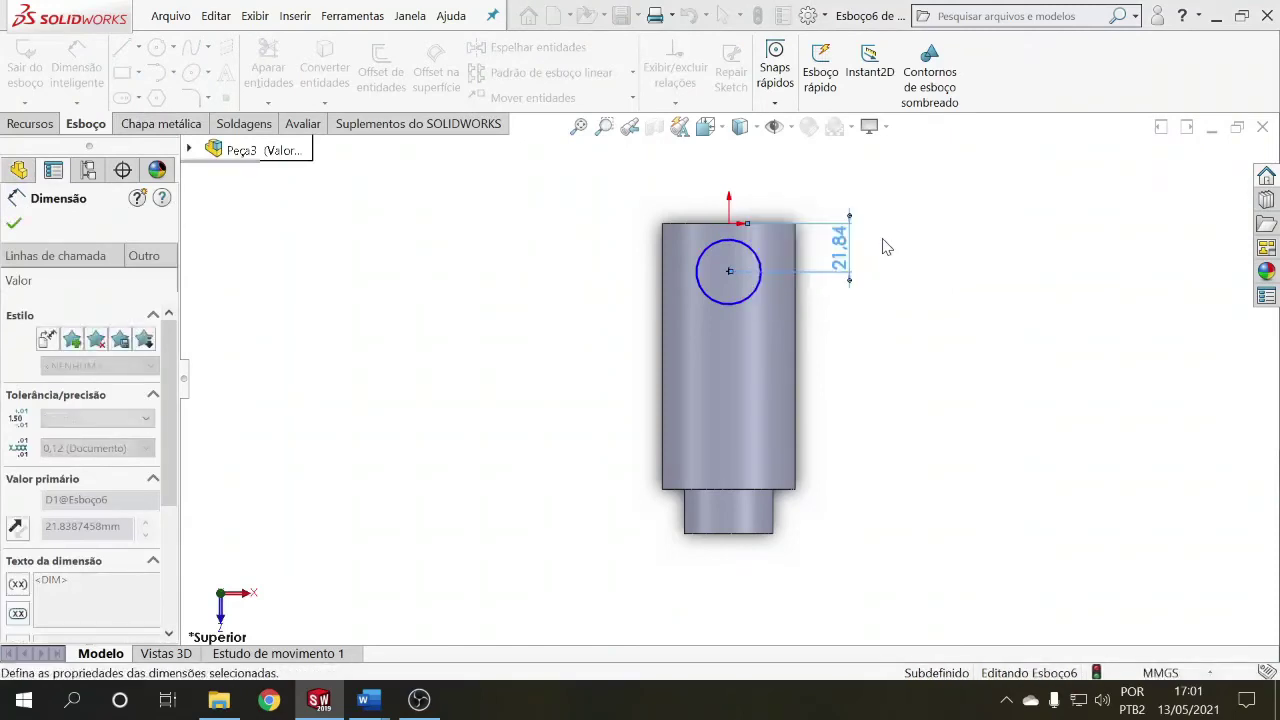
Step: Dimension the circle's diameter as 20 mm
click(699, 268)
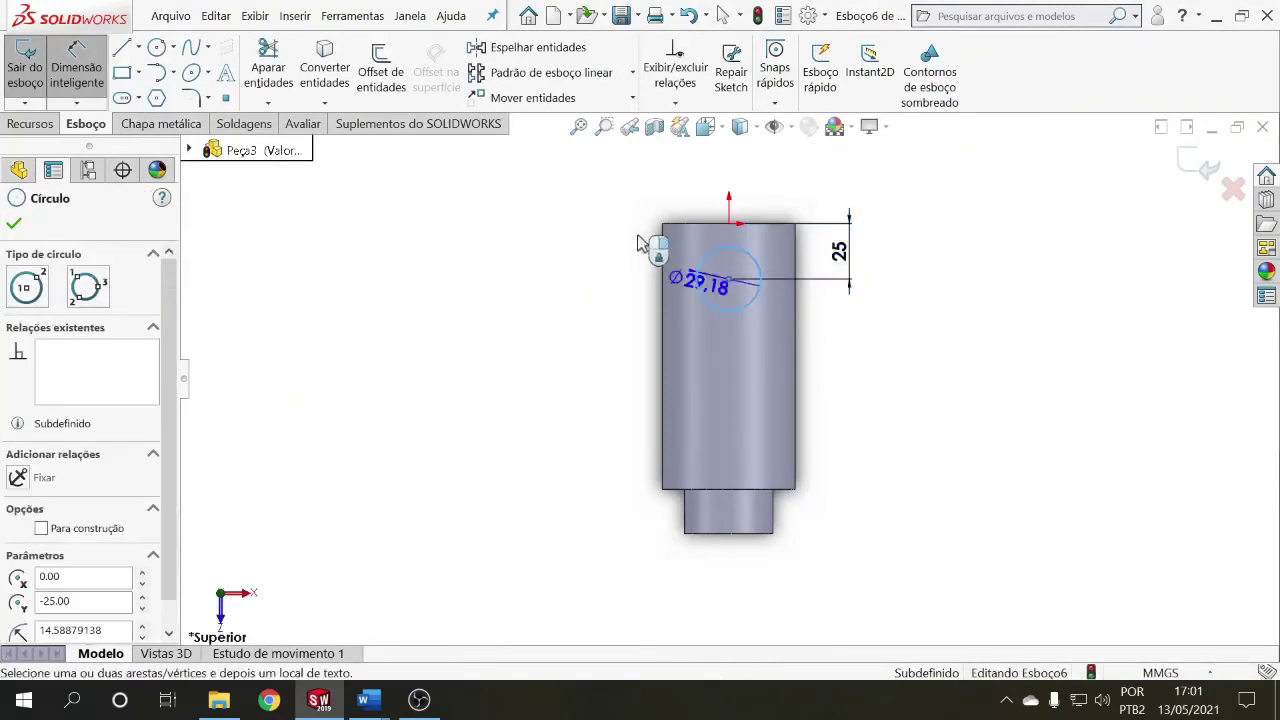
click(612, 245)
text(2)
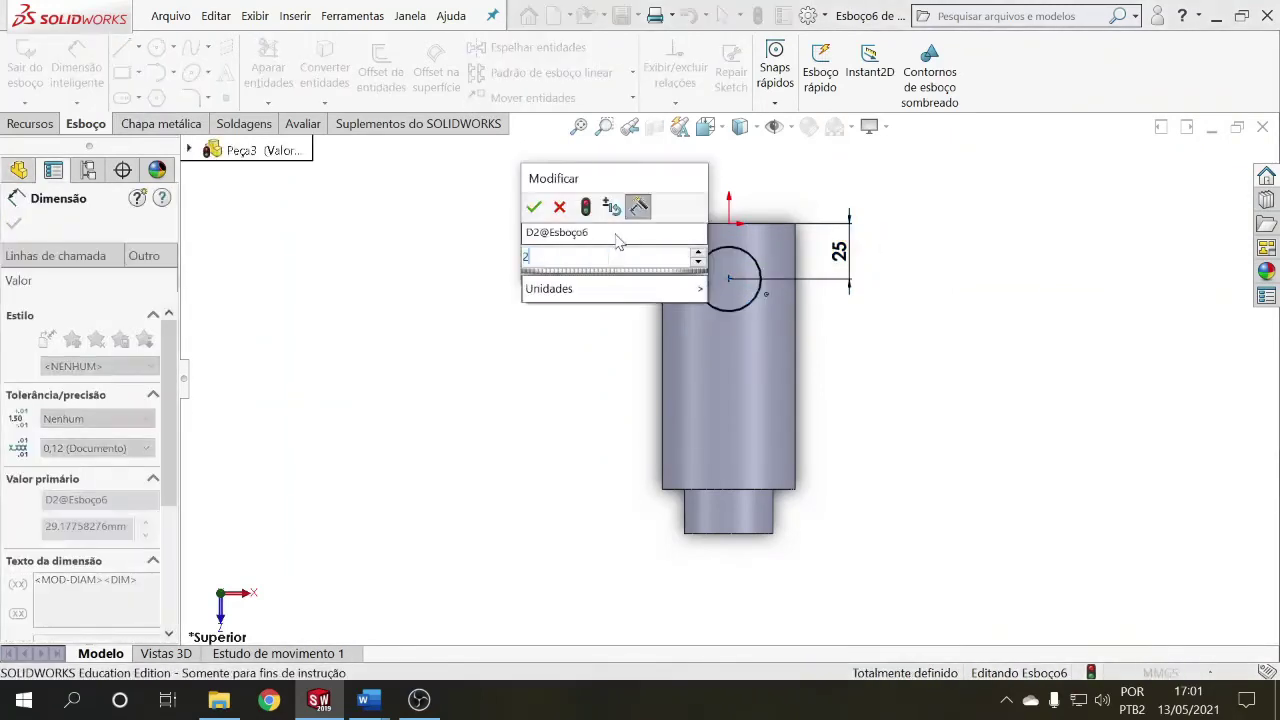
text(0)
key(Return)
key(Escape)
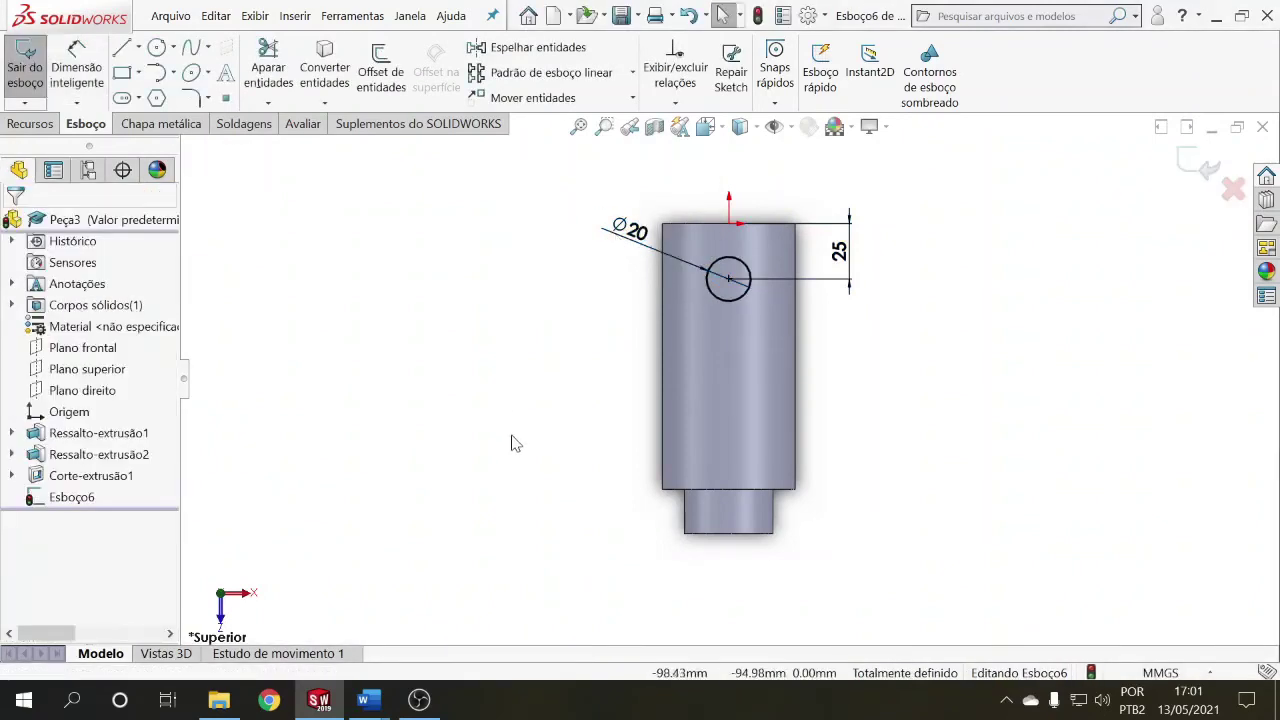
Step: Cut-extrude the 20 mm circle through the shaft in both directions with the Passante - Ambos end condition
middle_drag(515, 443, 586, 434)
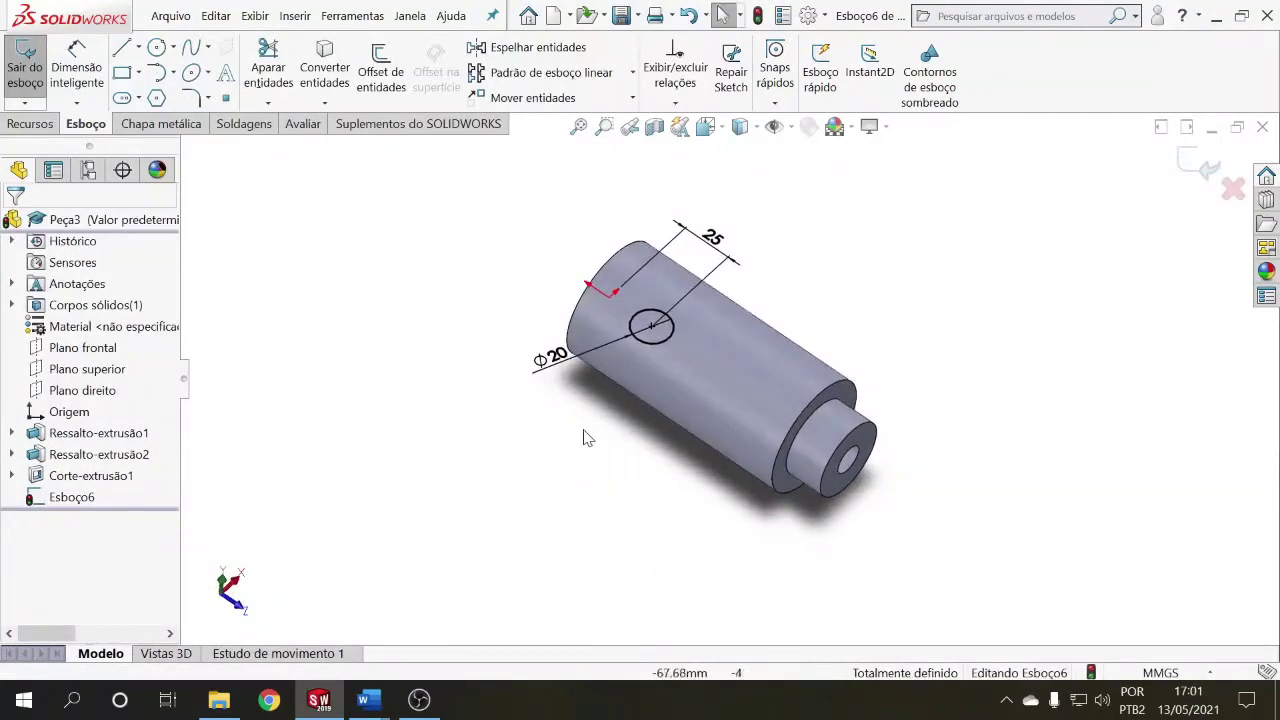
click(31, 124)
click(345, 80)
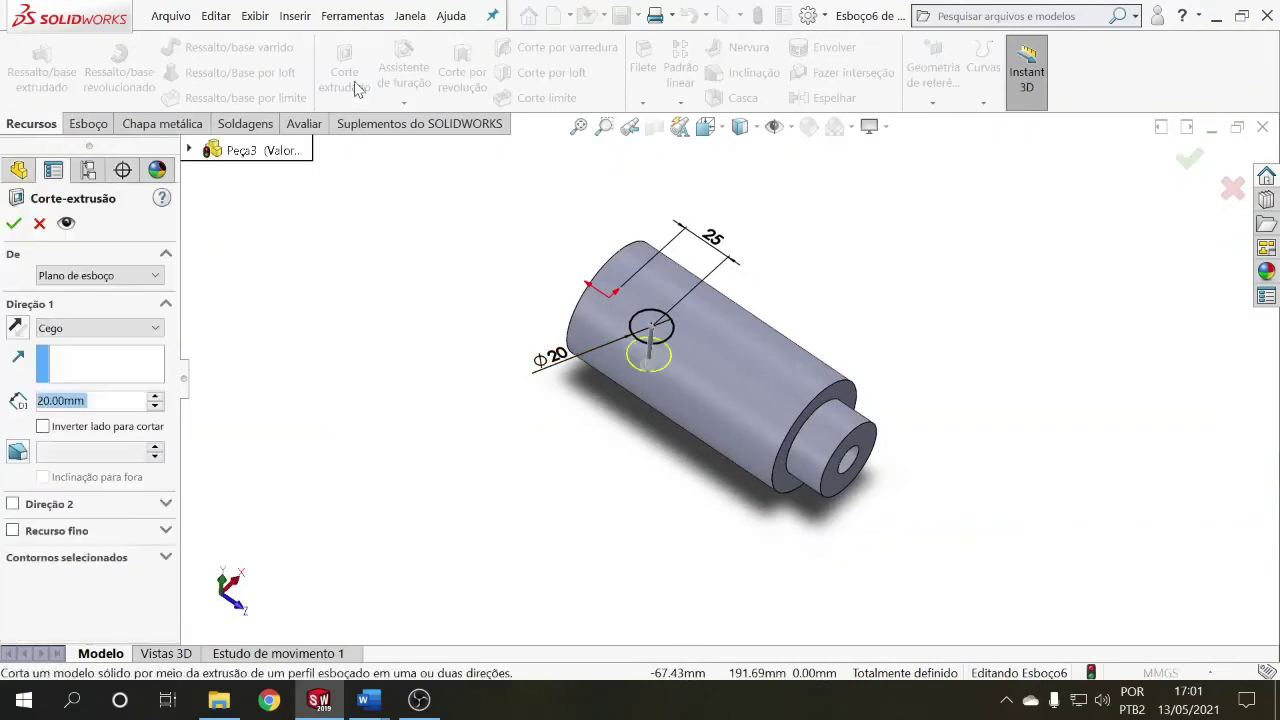
click(155, 329)
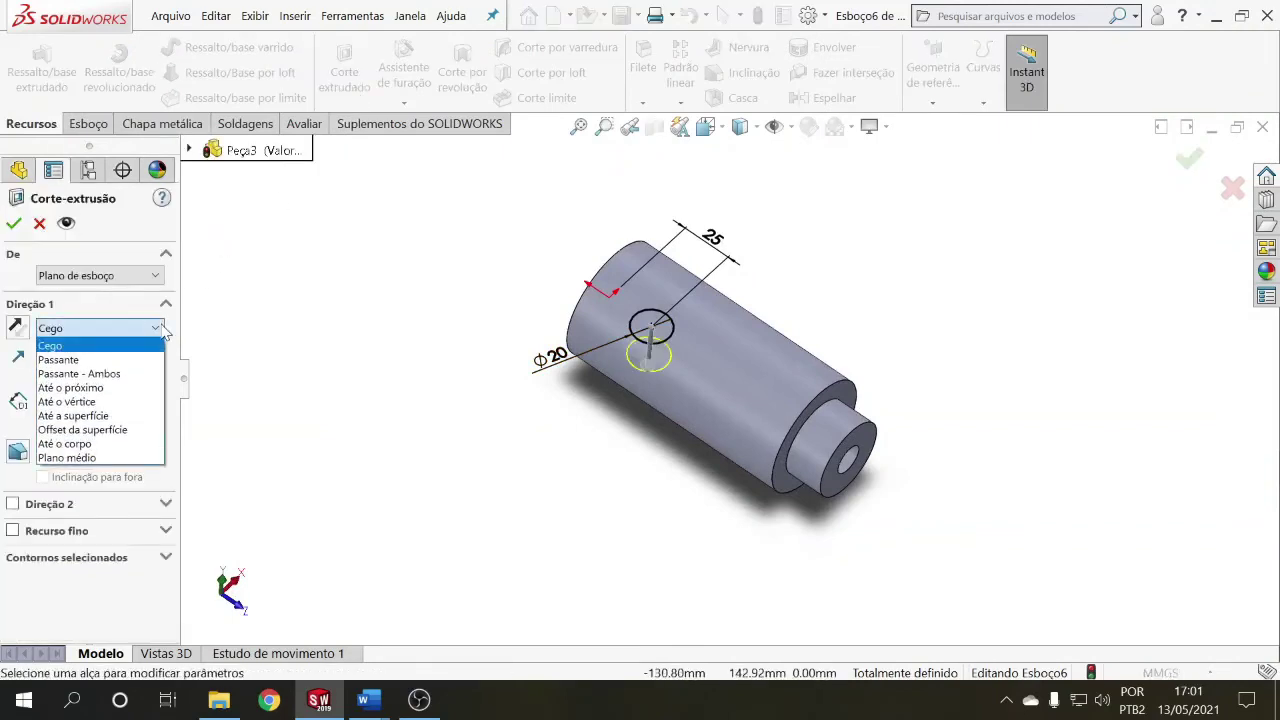
click(80, 373)
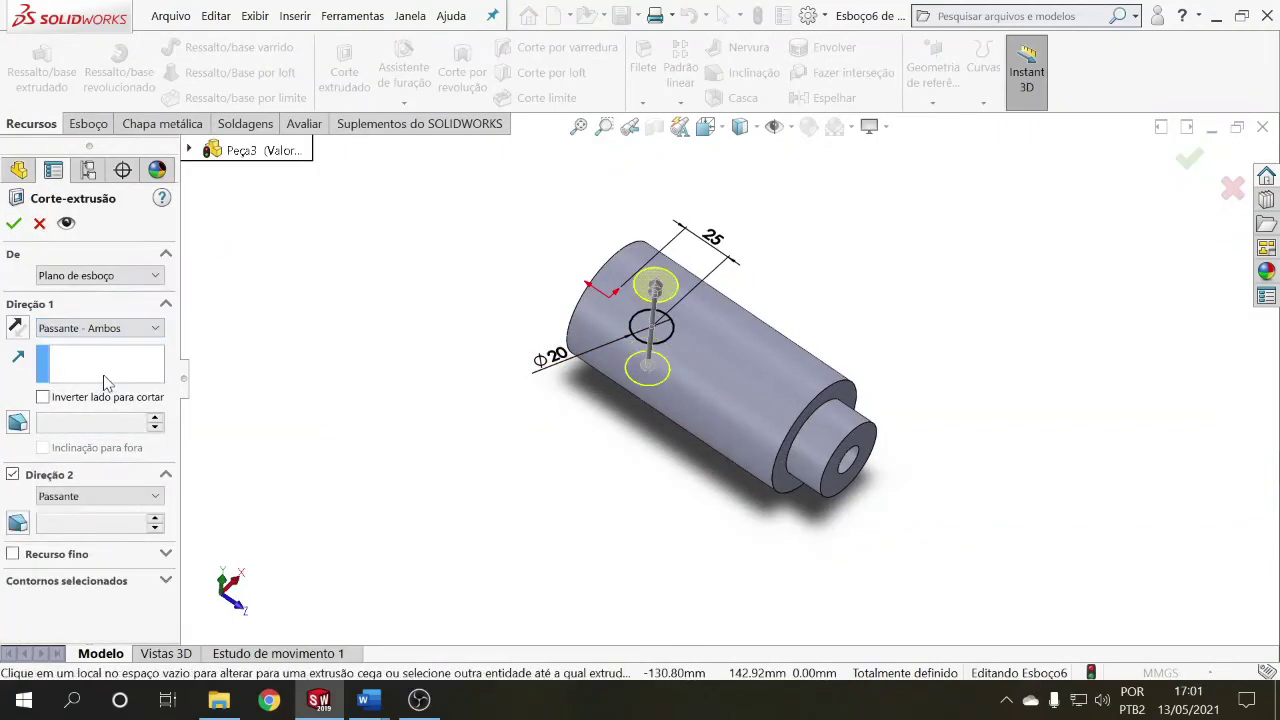
click(13, 226)
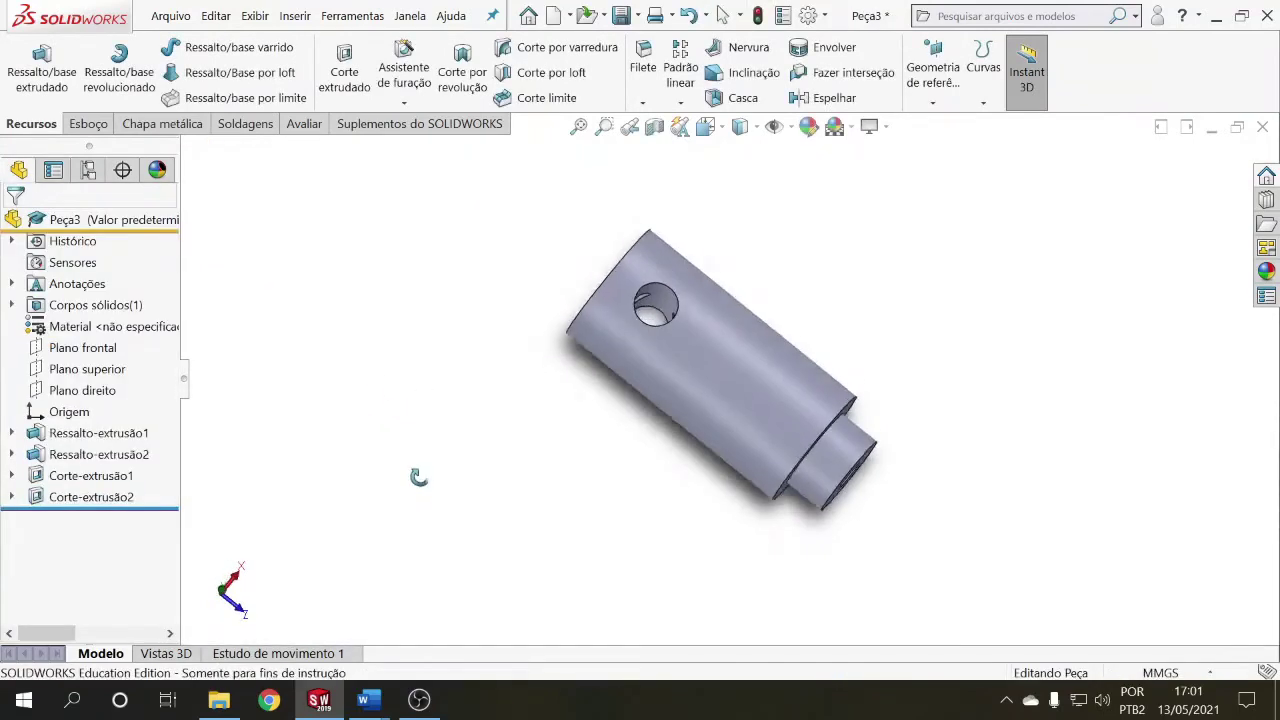
Step: Inspect the cross hole and which portion of the shaft each of the two extrusions and two cuts produces
middle_drag(418, 477, 383, 421)
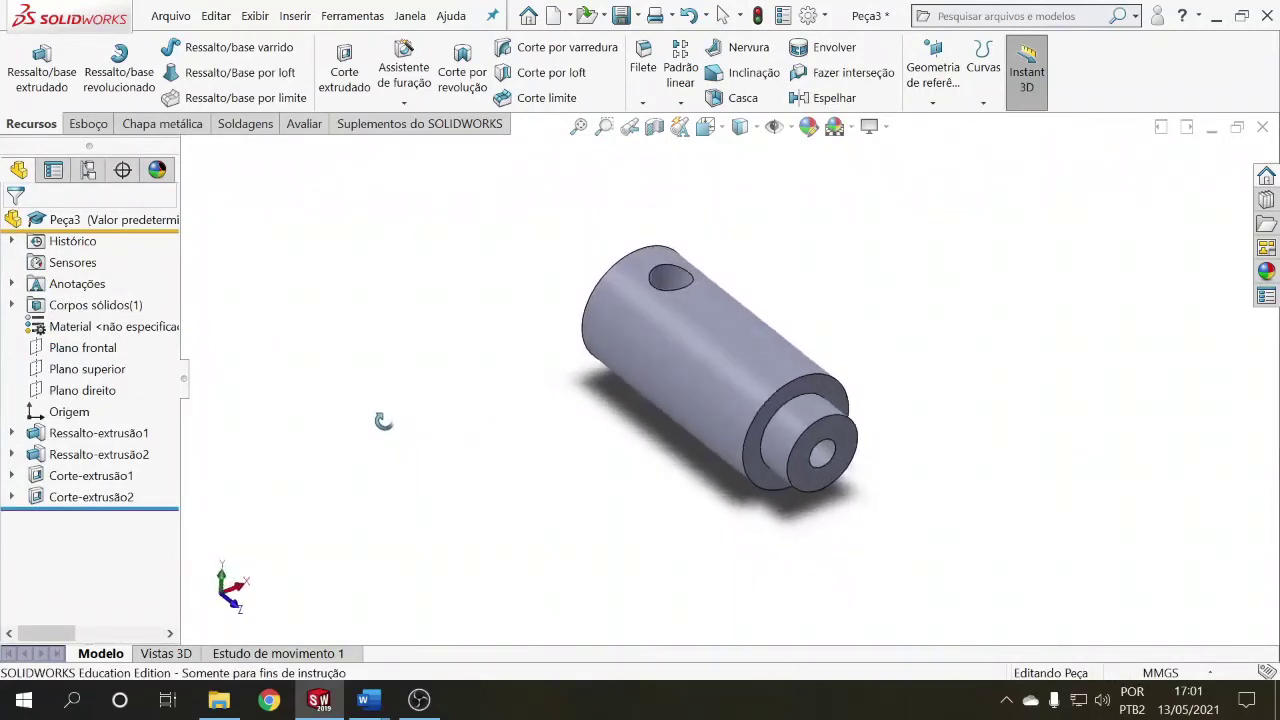
scroll(678, 286, down, 2)
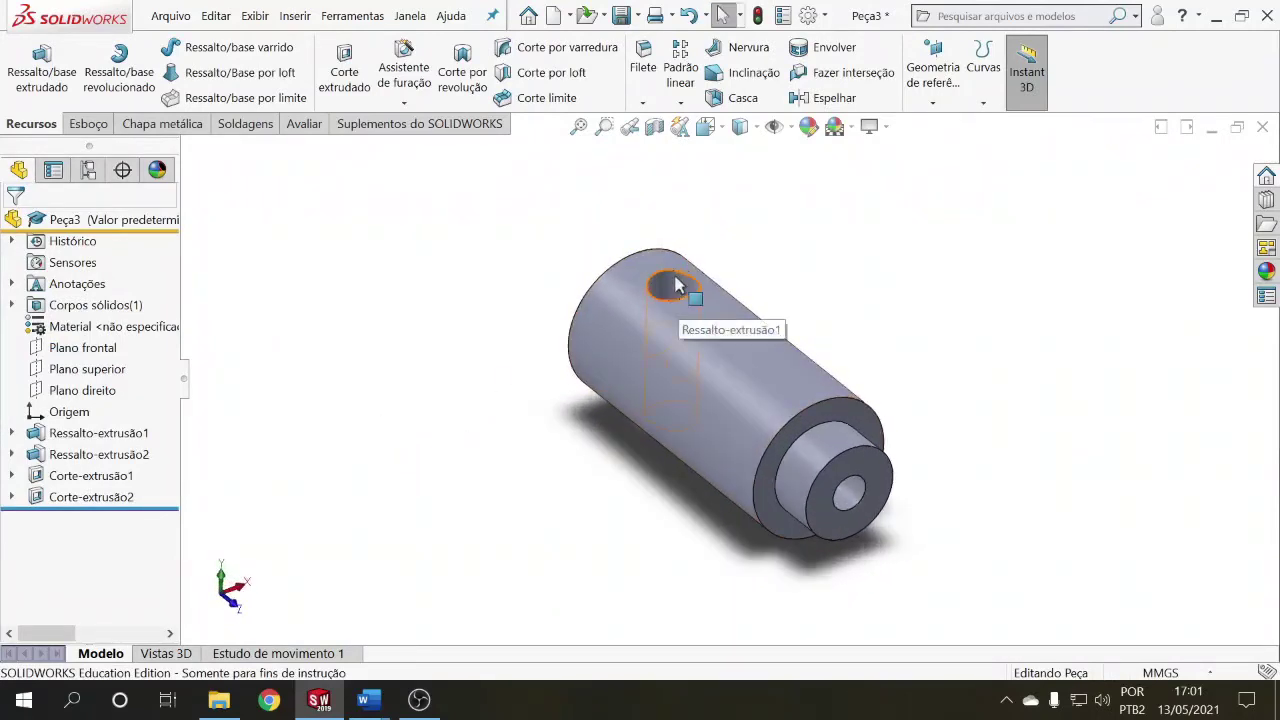
click(100, 436)
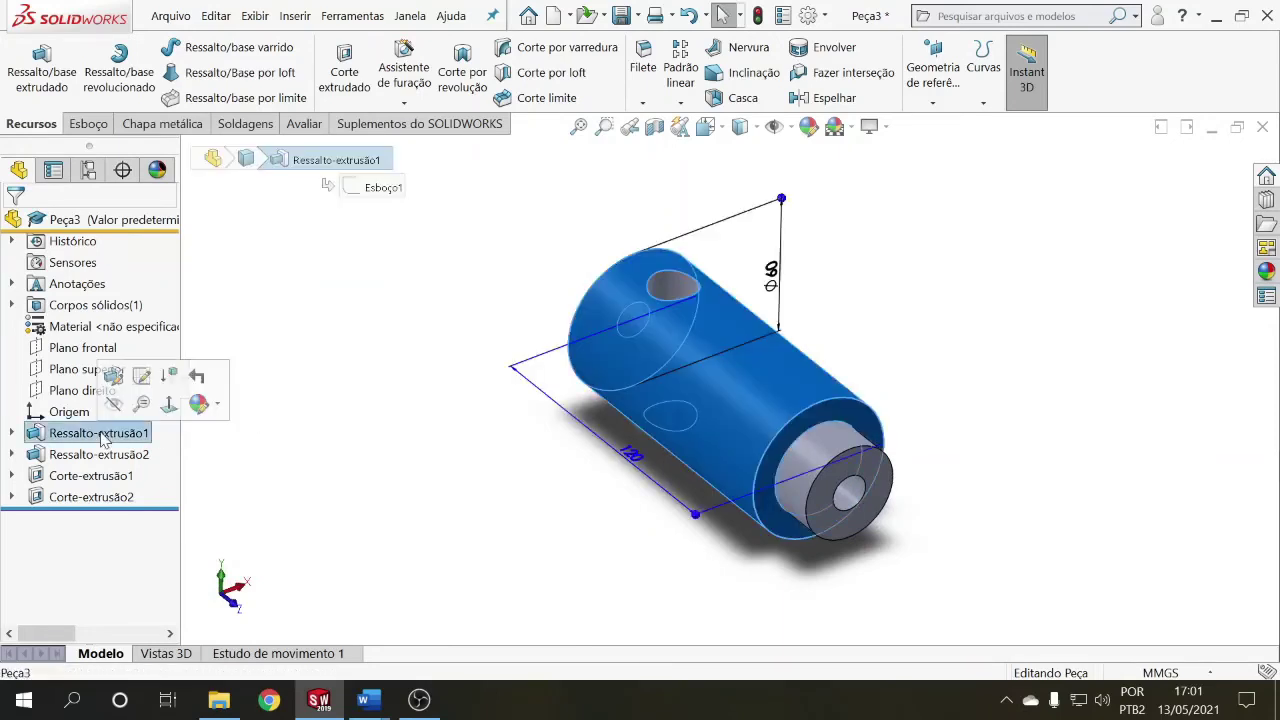
click(105, 456)
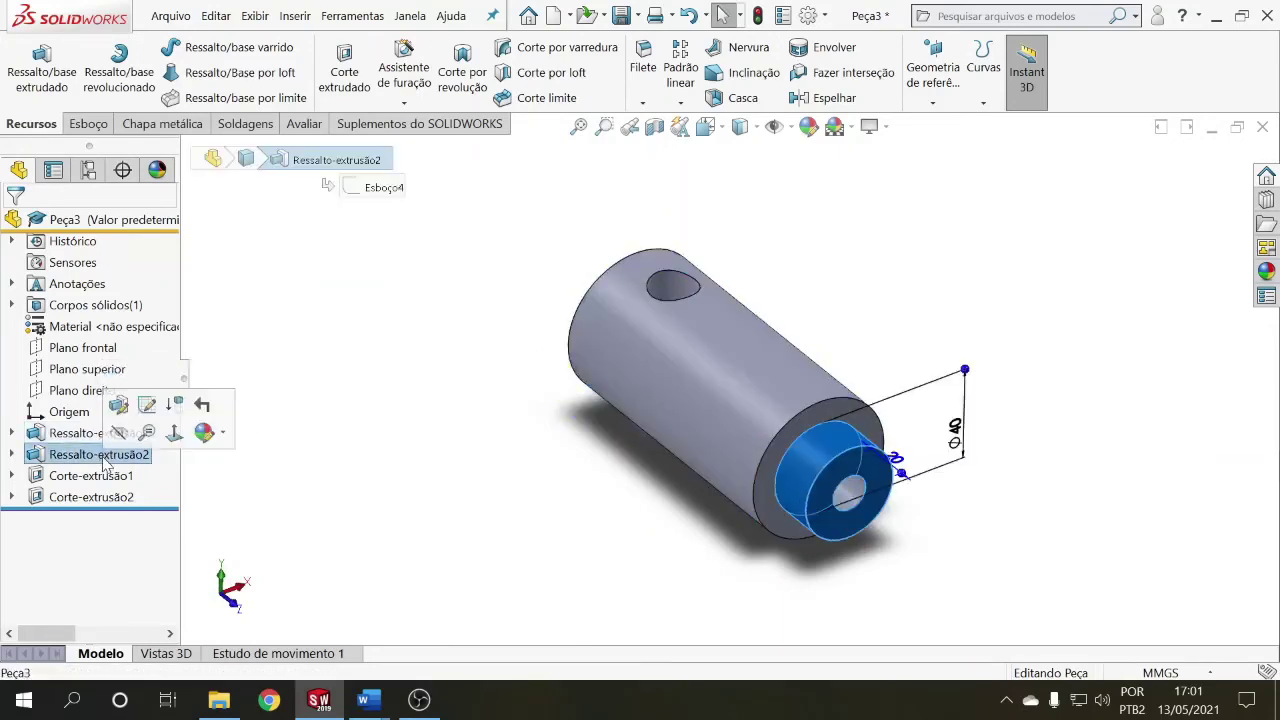
click(104, 477)
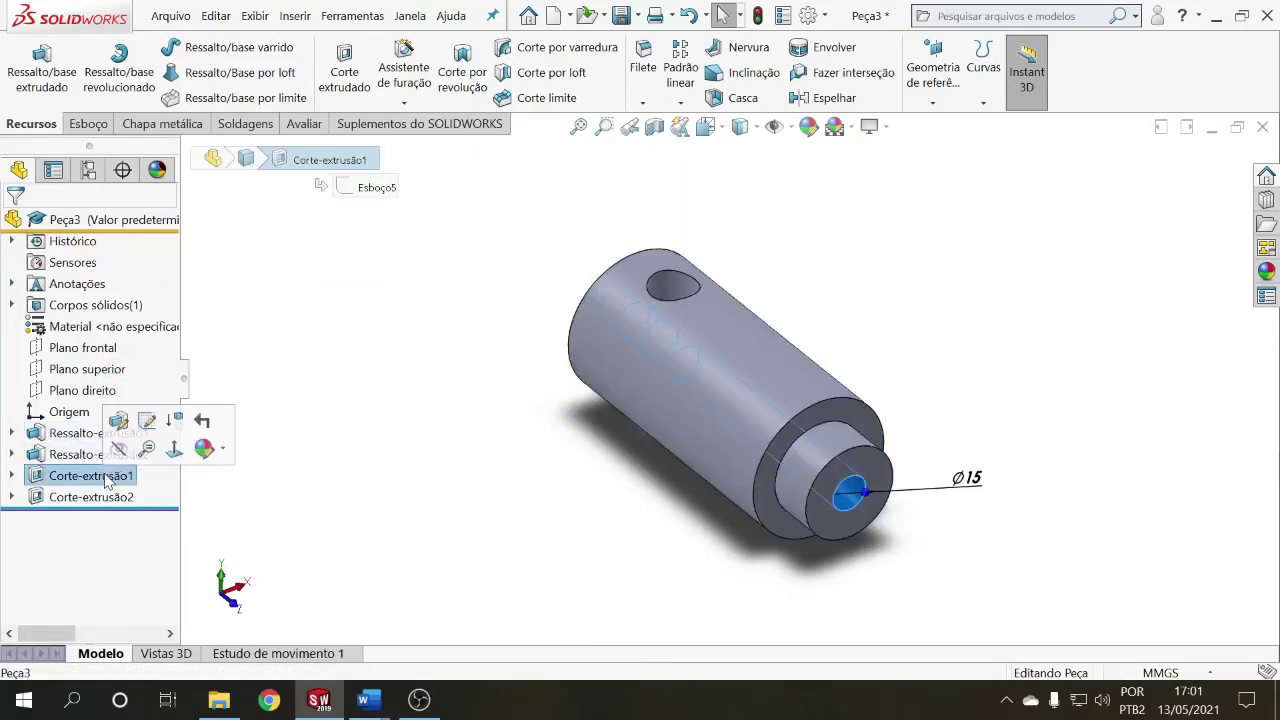
click(108, 498)
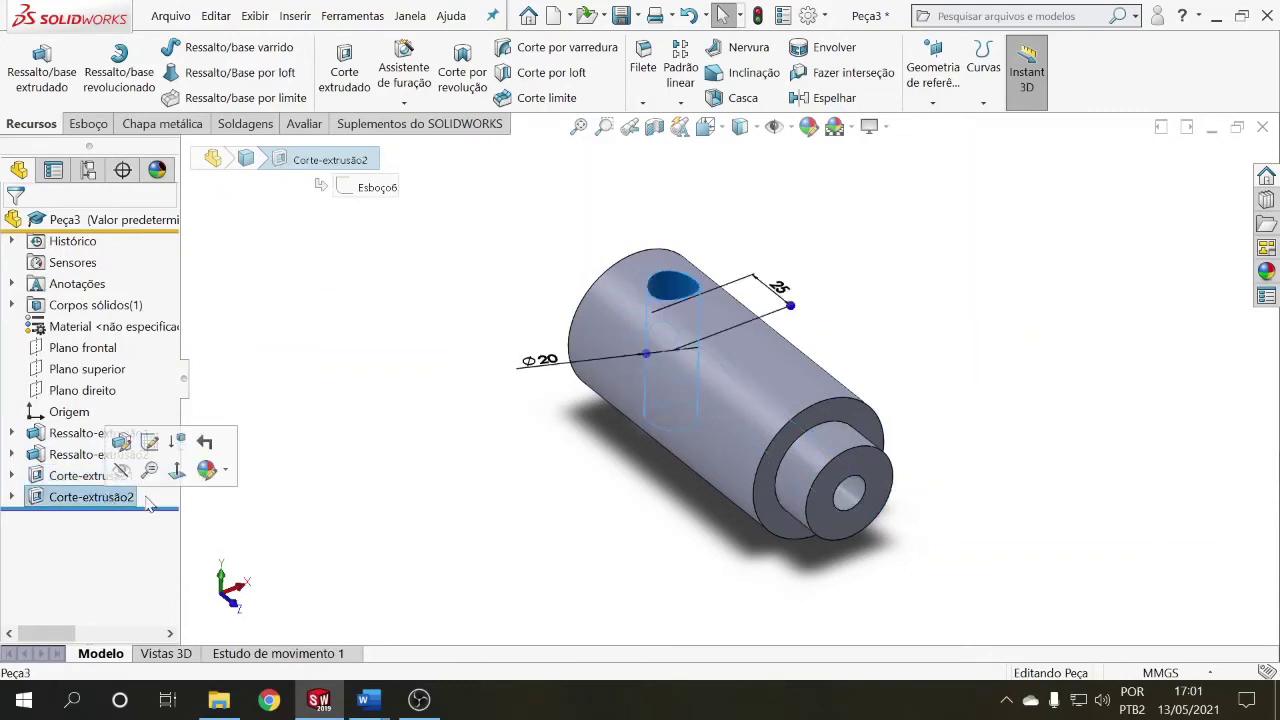
click(313, 526)
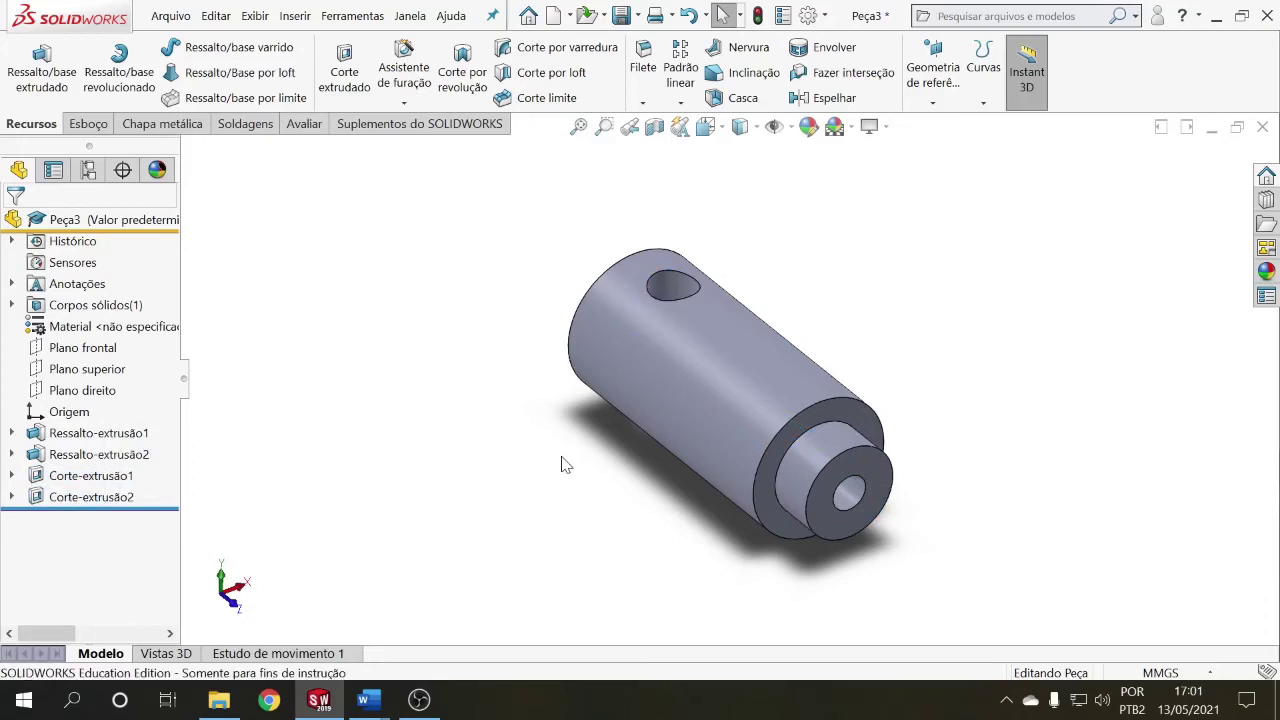
Step: Apply a 3 mm constant-radius fillet to the edge where the 40 mm boss meets the large cylinder's end face
scroll(565, 463, up, 4)
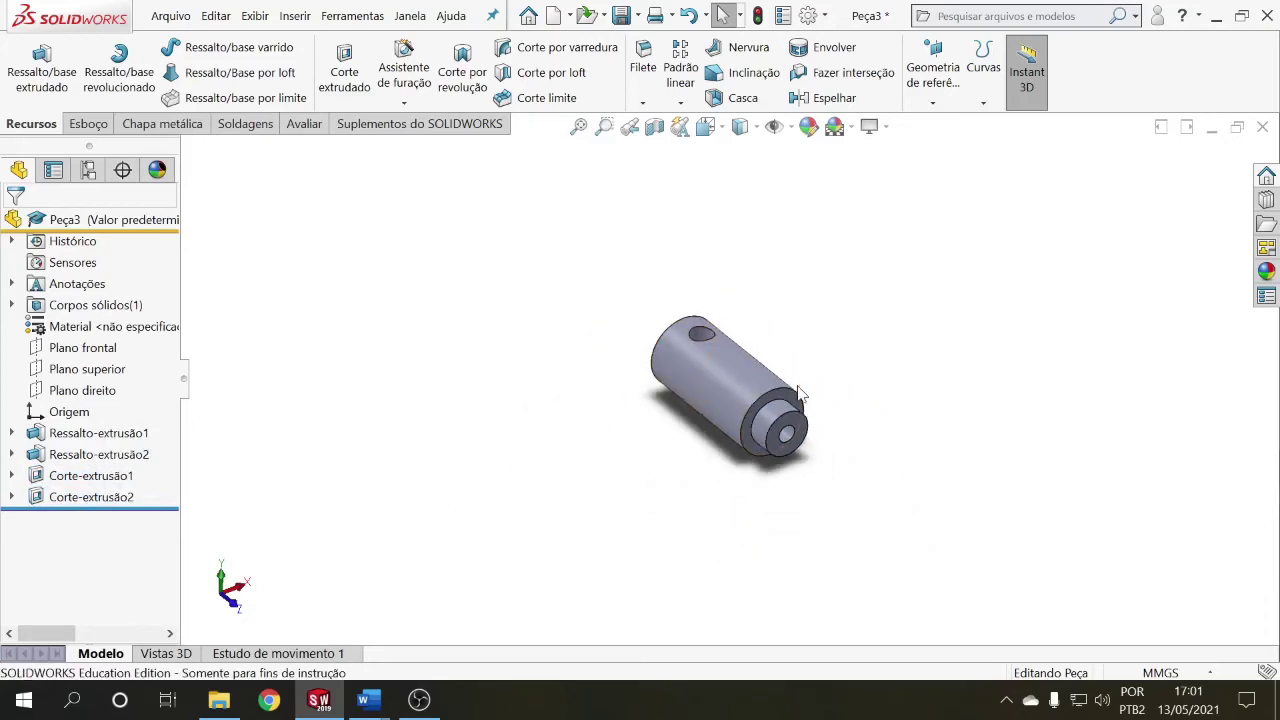
scroll(800, 392, down, 3)
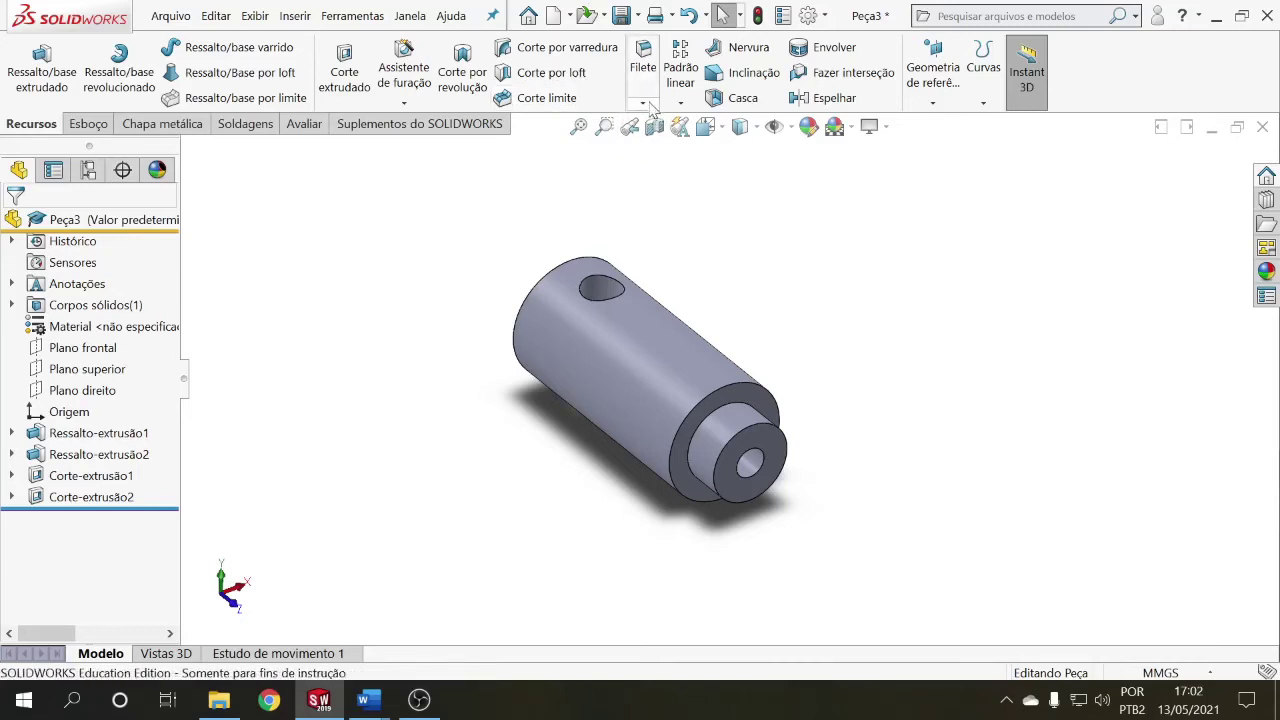
click(643, 66)
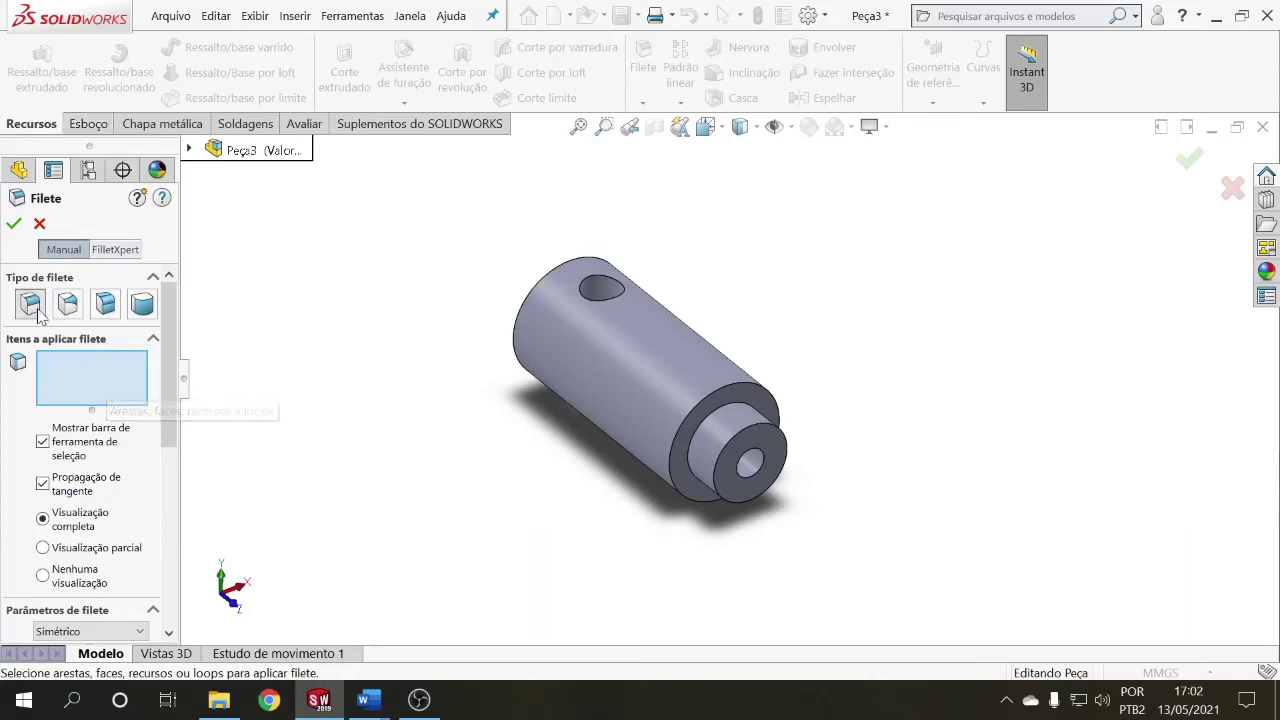
scroll(166, 465, down, 4)
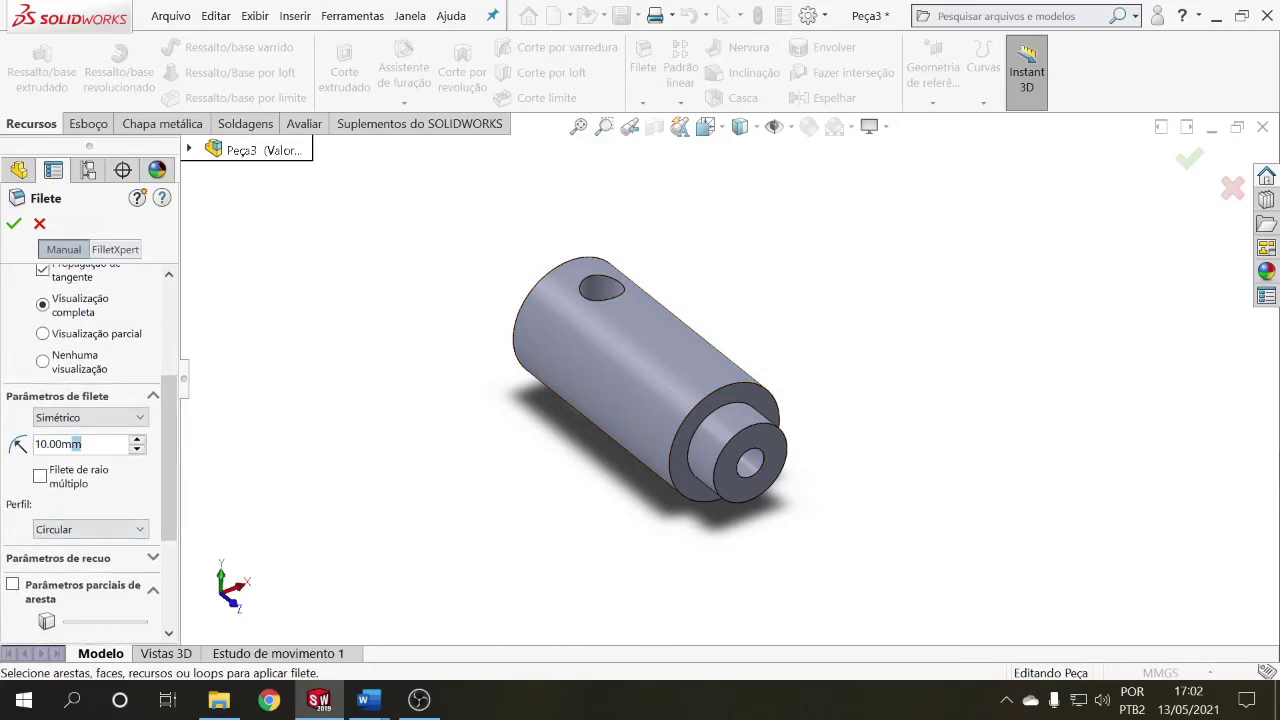
text(3)
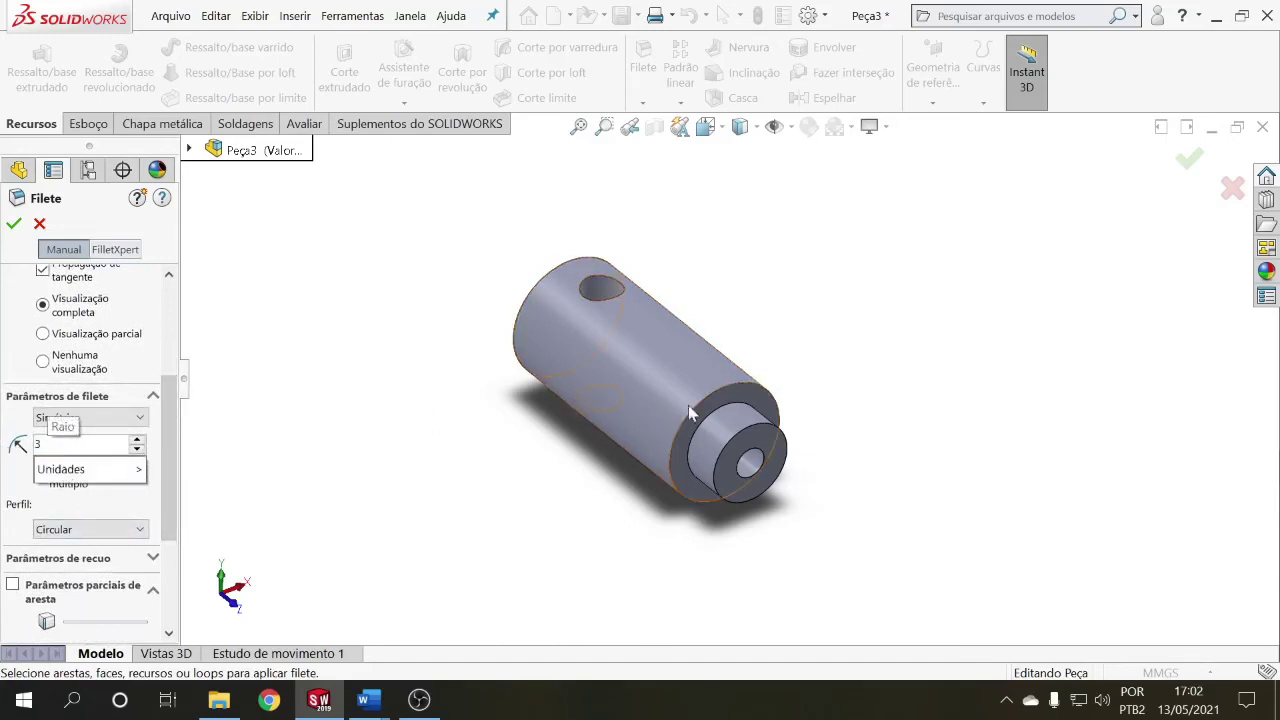
click(720, 418)
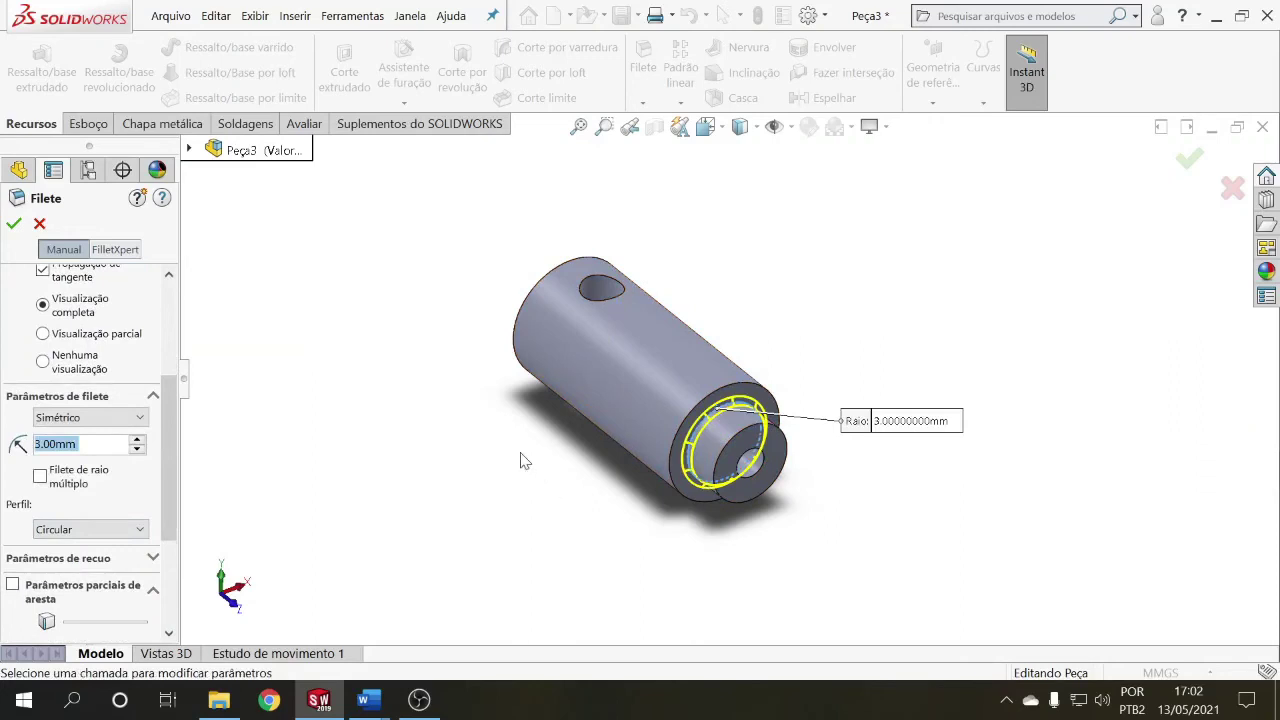
click(13, 223)
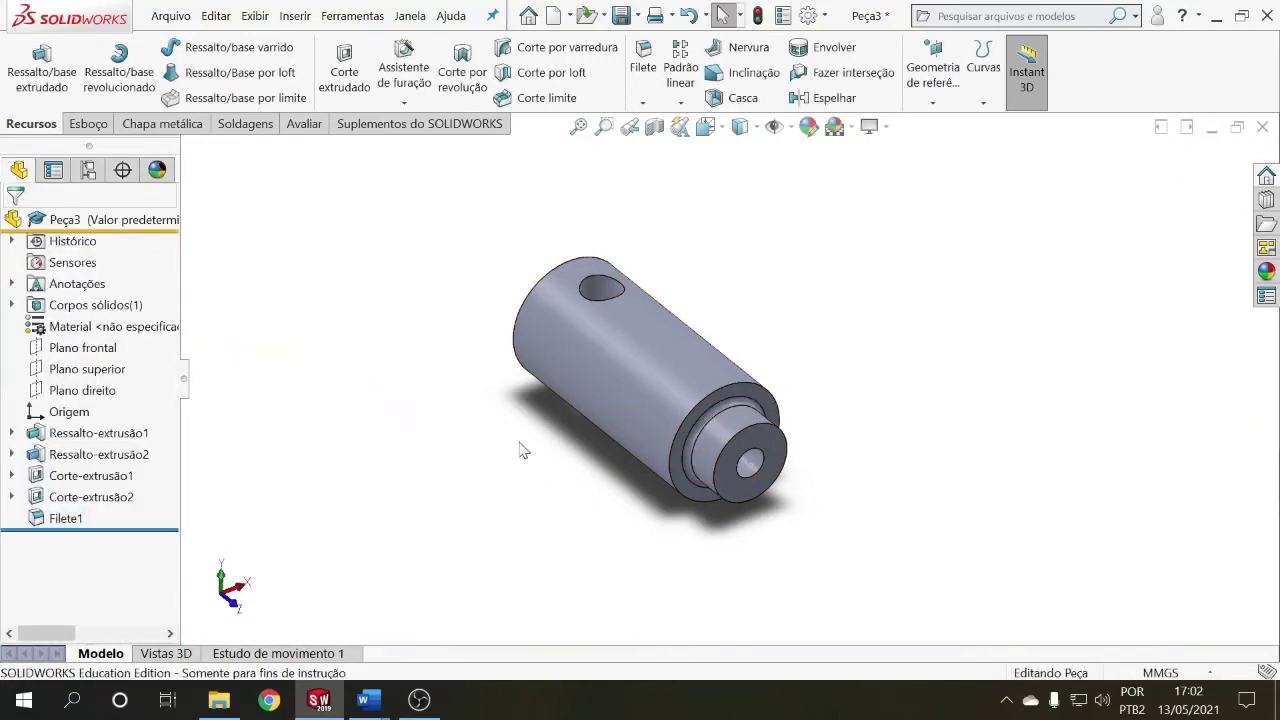
Step: Chamfer the outer circular edges at both ends of the large cylinder with a 5 mm distance and 45° angle
middle_drag(532, 459, 538, 459)
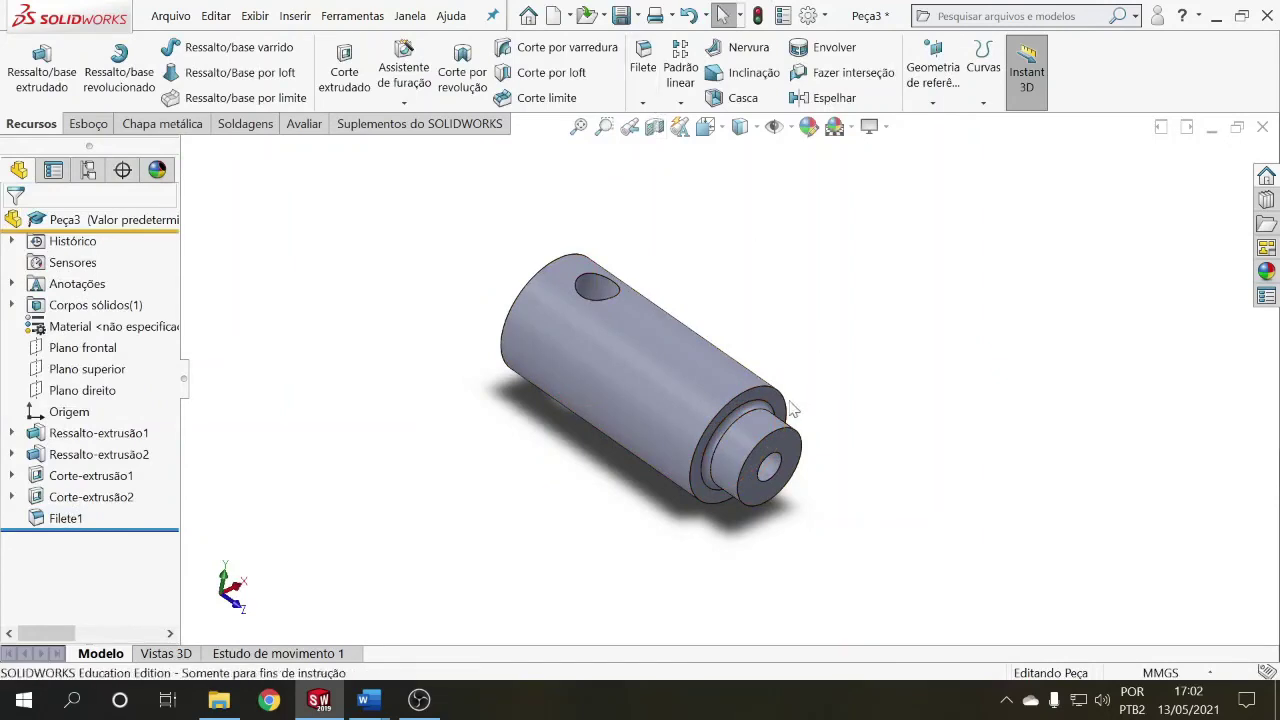
click(646, 105)
click(676, 150)
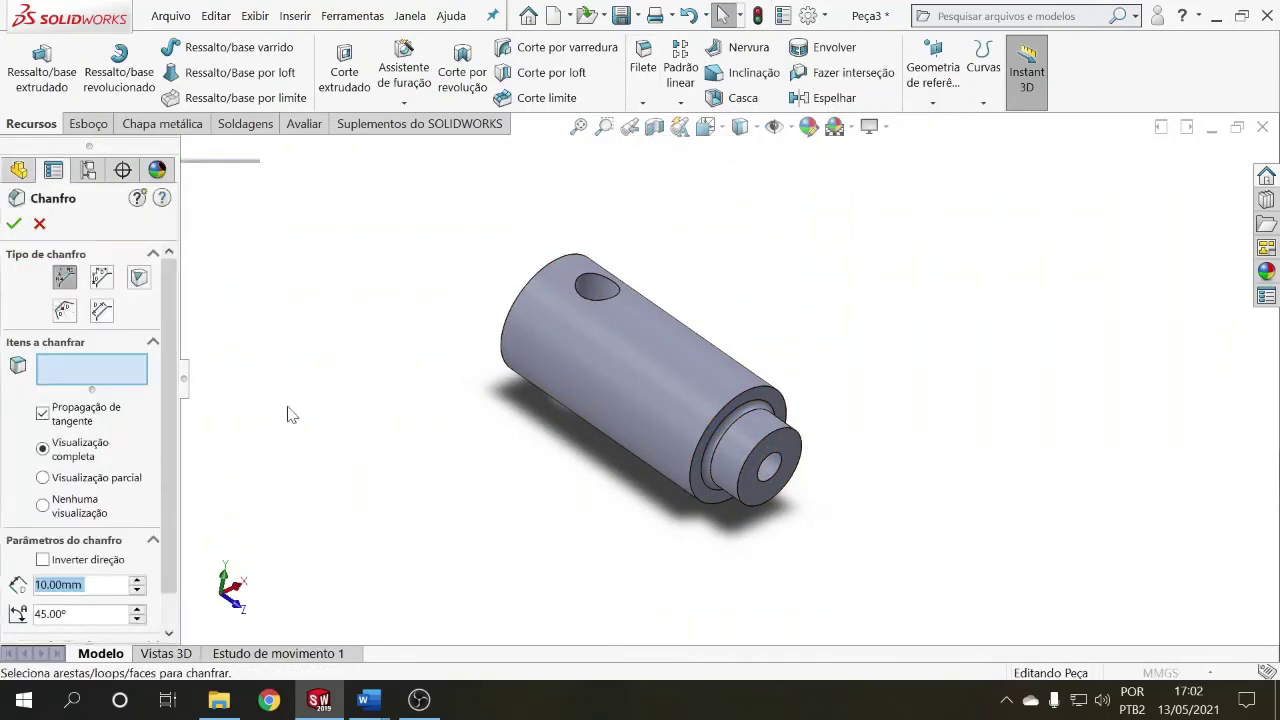
text(5)
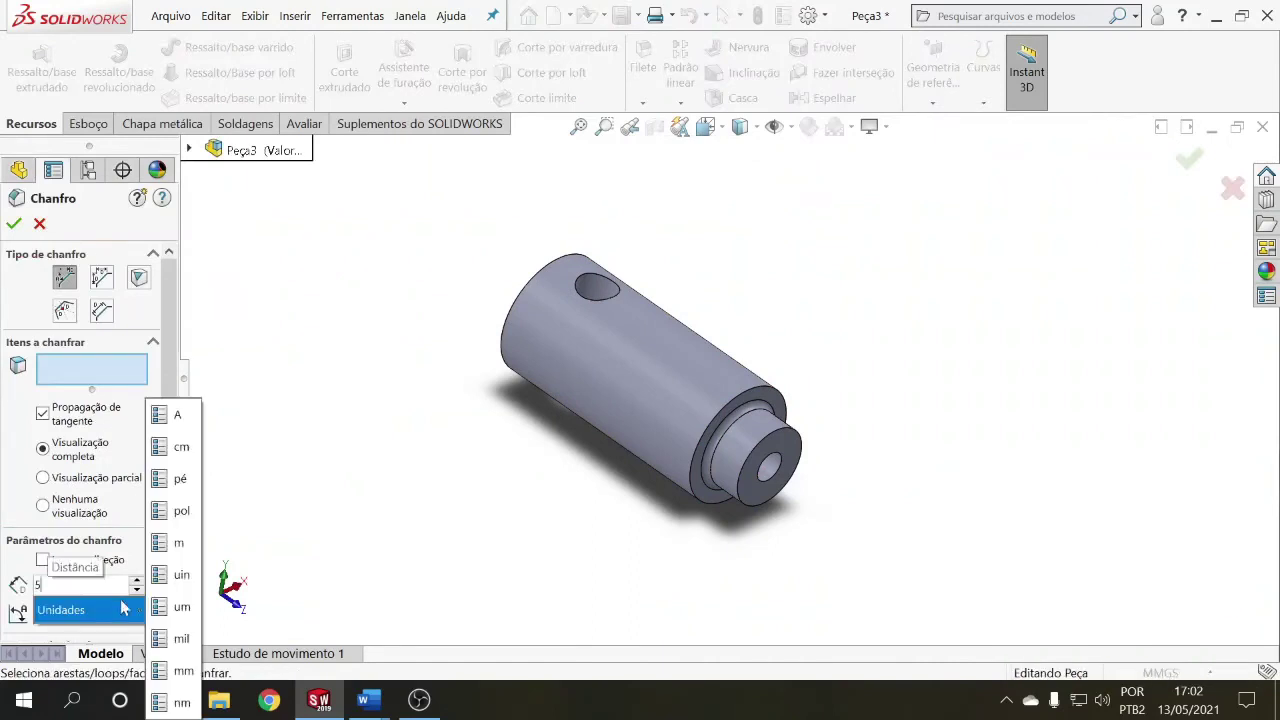
click(760, 398)
middle_drag(593, 444, 608, 506)
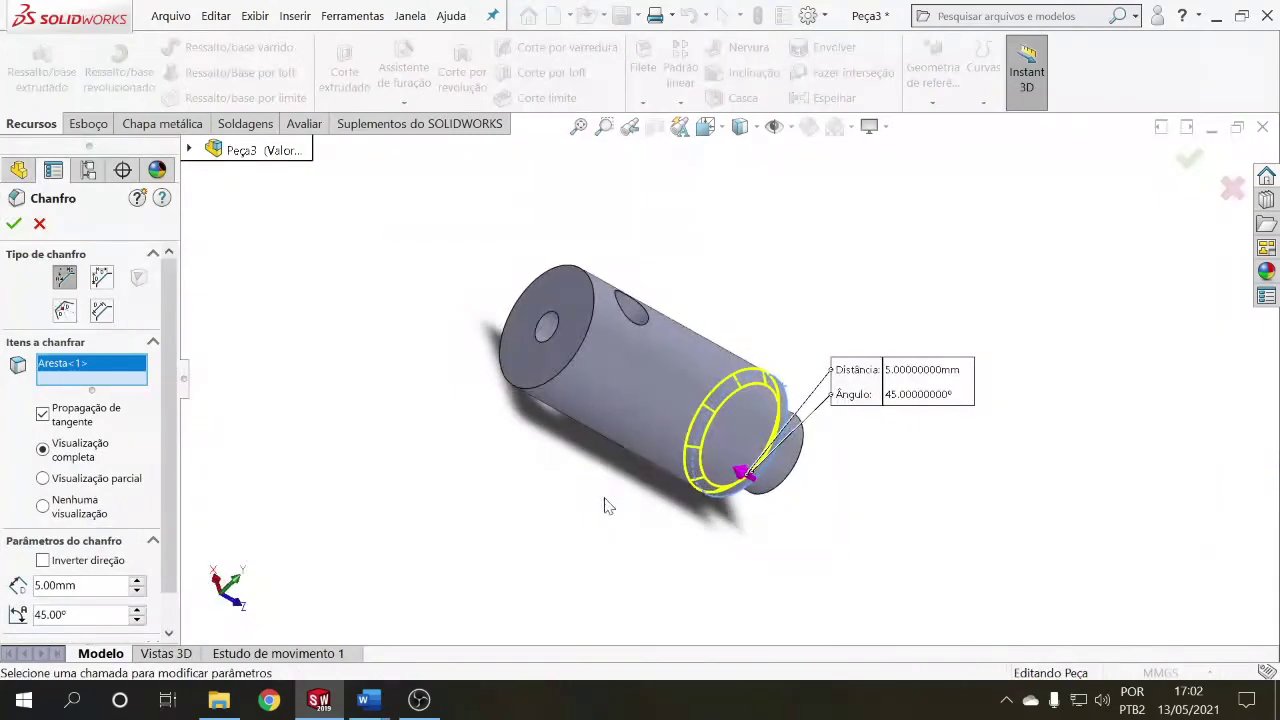
click(597, 316)
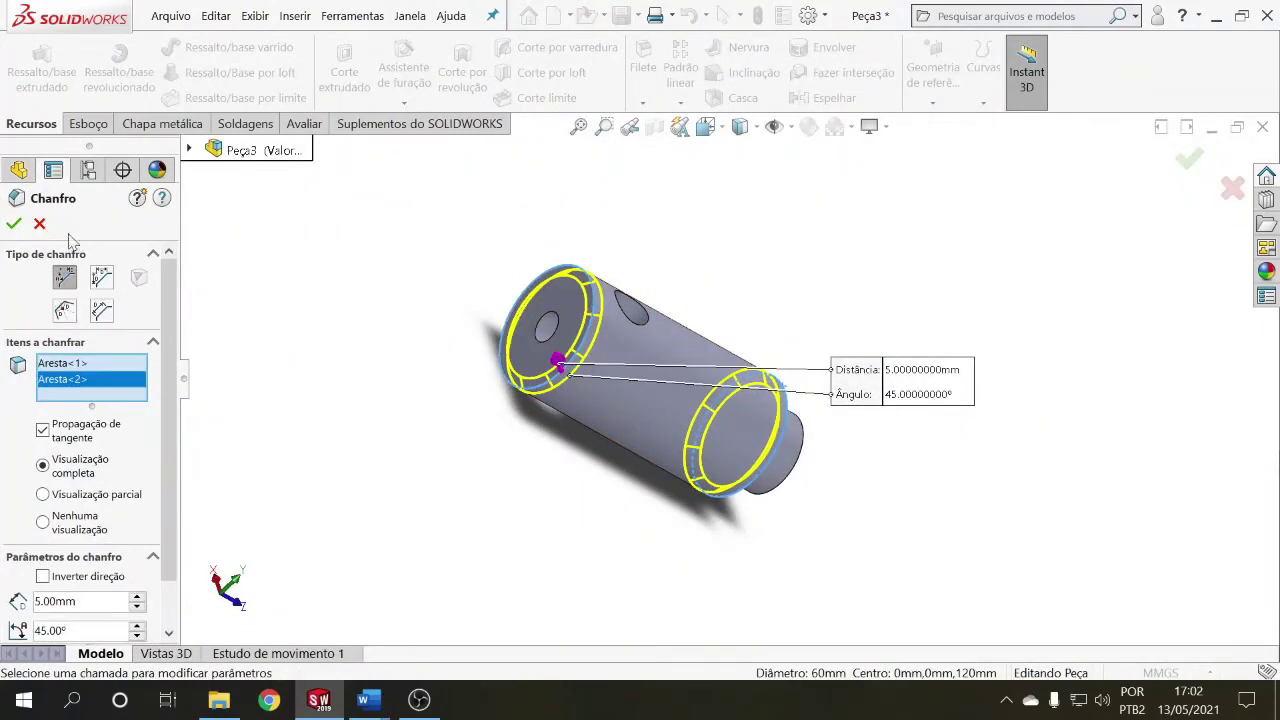
click(14, 224)
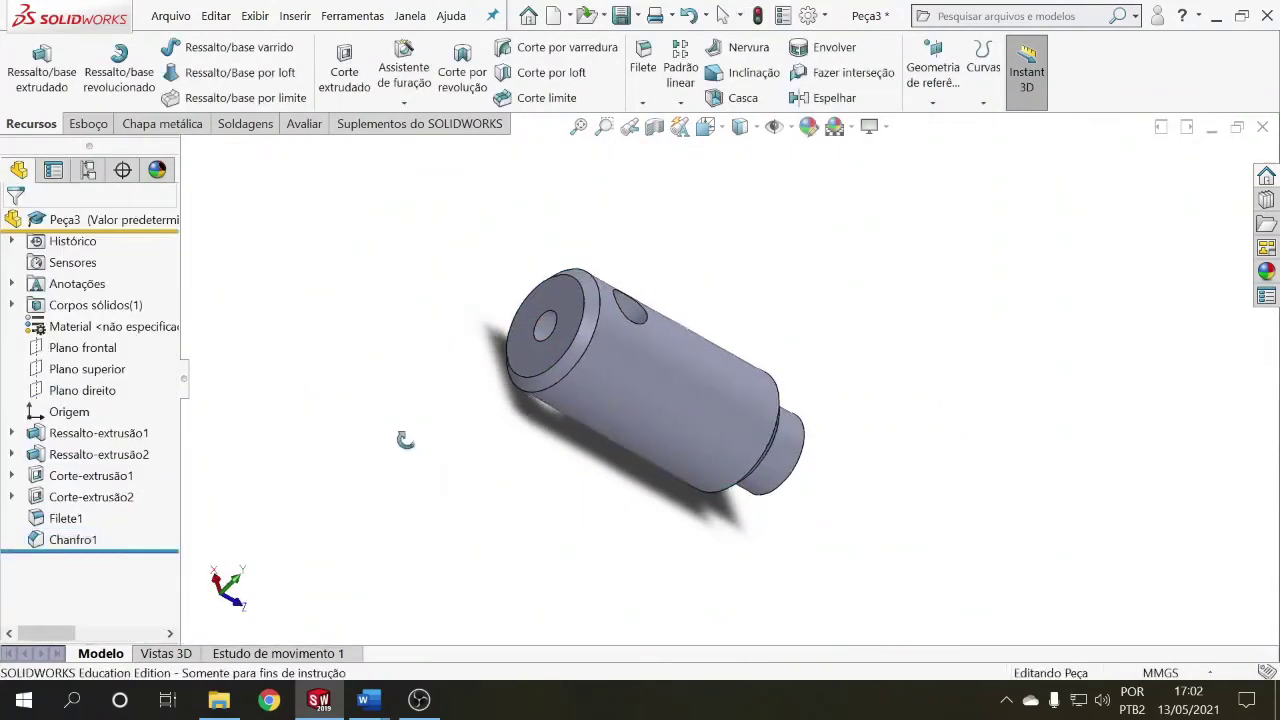
Step: Inspect which edges of the shaft the fillet and the chamfer each affect, and examine the finished part from several angles
middle_drag(333, 340, 260, 360)
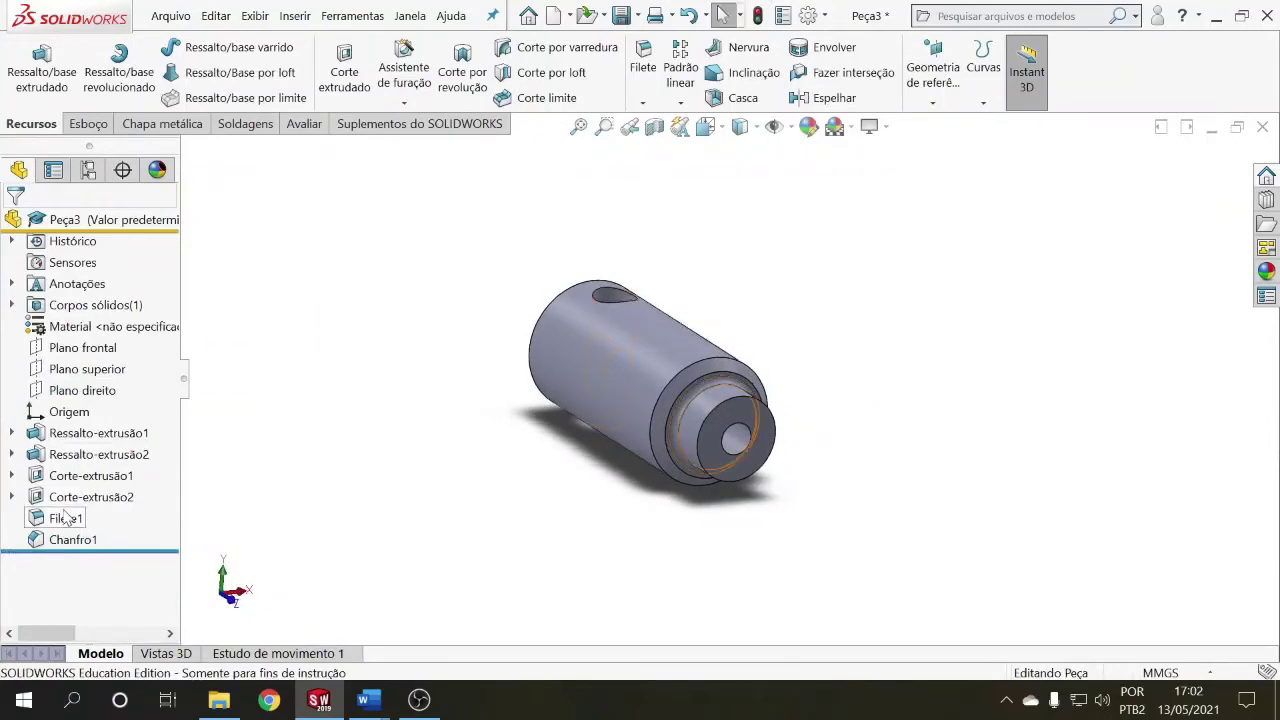
click(66, 518)
click(64, 540)
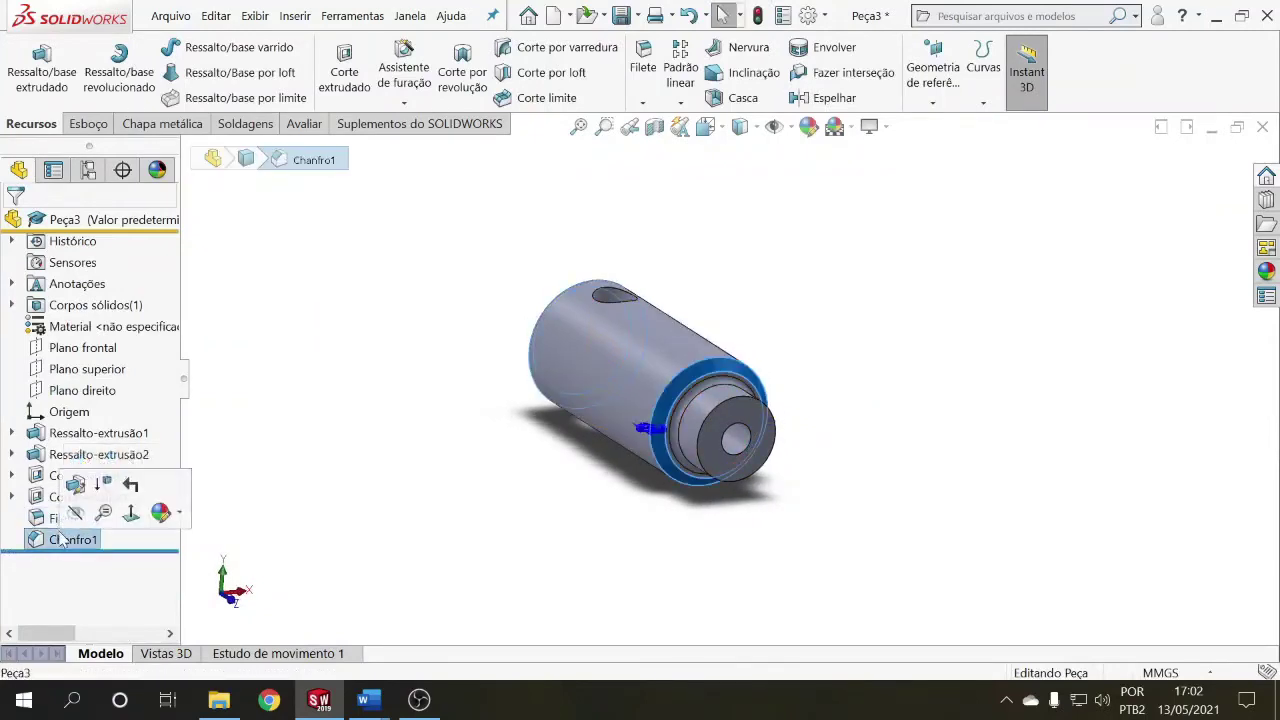
click(50, 518)
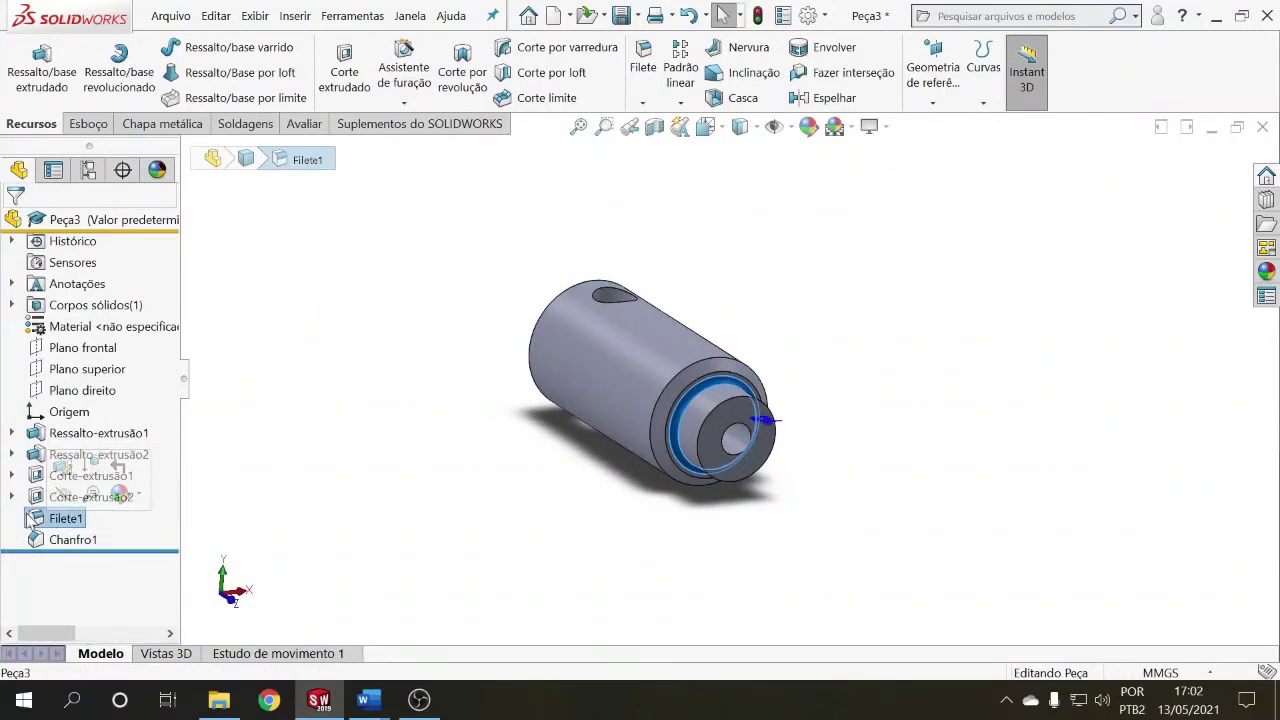
click(47, 540)
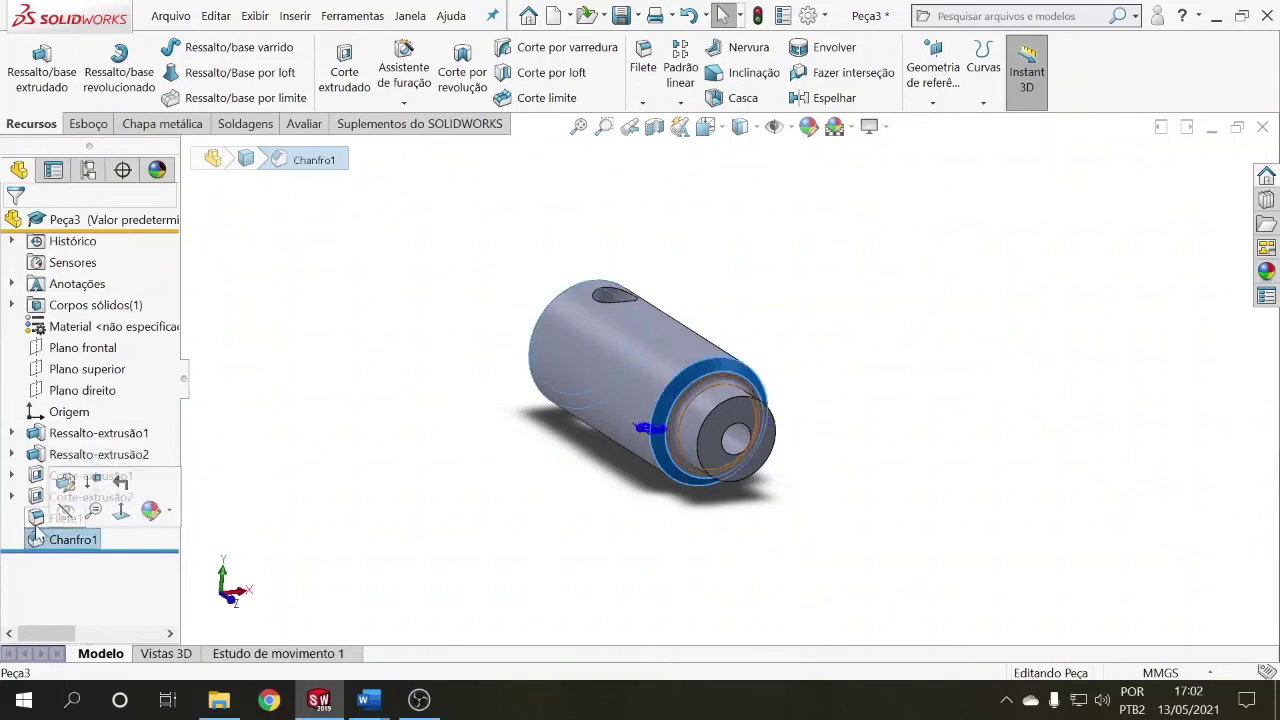
click(40, 520)
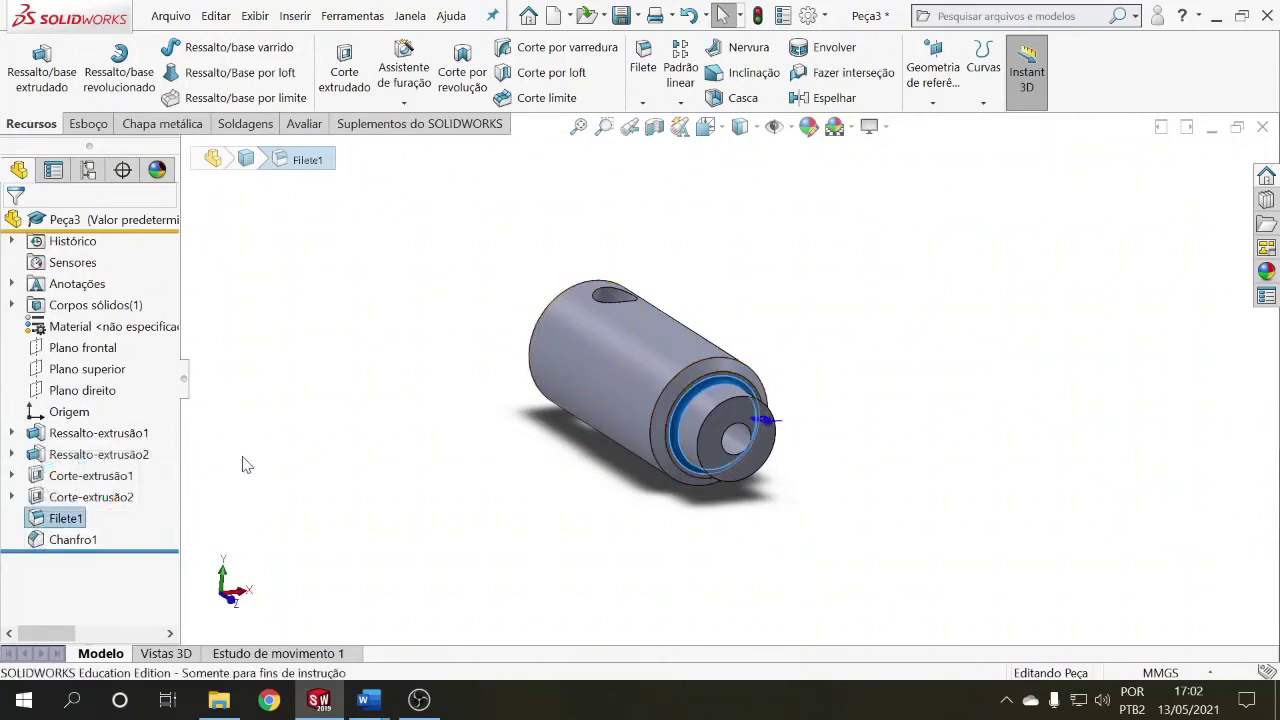
click(300, 450)
middle_drag(314, 443, 200, 440)
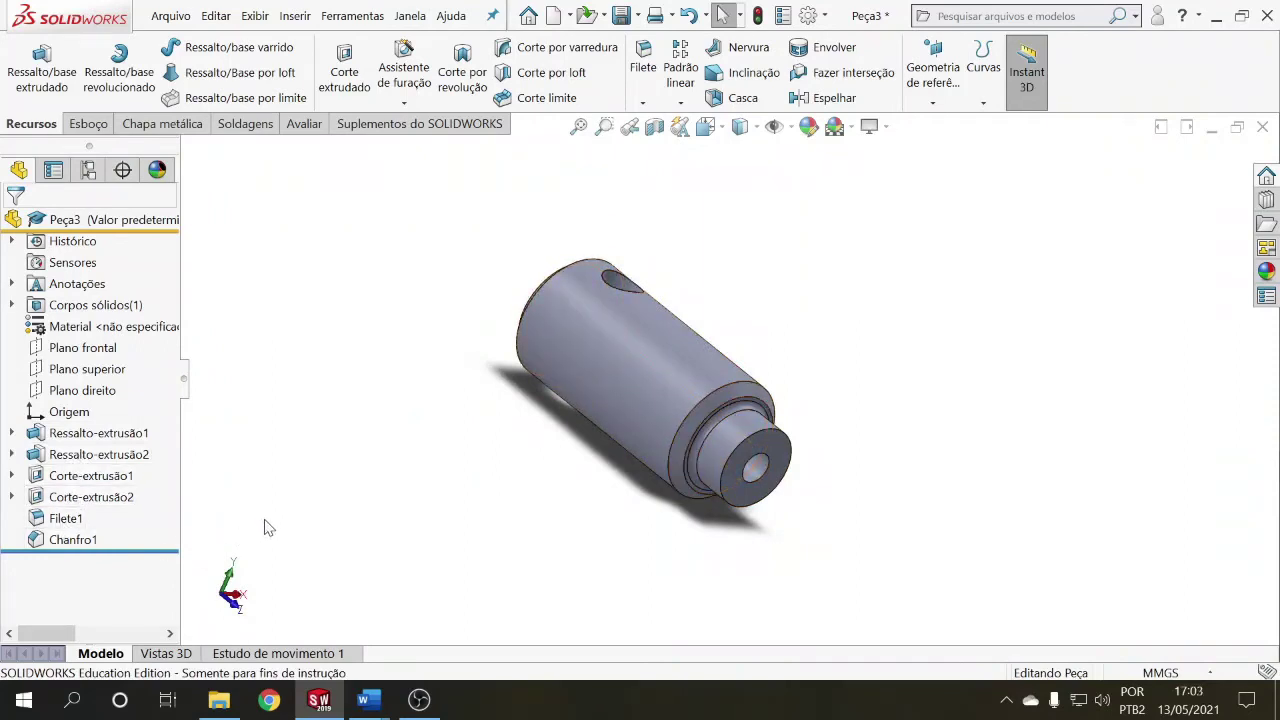
middle_drag(405, 463, 364, 471)
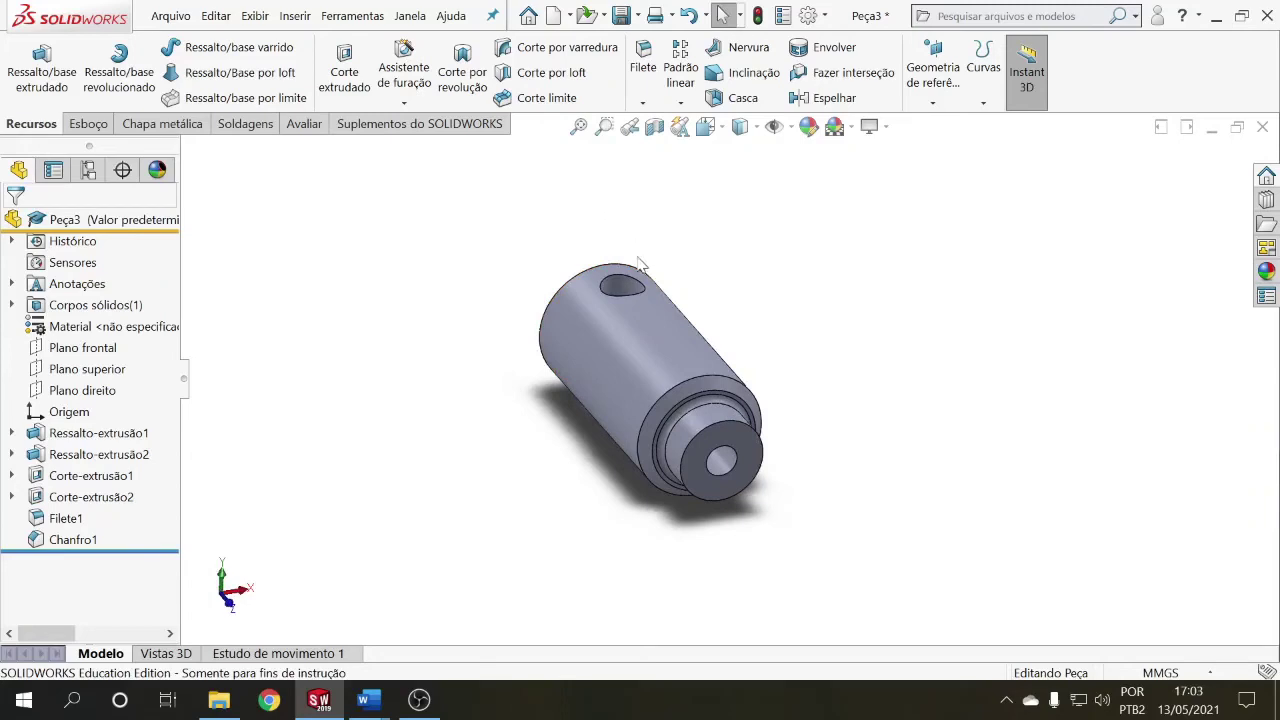
middle_drag(640, 263, 603, 580)
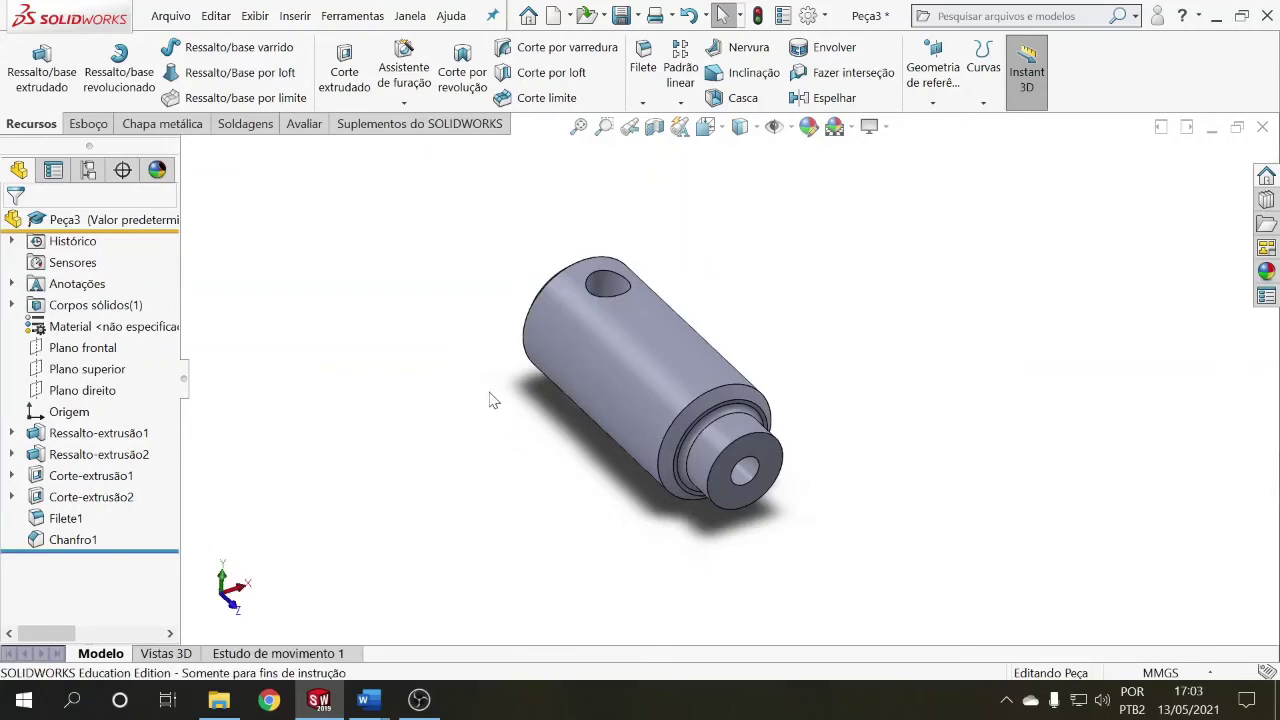
middle_drag(491, 400, 453, 334)
middle_drag(454, 266, 486, 363)
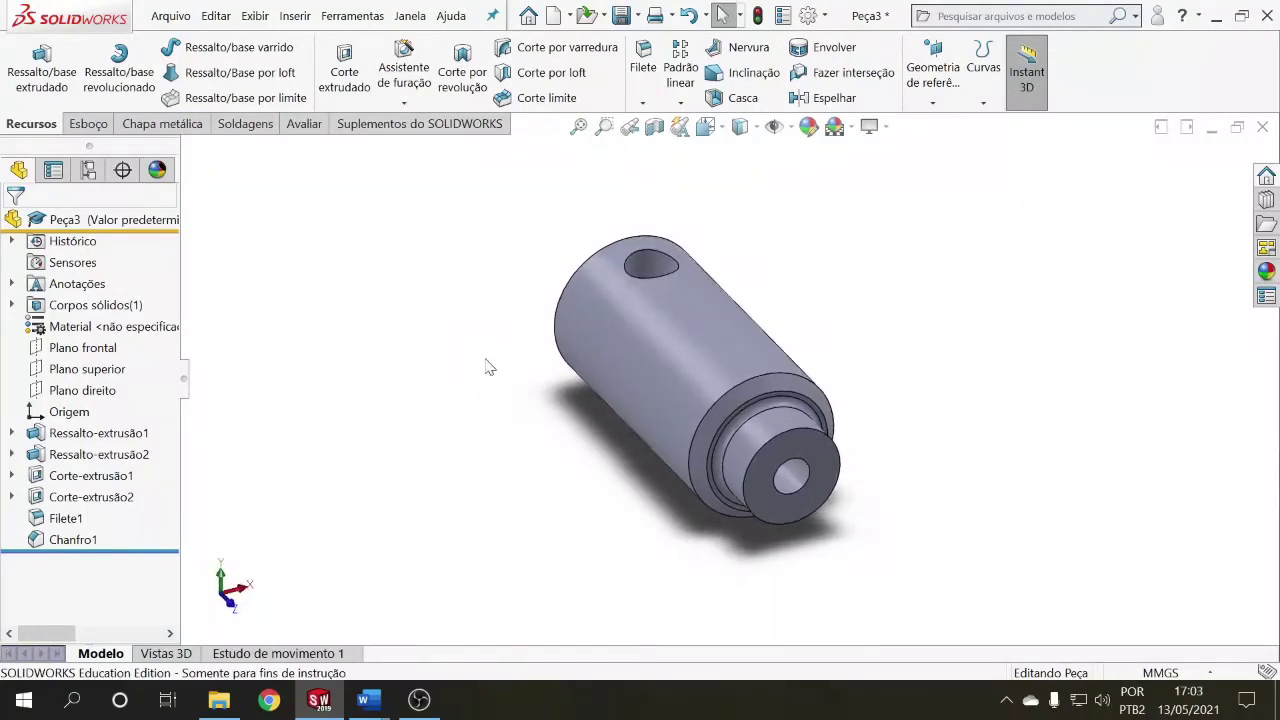
Step: View the shaft in the standard top, front, right and isometric orientations
click(725, 132)
click(638, 283)
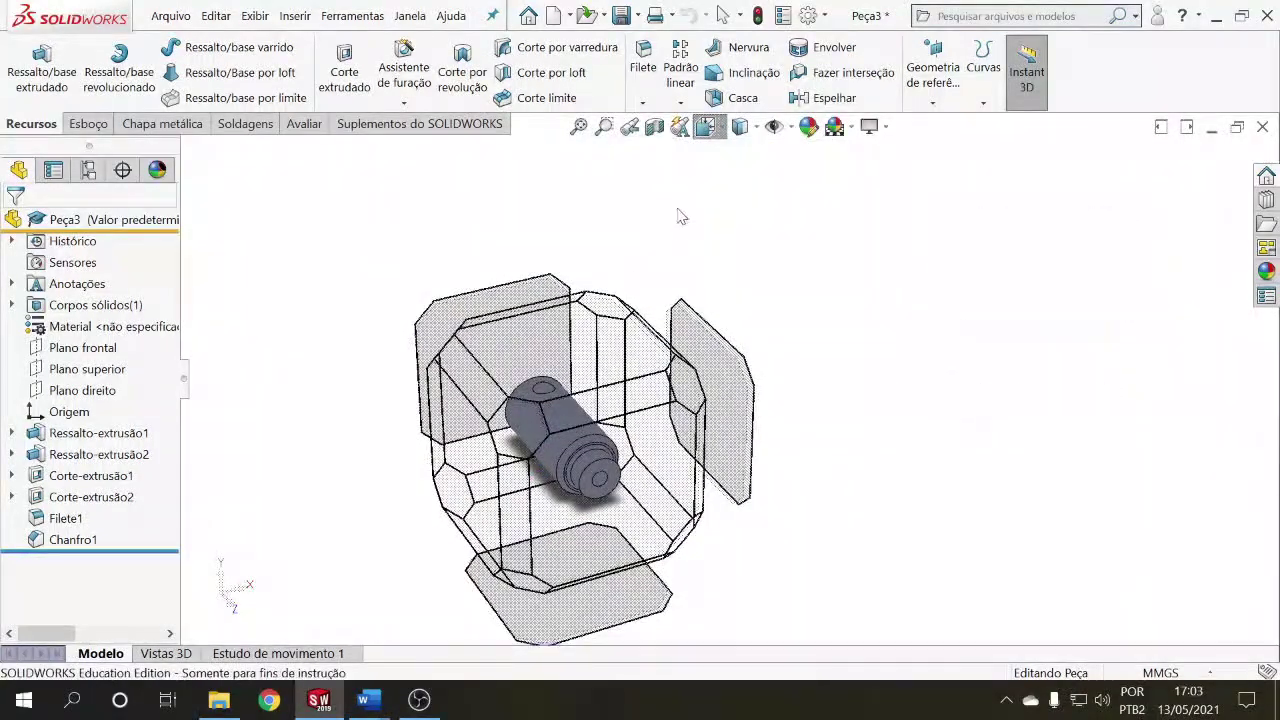
click(725, 133)
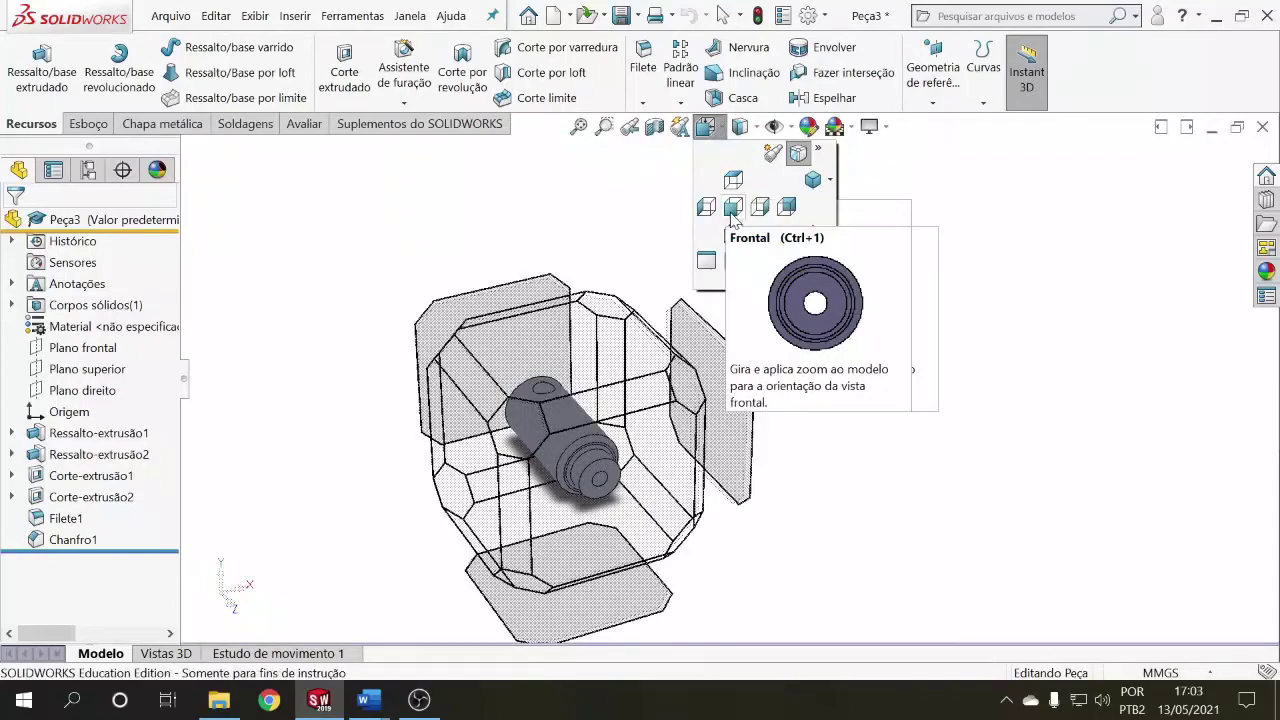
click(733, 208)
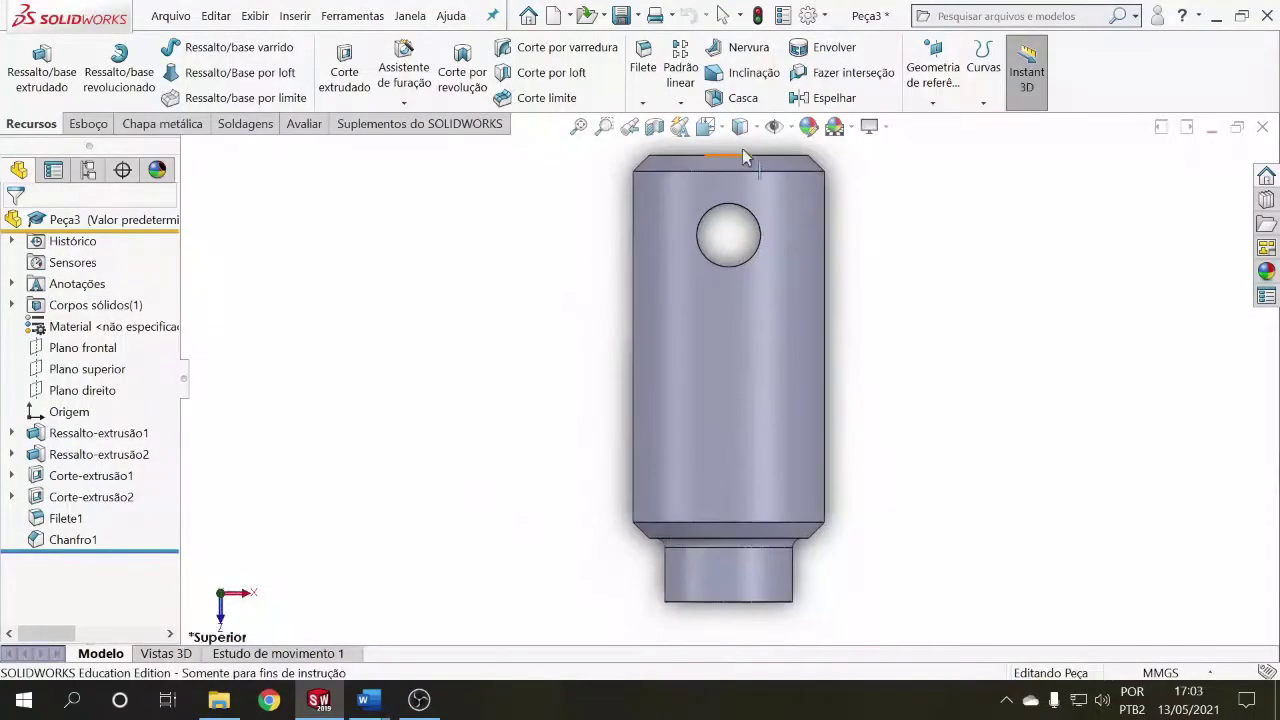
click(706, 127)
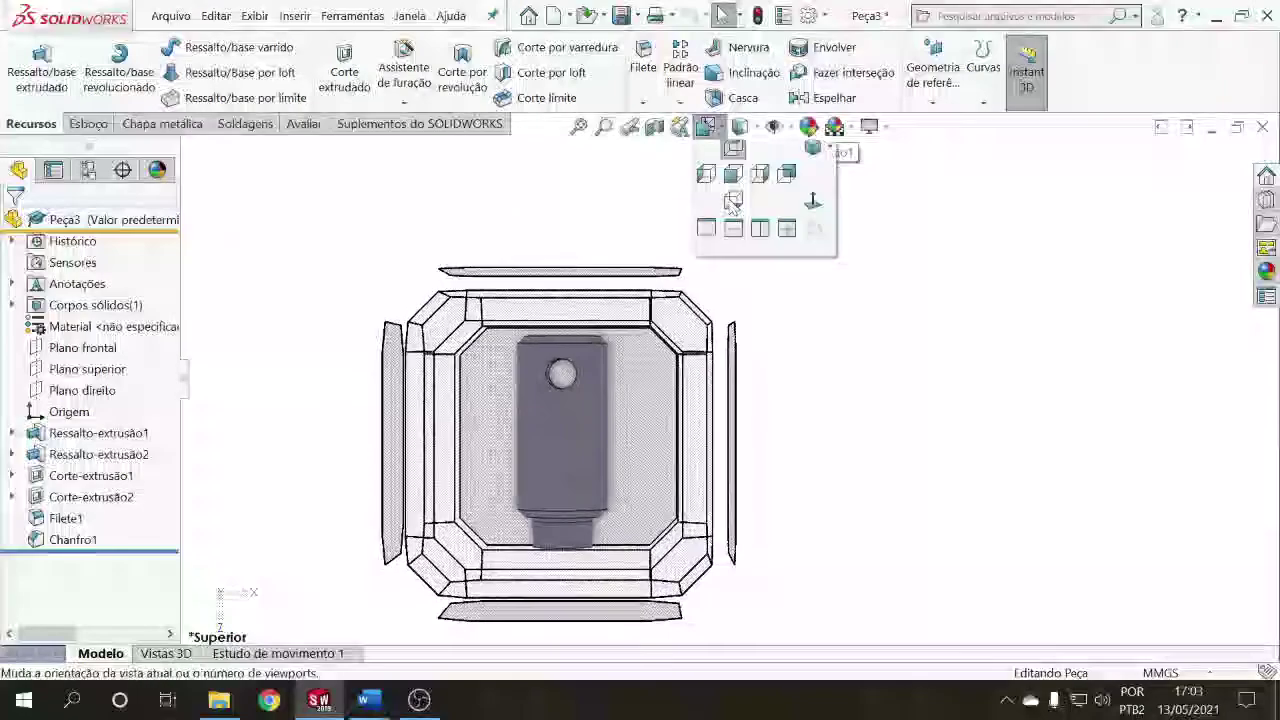
click(730, 190)
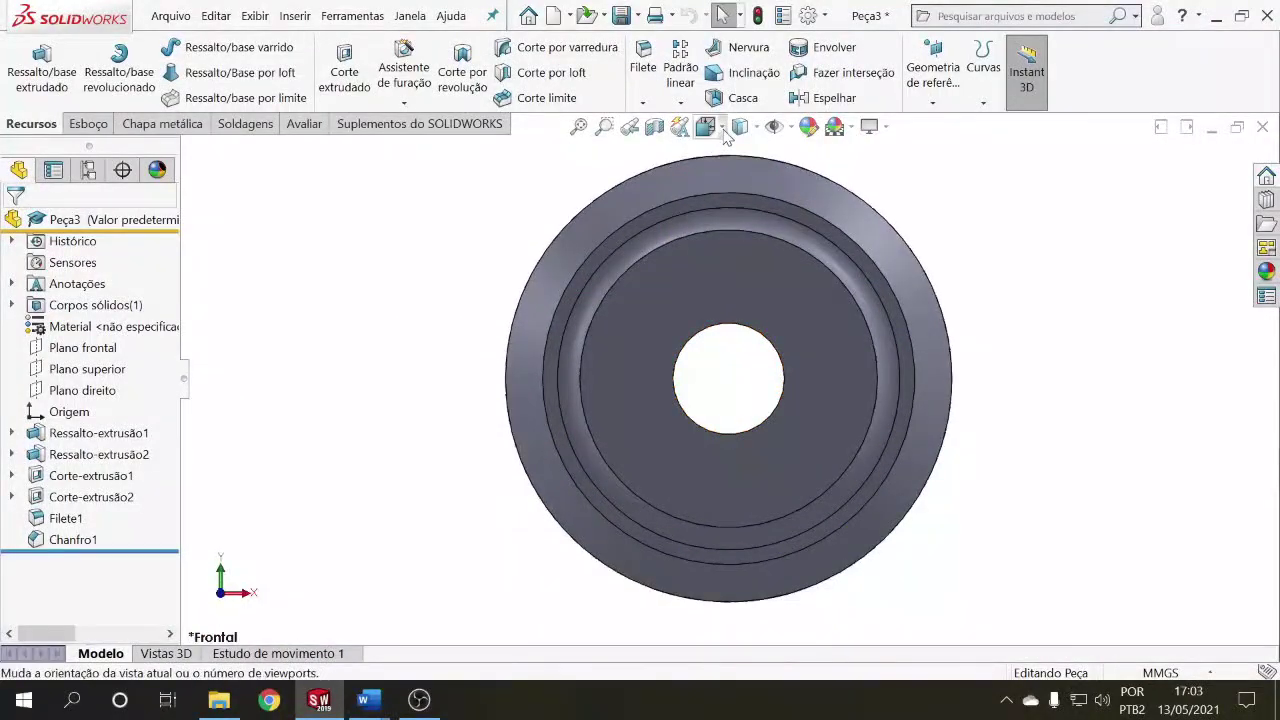
click(706, 127)
click(760, 207)
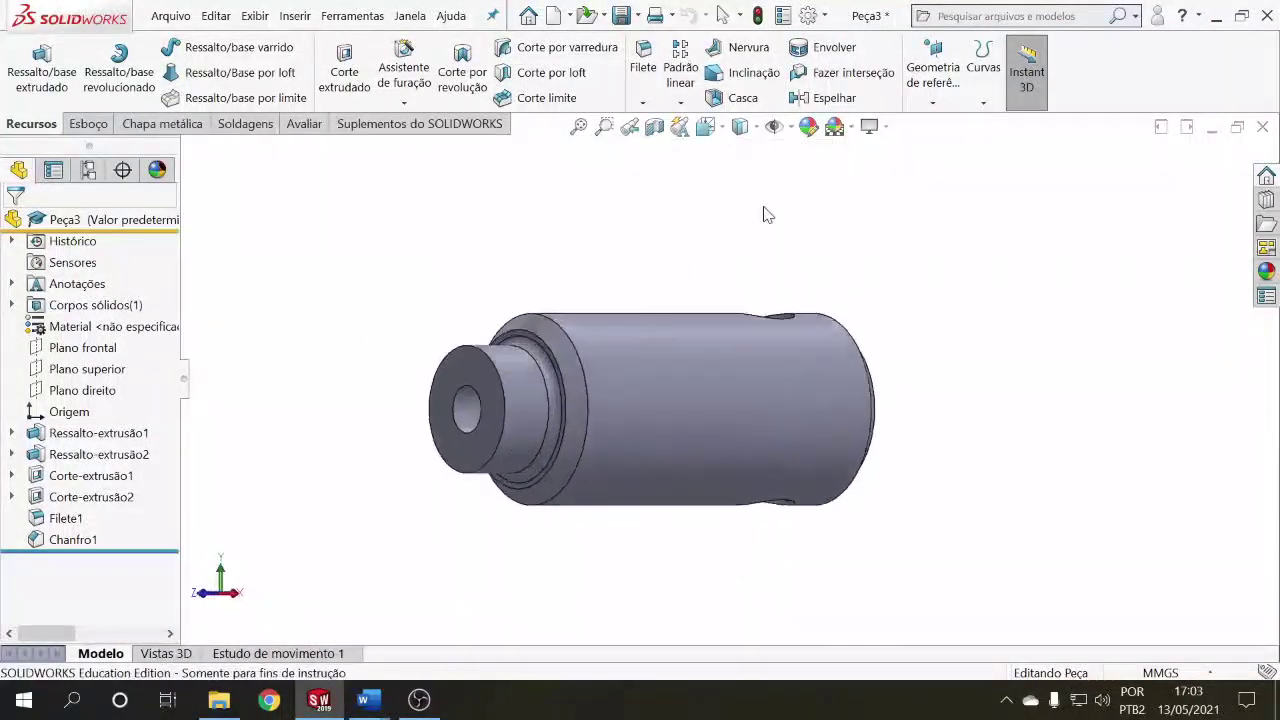
click(706, 127)
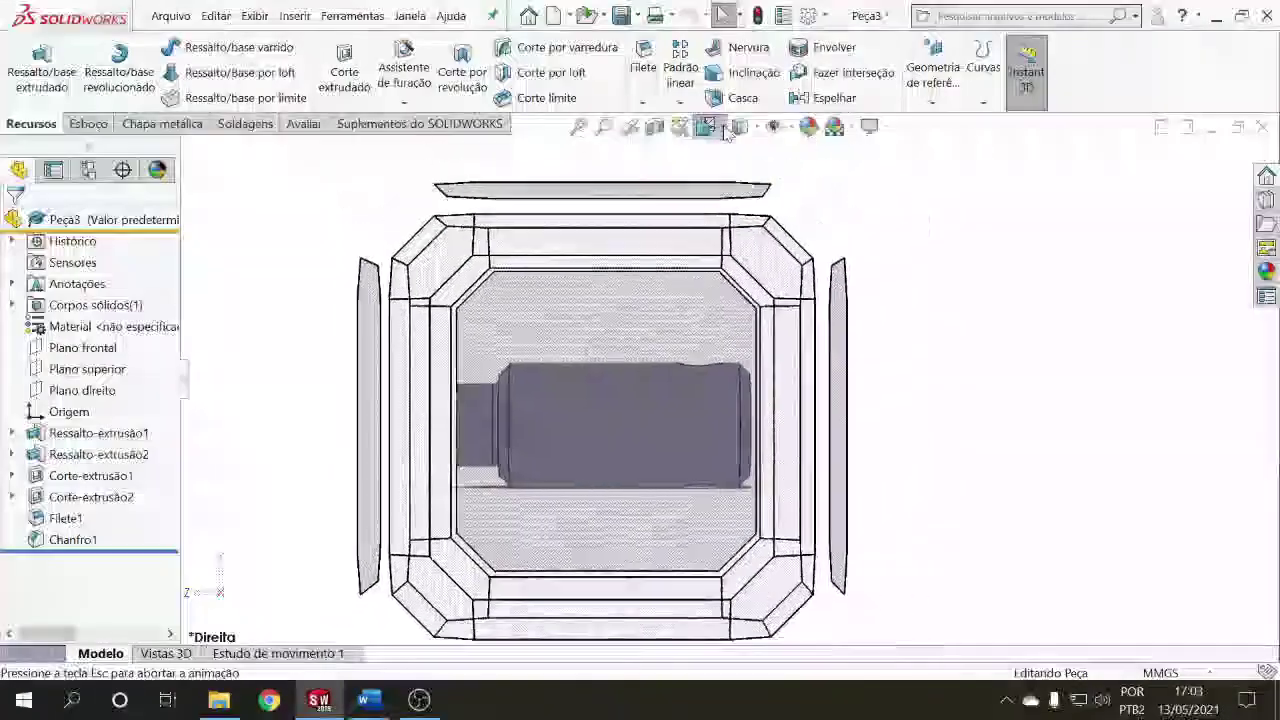
click(811, 182)
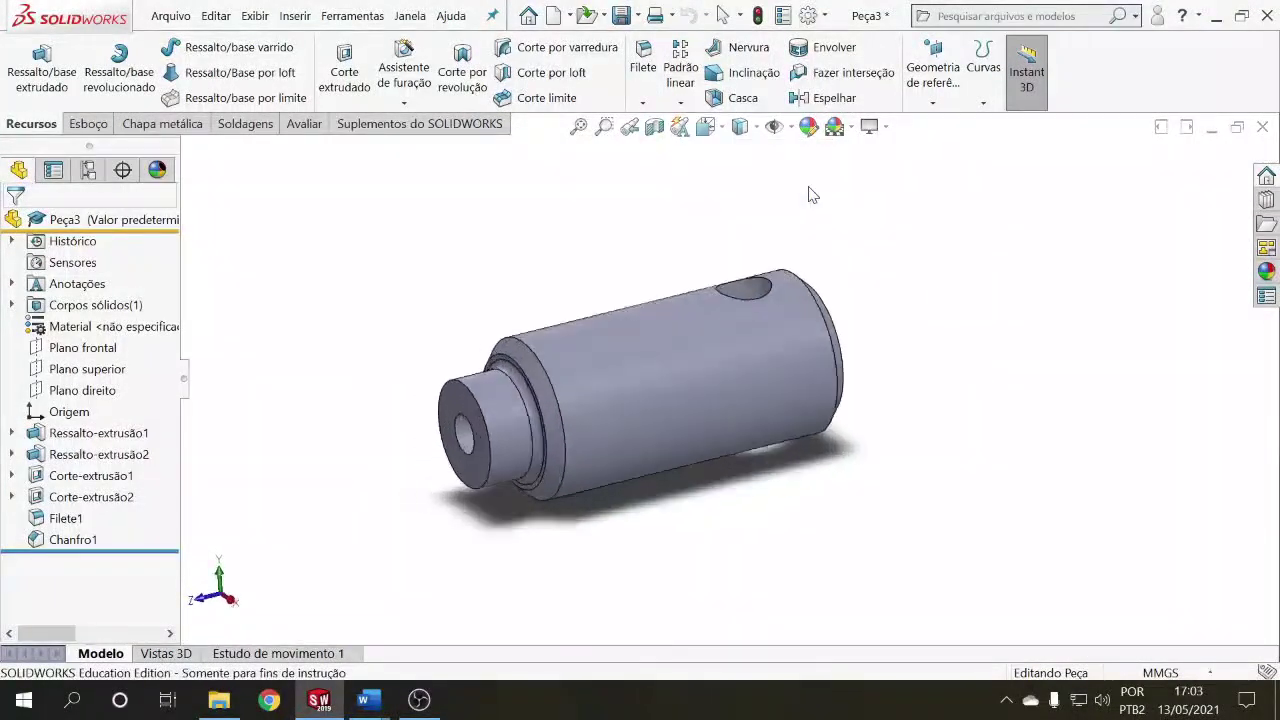
scroll(858, 444, down, 3)
scroll(857, 438, up, 3)
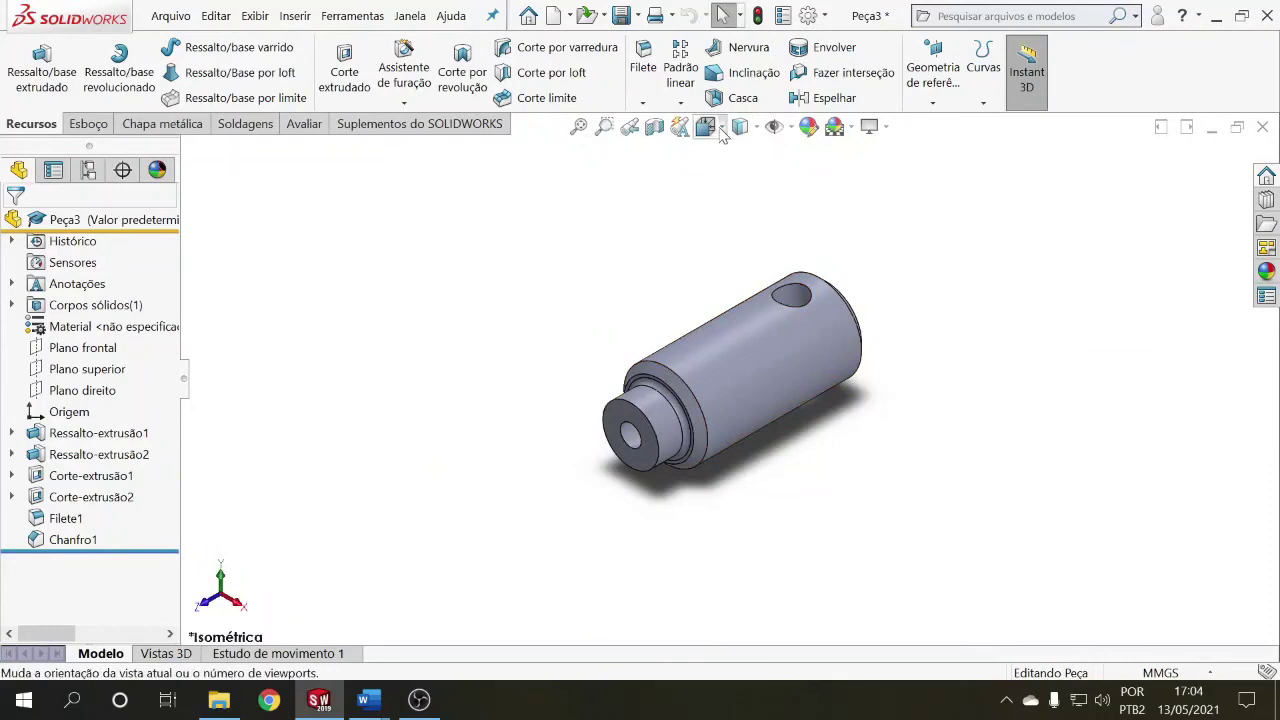
Step: Compare the shaft in the shaded without edges, hidden lines removed, hidden lines visible and wireframe display styles, and restore shaded with edges
click(758, 128)
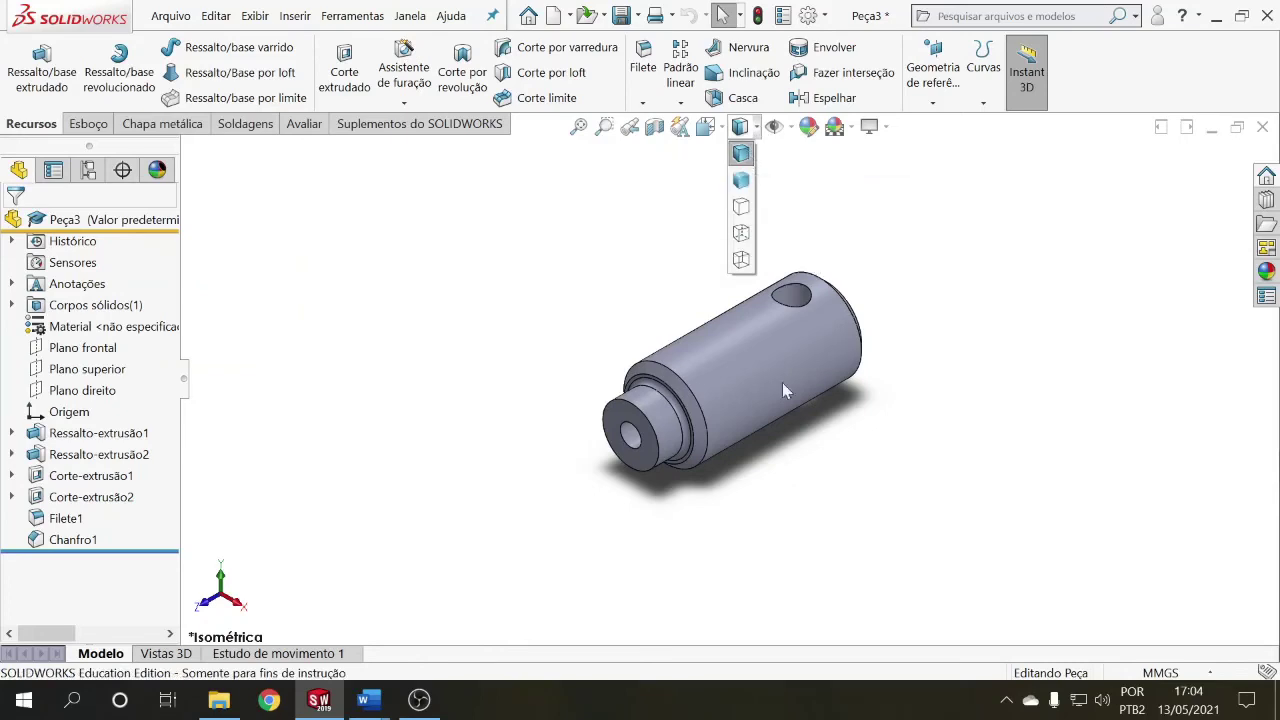
click(741, 180)
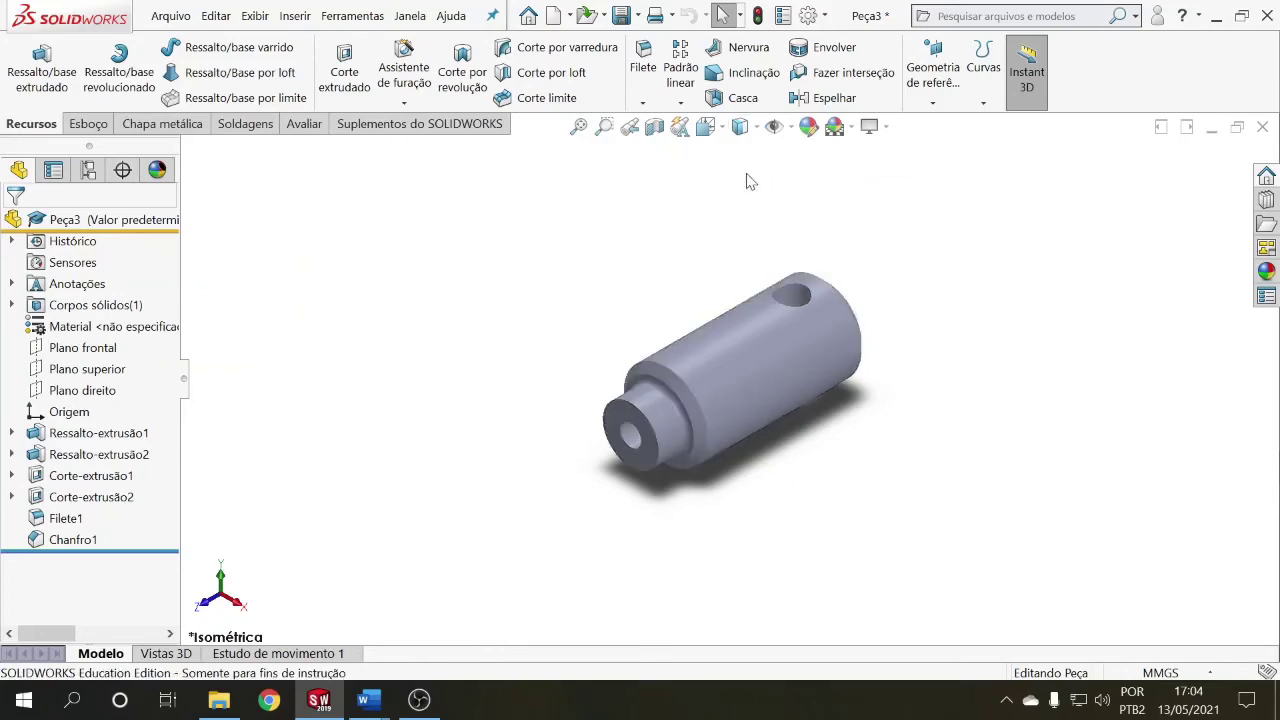
click(741, 126)
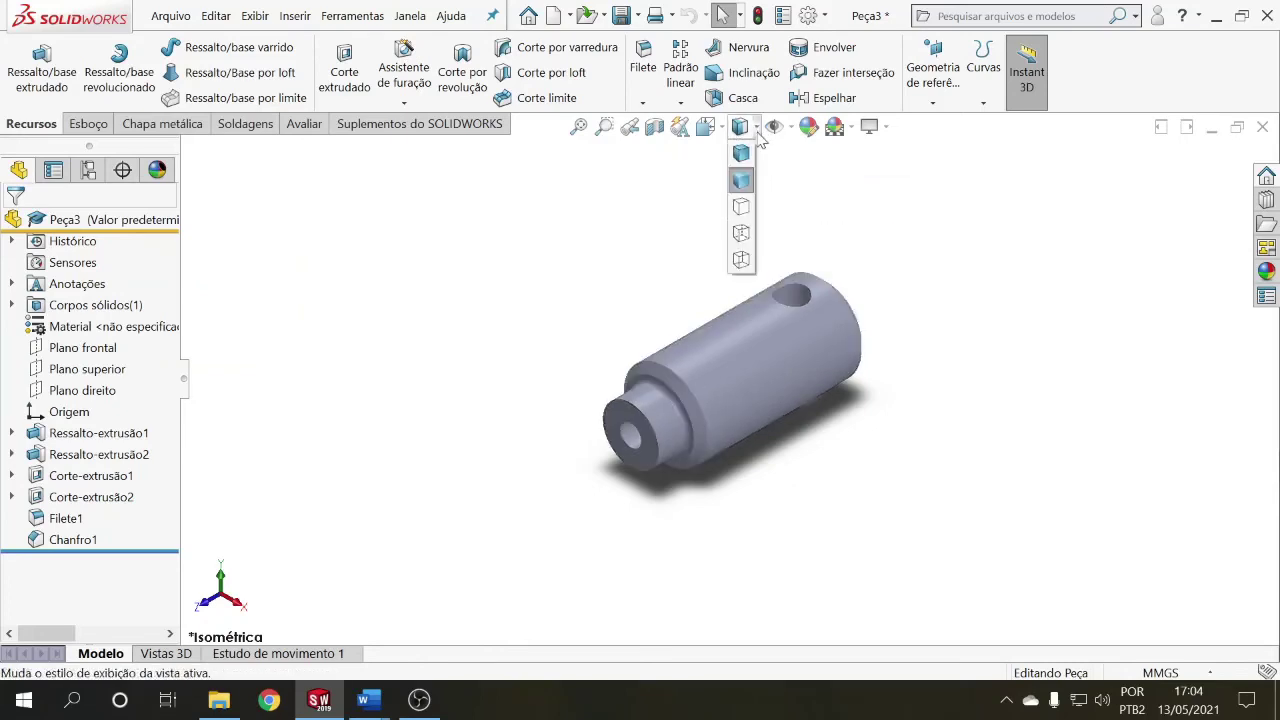
click(745, 207)
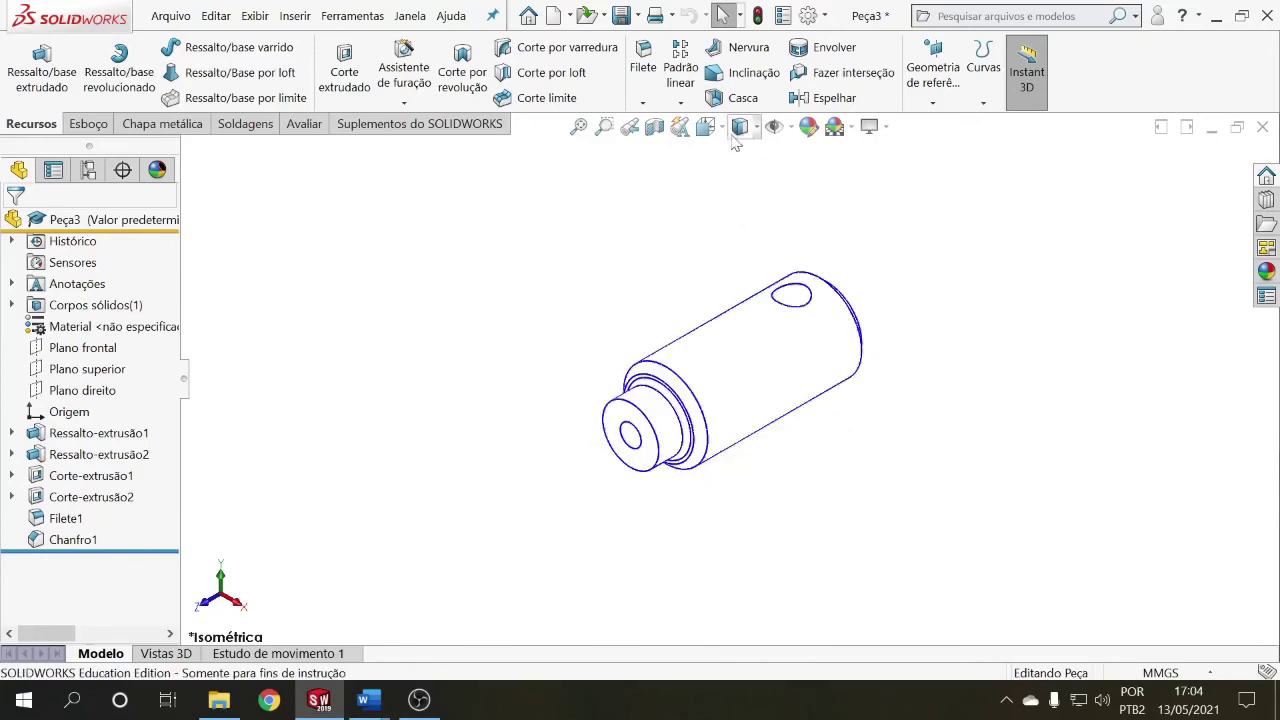
click(755, 128)
click(741, 234)
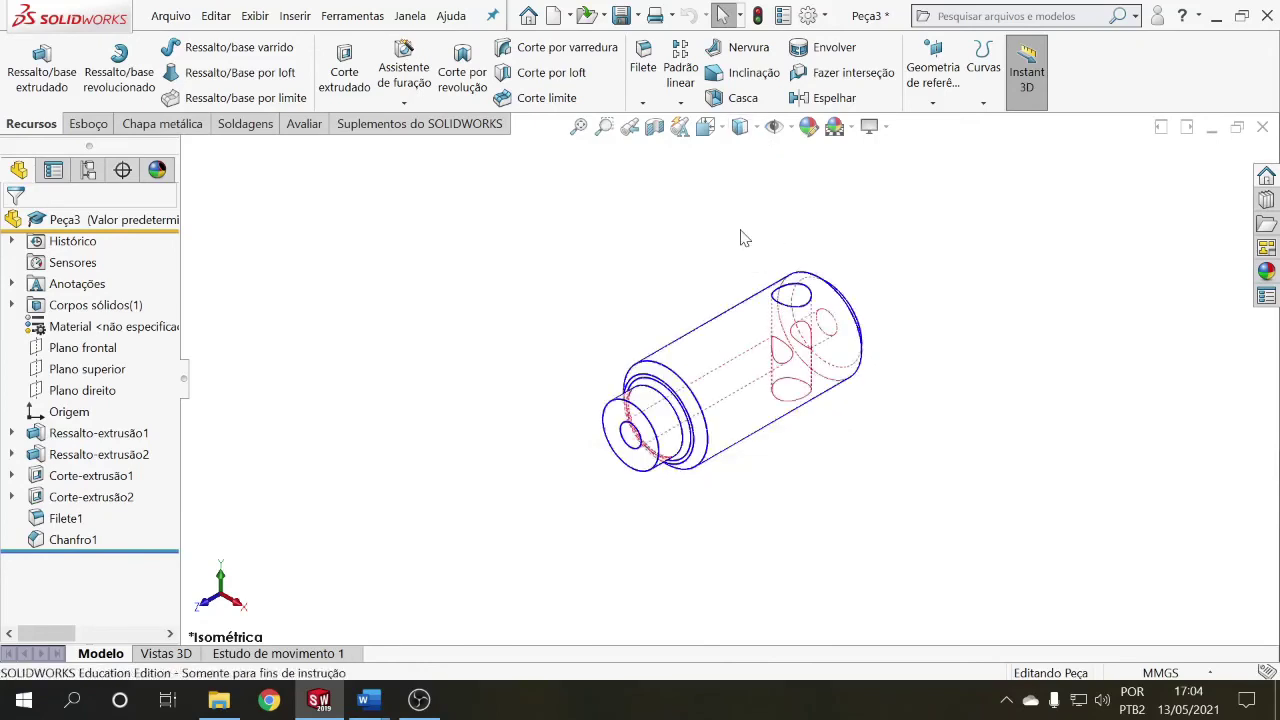
click(756, 128)
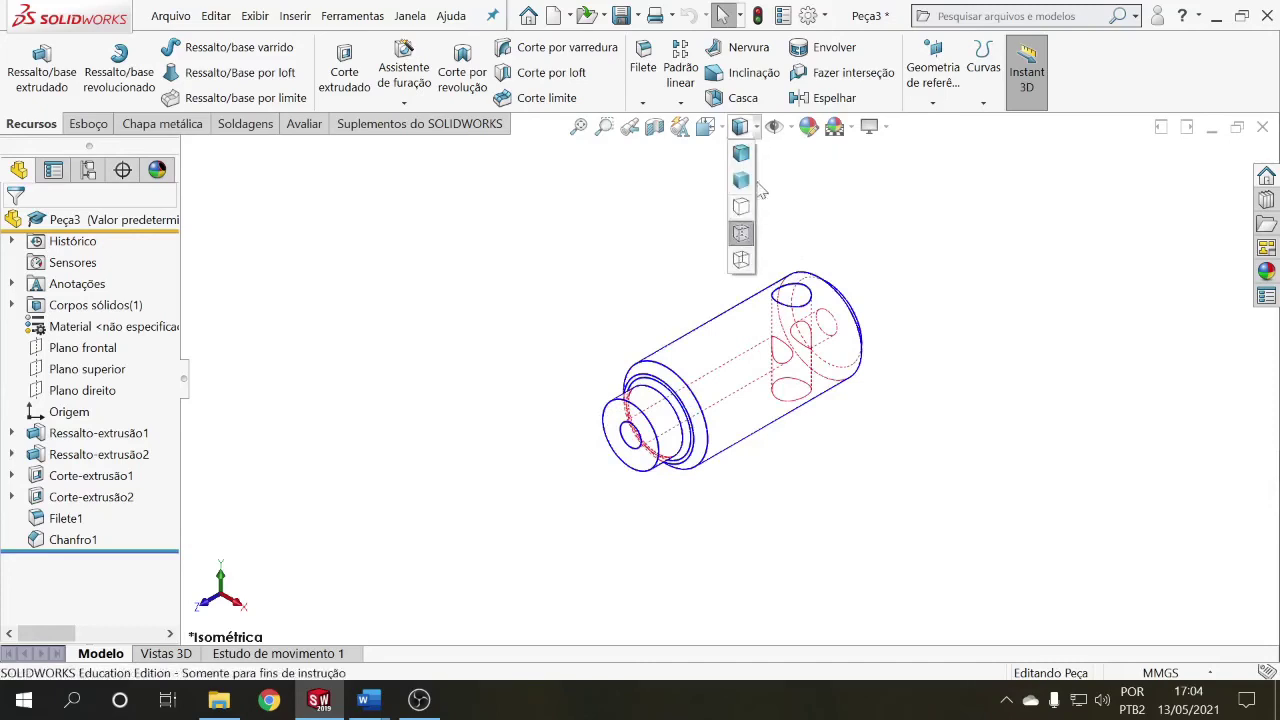
click(741, 259)
middle_drag(856, 415, 735, 202)
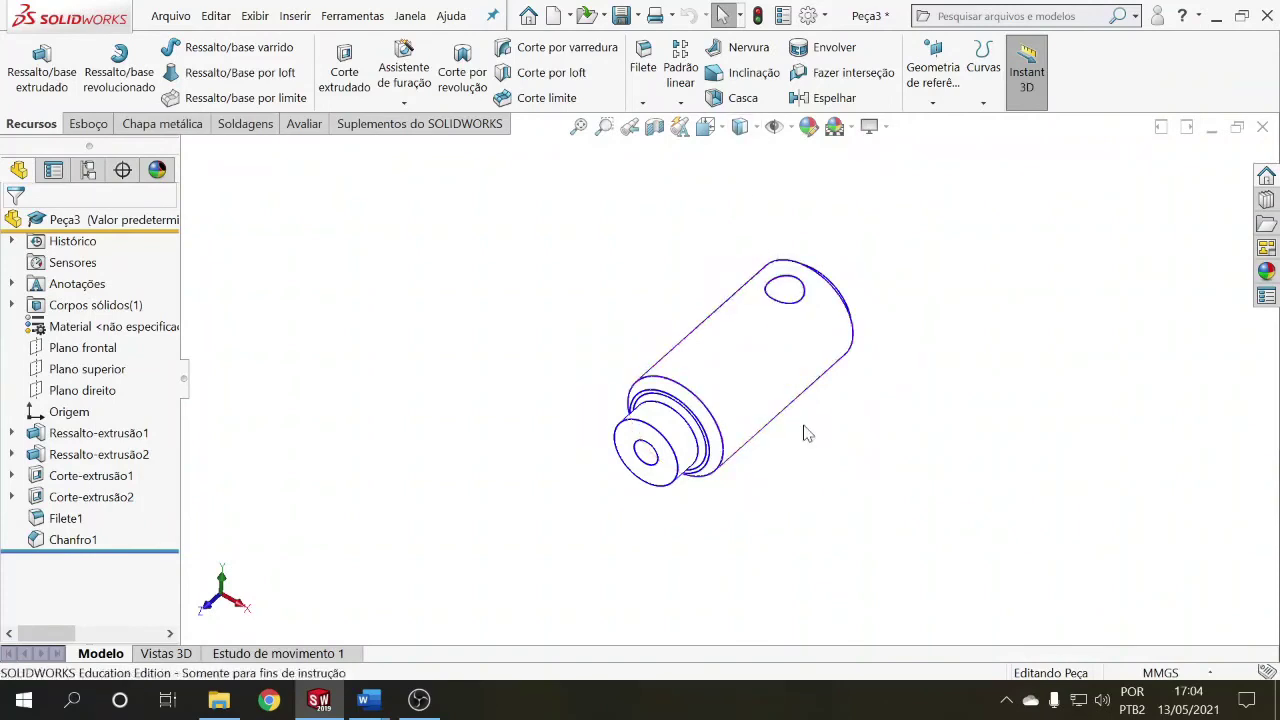
middle_drag(808, 433, 780, 386)
click(757, 128)
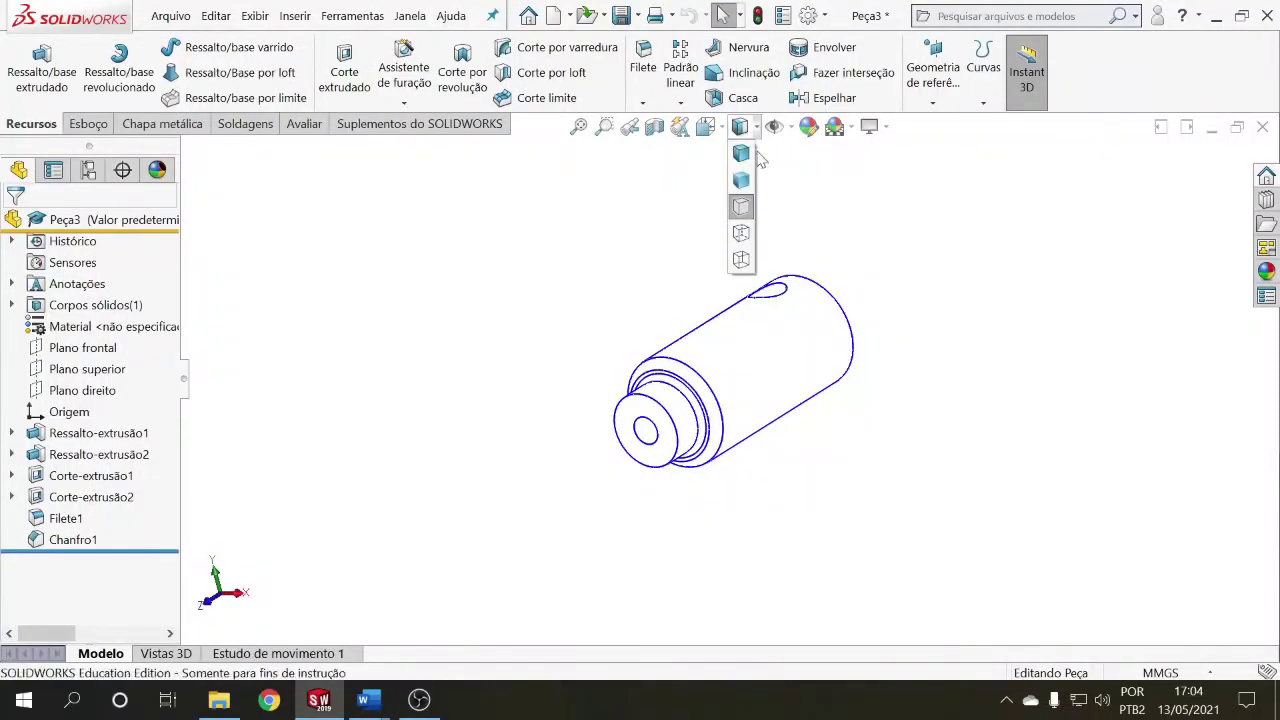
click(746, 158)
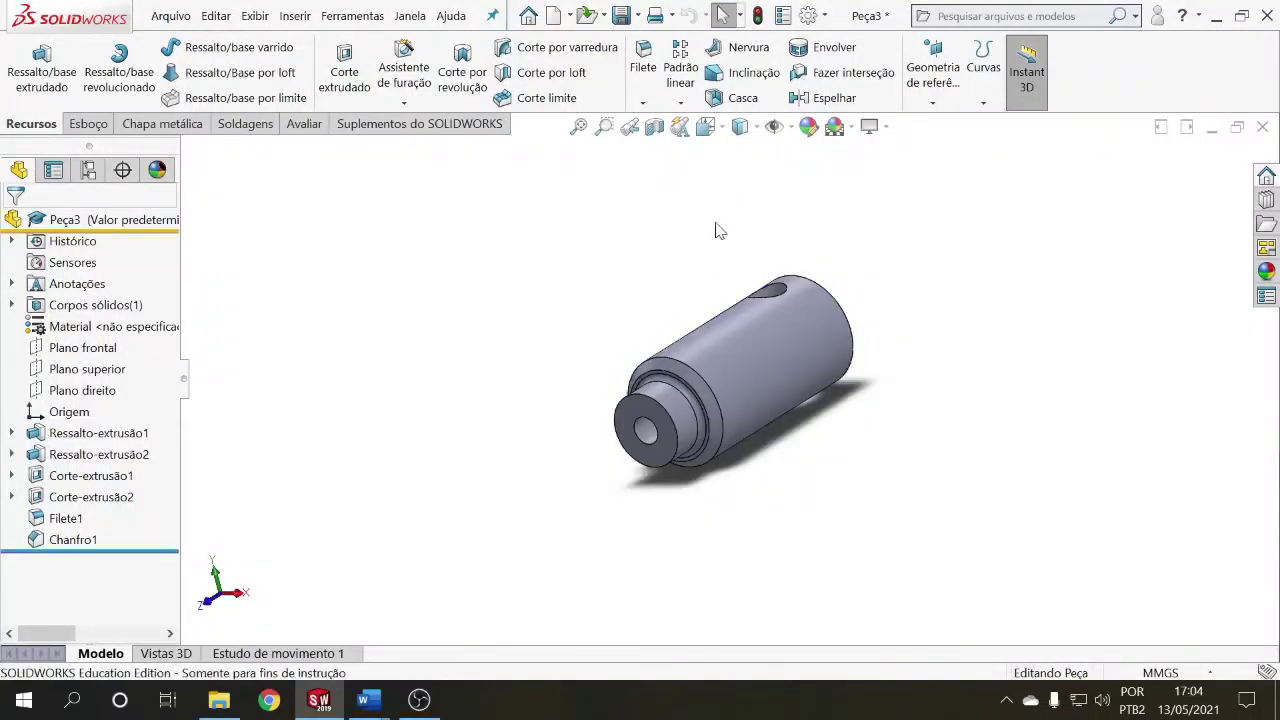
Step: Inspect which portion of the shaft the large cylinder extrusion, the boss extrusion and the axial hole cut each produce
middle_drag(646, 233, 735, 272)
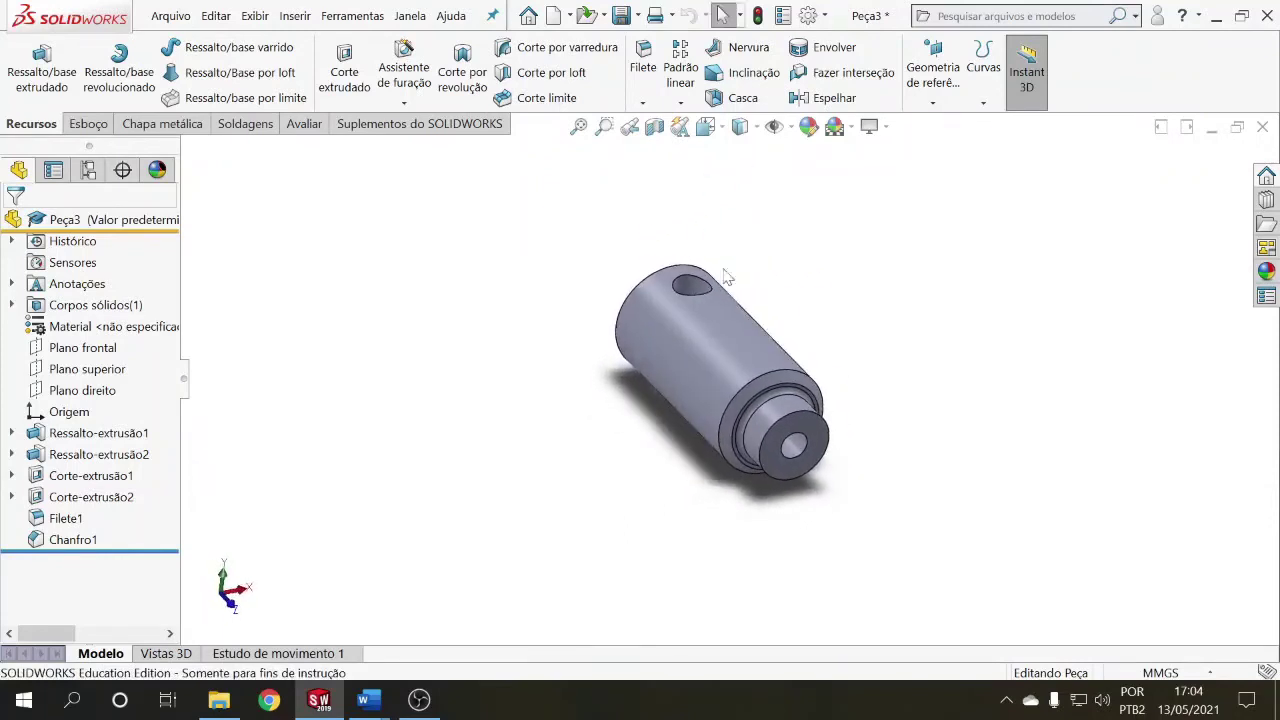
middle_drag(590, 367, 634, 369)
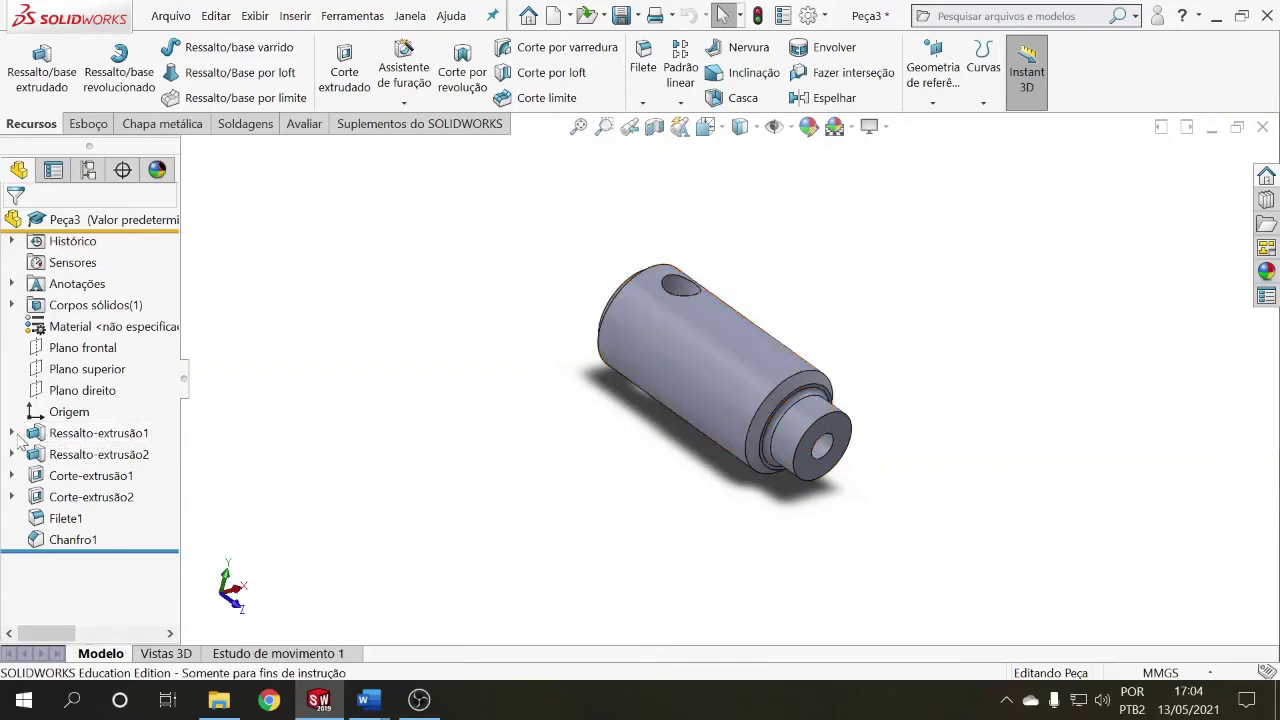
click(78, 436)
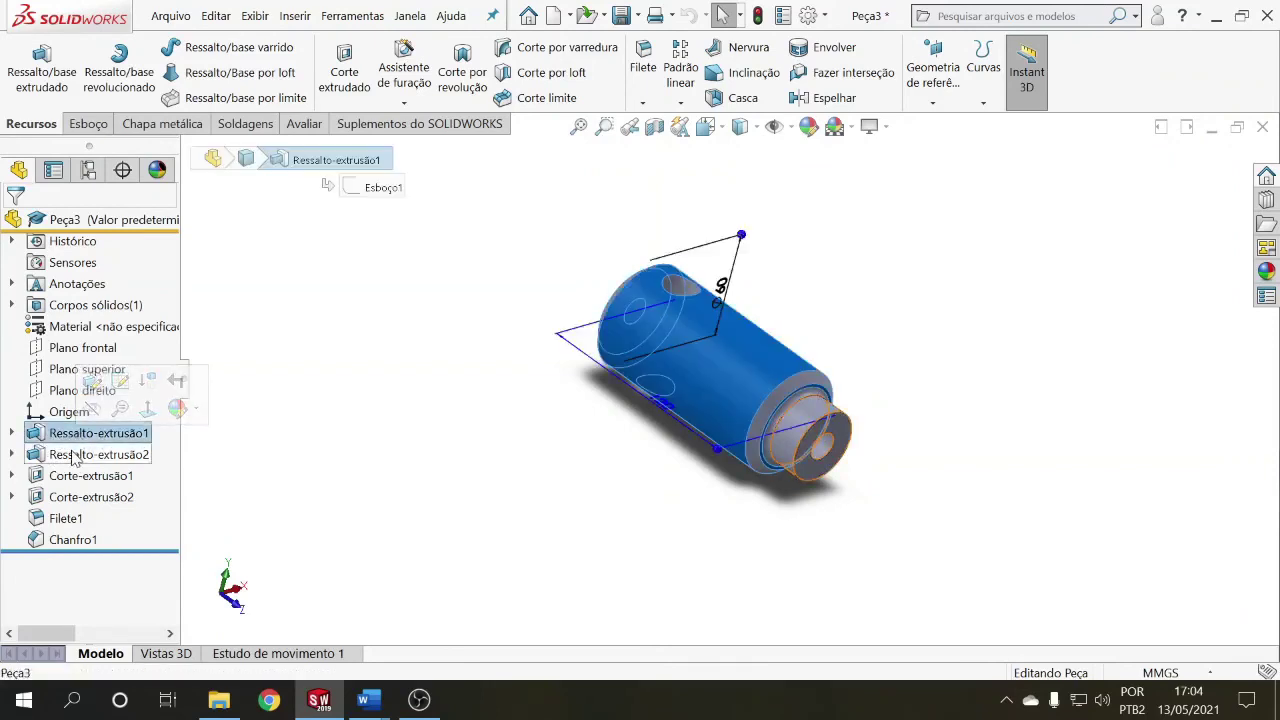
click(73, 456)
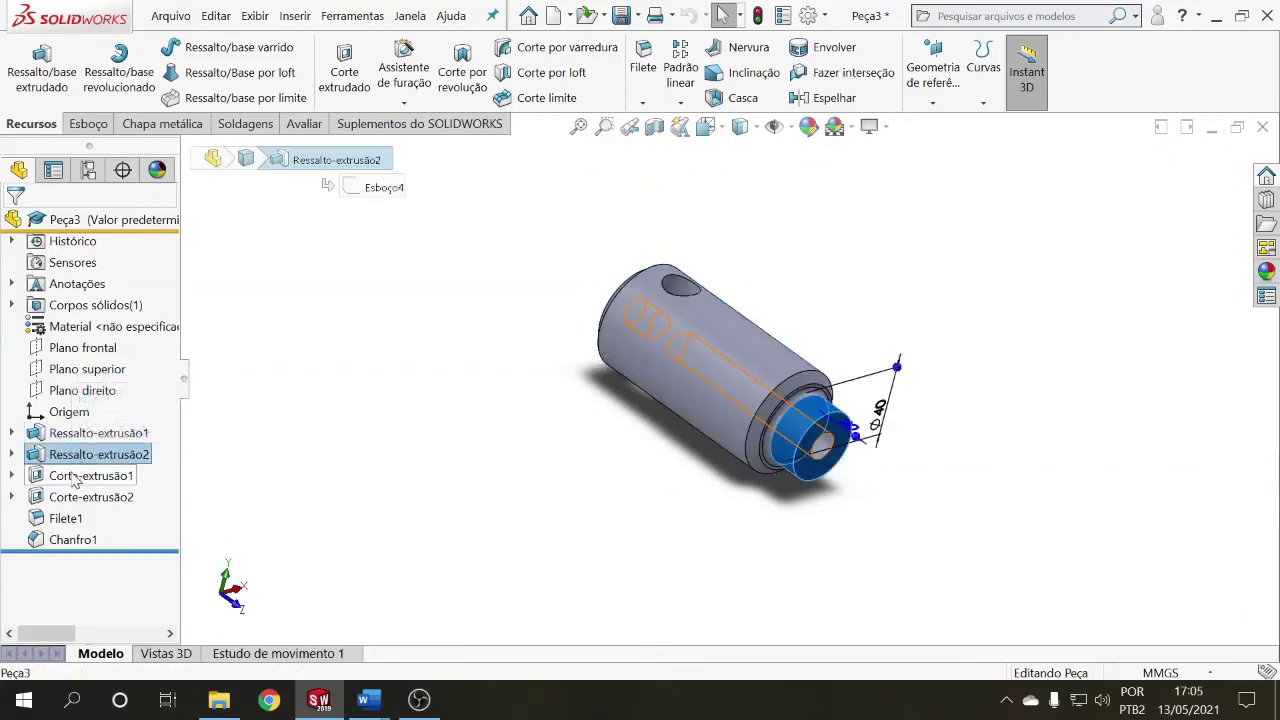
click(85, 476)
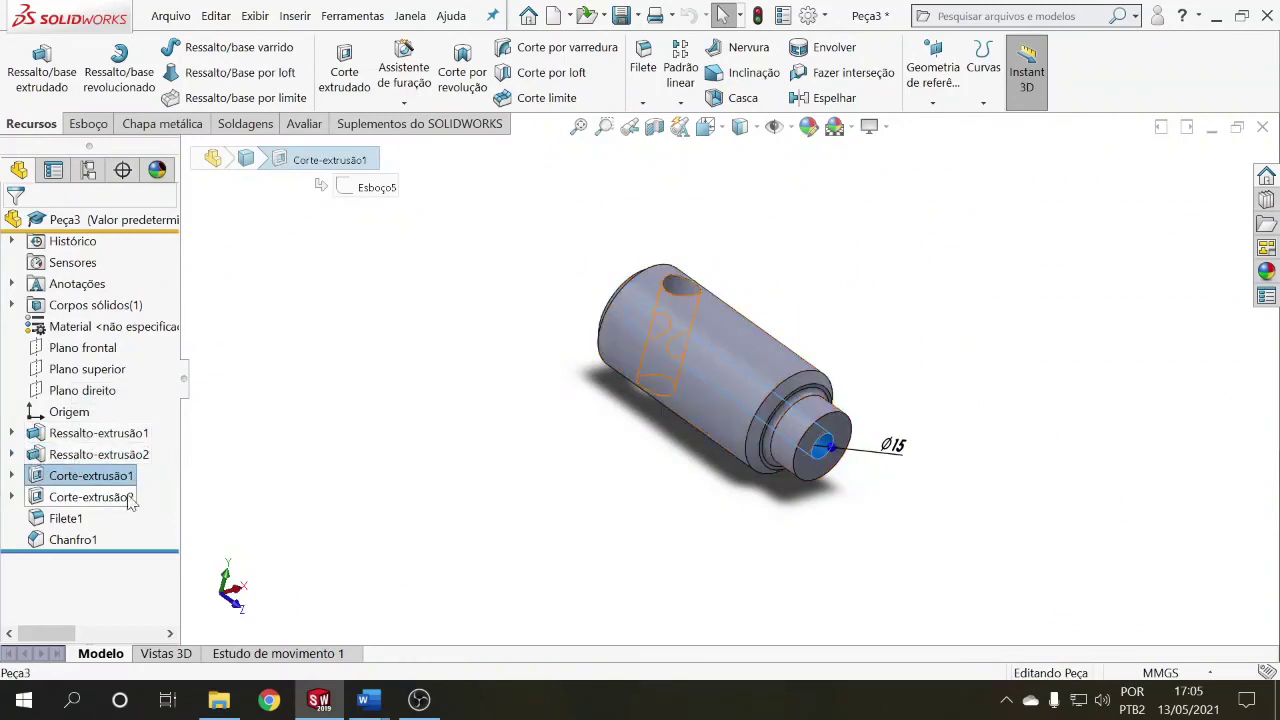
click(220, 500)
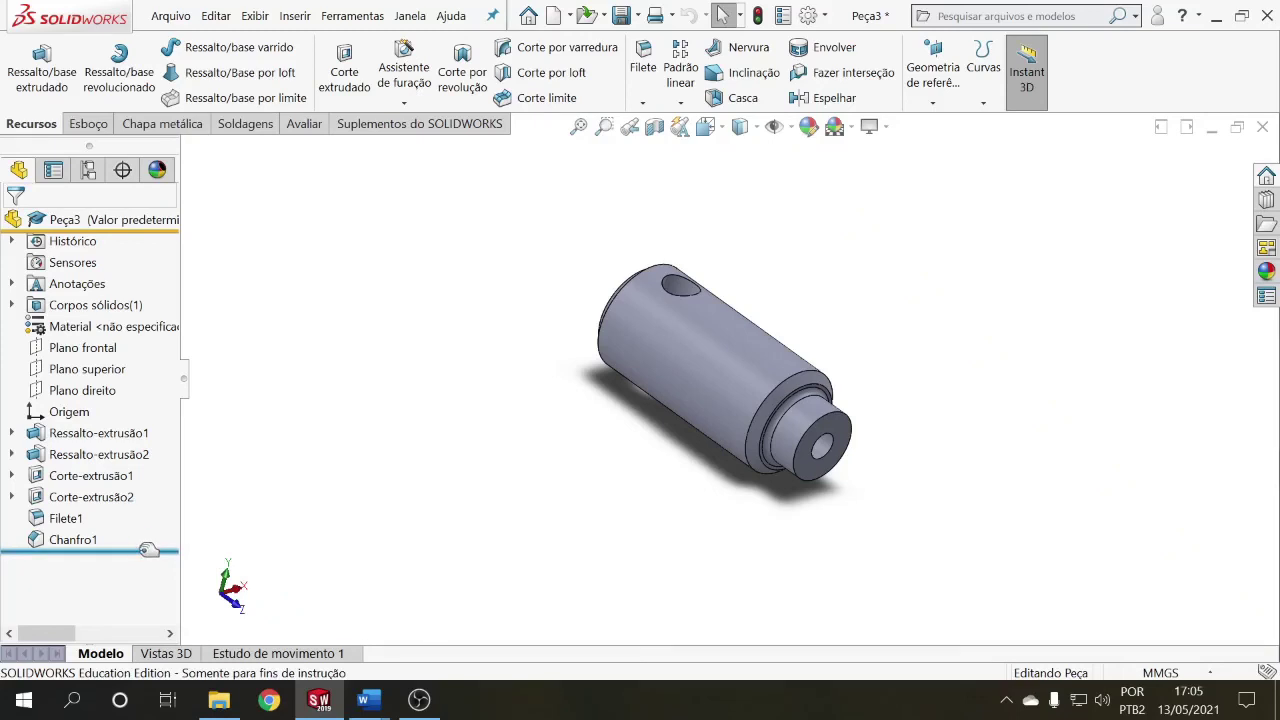
Step: Roll the feature history back past the chamfer, fillet and cross hole to just after the axial hole cut
drag(148, 550, 150, 530)
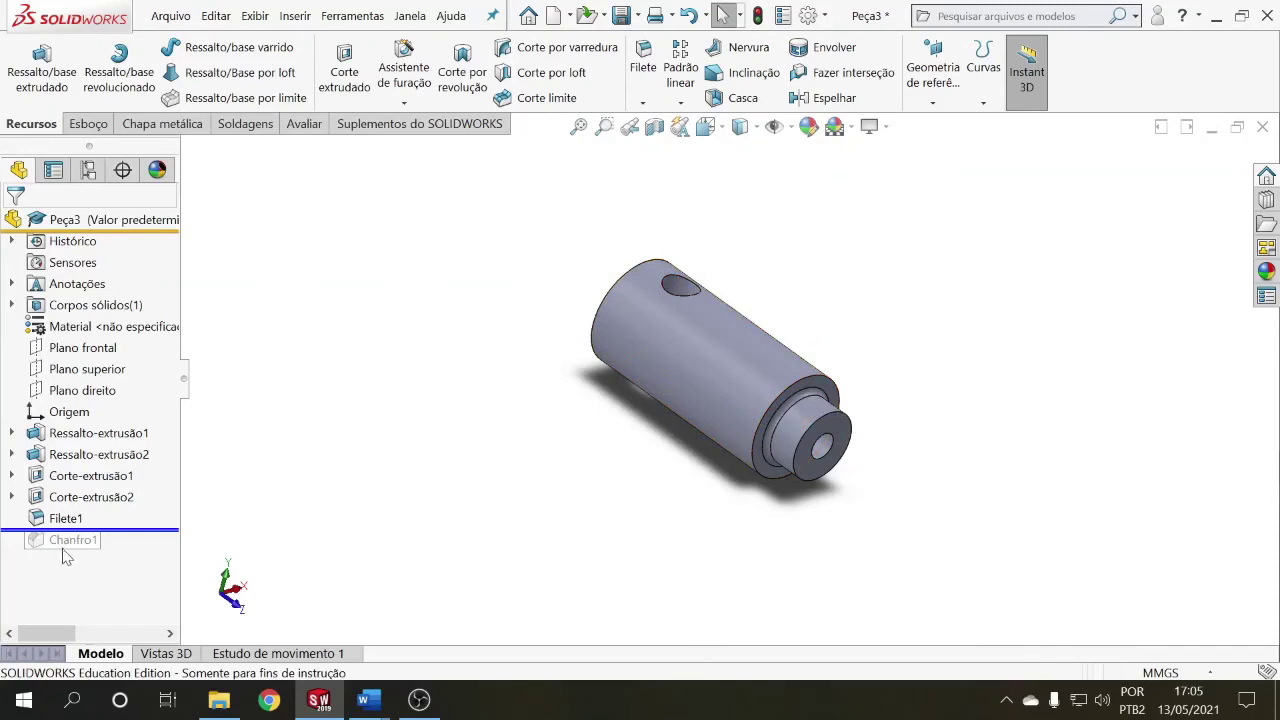
drag(140, 531, 150, 488)
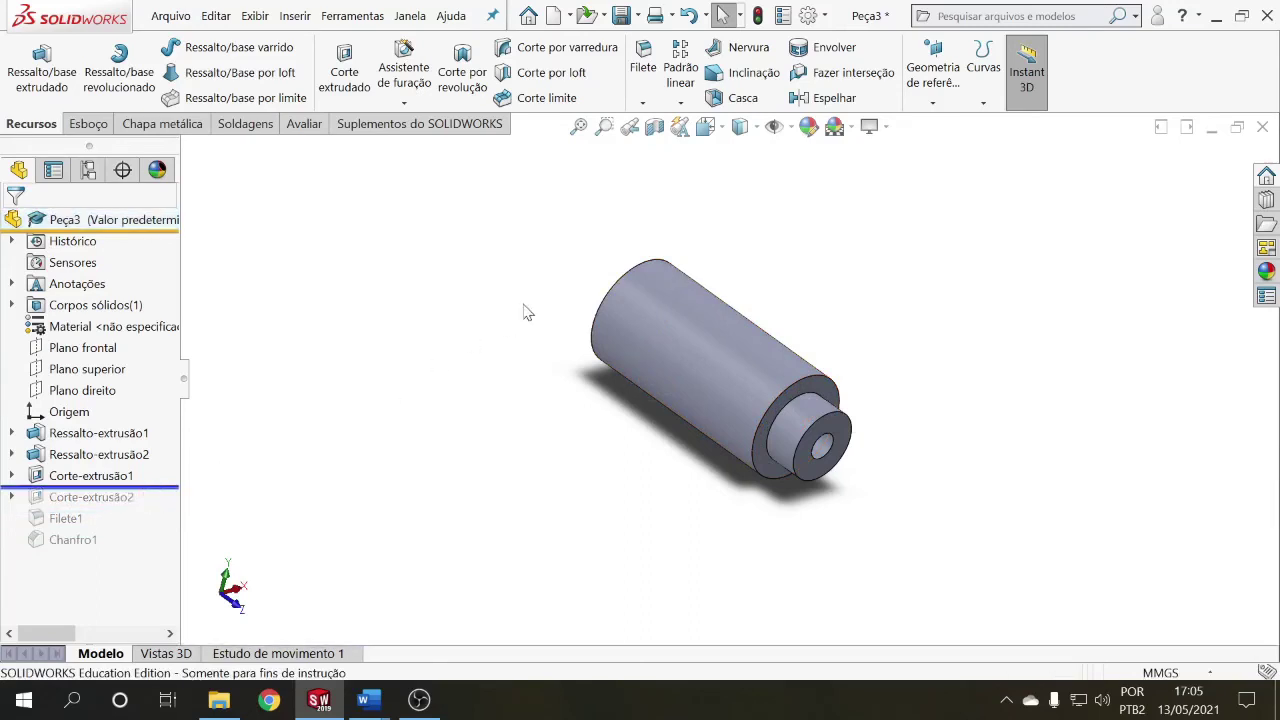
Step: Roll the feature history forward to the end and inspect the boss extrusion and the axial hole cut
drag(160, 486, 160, 550)
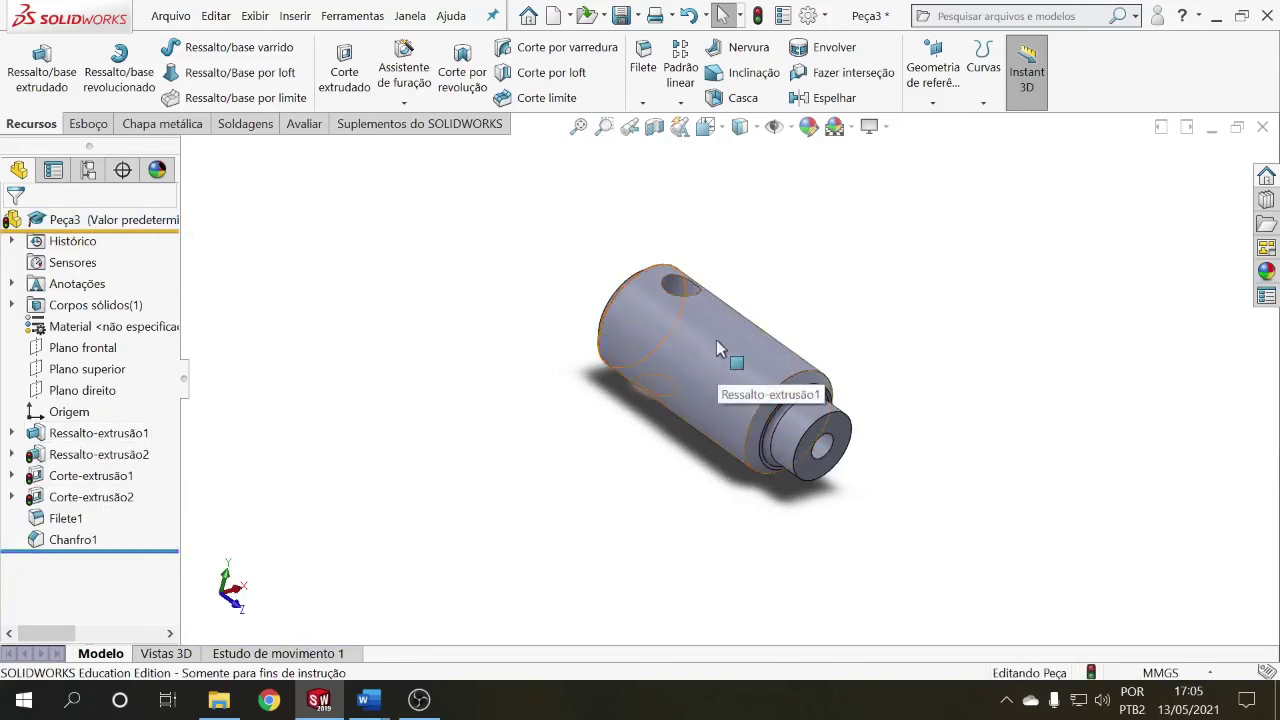
click(60, 455)
click(68, 476)
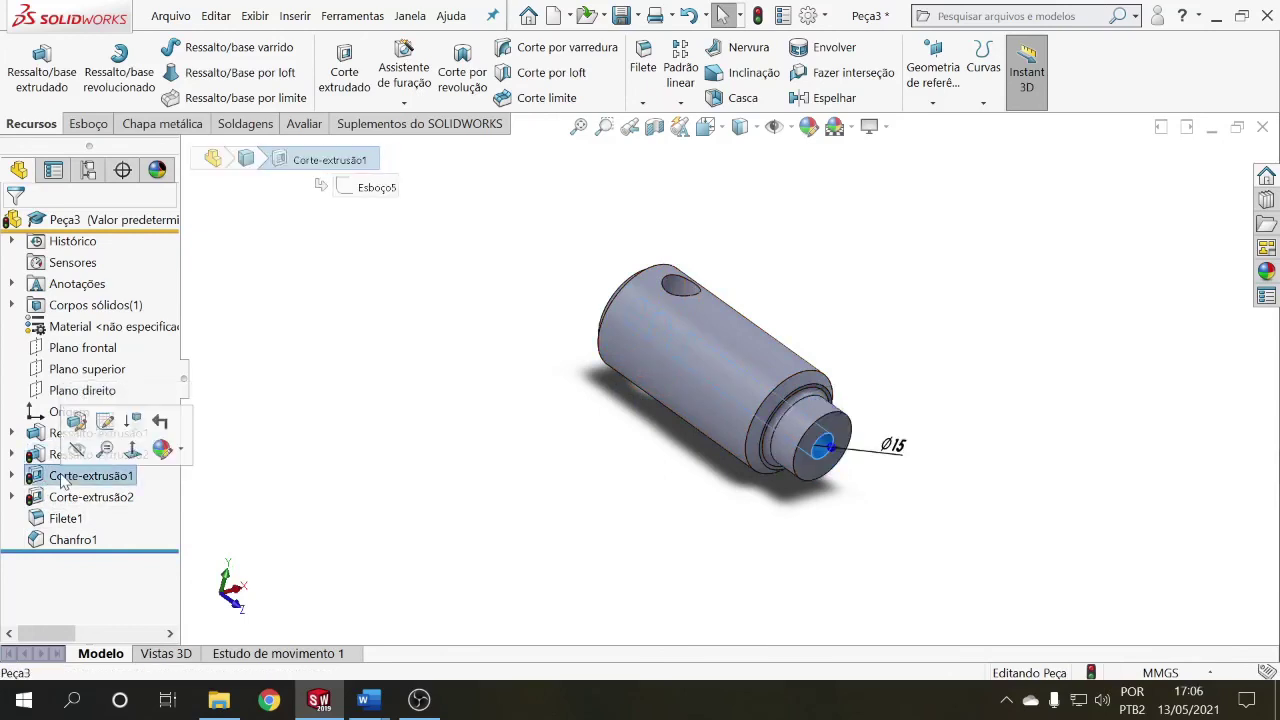
click(205, 503)
Step: Roll the history back to just after the boss extrusion and sketch a centre rectangle on the top plane, centred on the large cylinder's axis
drag(112, 553, 113, 468)
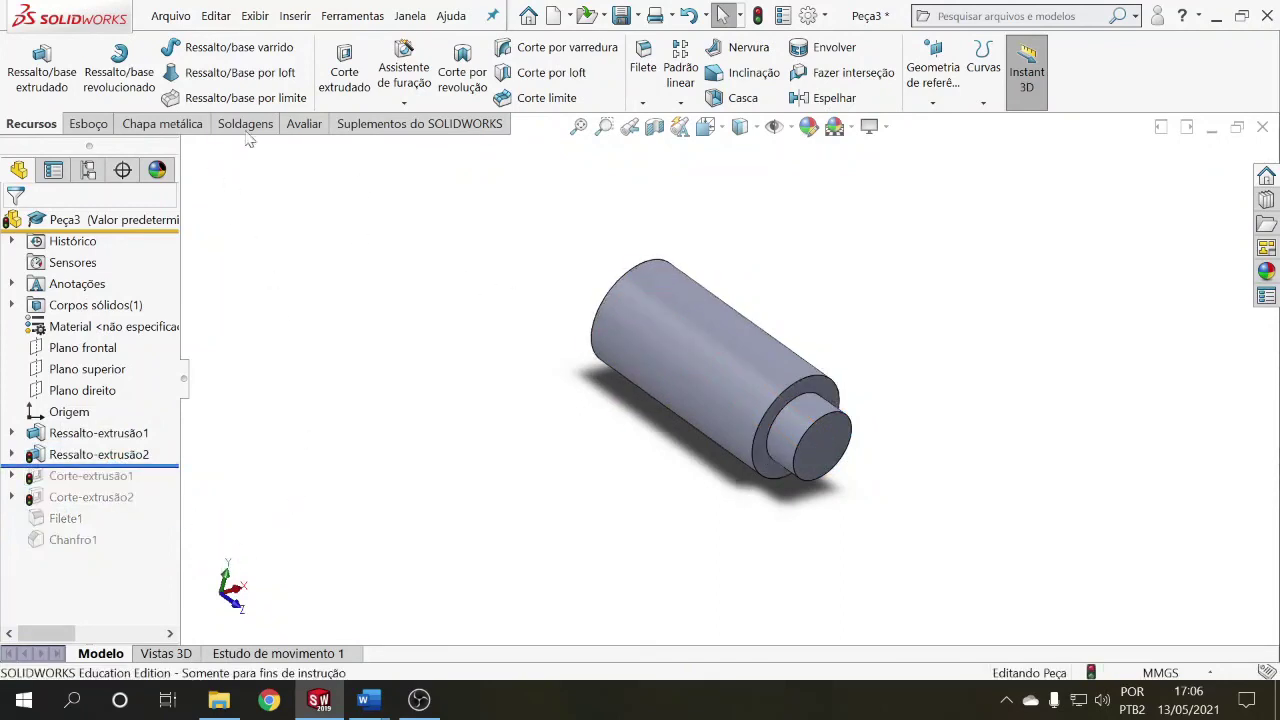
click(88, 124)
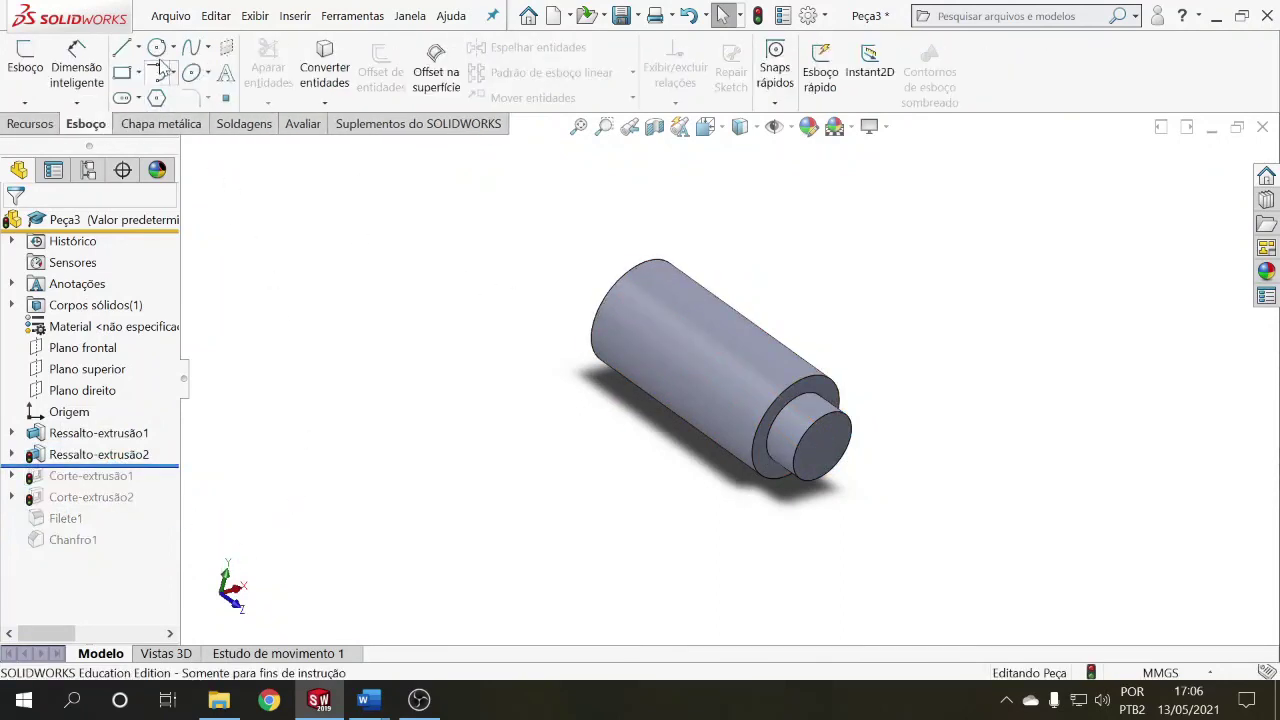
click(123, 73)
click(737, 400)
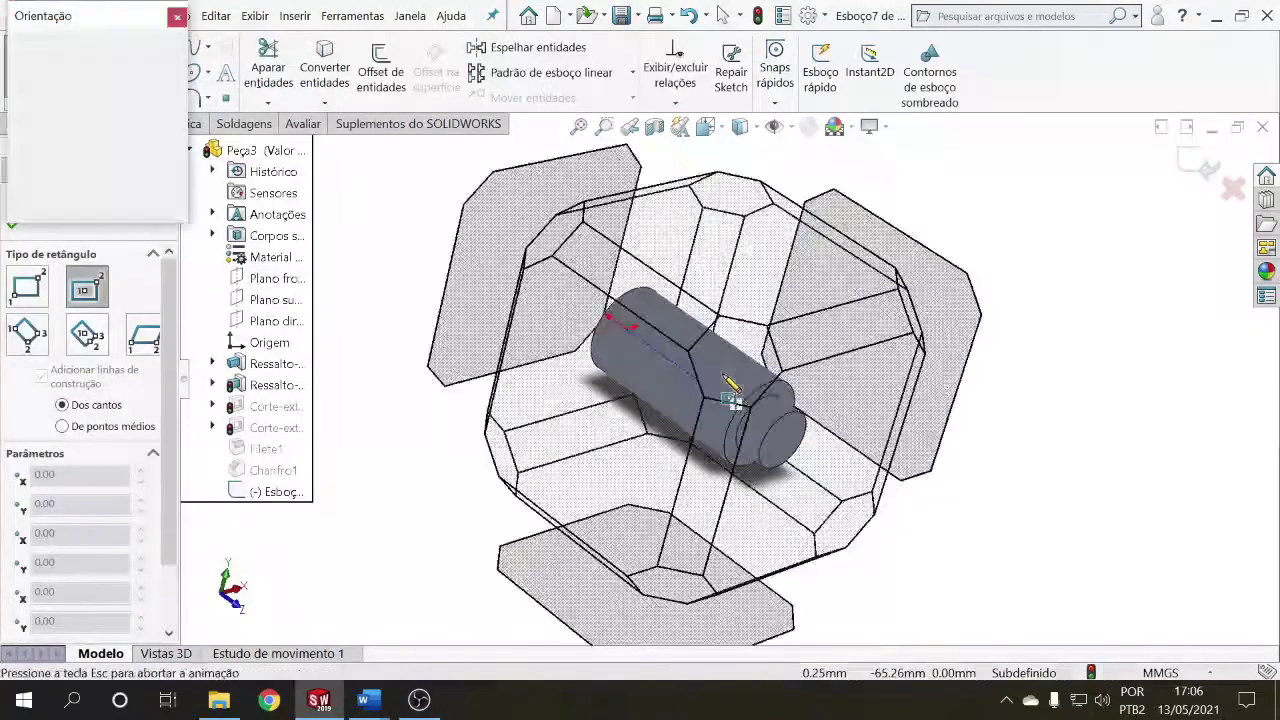
click(727, 378)
click(766, 423)
Step: Cut-extrude the rectangle sketch to make a rectangular opening in the large cylinder
click(30, 124)
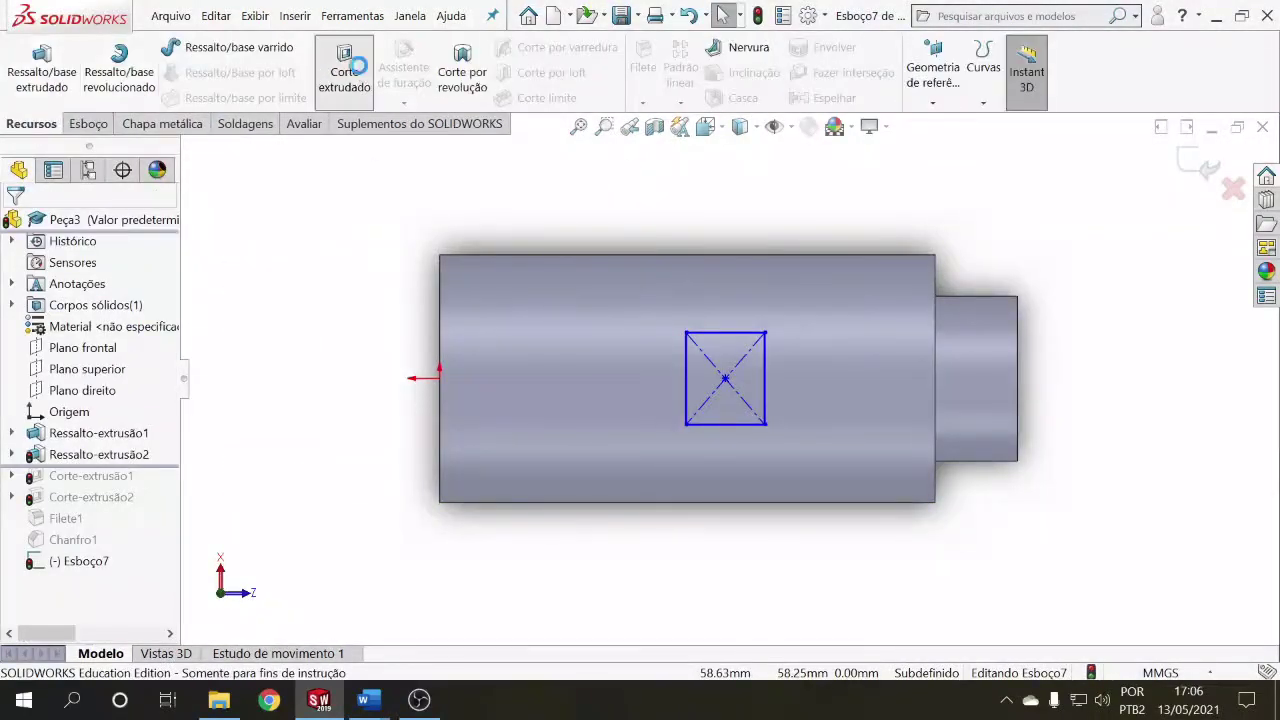
click(344, 72)
key(Return)
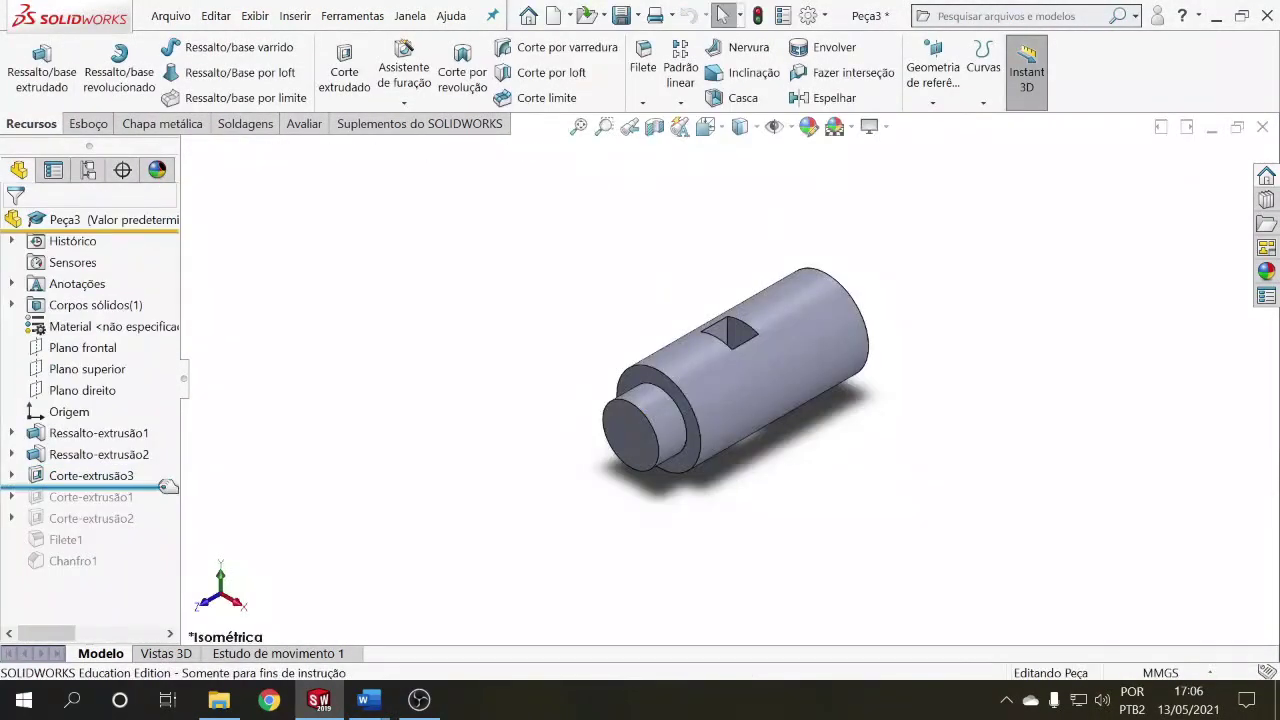
Step: Highlight the rectangular cut and roll the feature history forward past the axial hole, cross hole, fillet and chamfer
click(93, 477)
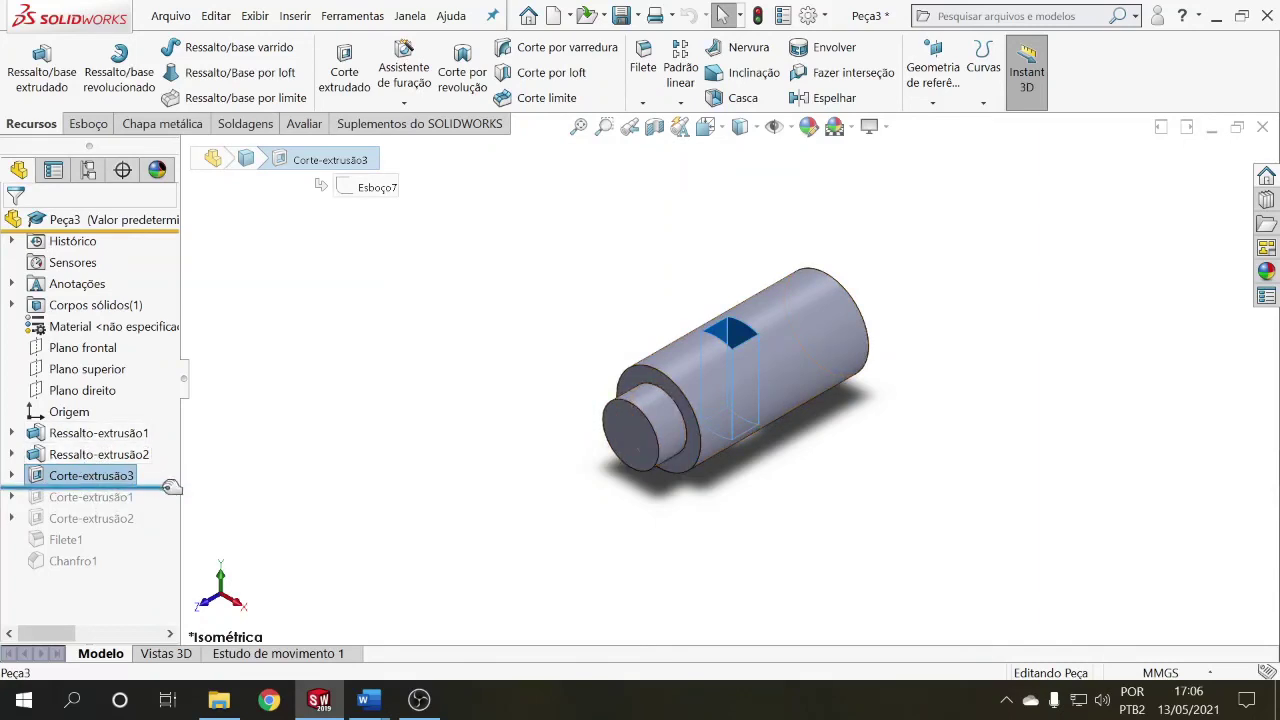
drag(172, 487, 168, 504)
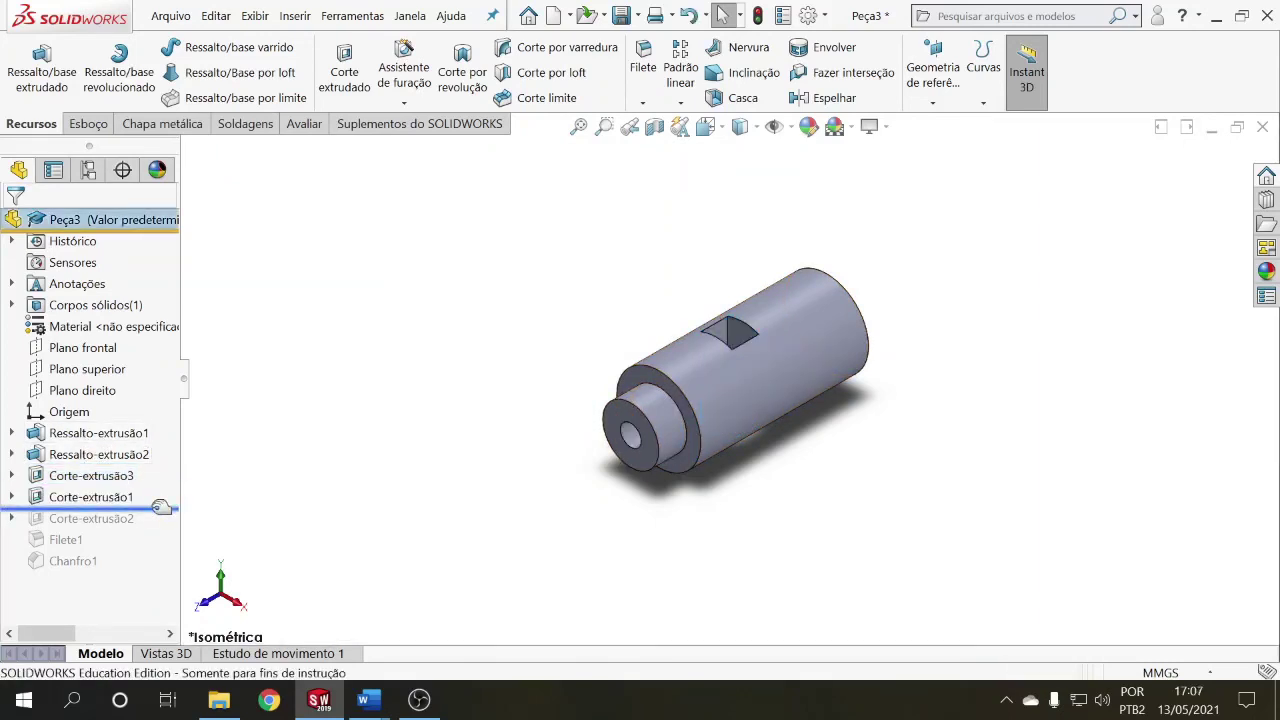
drag(168, 504, 160, 545)
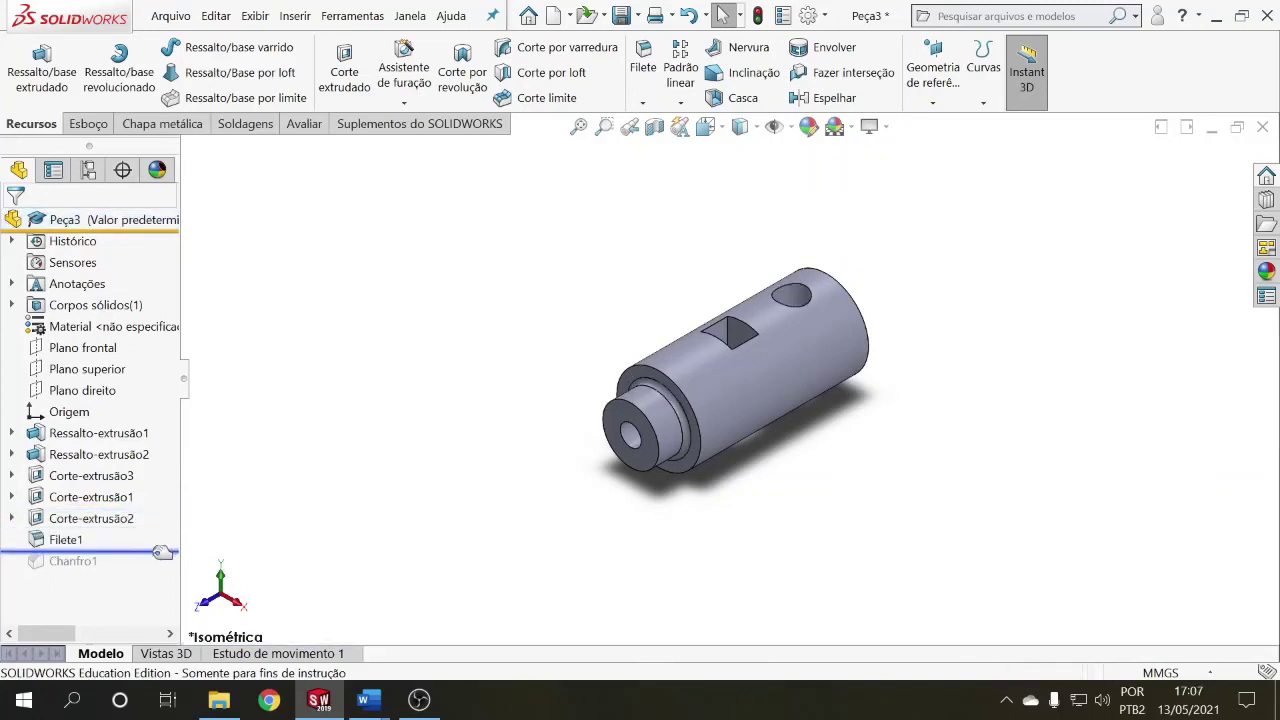
middle_drag(371, 480, 477, 431)
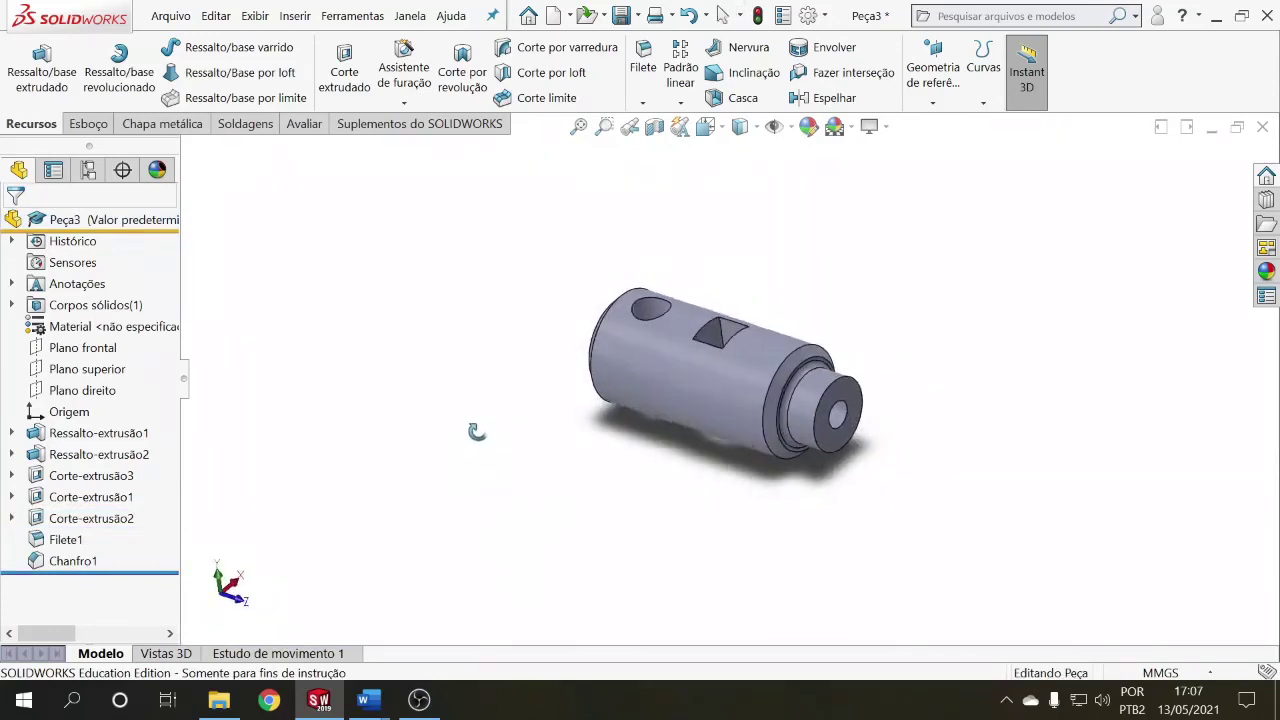
Step: Reorder the rectangular cut in the feature history so that it sits between the fillet and the chamfer
click(110, 487)
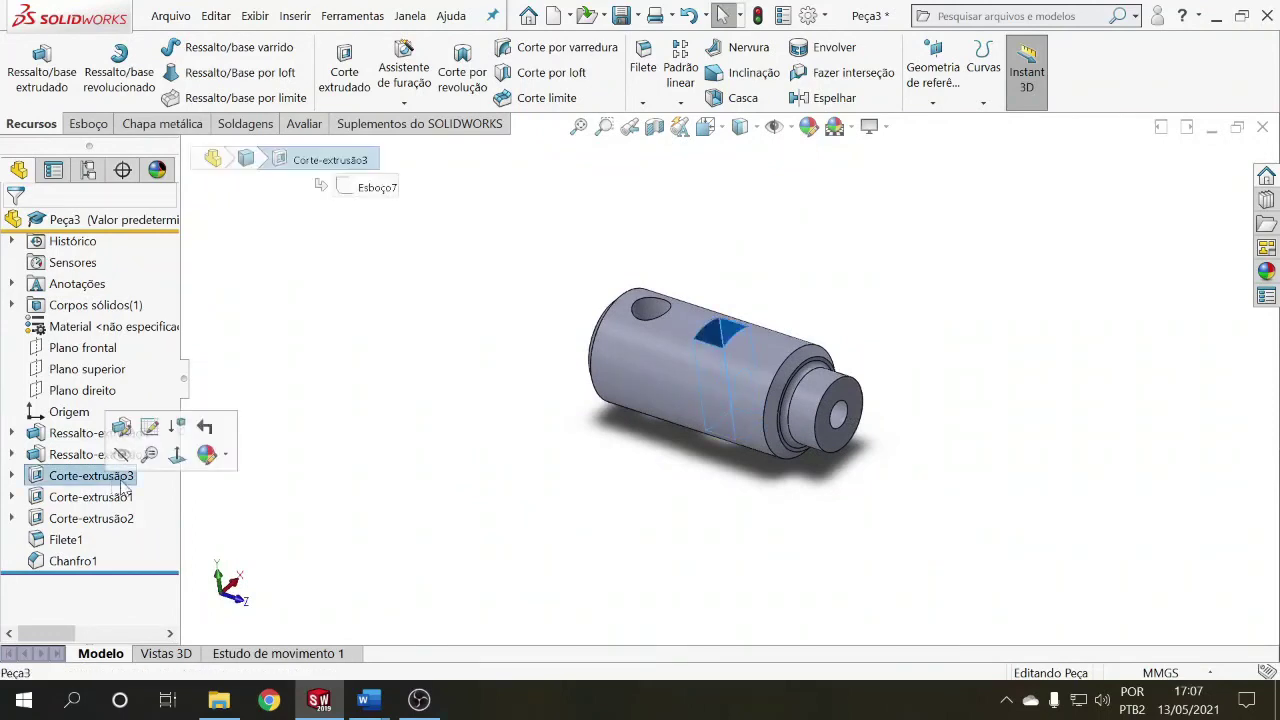
click(224, 503)
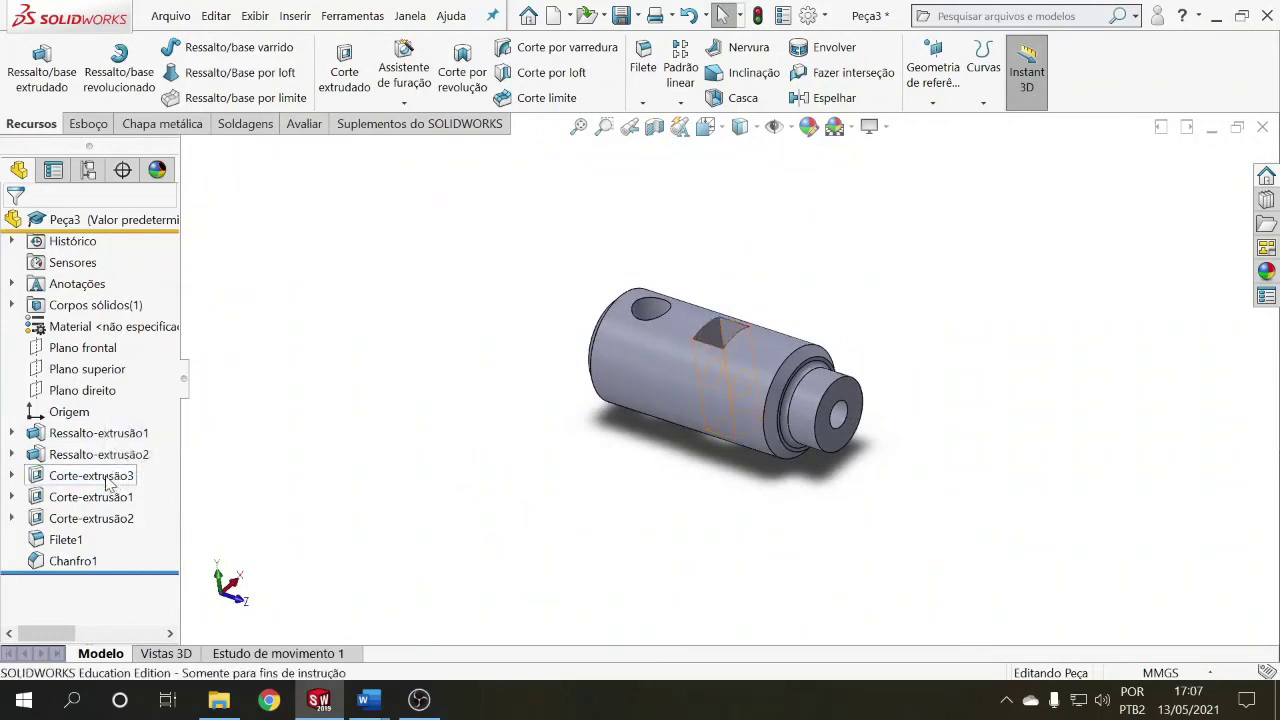
drag(104, 487, 112, 543)
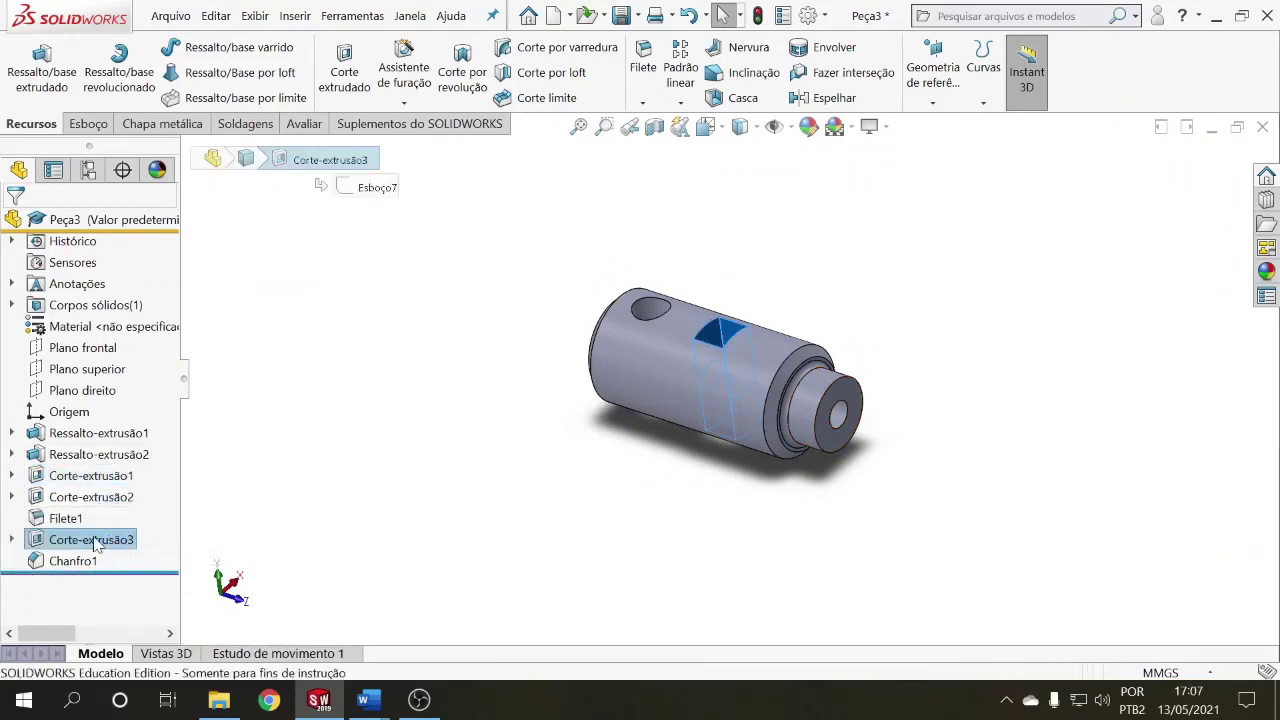
click(335, 462)
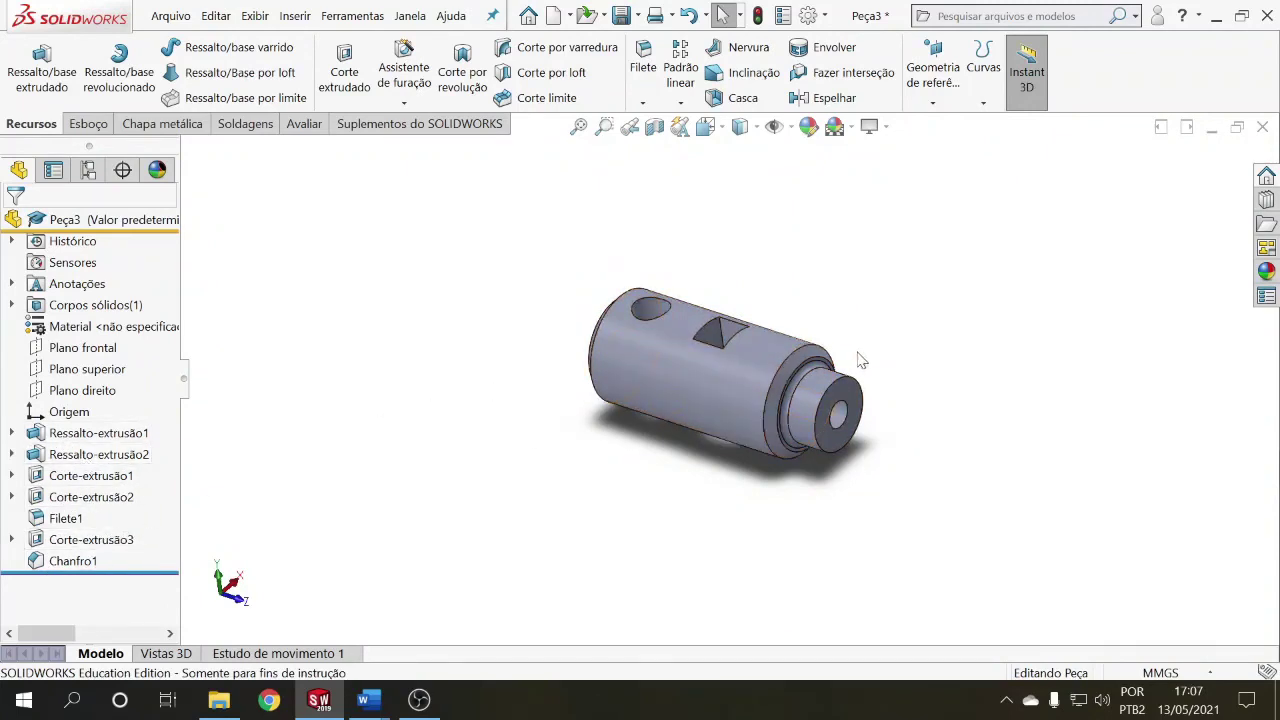
scroll(862, 350, down, 2)
scroll(210, 550, up, 2)
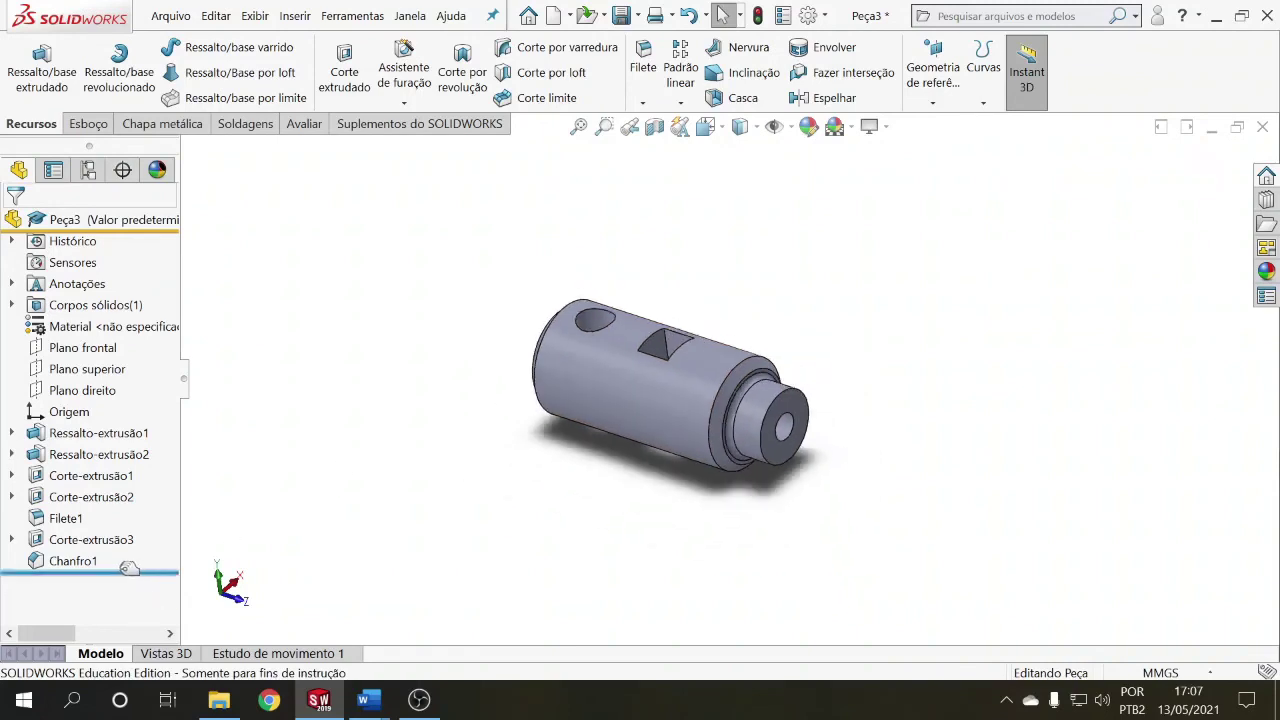
mouse_move(481, 489)
middle_down()
mouse_move(466, 457)
mouse_move(420, 497)
mouse_move(460, 531)
mouse_move(483, 523)
mouse_move(491, 380)
mouse_move(402, 397)
mouse_move(434, 346)
mouse_move(463, 517)
mouse_move(446, 549)
mouse_move(464, 427)
mouse_move(466, 480)
middle_up()
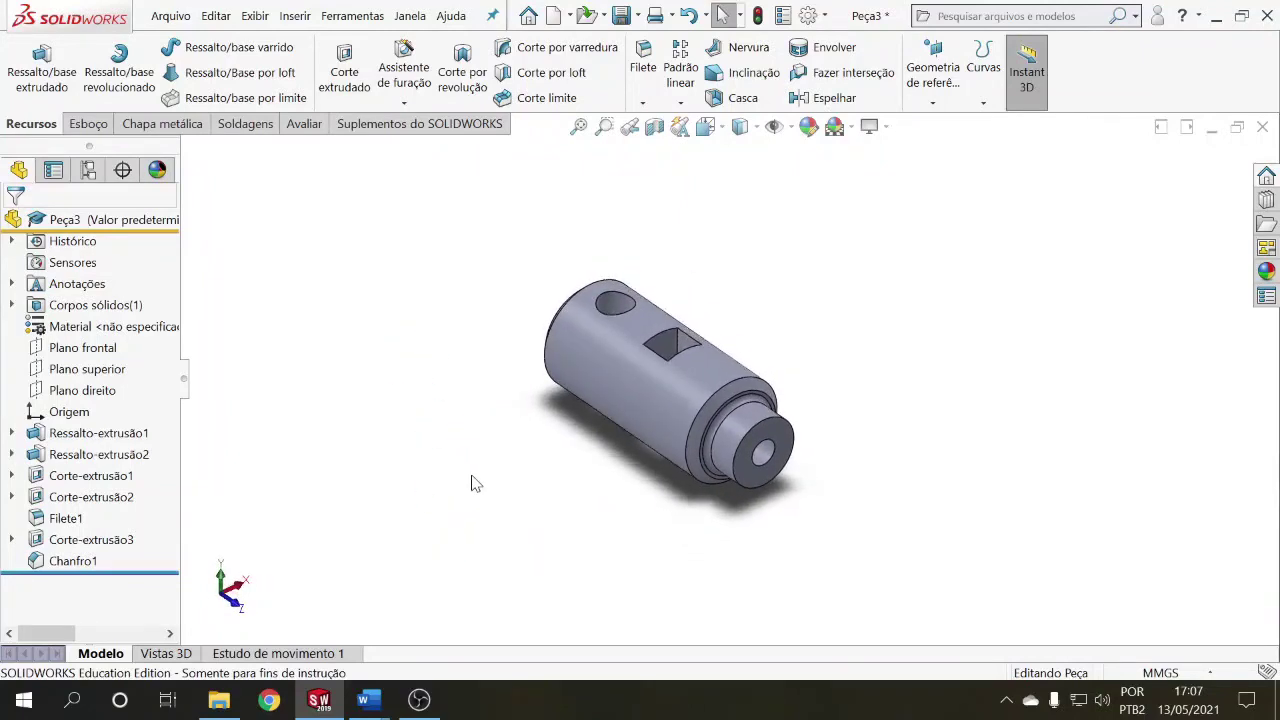